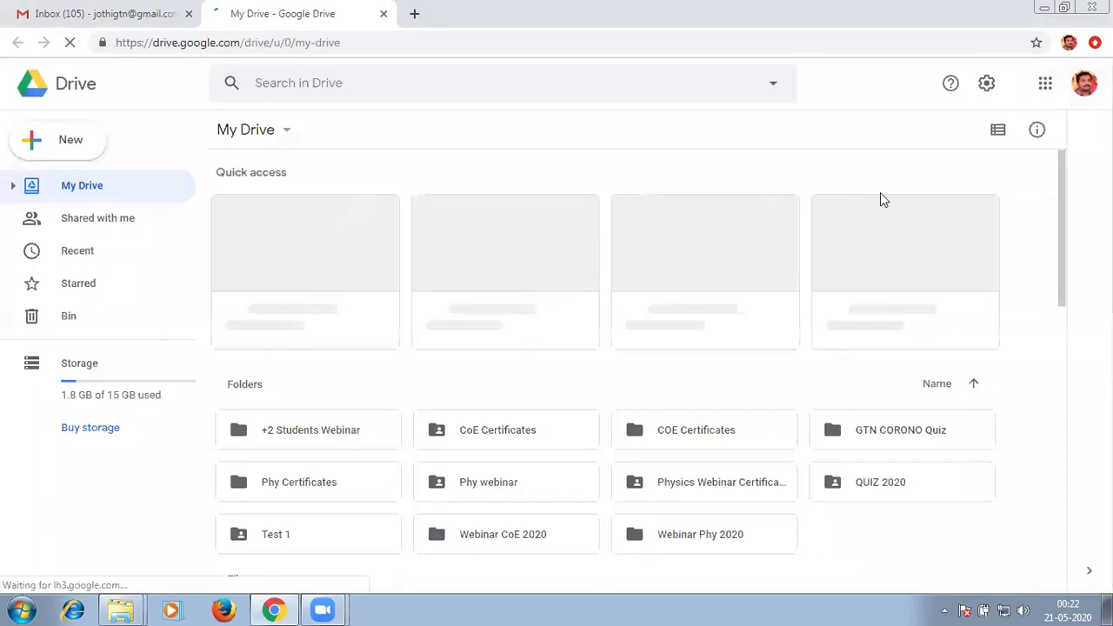
Open the Student Career - Feedback Form from Quick access in the form editor.
scroll(880, 192, "down", 3)
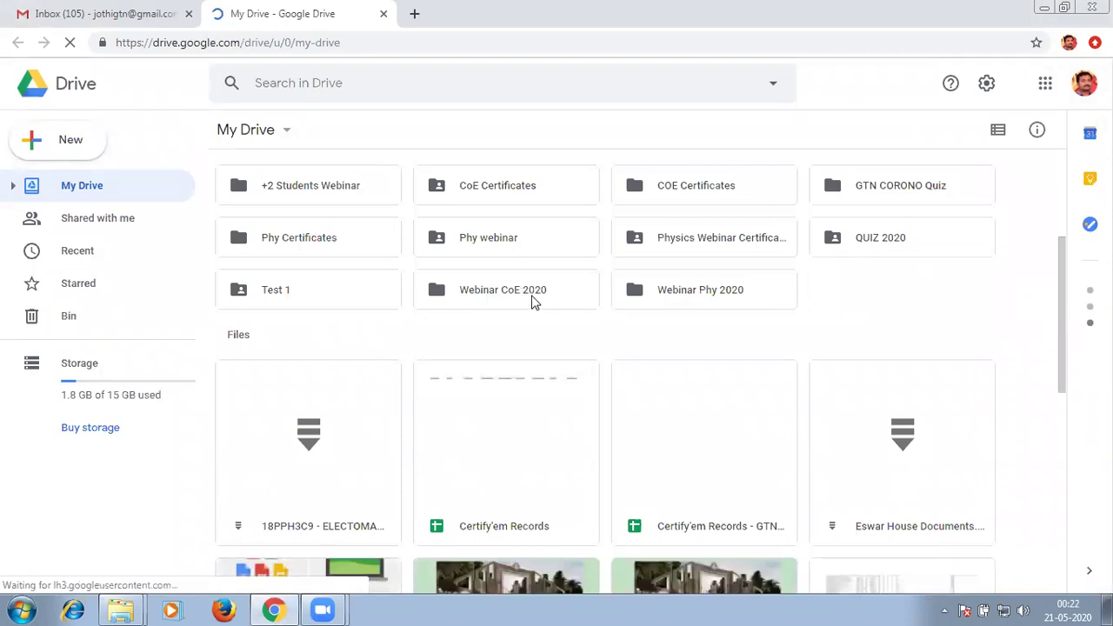
scroll(479, 276, "up", 3)
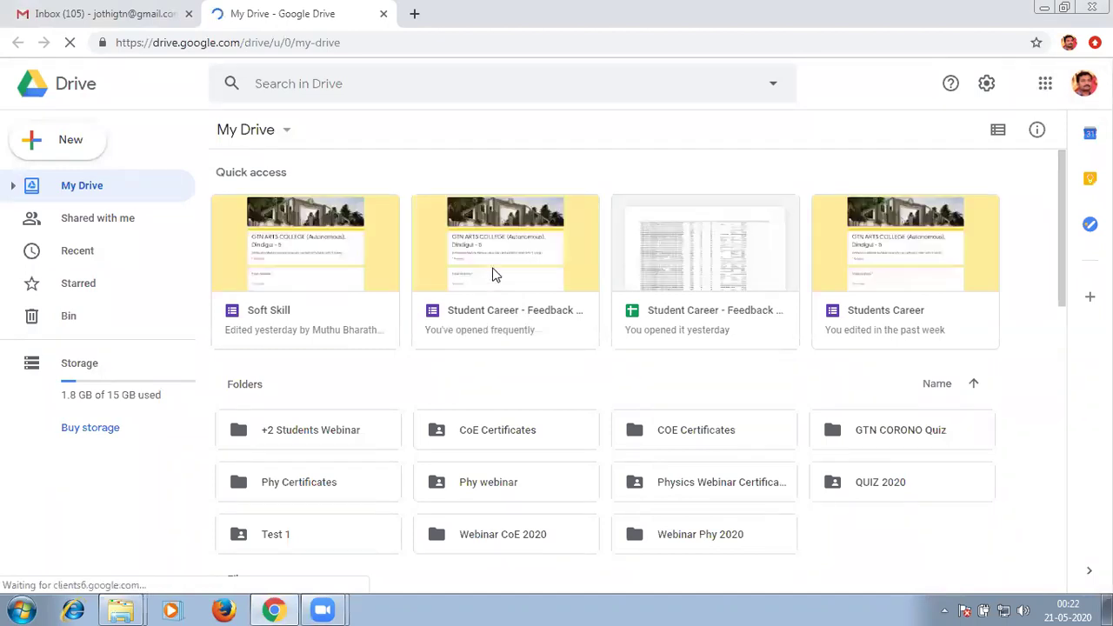
left_click(517, 205)
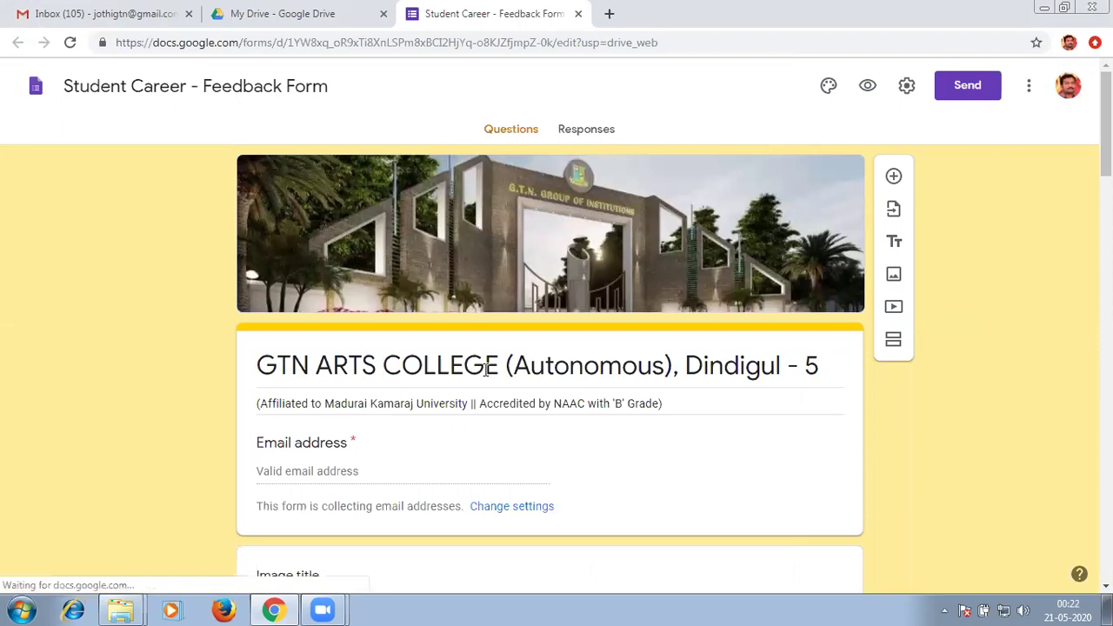
Link the form's 590 responses to a new Responses spreadsheet, then go back to My Drive.
left_click(585, 131)
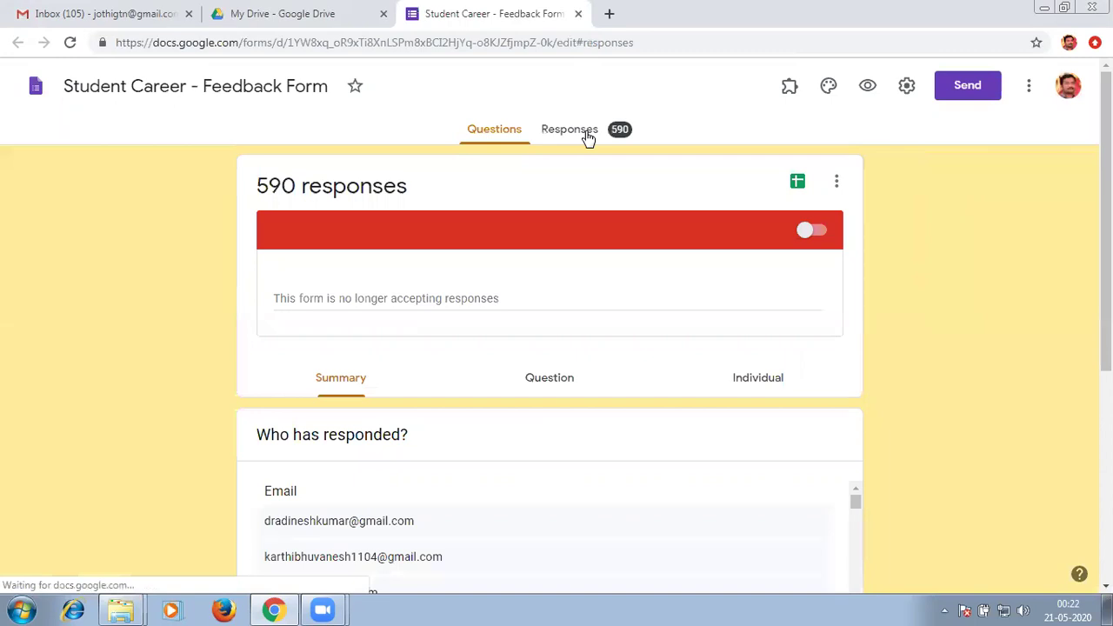
left_click(798, 184)
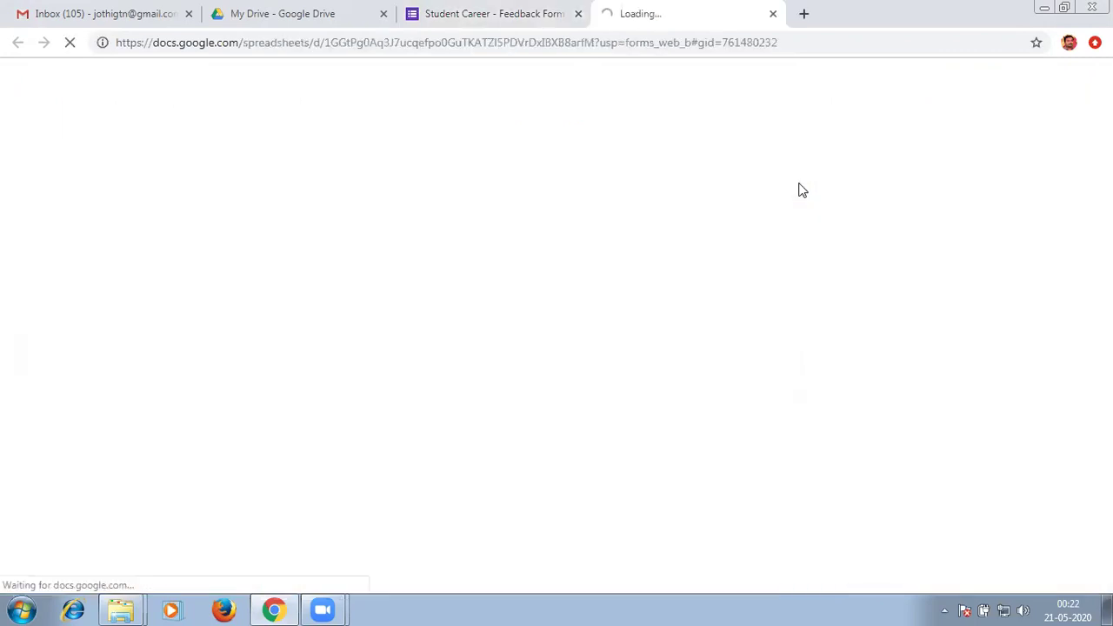
key("ctrl+2")
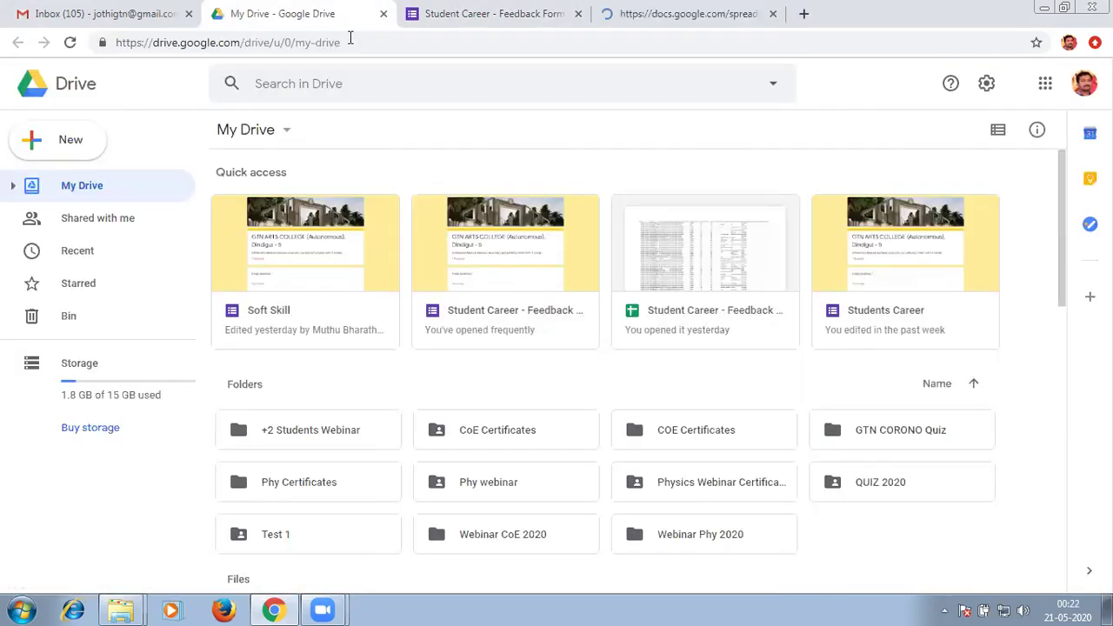
key("ctrl+4")
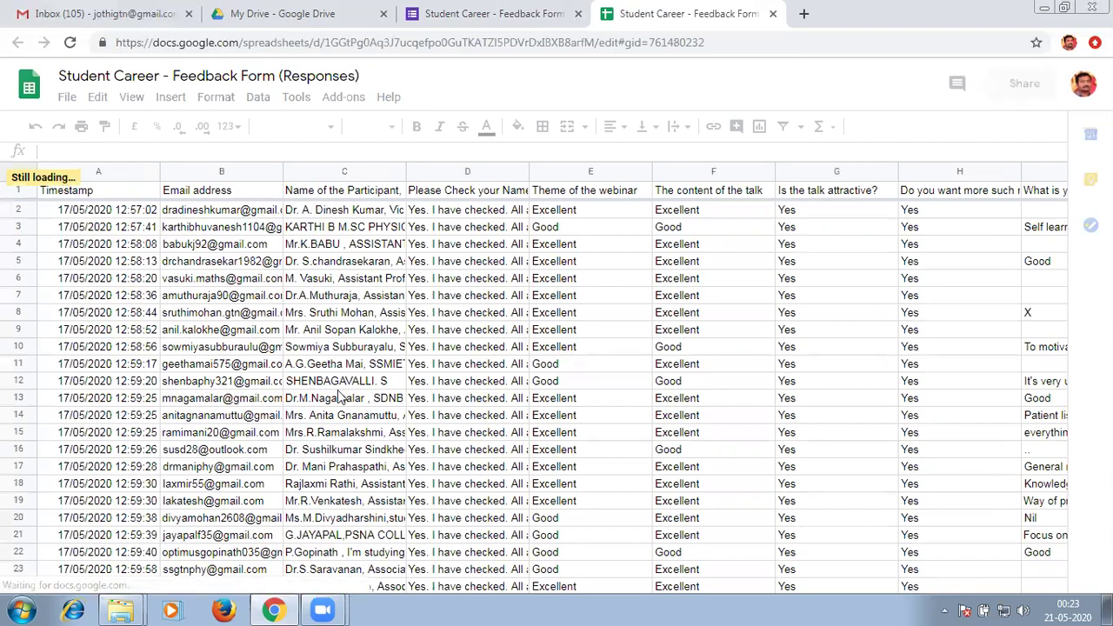
left_click(278, 13)
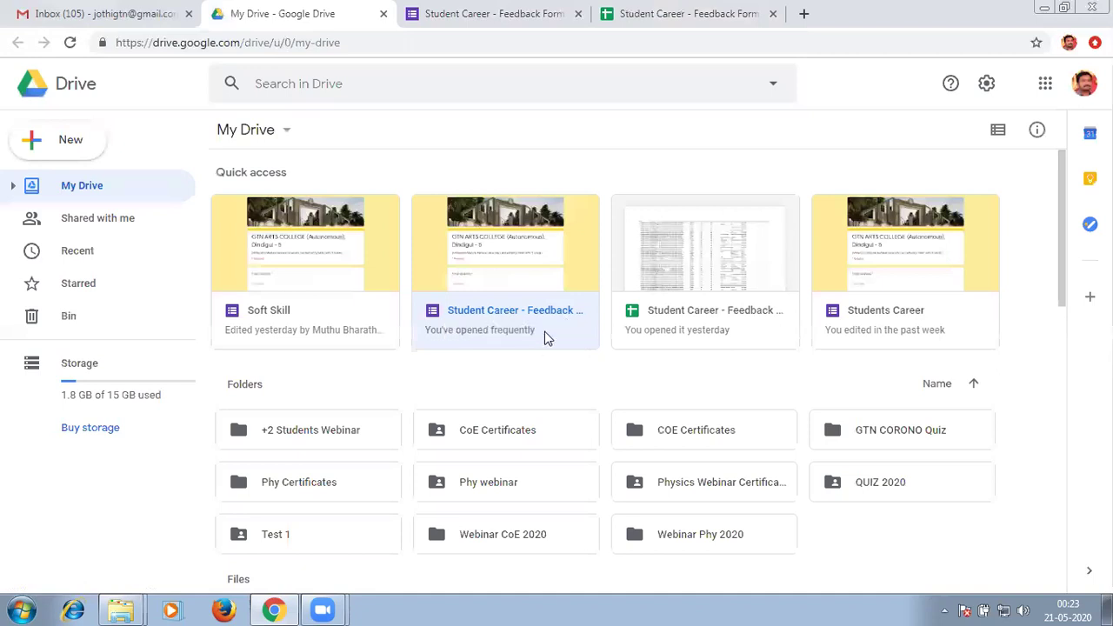
Download the Student Career - Feedback Form (Responses) sheet as .xlsx and minimize Chrome.
left_click(709, 281)
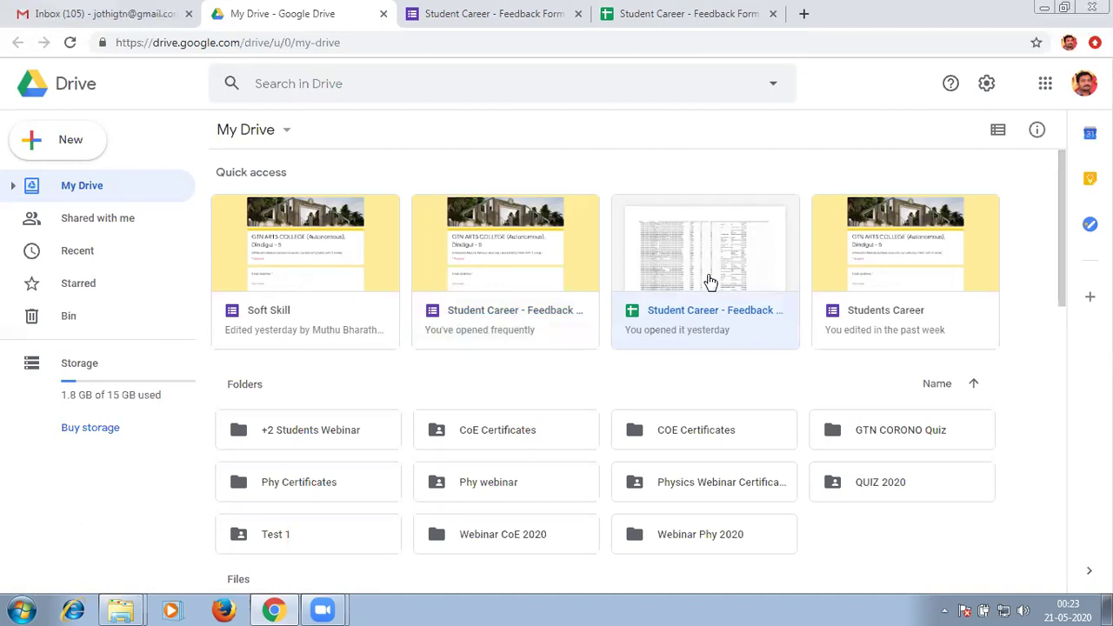
right_click(708, 281)
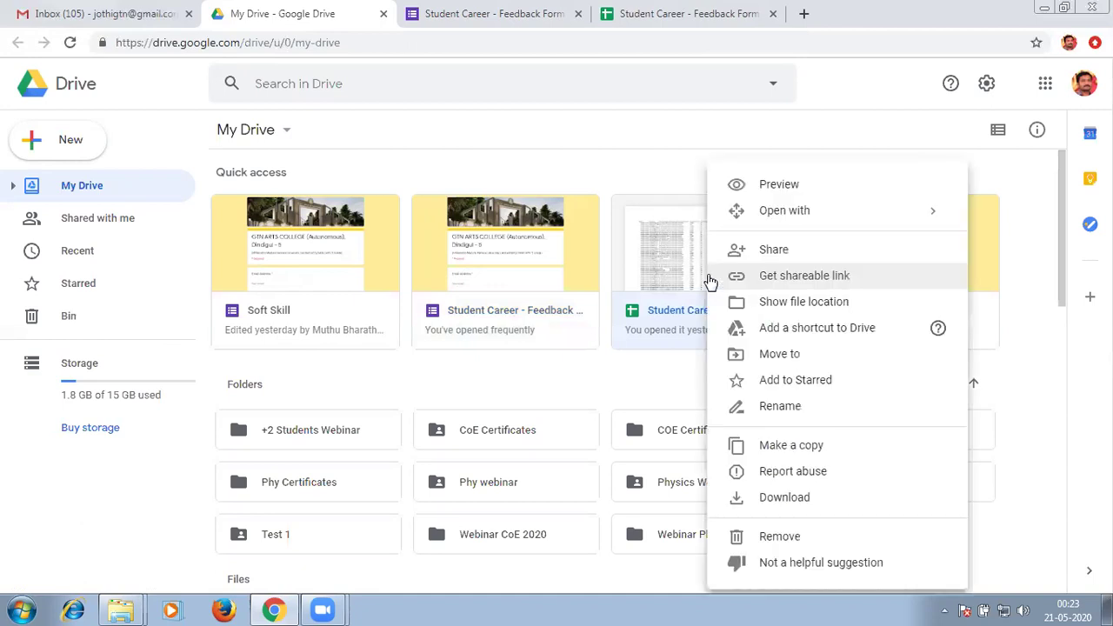
left_click(770, 497)
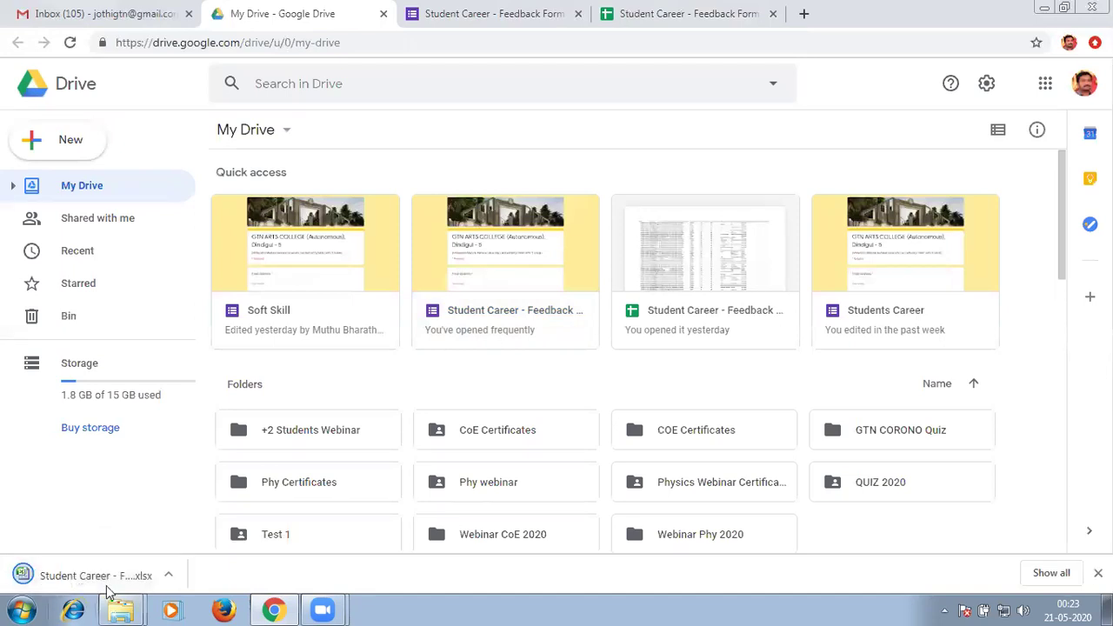
left_click(1039, 10)
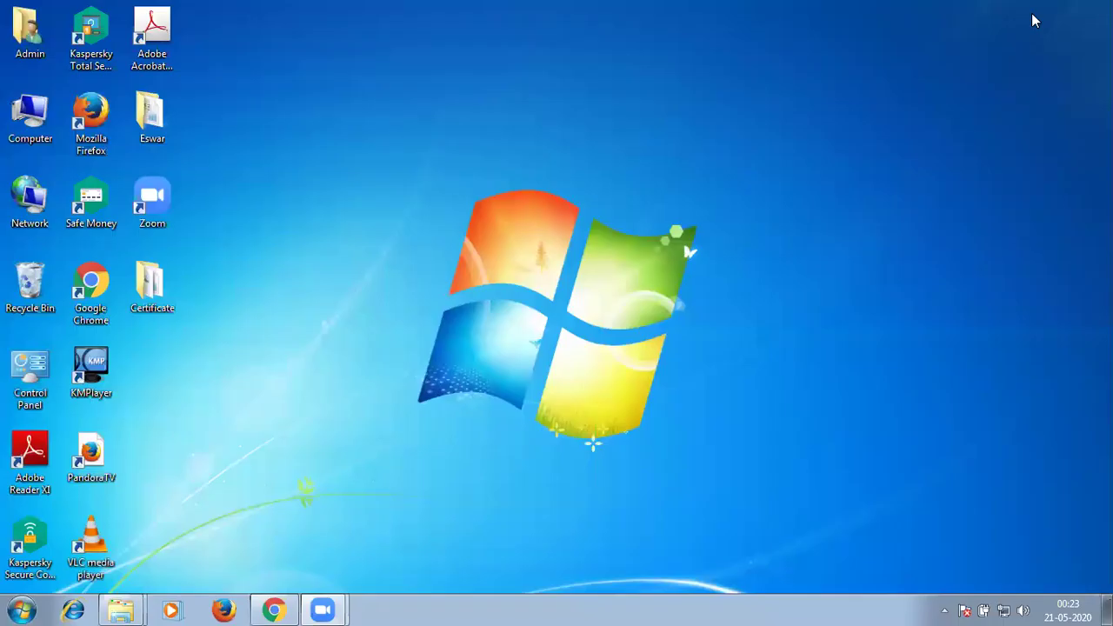
Open the desktop Certificate folder in a maximized Explorer window.
left_click(179, 298)
key("Return")
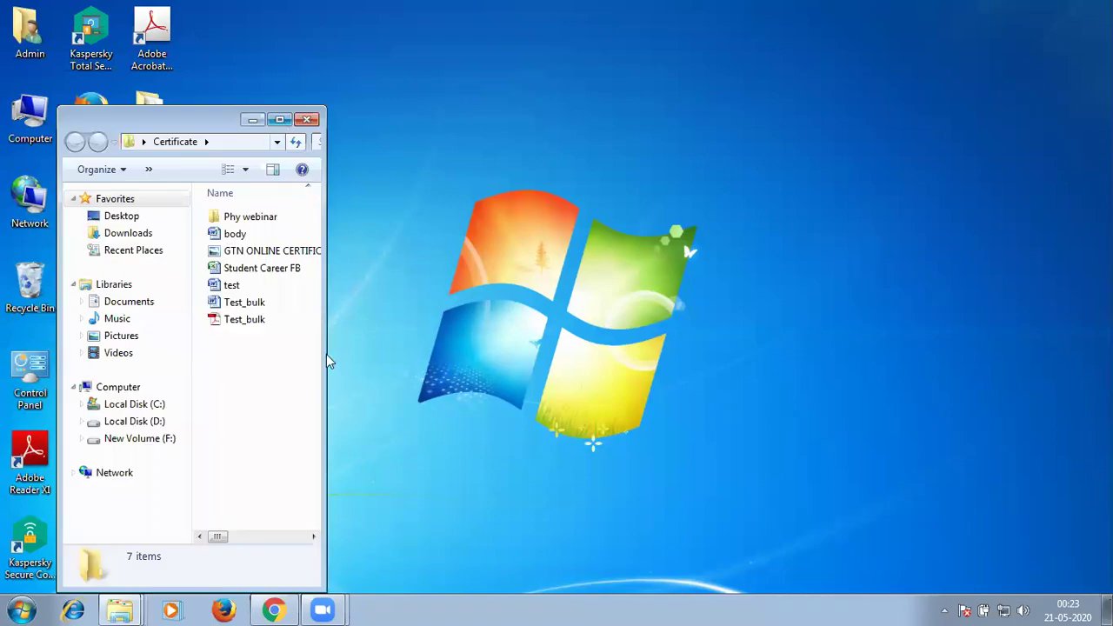
left_click(277, 113)
Send Phy webinar, Student Career FB, test and both Test_bulk files to the Recycle Bin.
key("Down")
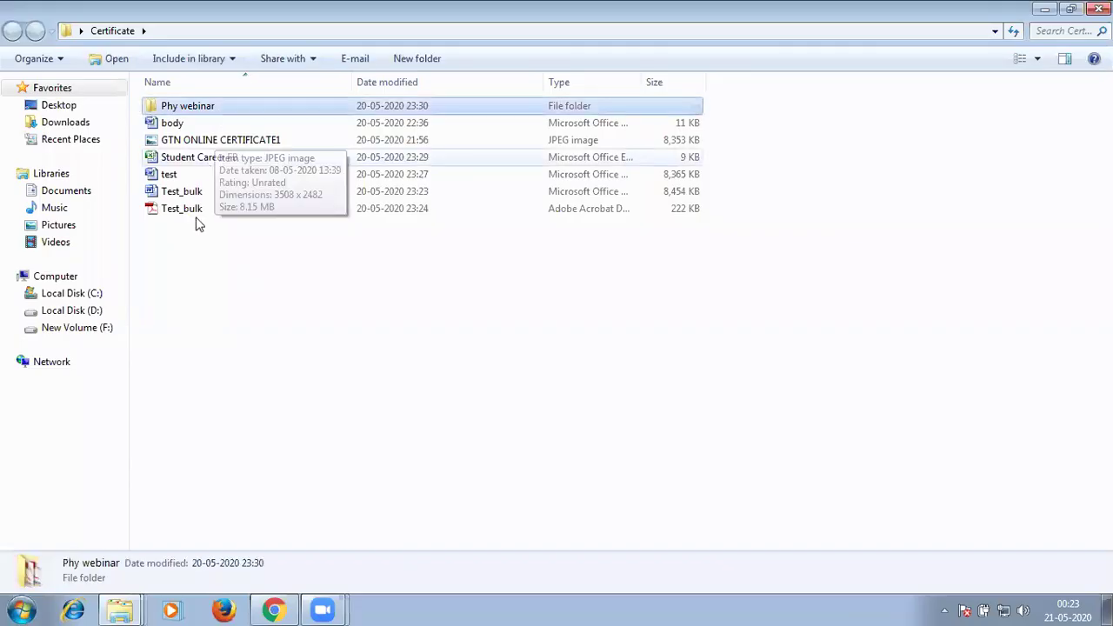
left_click(181, 191)
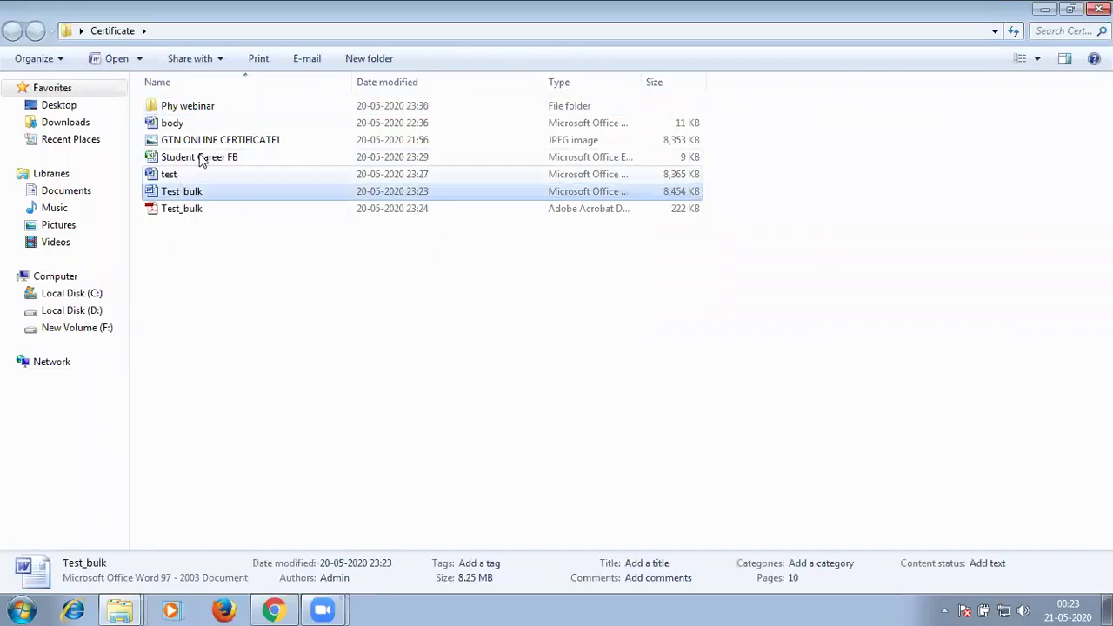
left_click(203, 157)
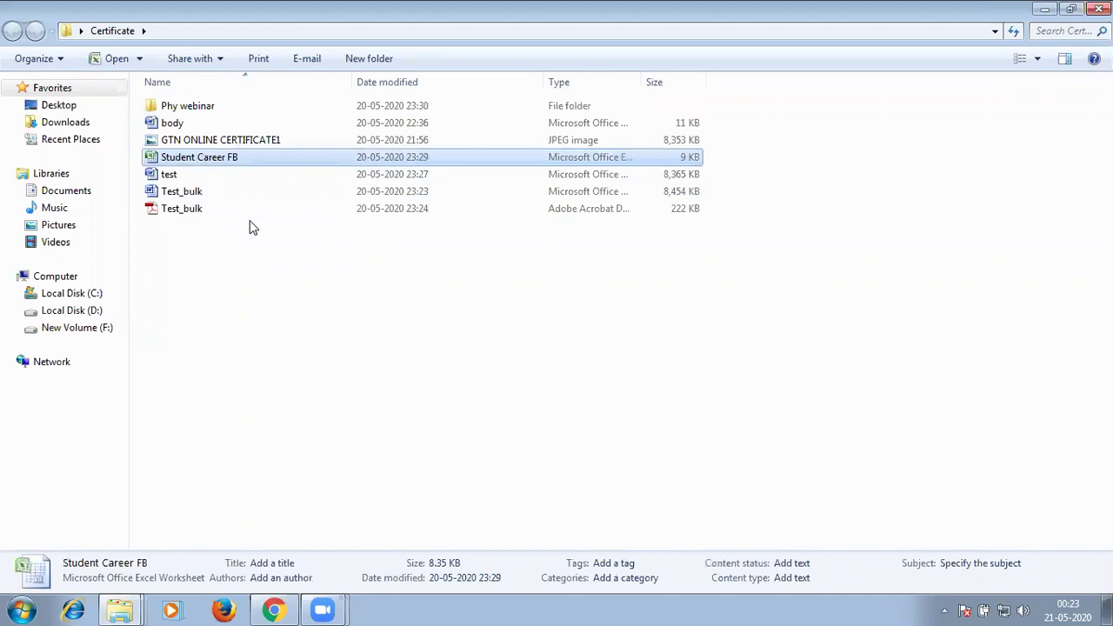
key("ctrl+Up")
key("ctrl+Up")
key("ctrl+Up")
key("ctrl+space")
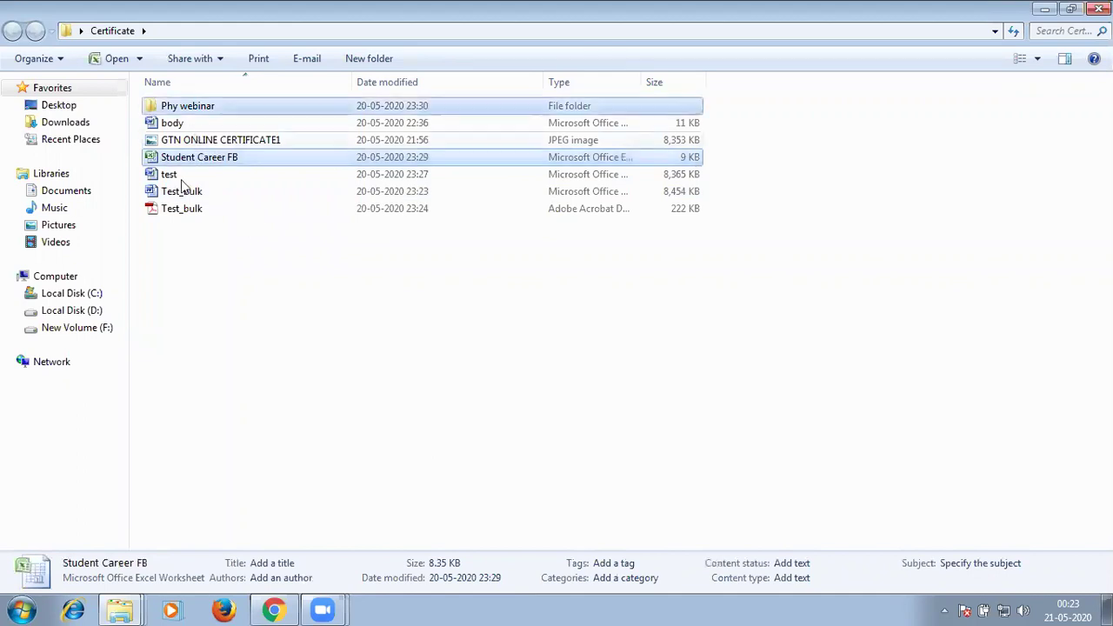
left_click(183, 179, "ctrl")
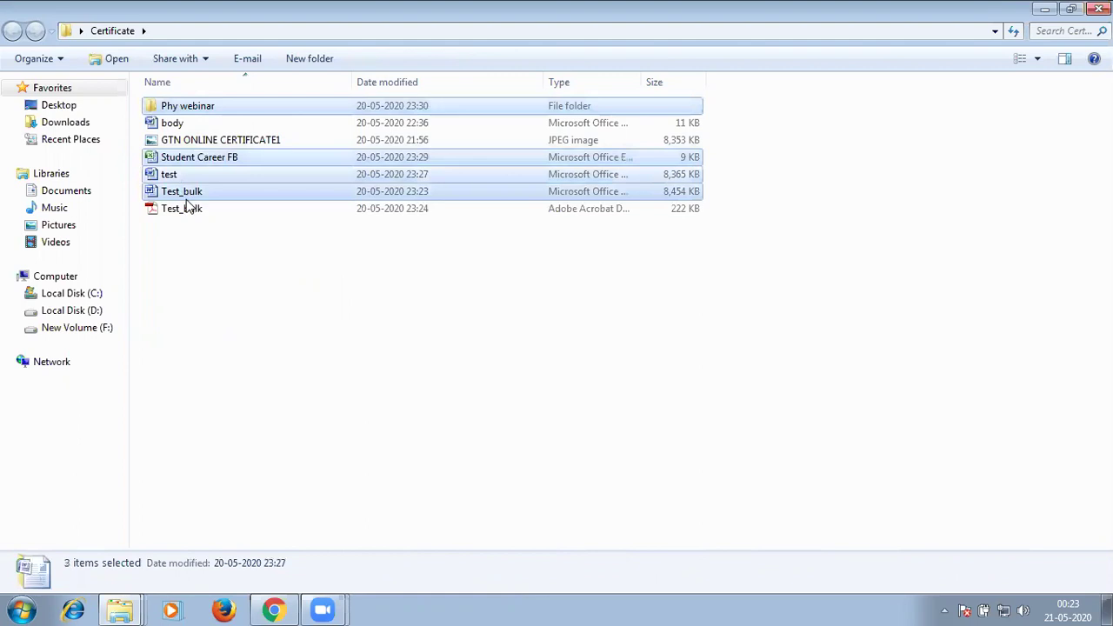
left_click(188, 195, "ctrl")
left_click(182, 208, "ctrl")
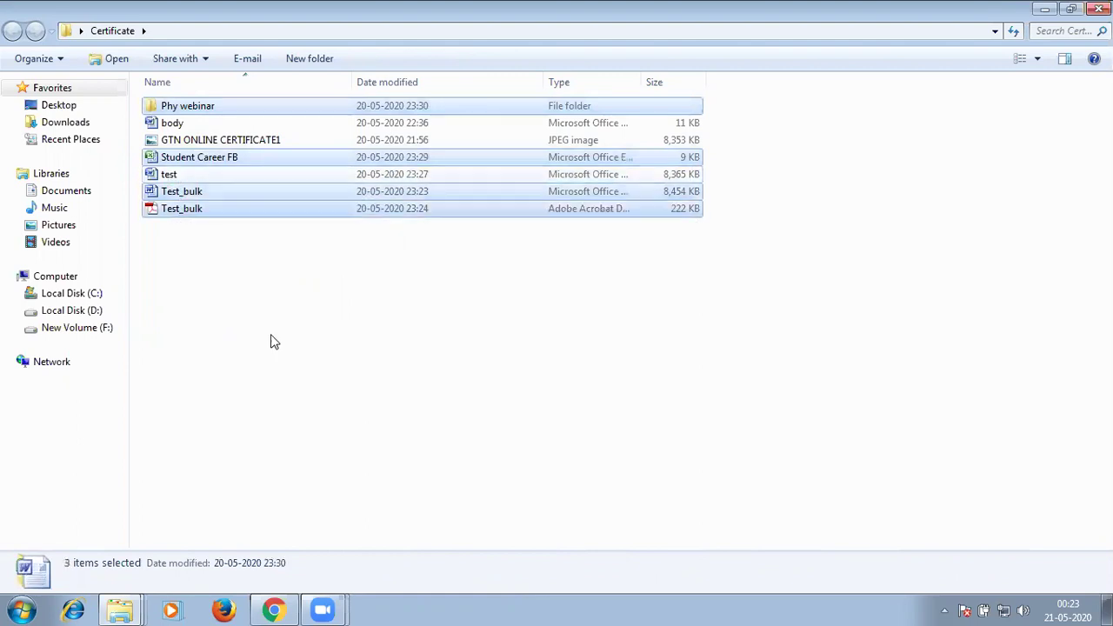
key("Delete")
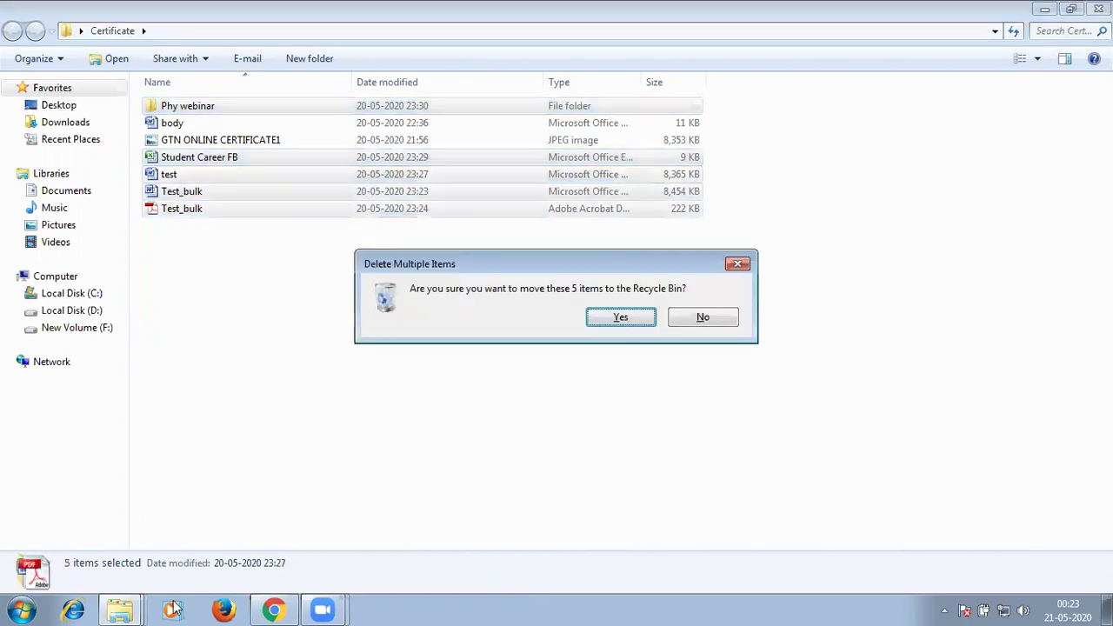
key("Return")
key("alt+Tab")
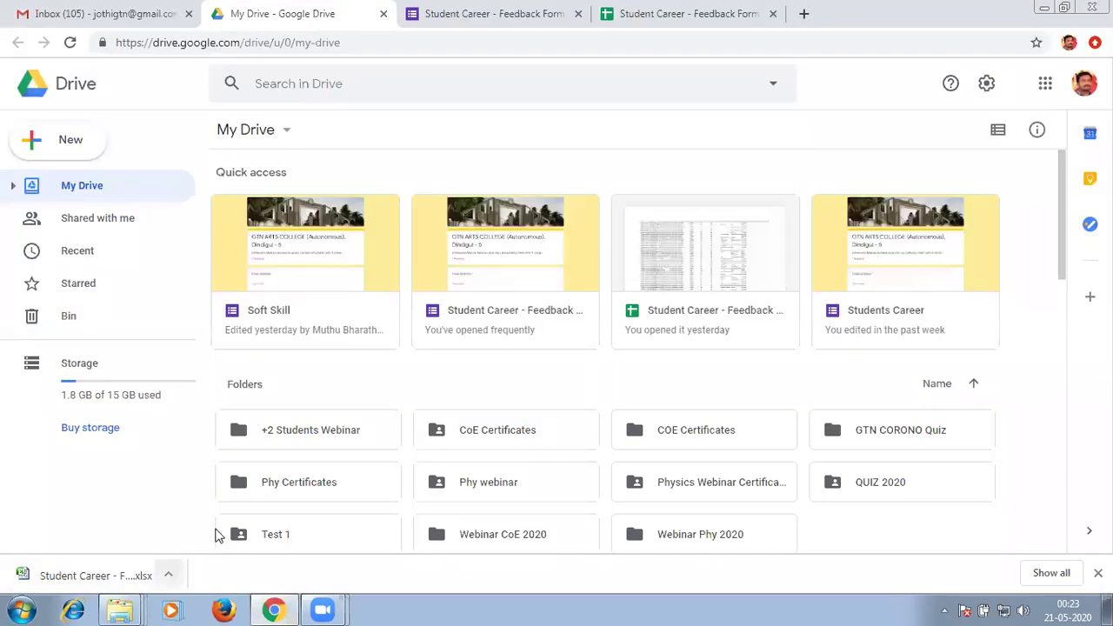
Get to the desktop and open the Certificate folder in Explorer.
key("alt+Tab")
left_click(280, 120)
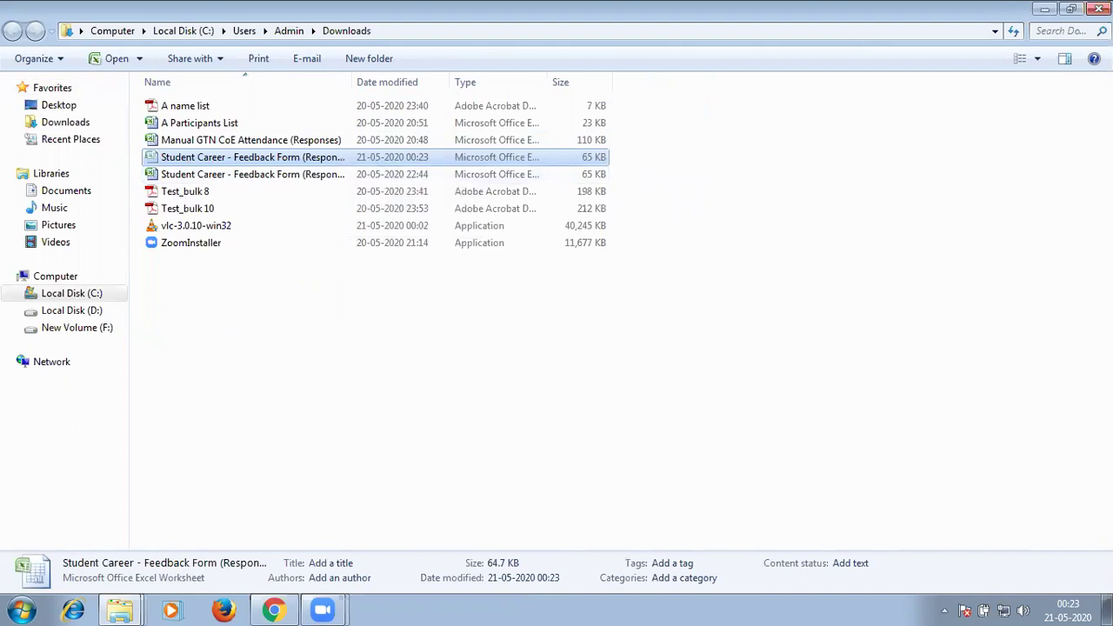
left_click(1046, 10)
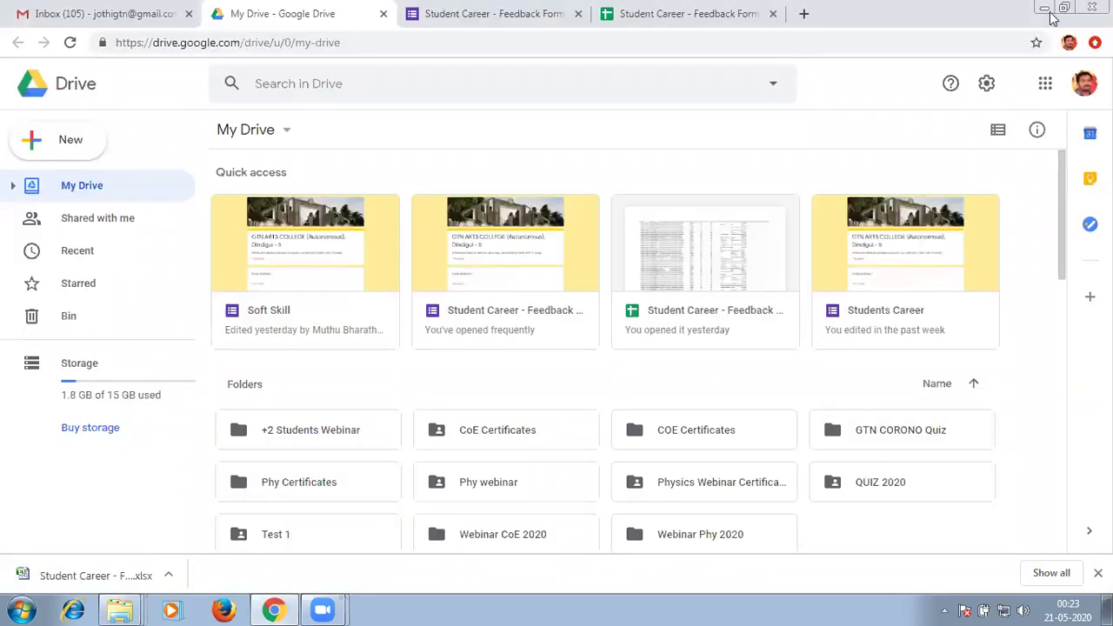
left_click(1044, 9)
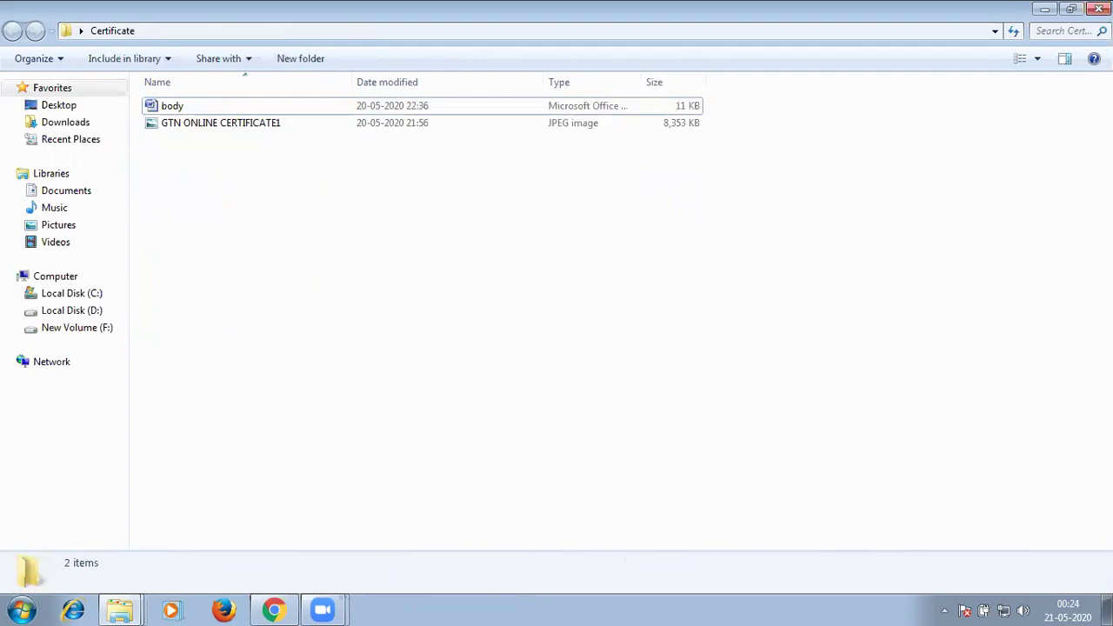
key("super+d")
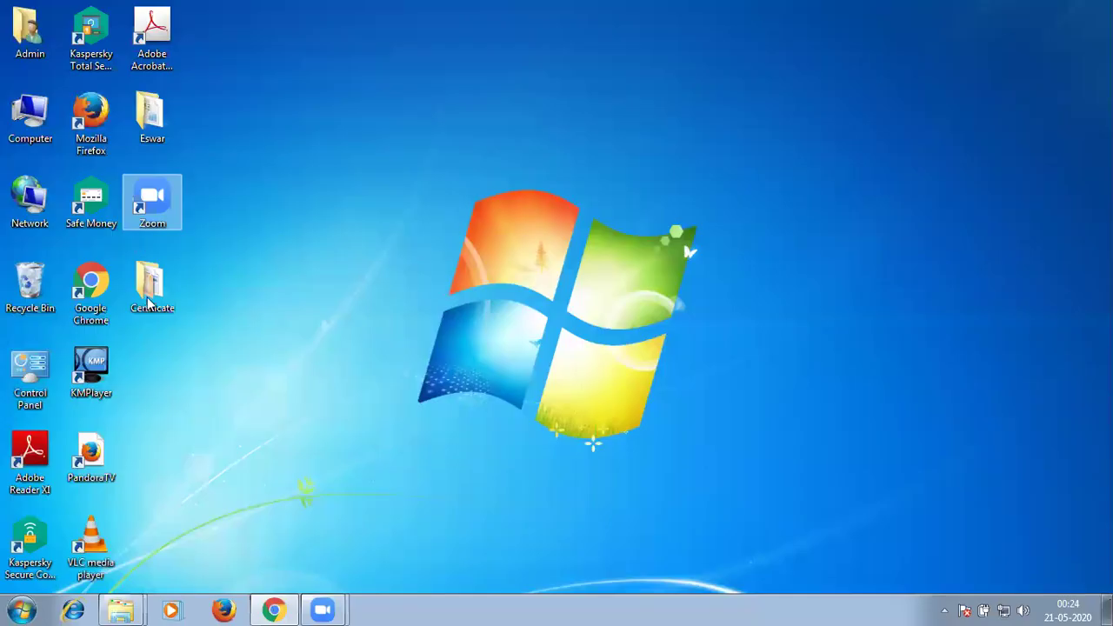
left_click(147, 300)
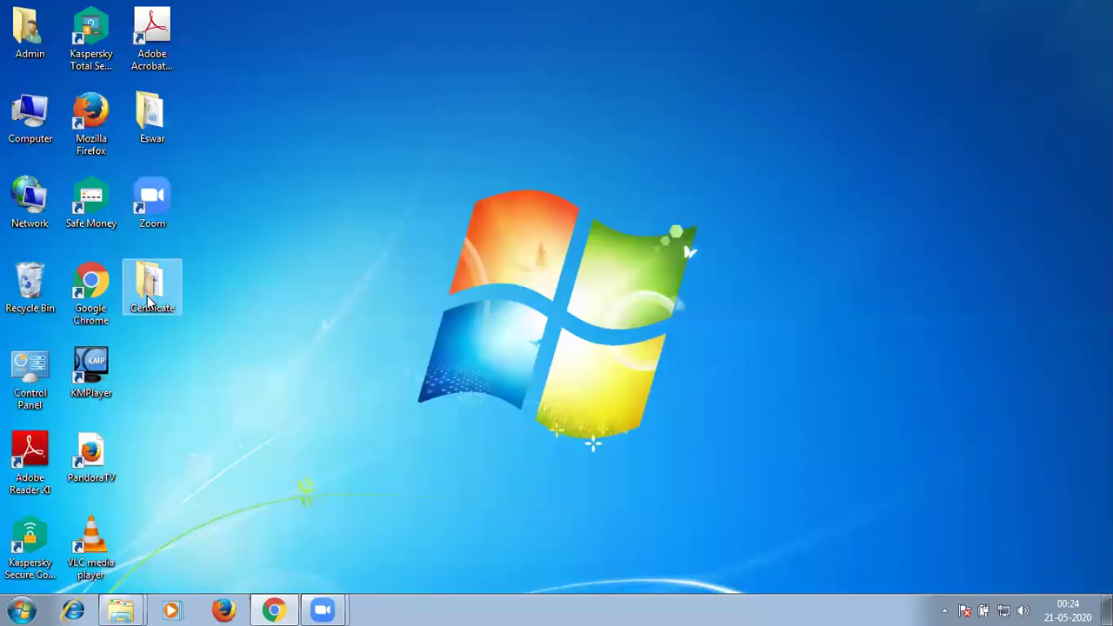
double_click(153, 288)
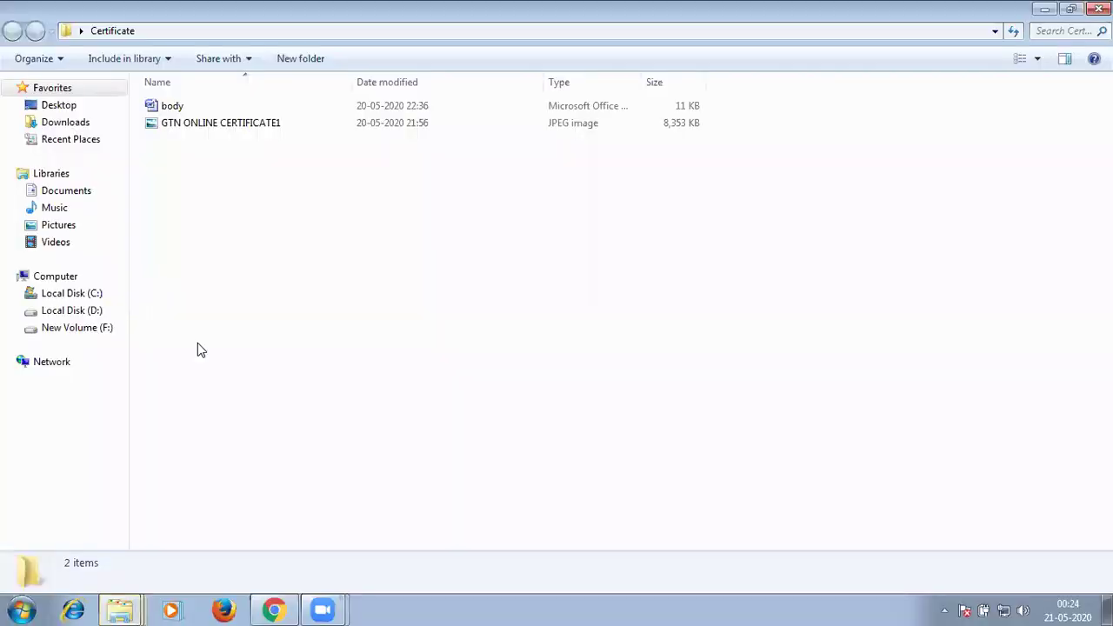
Paste the downloaded responses workbook into Certificate, plus a second copy.
right_click(304, 372)
left_click(305, 369)
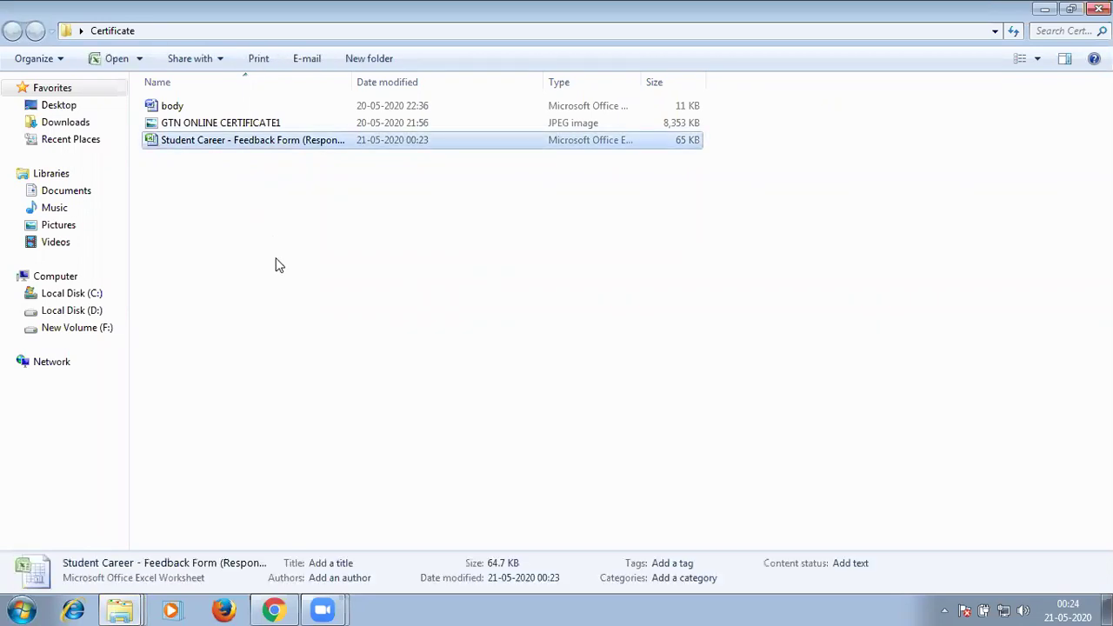
left_click(294, 313)
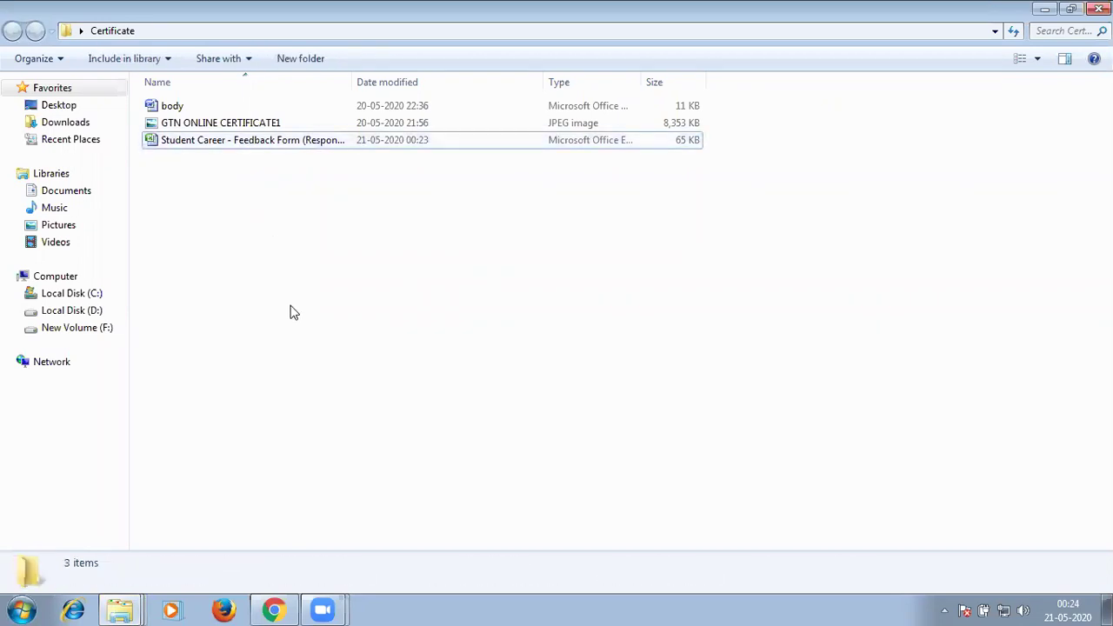
key("ctrl+v")
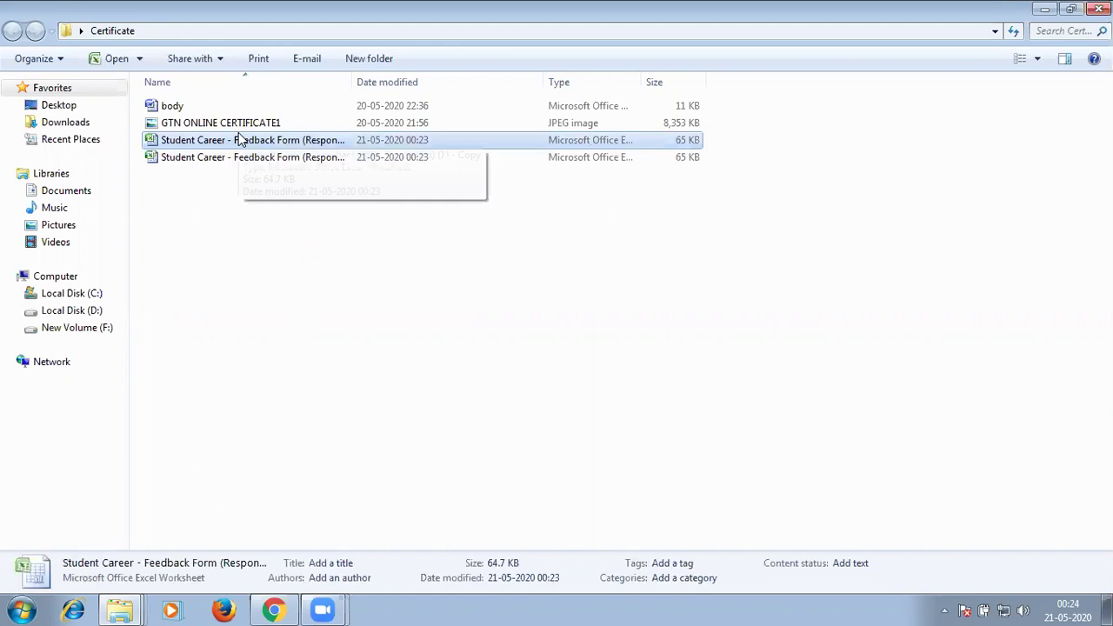
Rename the copy to 'name list' and open it in Excel.
left_click(241, 140)
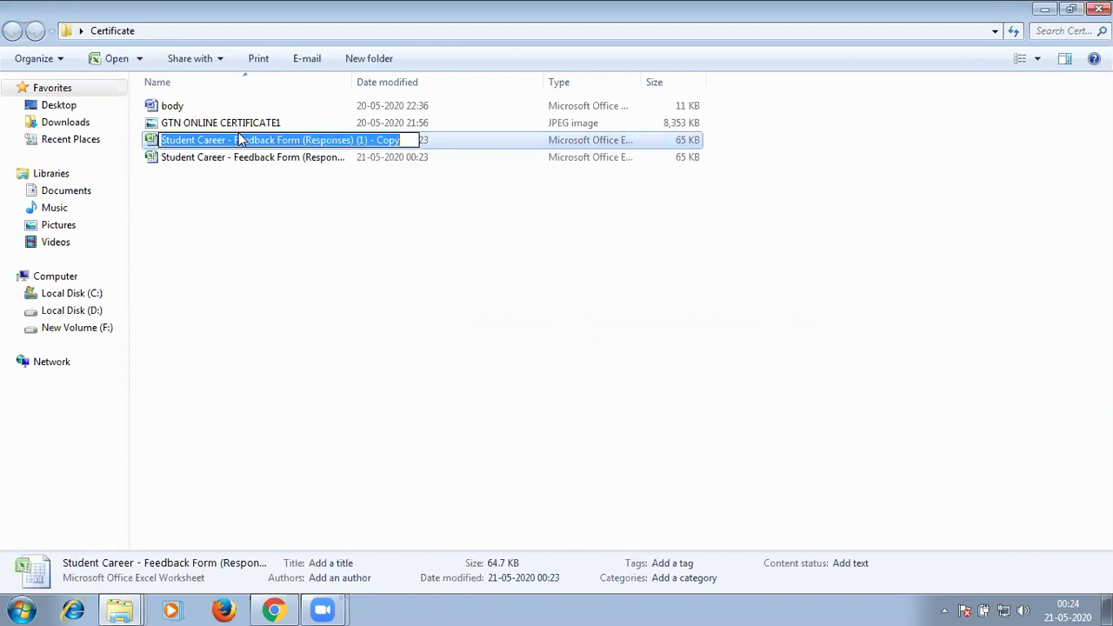
type("nme")
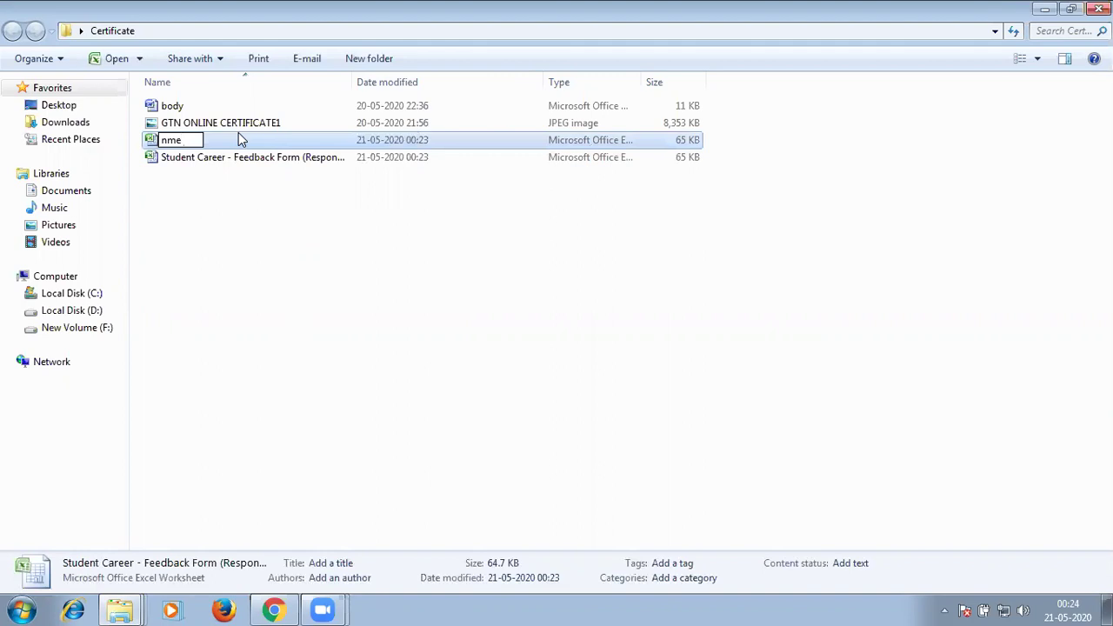
key("BackSpace")
key("BackSpace")
key("BackSpace")
type("name list")
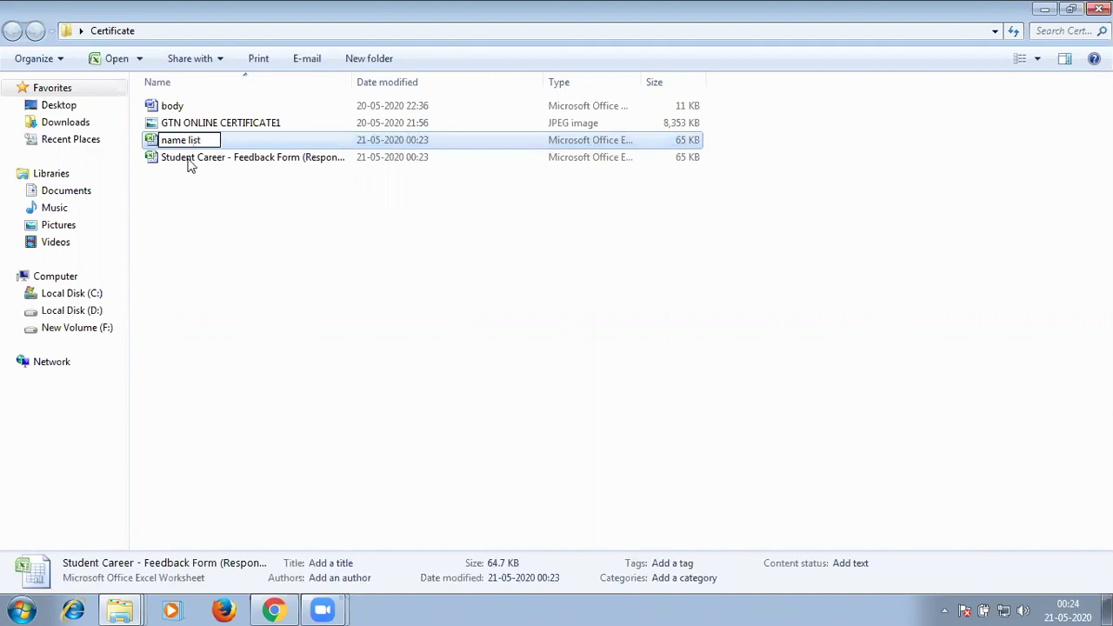
left_click(189, 169)
left_click(189, 145)
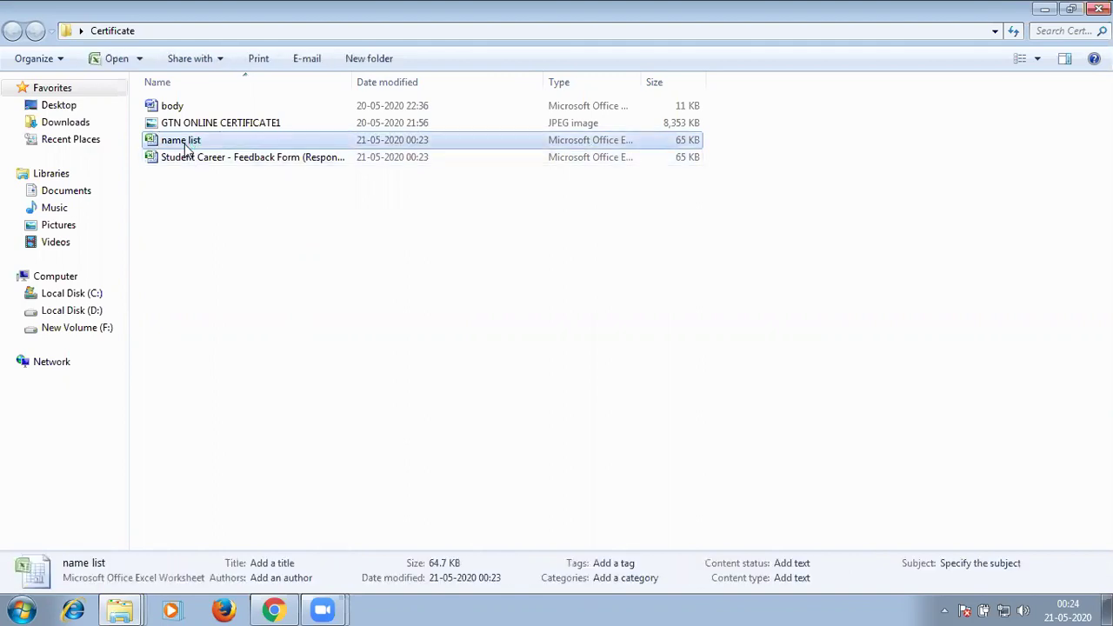
double_click(185, 147)
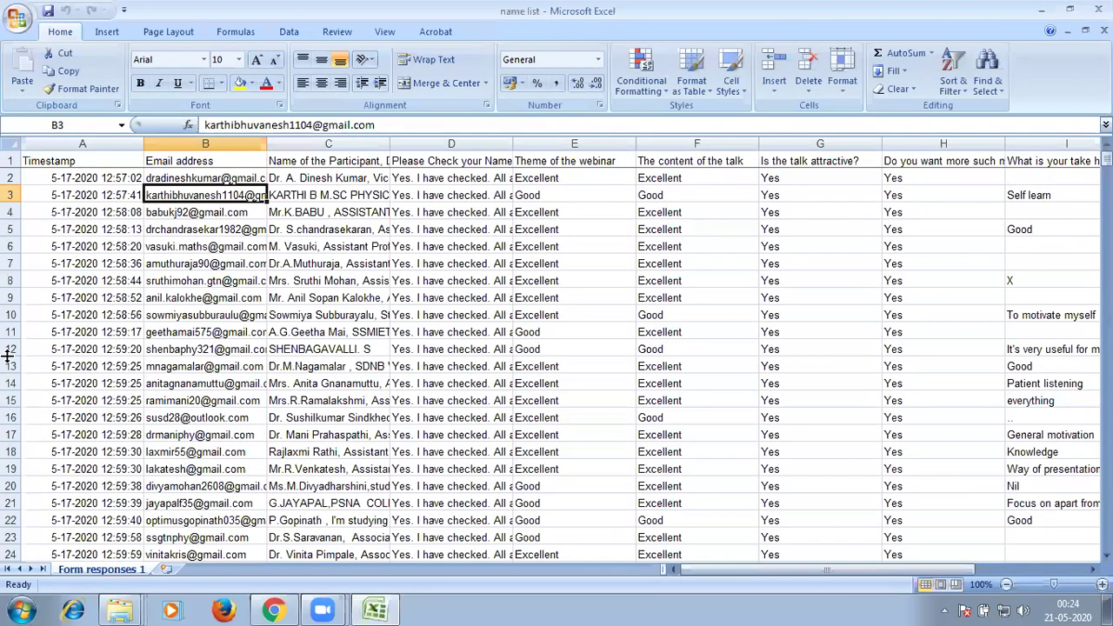
Delete rows 12 through 591, leaving only the first ten responses.
left_click_drag(12, 347, 19, 548)
left_click_drag(41, 612, 8, 392)
right_click(7, 387)
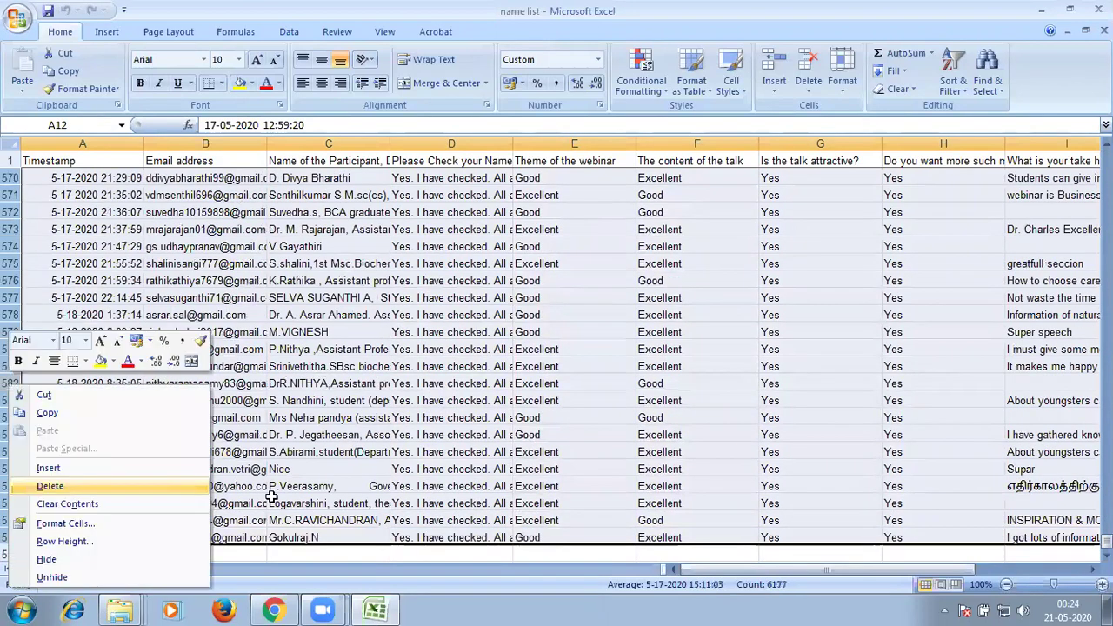
key("d")
left_click(339, 518)
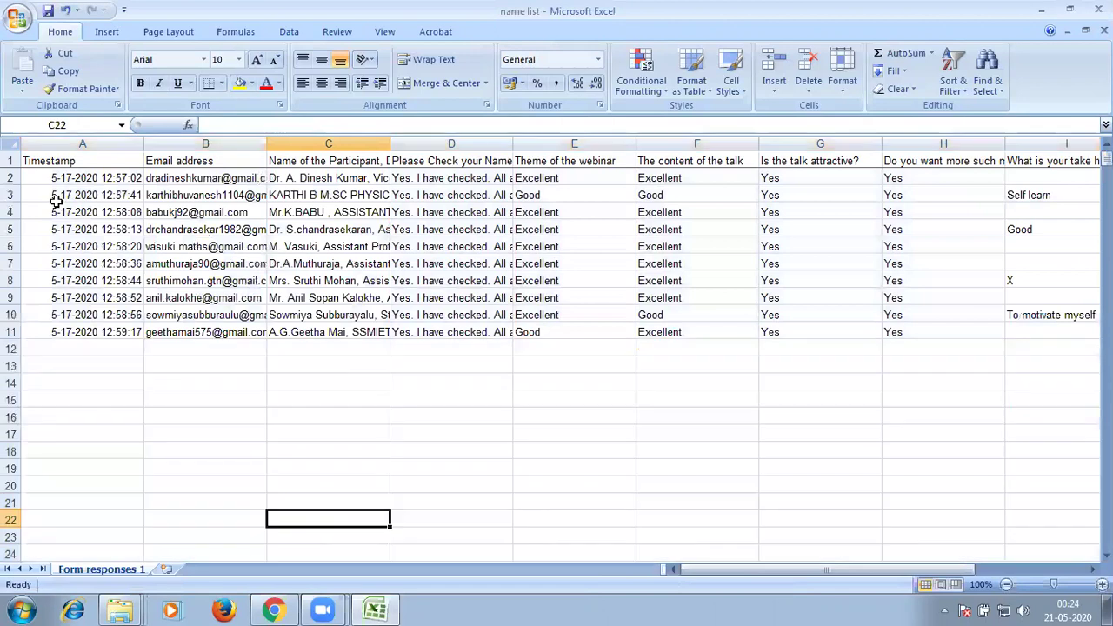
key("ctrl+Home")
key("shift+space")
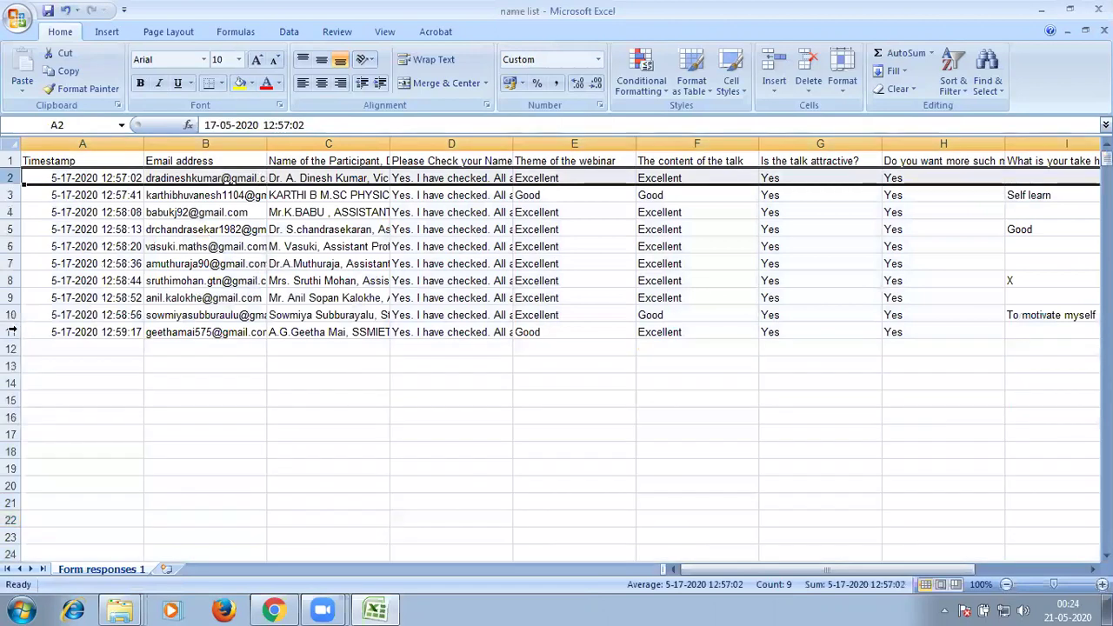
left_click(12, 331)
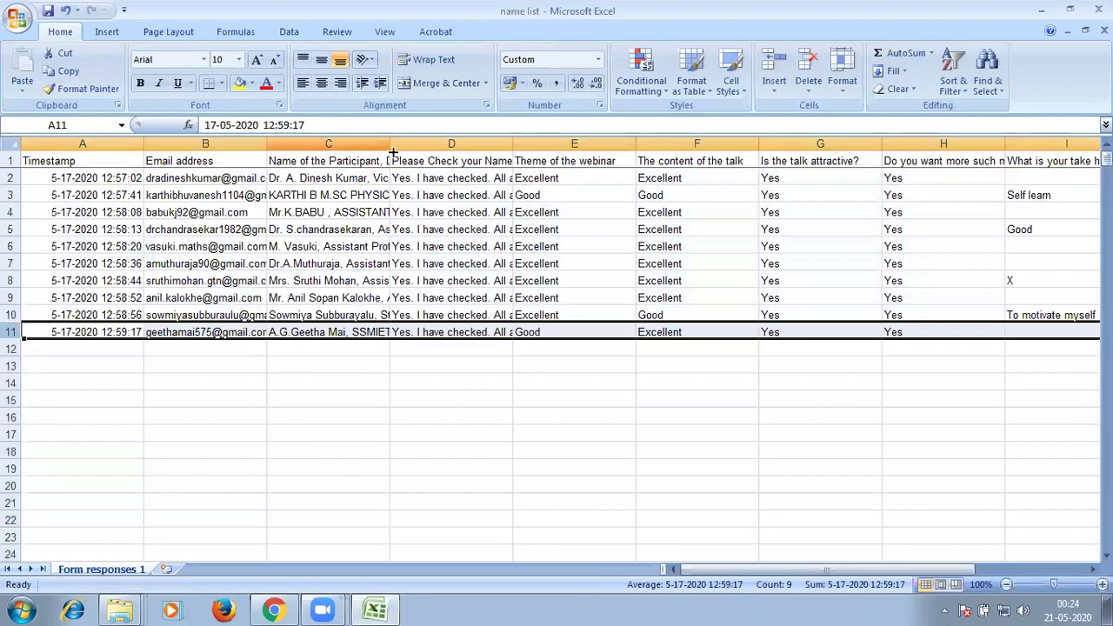
Autofit column C so the full participant names show.
left_click(271, 161)
double_click(389, 143)
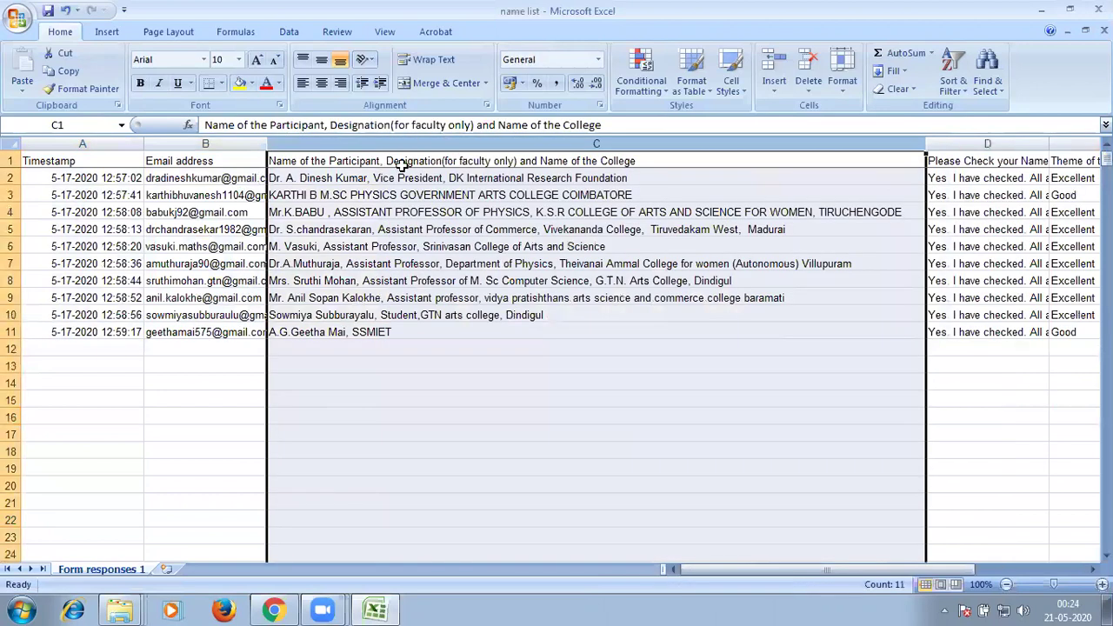
left_click(374, 379)
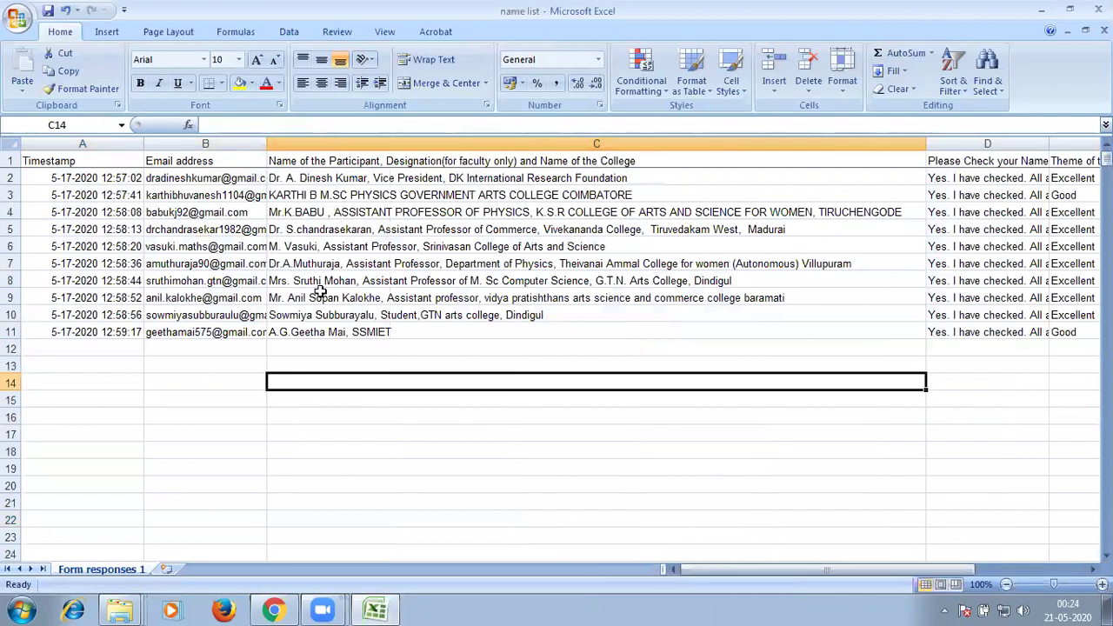
Capitalise the surname's first letter in C5 as 'C', then close the workbook.
left_click(300, 229)
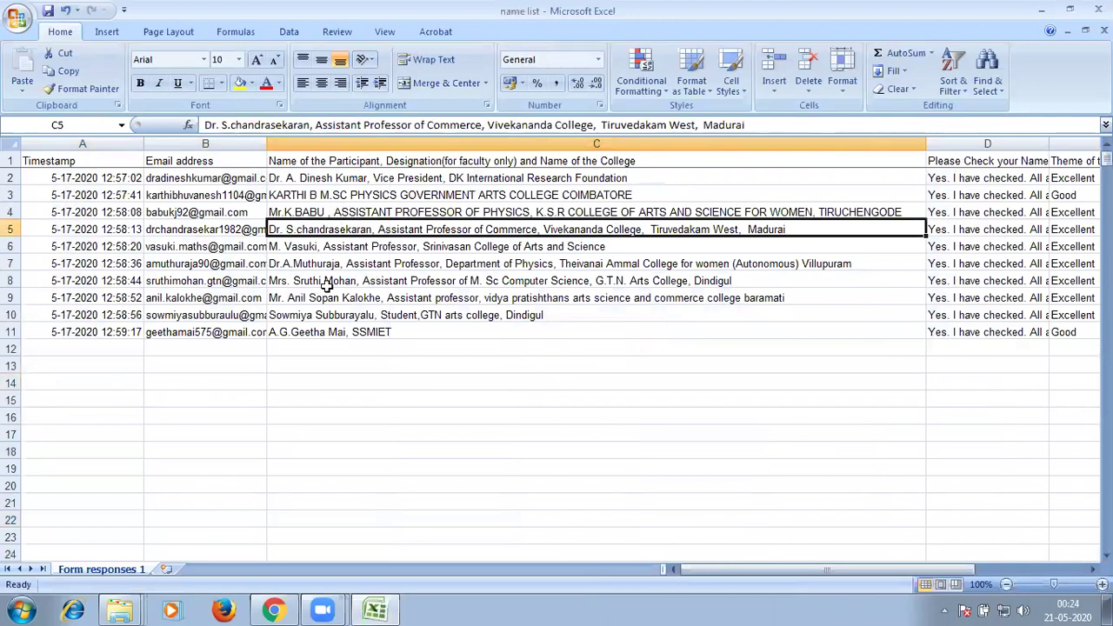
key("F2")
key("BackSpace")
type("C")
left_click(420, 427)
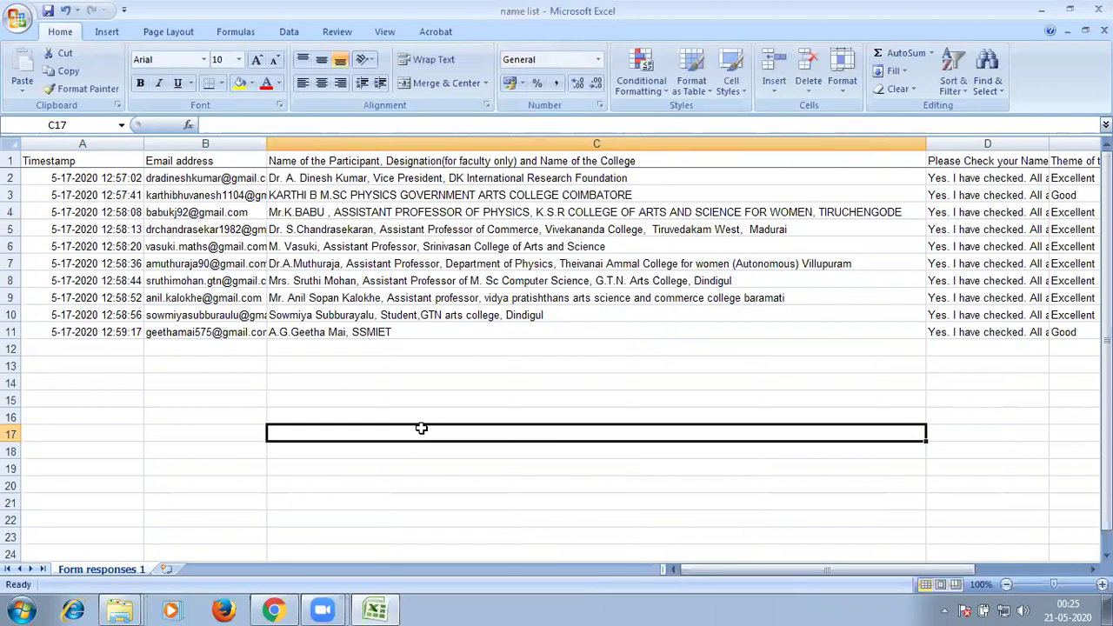
left_click(1102, 8)
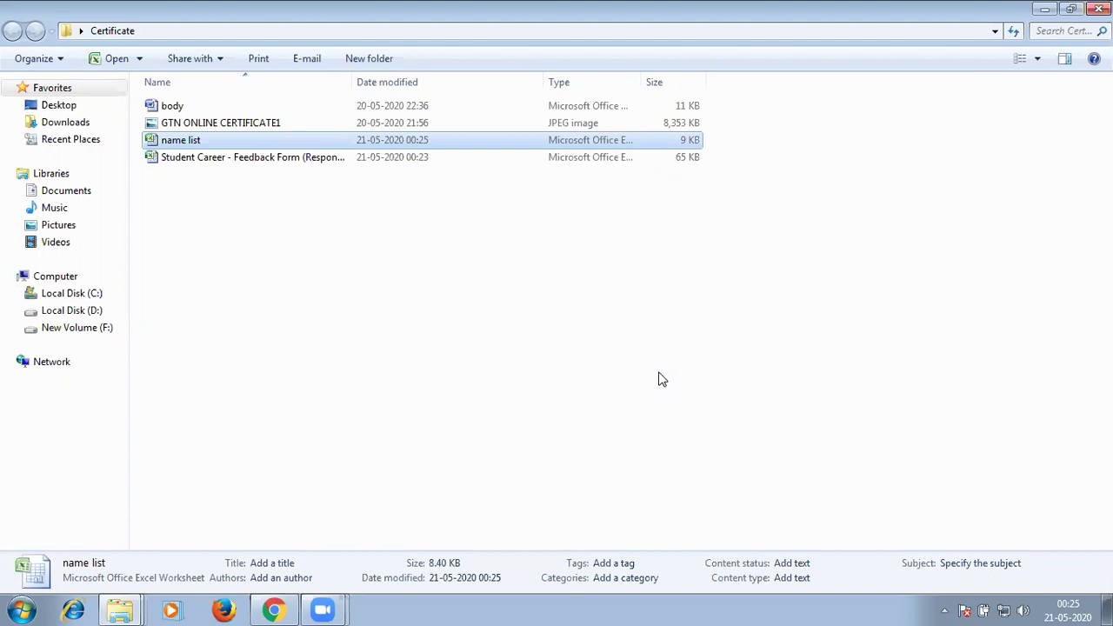
Add a new Microsoft Office Word Document called 'test' to Certificate and open it.
right_click(226, 270)
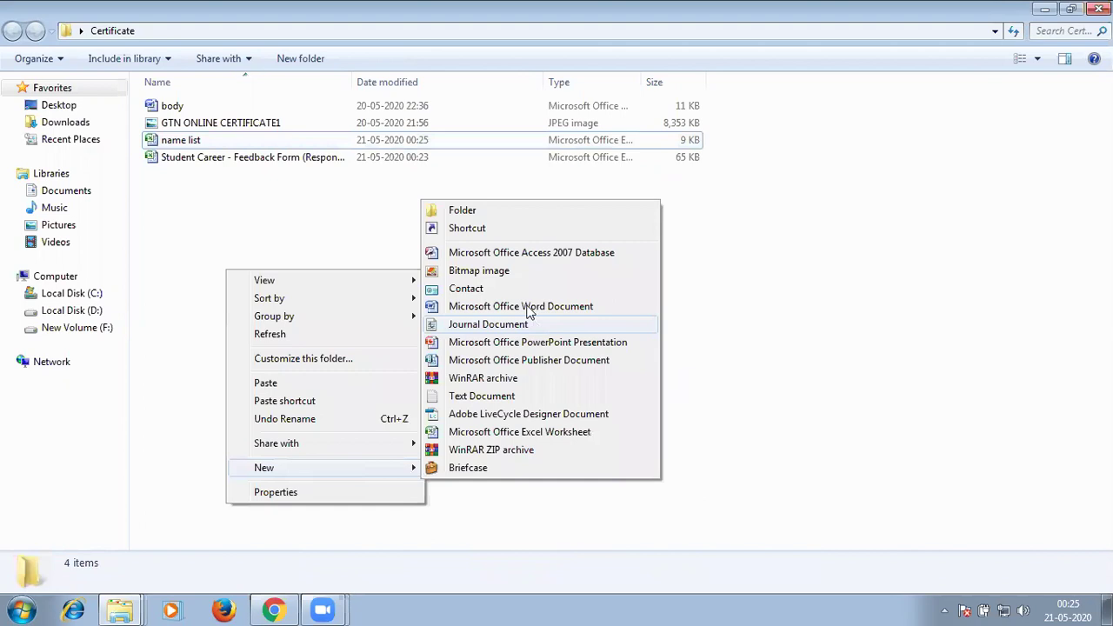
left_click(527, 305)
type("t")
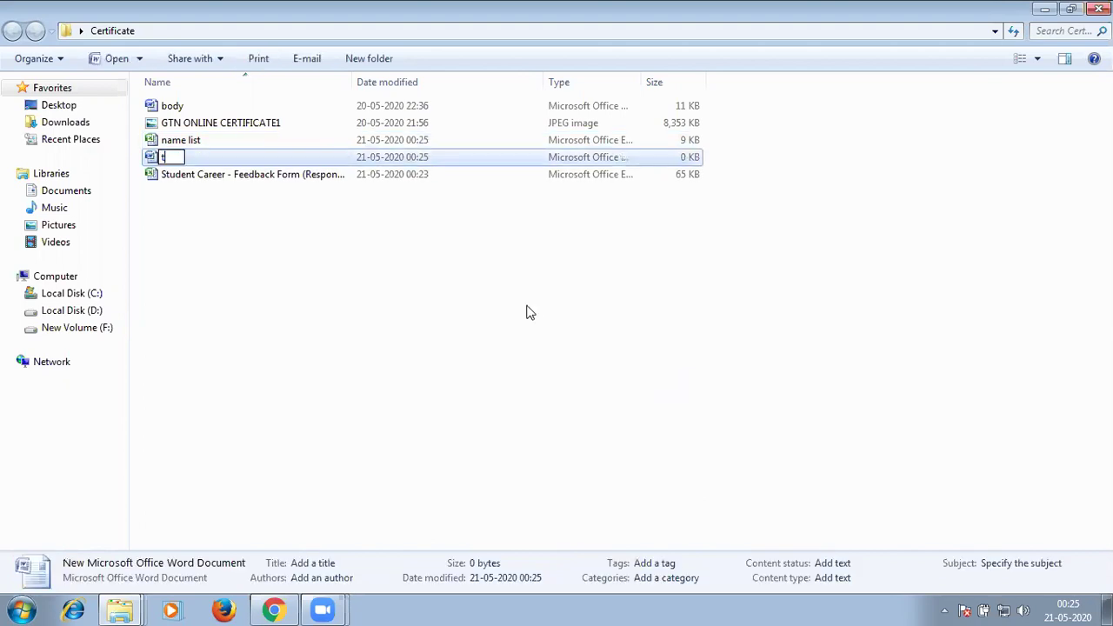
type("est")
key("Return")
key("Return")
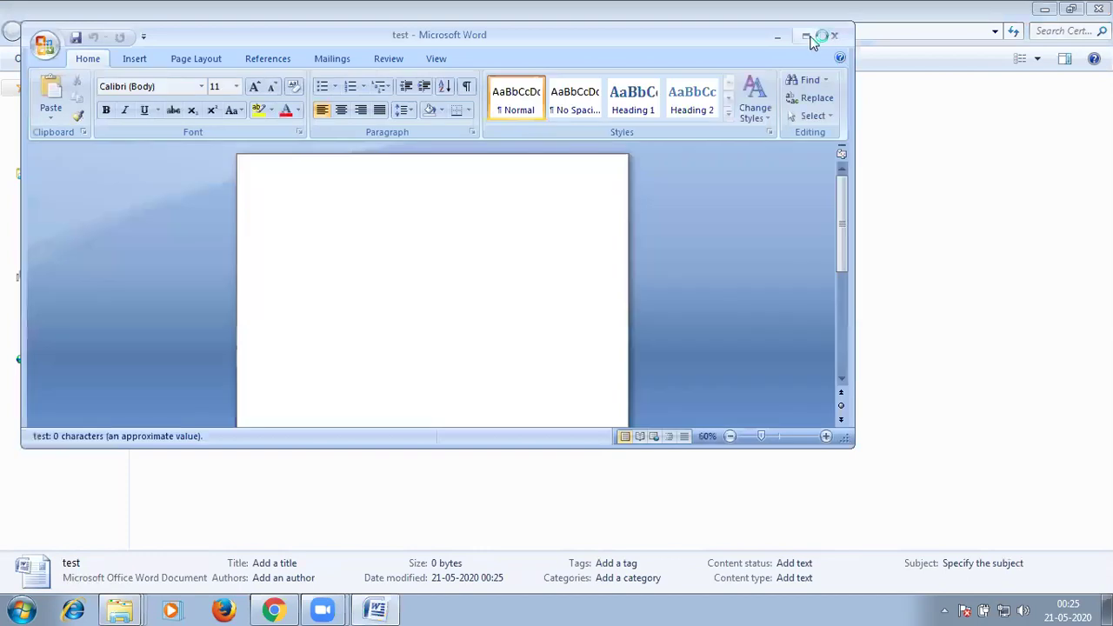
Set the maximized test document to landscape orientation, then return to the Certificate folder.
left_click(806, 37)
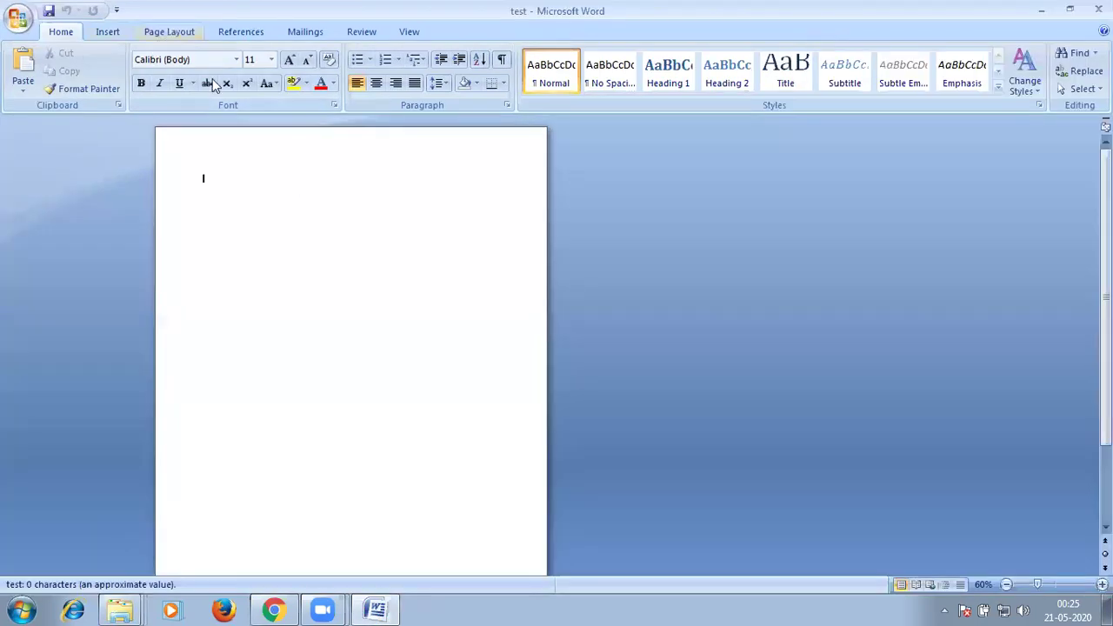
left_click(169, 31)
key("Return")
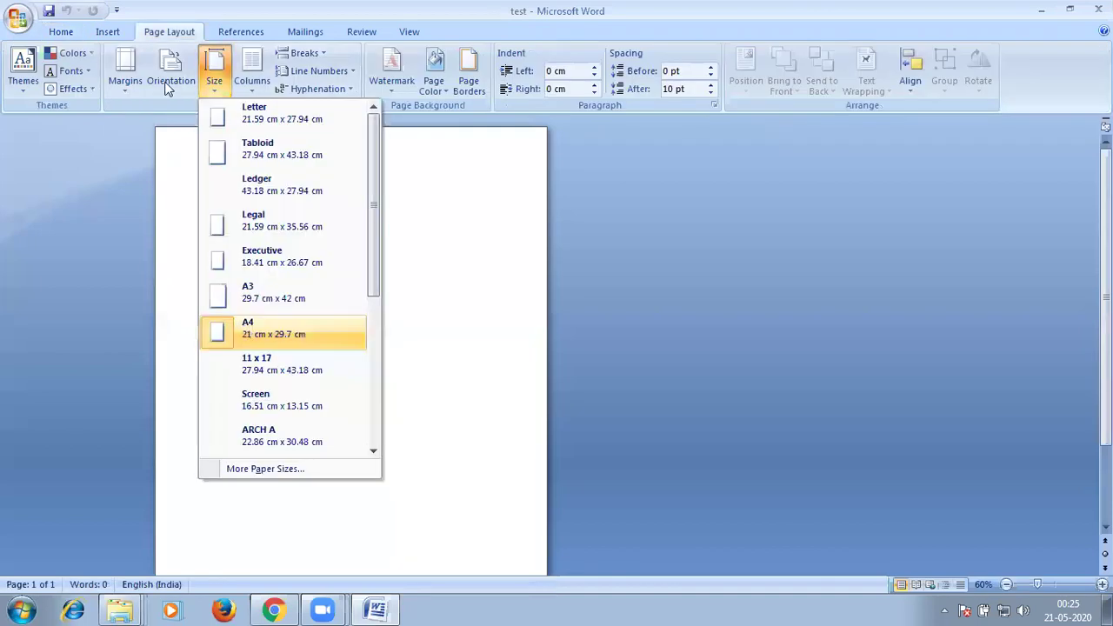
left_click(166, 85)
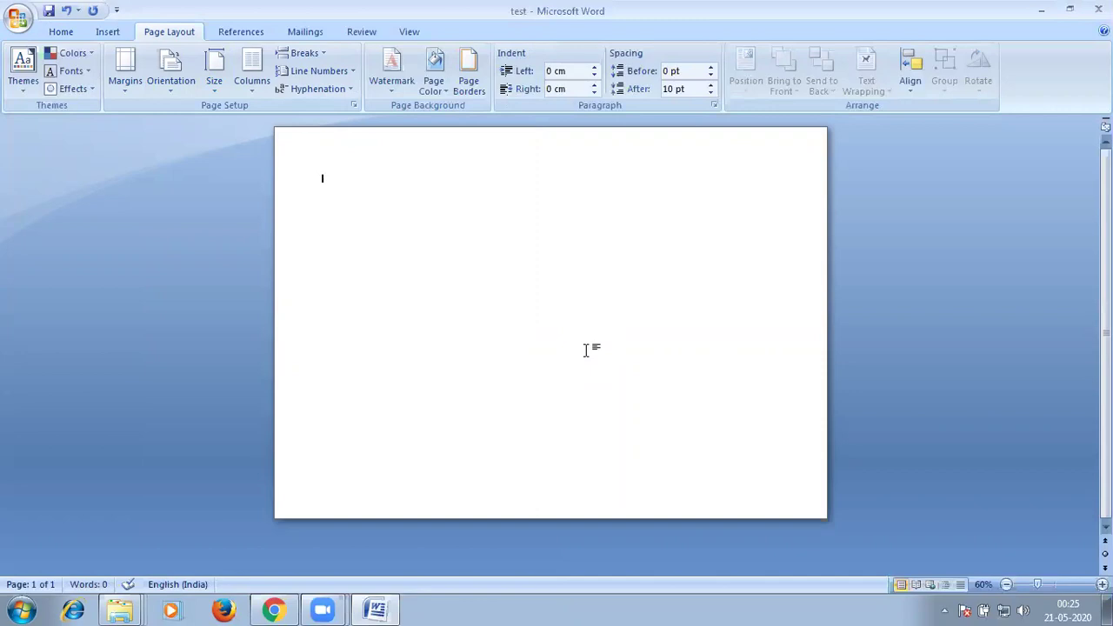
key("alt")
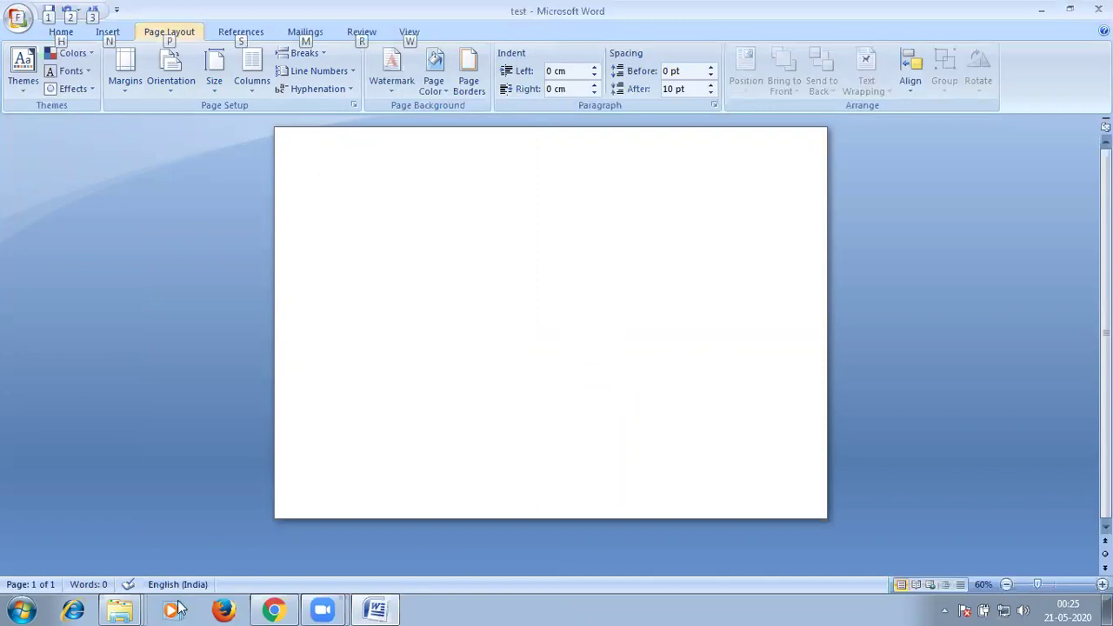
left_click(120, 608)
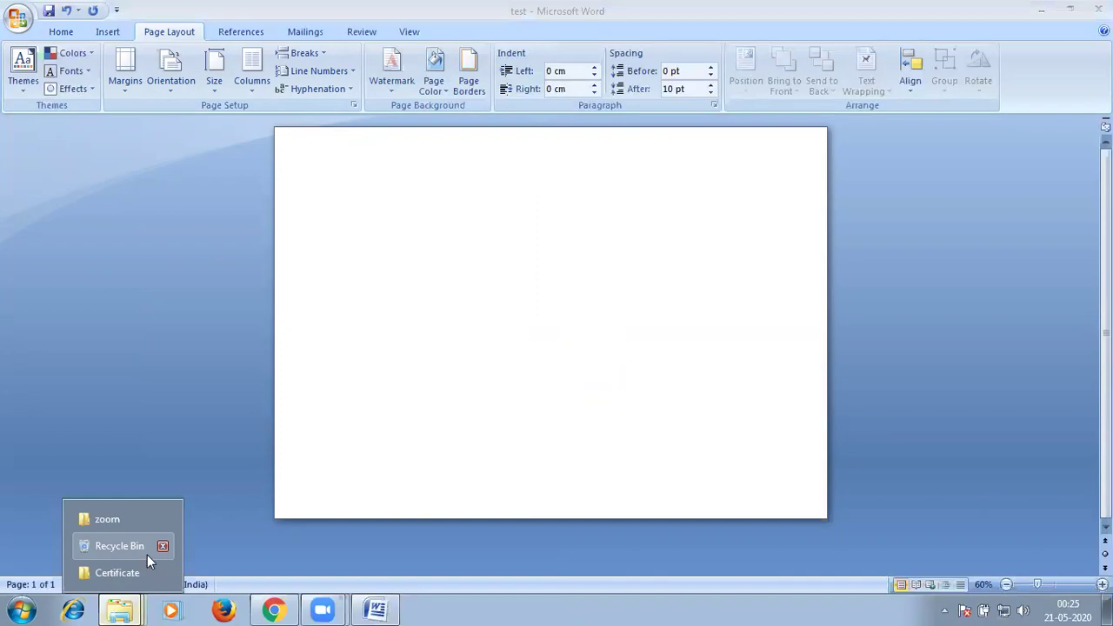
left_click(130, 572)
Open the body certificate document and select all its text, keeping the name merge field.
double_click(193, 106)
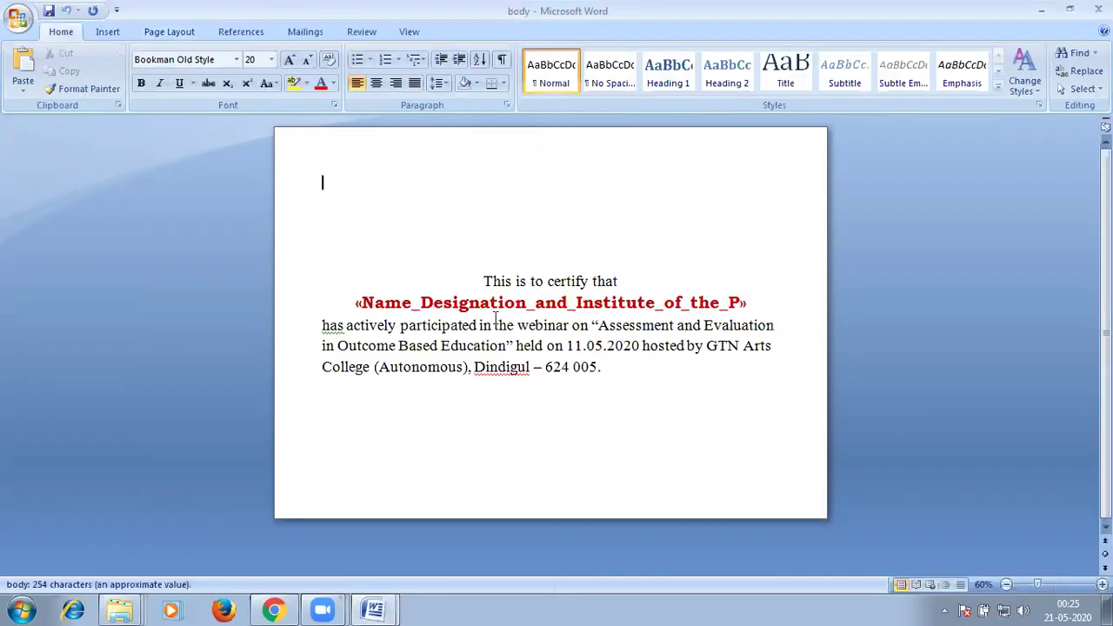
triple_click(497, 304)
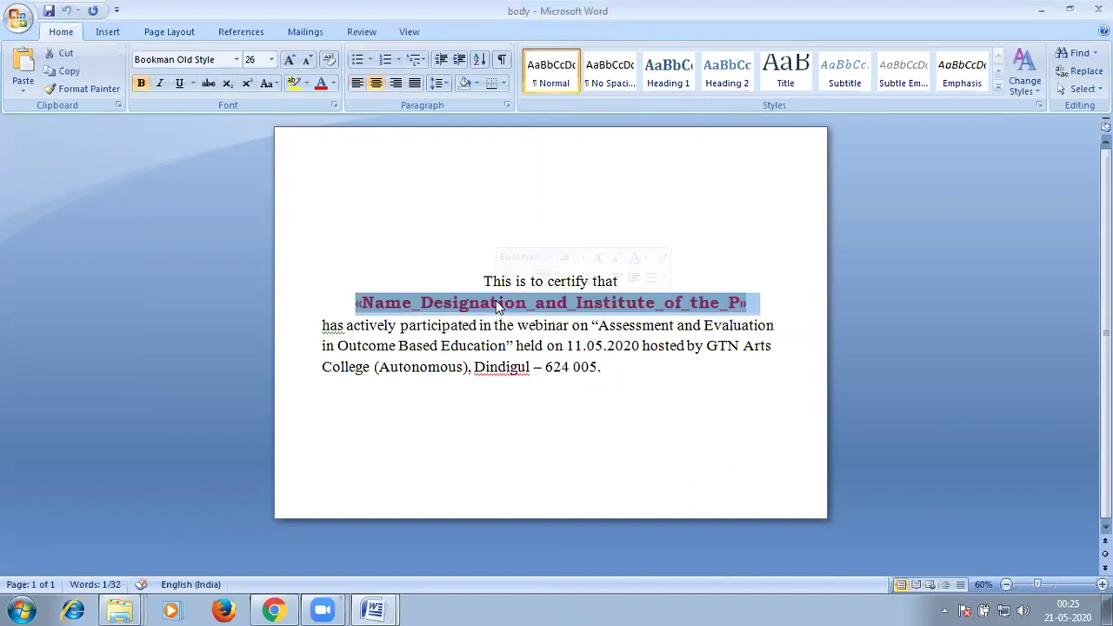
key("Delete")
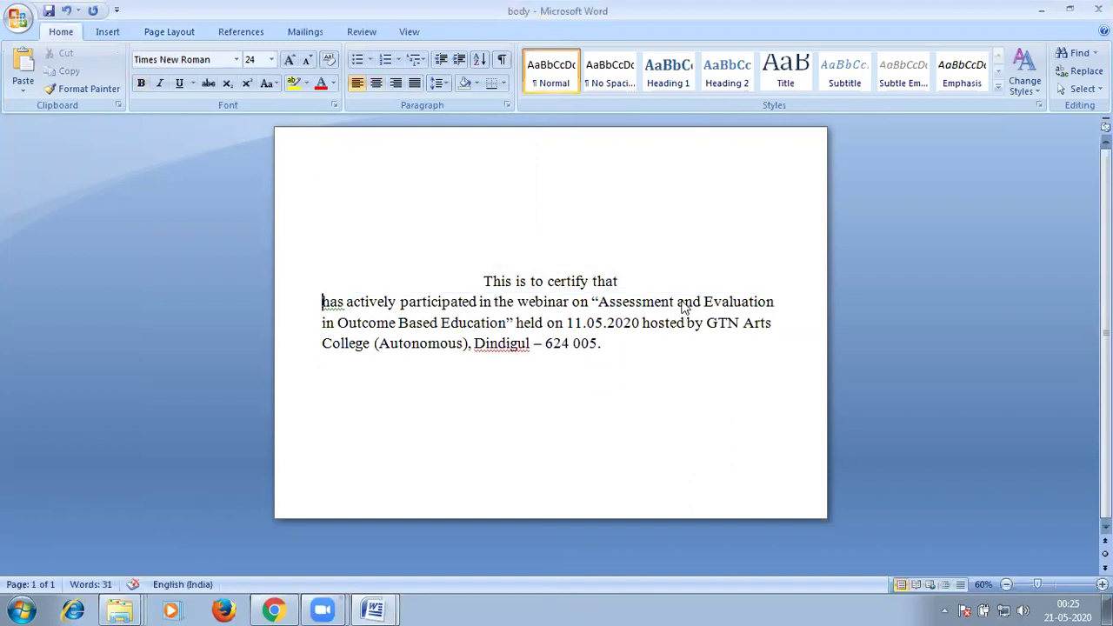
key("ctrl+z")
left_click(527, 304)
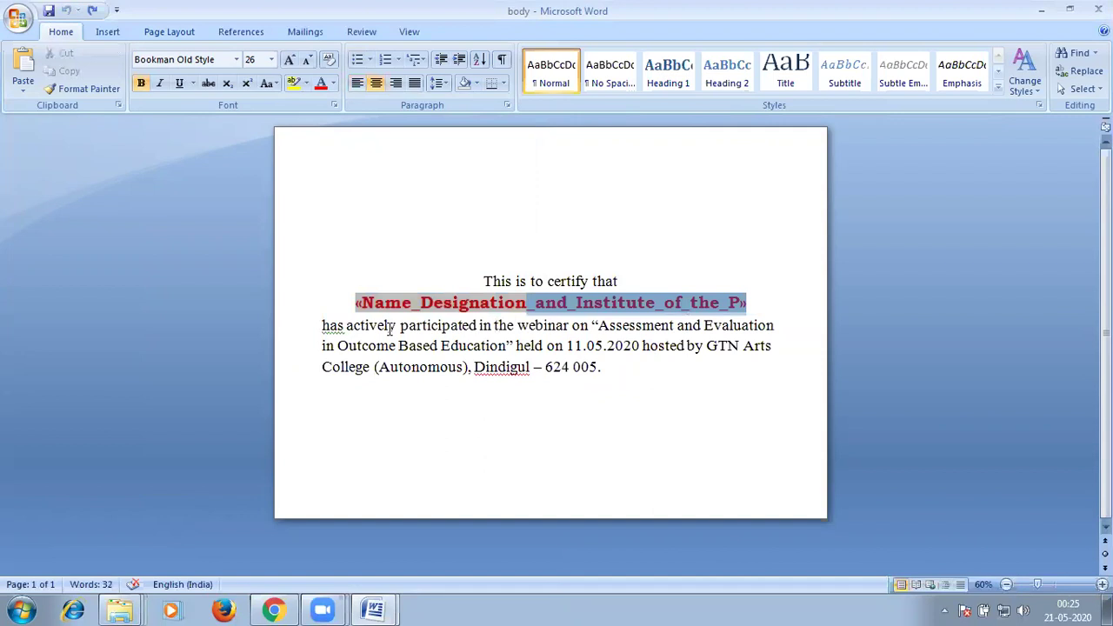
triple_click(356, 303)
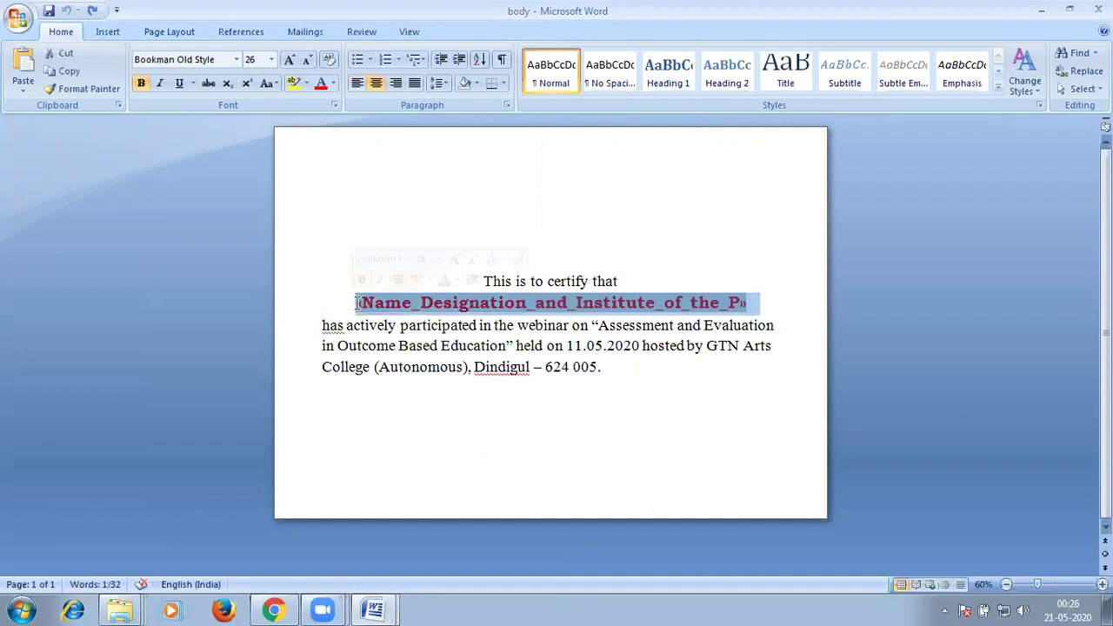
key("Delete")
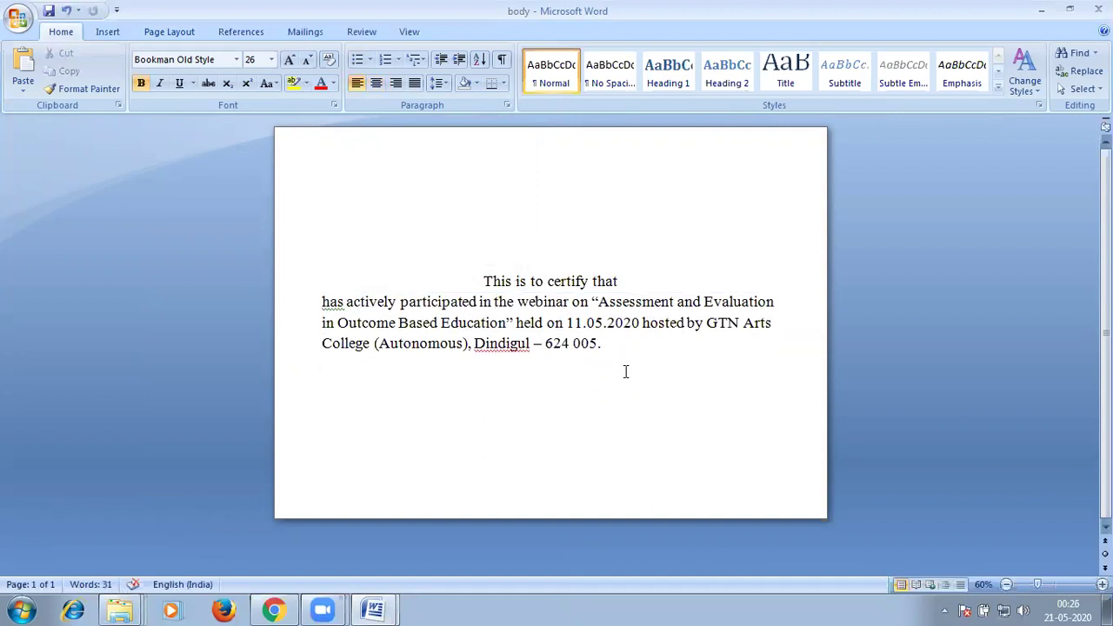
key("ctrl+z")
key("ctrl+a")
key("ctrl+c")
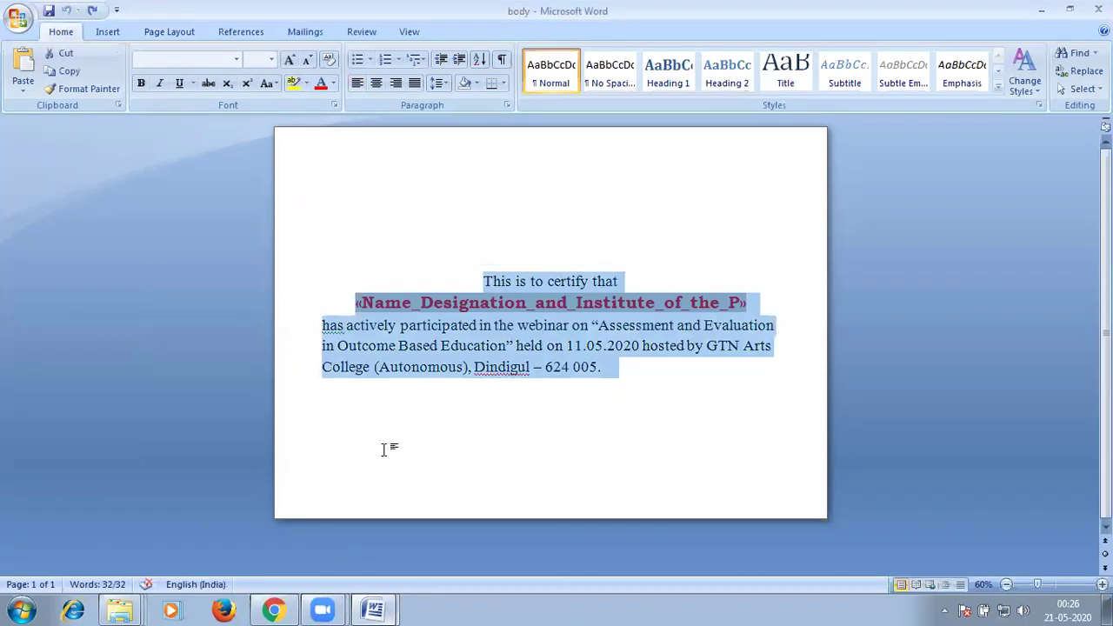
Paste the certificate wording into test, push it lower, and delete the name merge field.
key("alt+Tab")
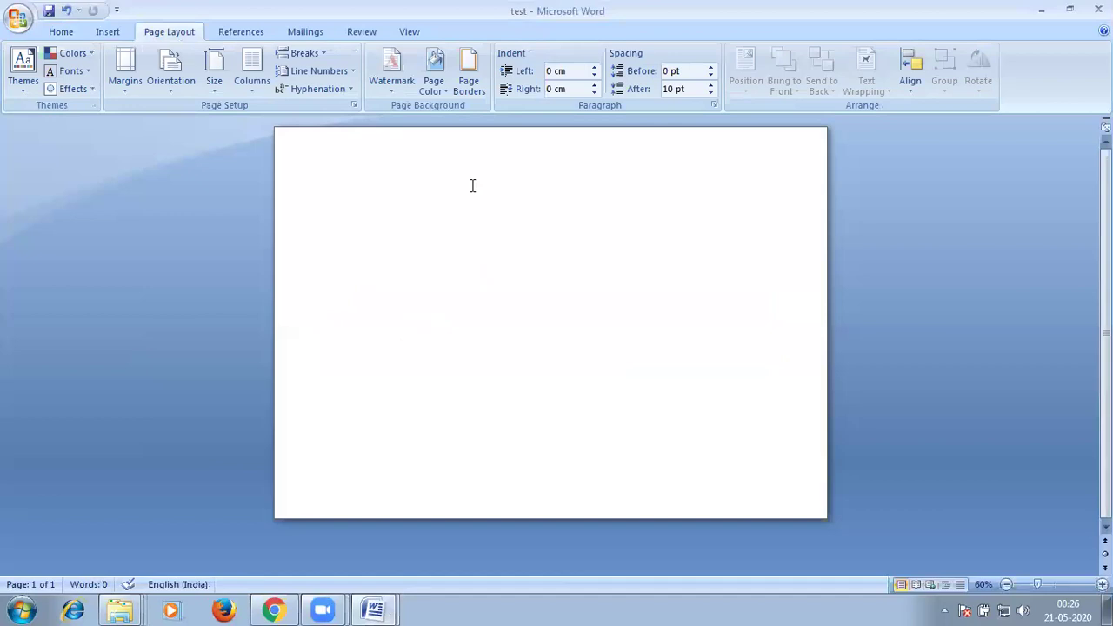
key("ctrl+v")
key("BackSpace")
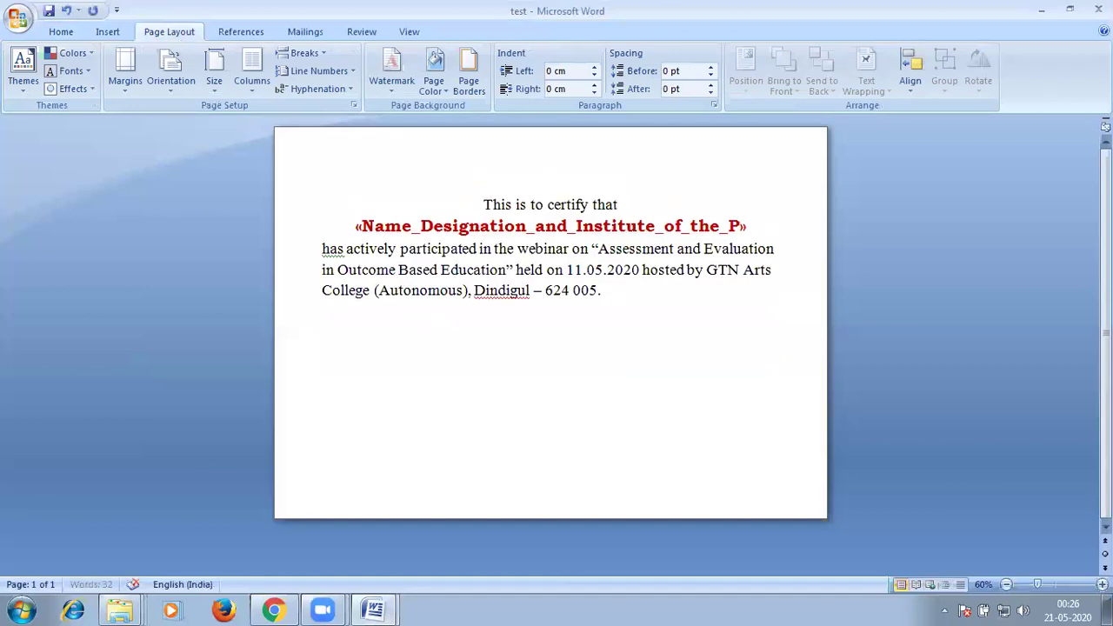
key("Return")
key("Return")
key("Return")
key("Return")
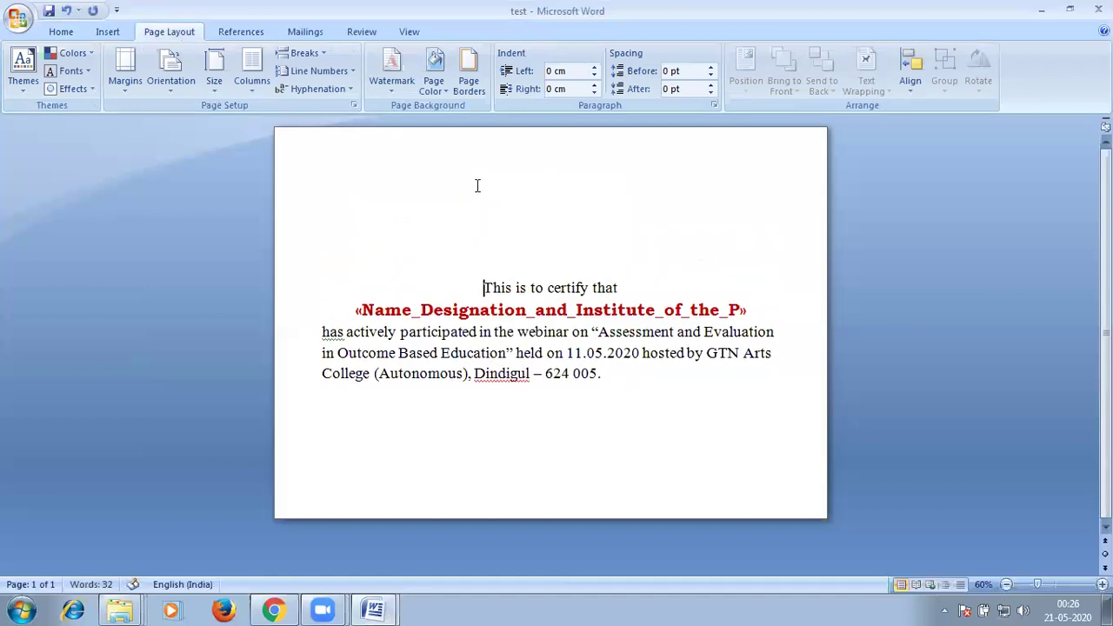
left_click(746, 310)
key("shift+Left")
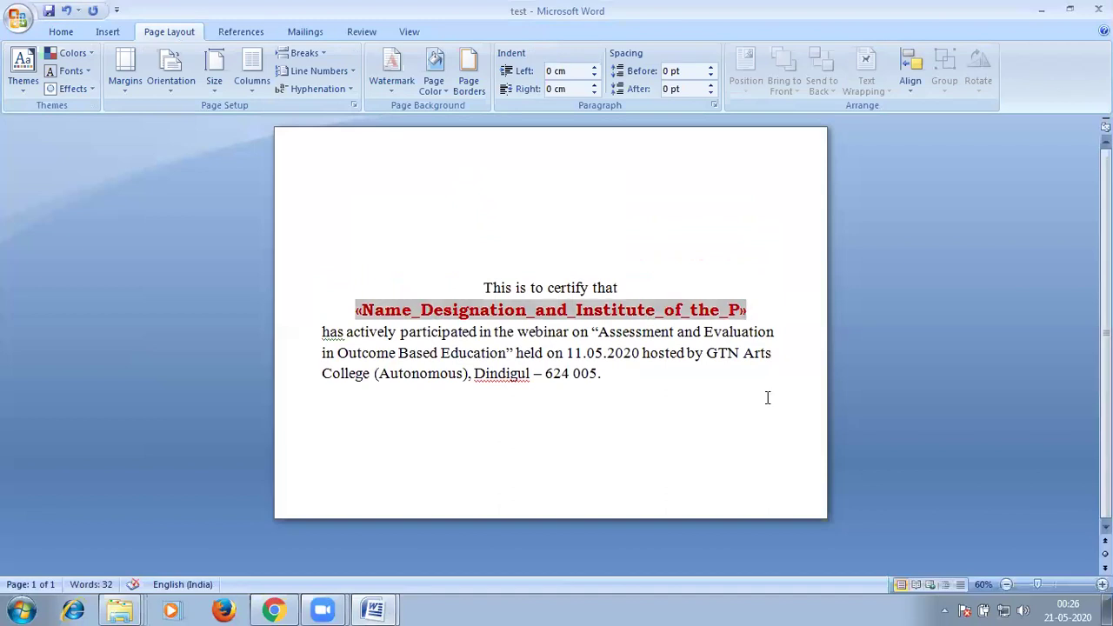
key("Right")
key("shift+Left")
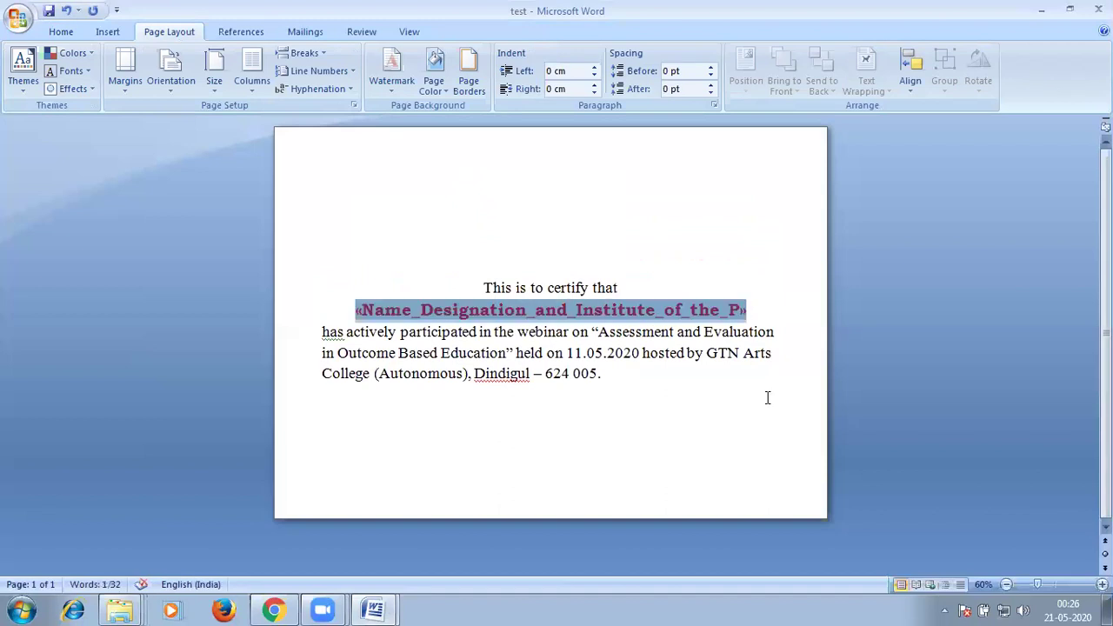
key("Delete")
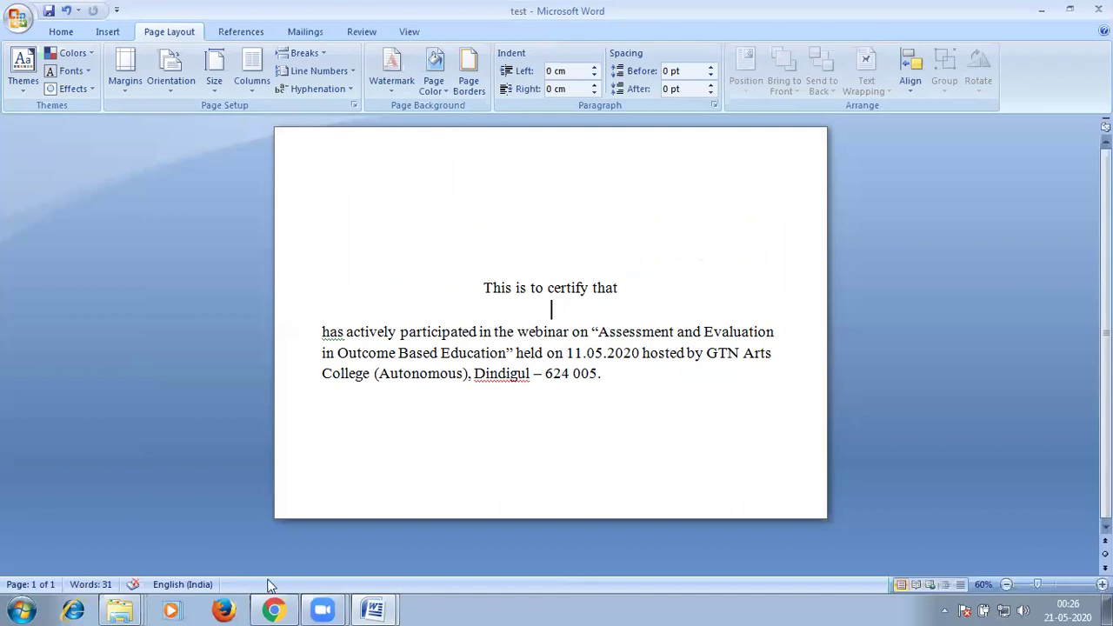
mouse_move(124, 604)
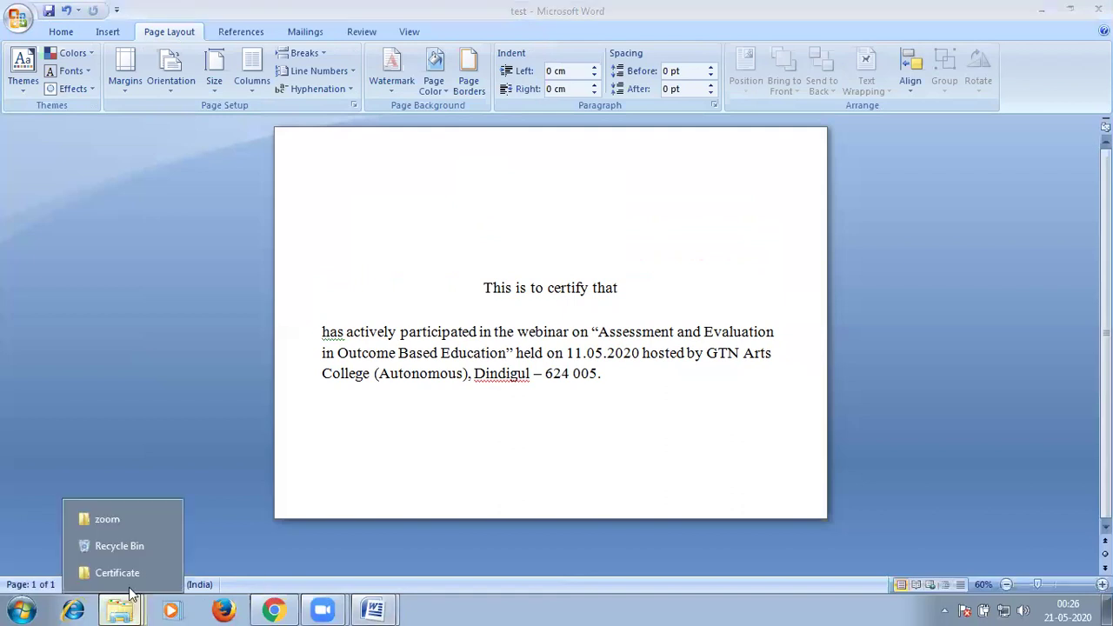
left_click(117, 573)
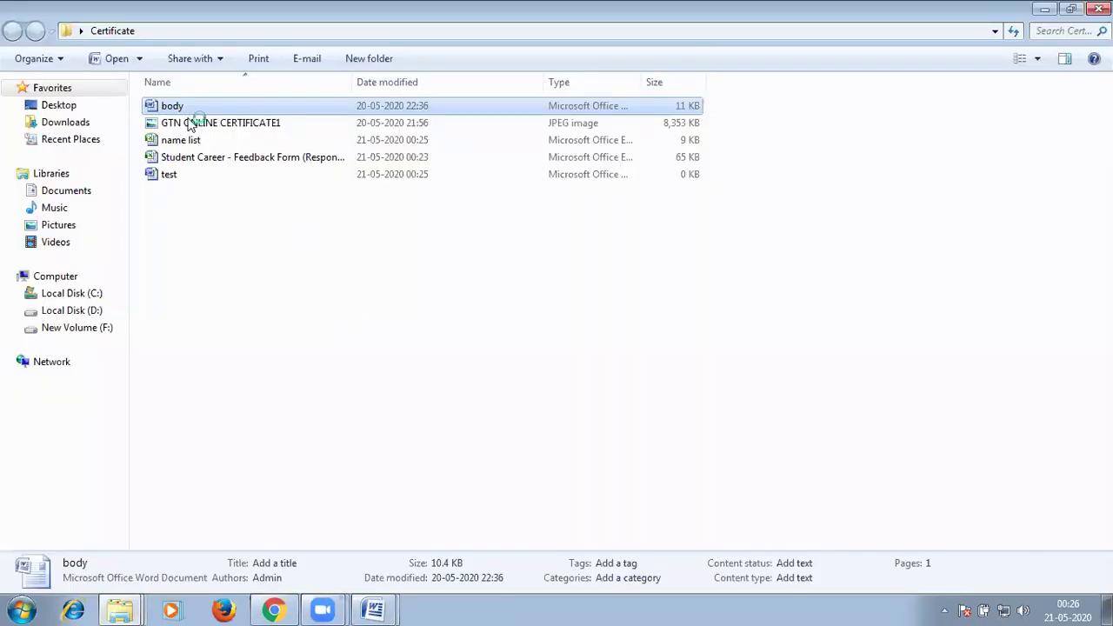
double_click(192, 125)
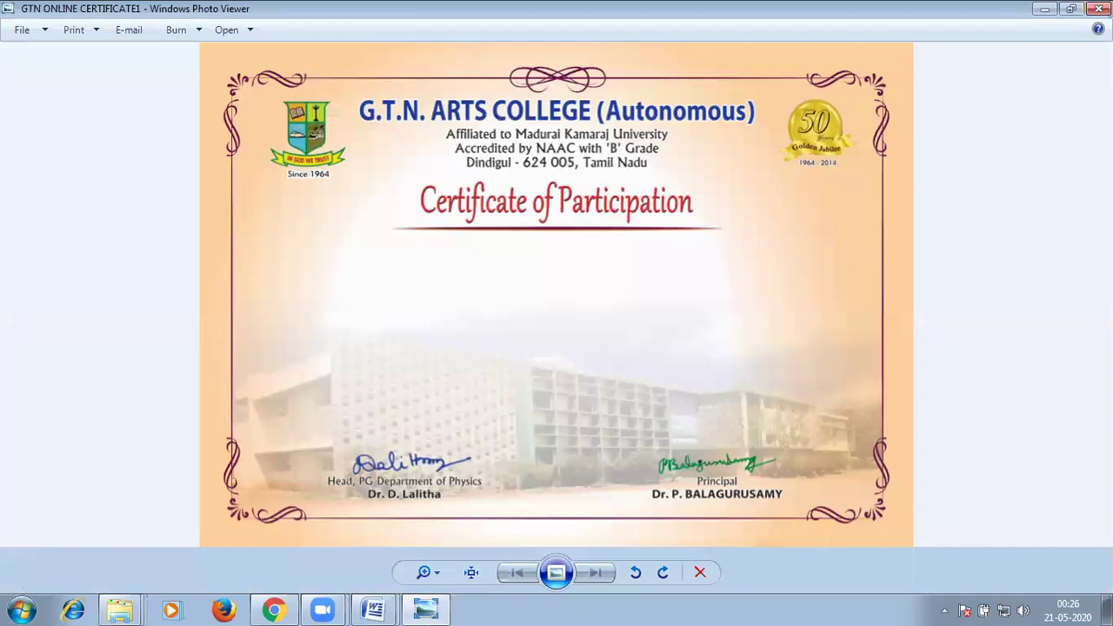
key("alt+F4")
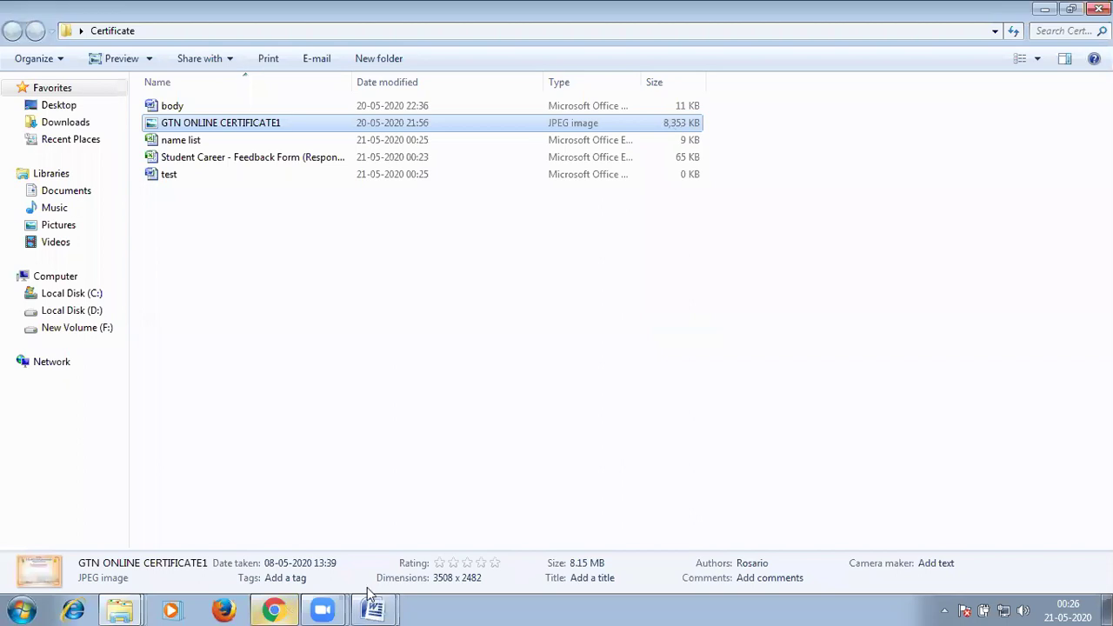
left_click(373, 607)
left_click(360, 546)
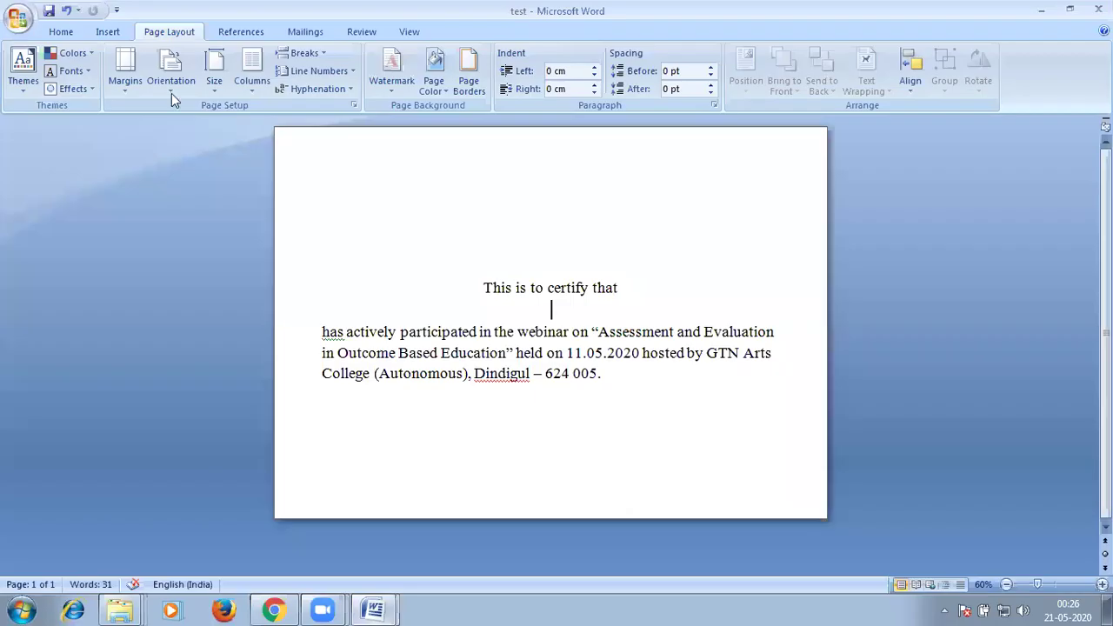
Insert the GTN ONLINE CERTIFICATE1 picture from Desktop > Certificate into the test document.
scroll(152, 93, "up", 1)
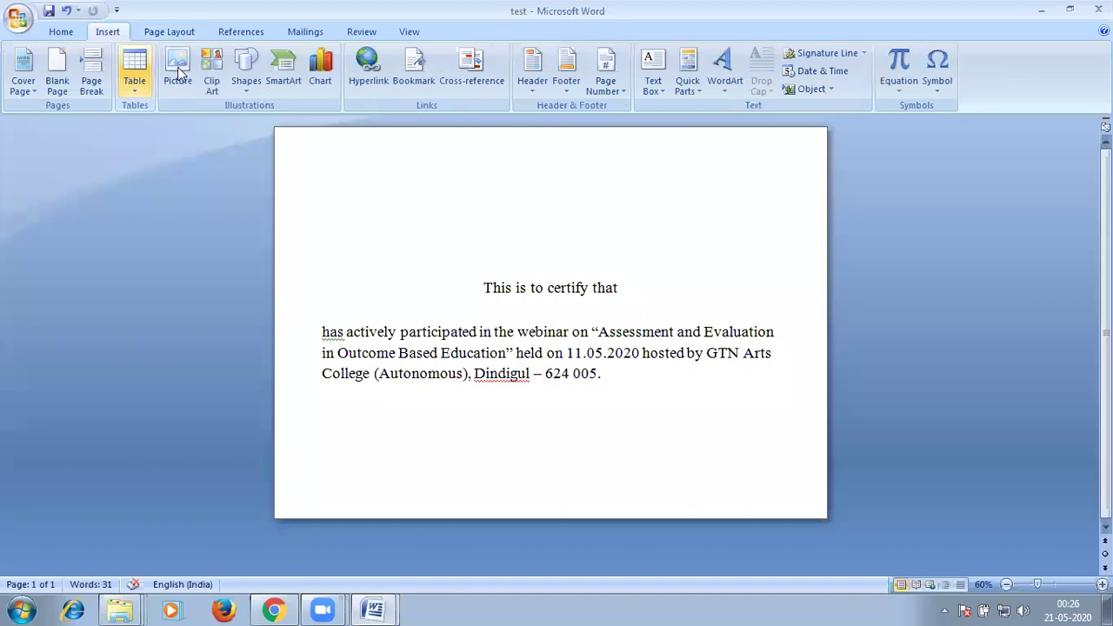
left_click(179, 73)
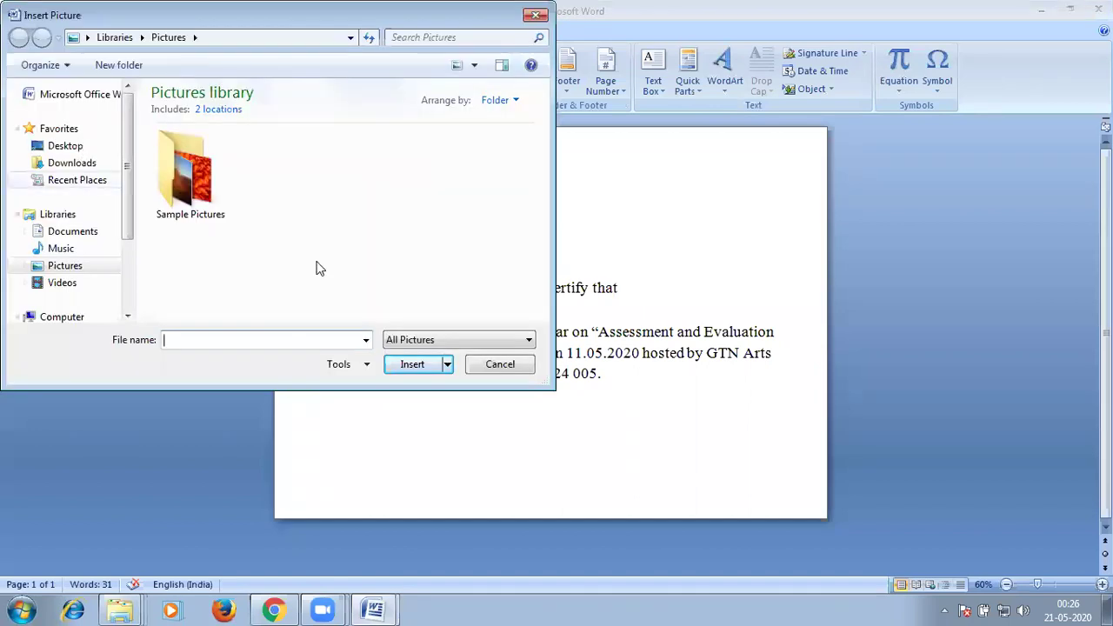
left_click(66, 145)
double_click(220, 292)
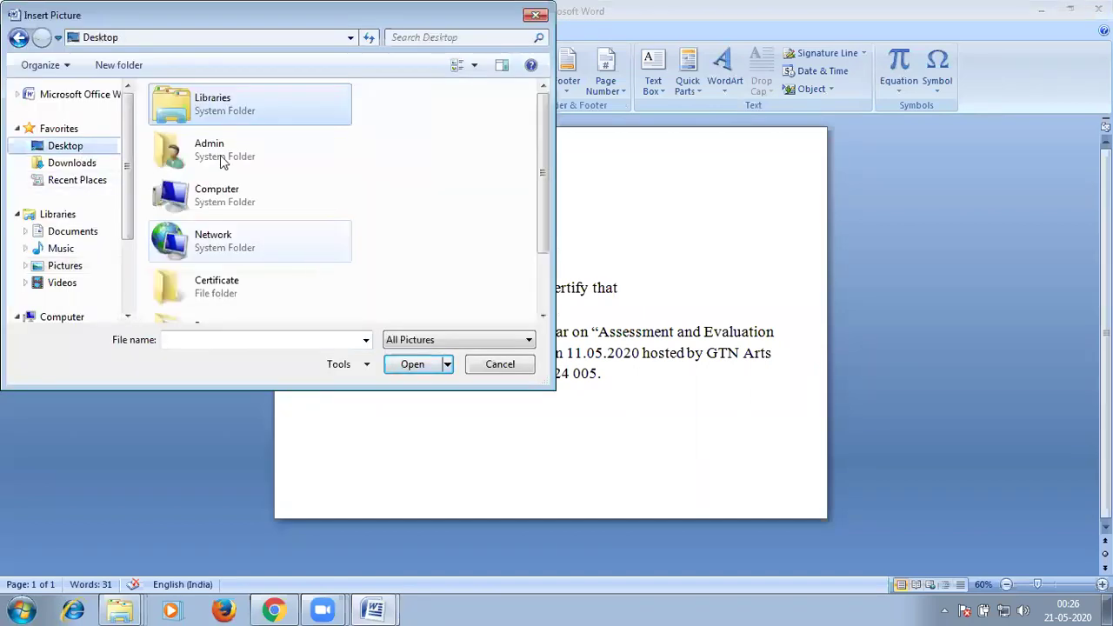
left_click(413, 364)
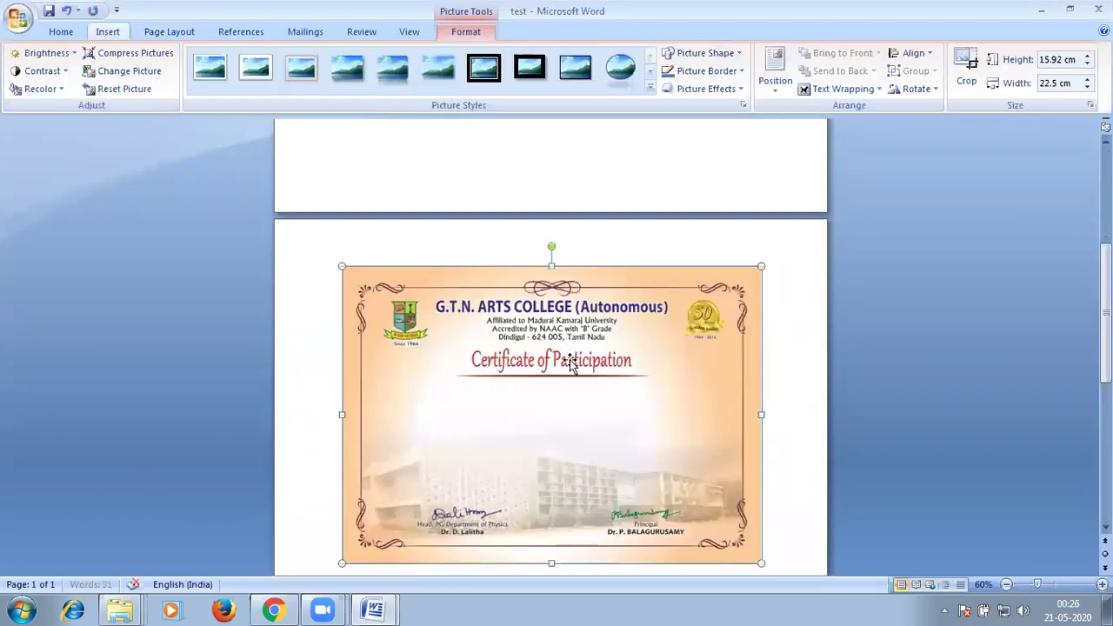
left_click(863, 90)
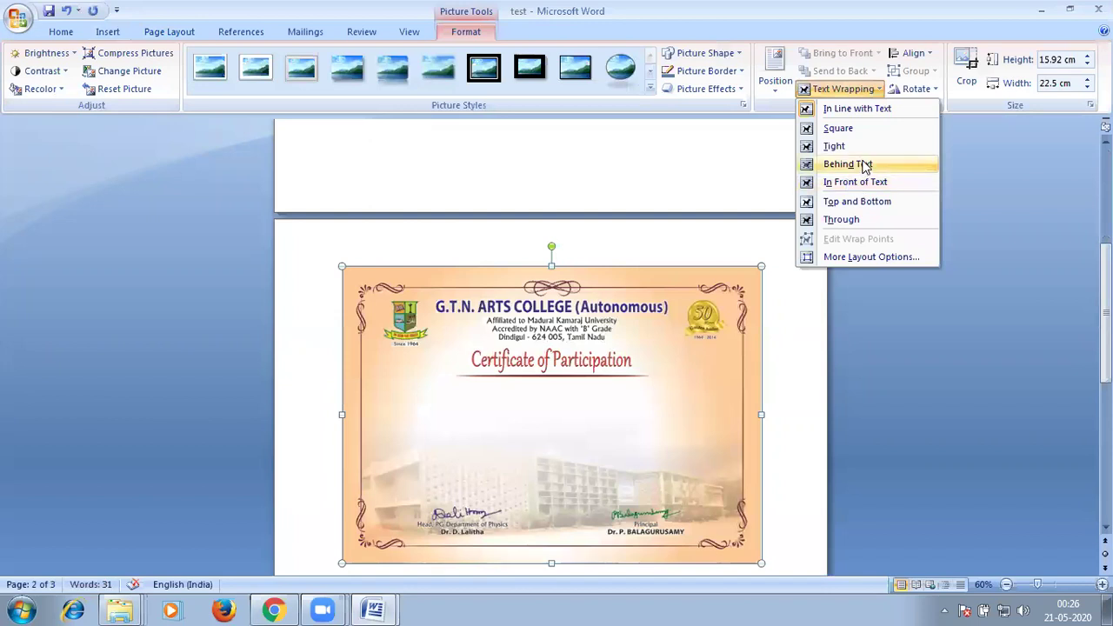
Set the certificate picture's text wrapping to Behind Text.
left_click(865, 166)
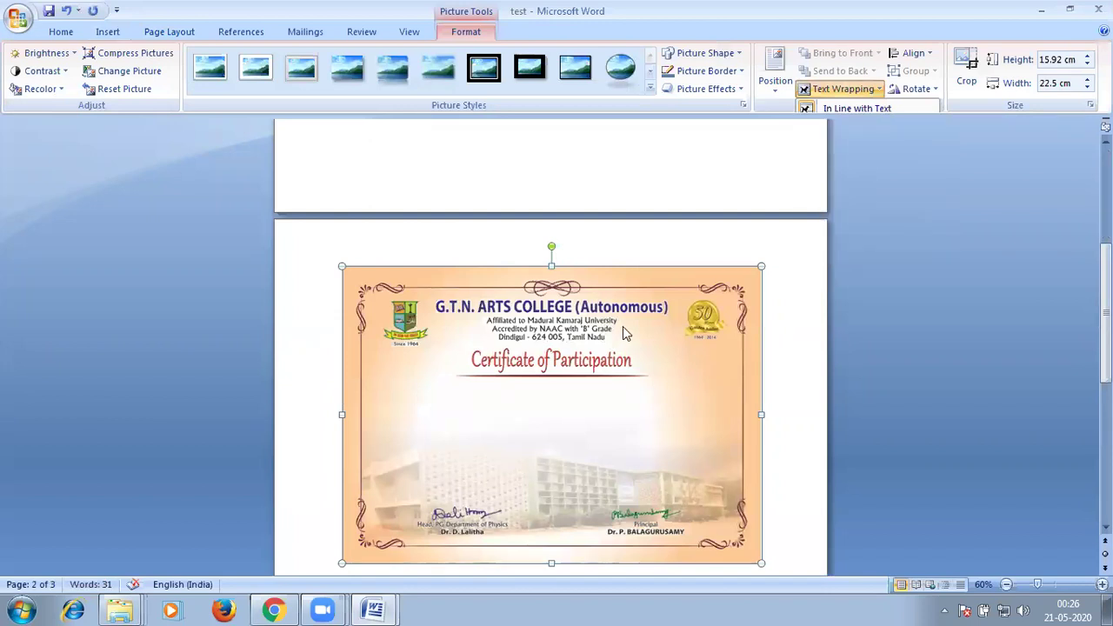
scroll(623, 326, "down", 5)
scroll(632, 261, "up", 3)
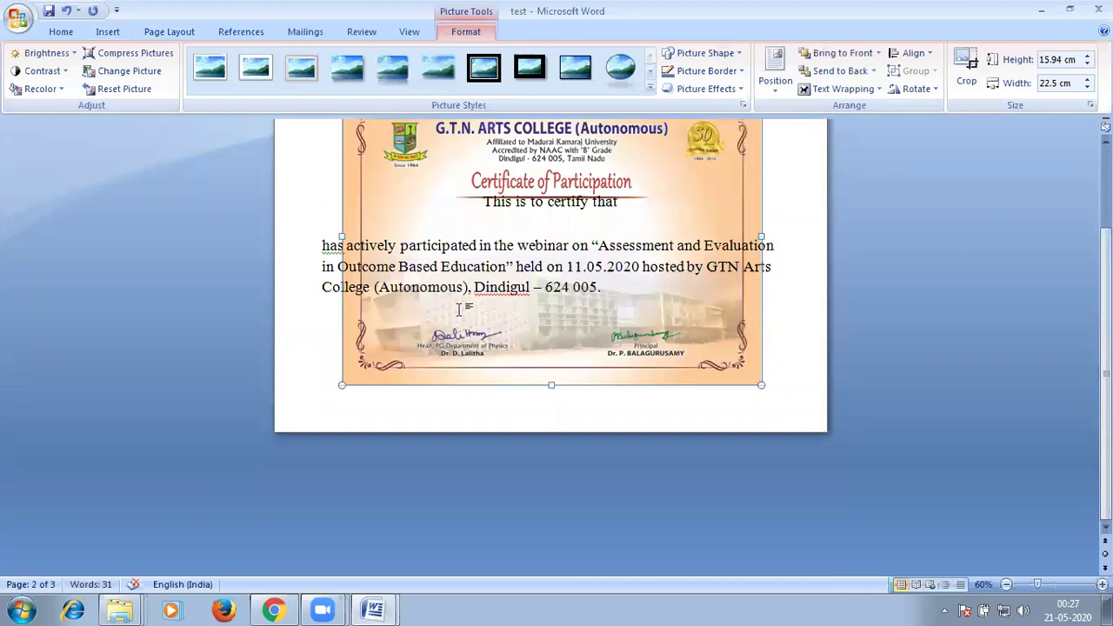
scroll(461, 308, "up", 1)
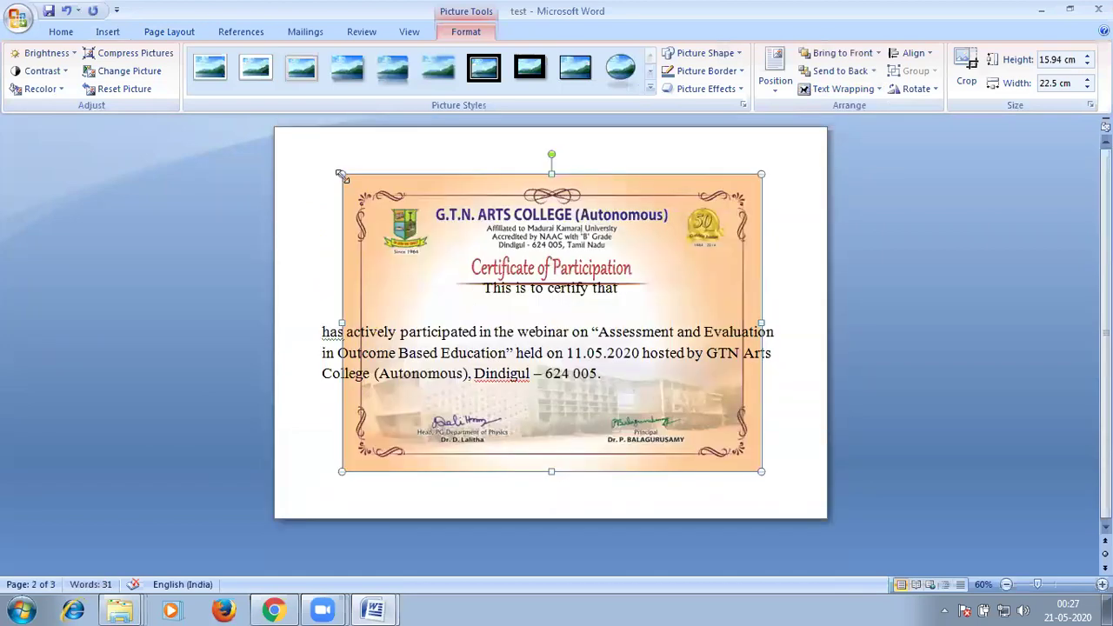
Move the picture to the page's top-left corner and stretch it to 21.2 × 29.96 cm.
left_click_drag(301, 164, 437, 256)
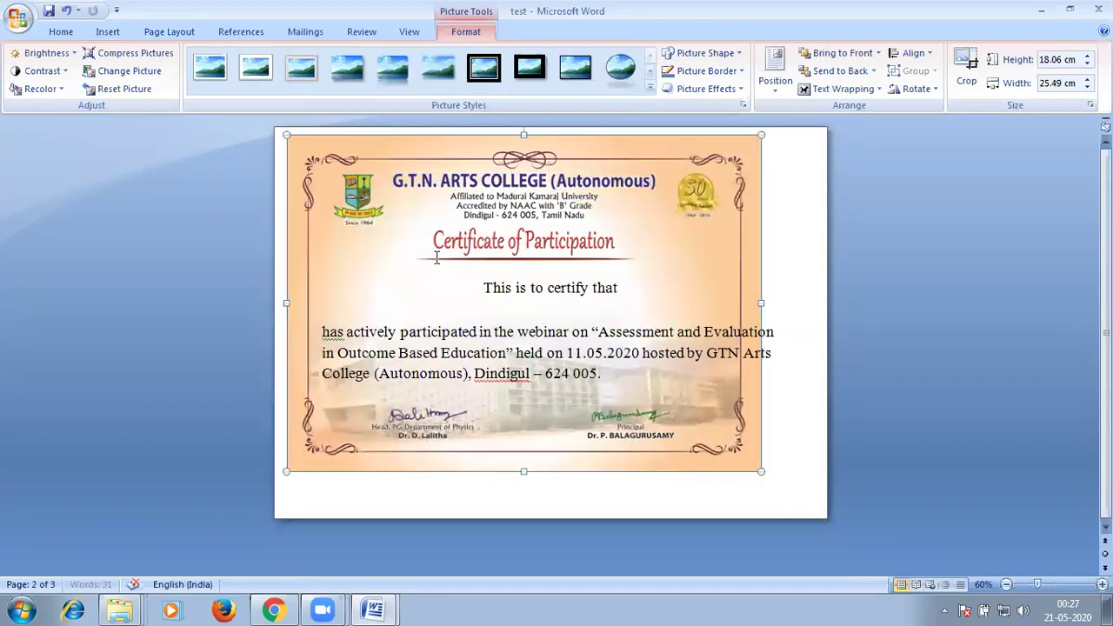
left_click(401, 260)
mouse_move(330, 131)
left_mouse_down()
mouse_move(308, 124)
mouse_move(340, 124)
left_mouse_up()
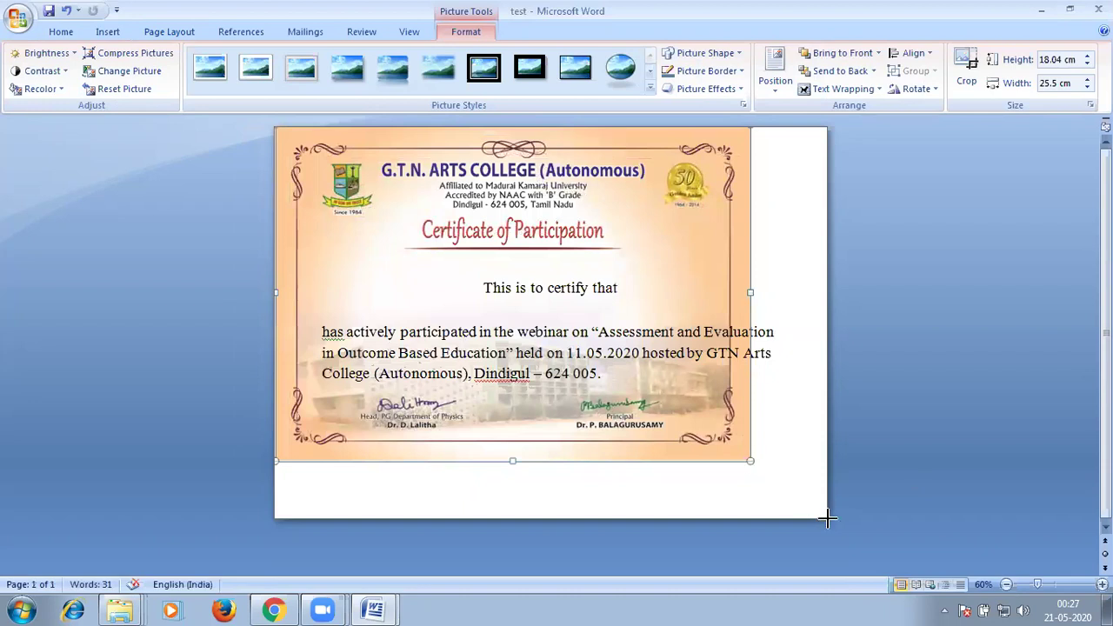
left_click_drag(937, 533, 911, 493)
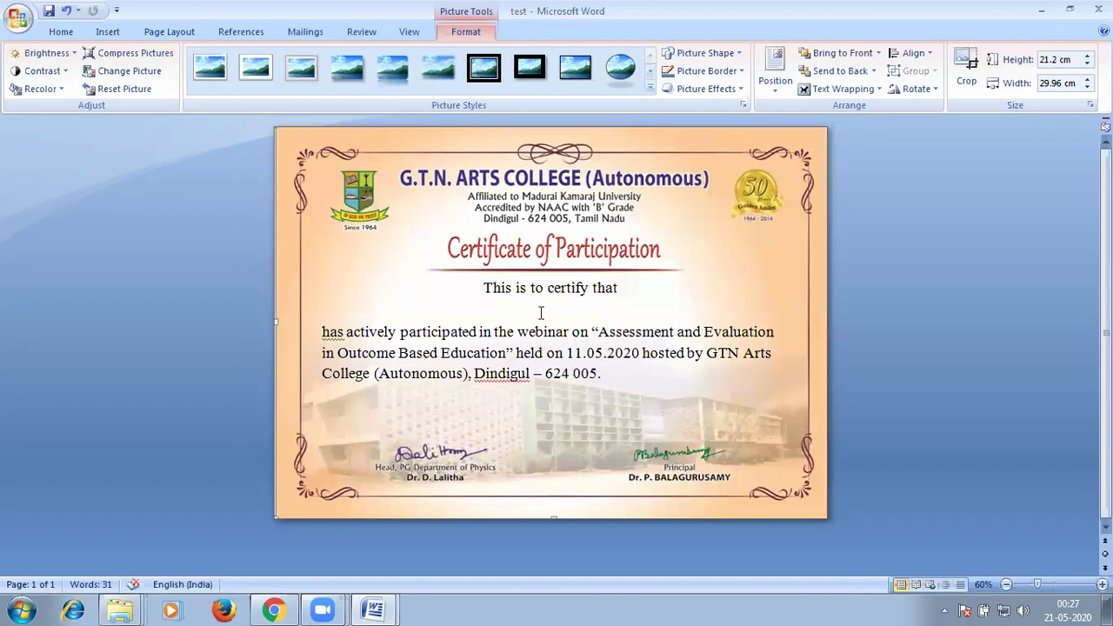
left_click(539, 313)
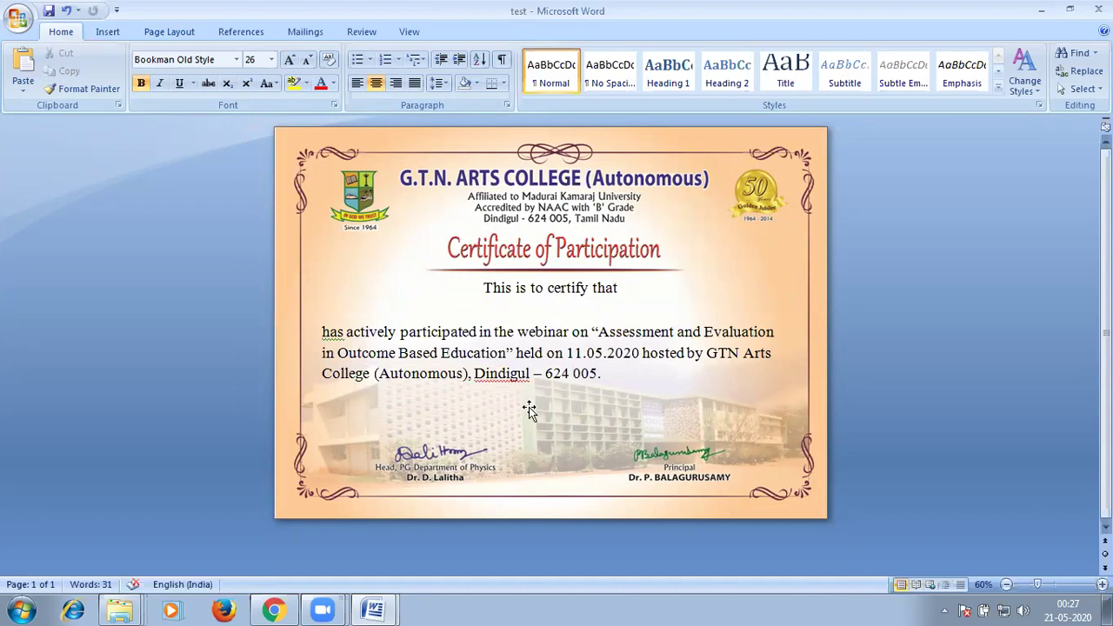
left_click(299, 32)
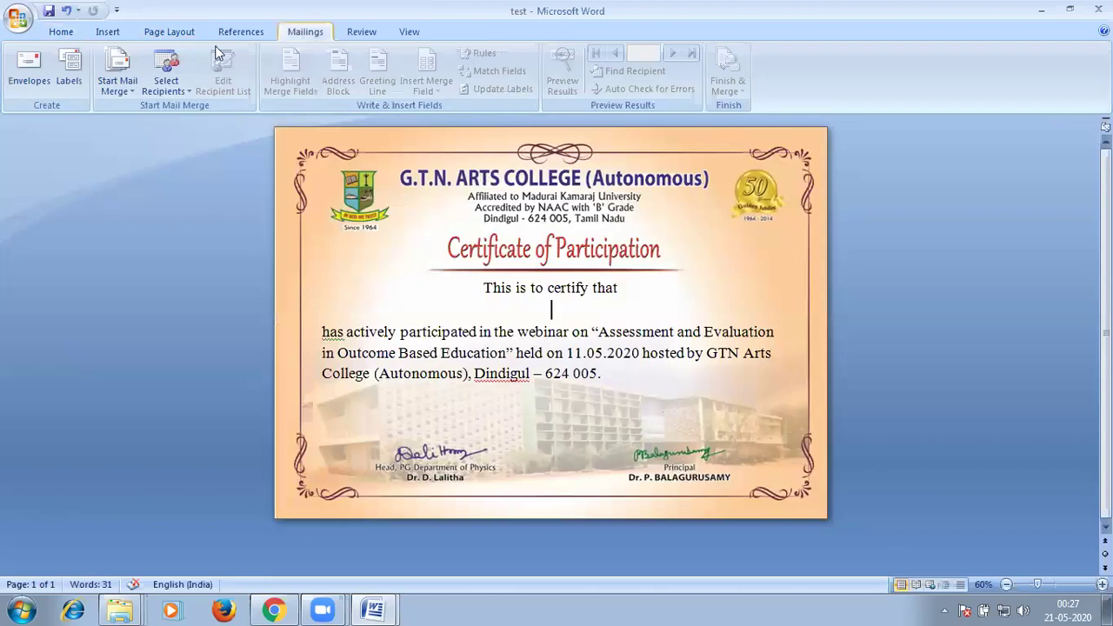
left_click(118, 84)
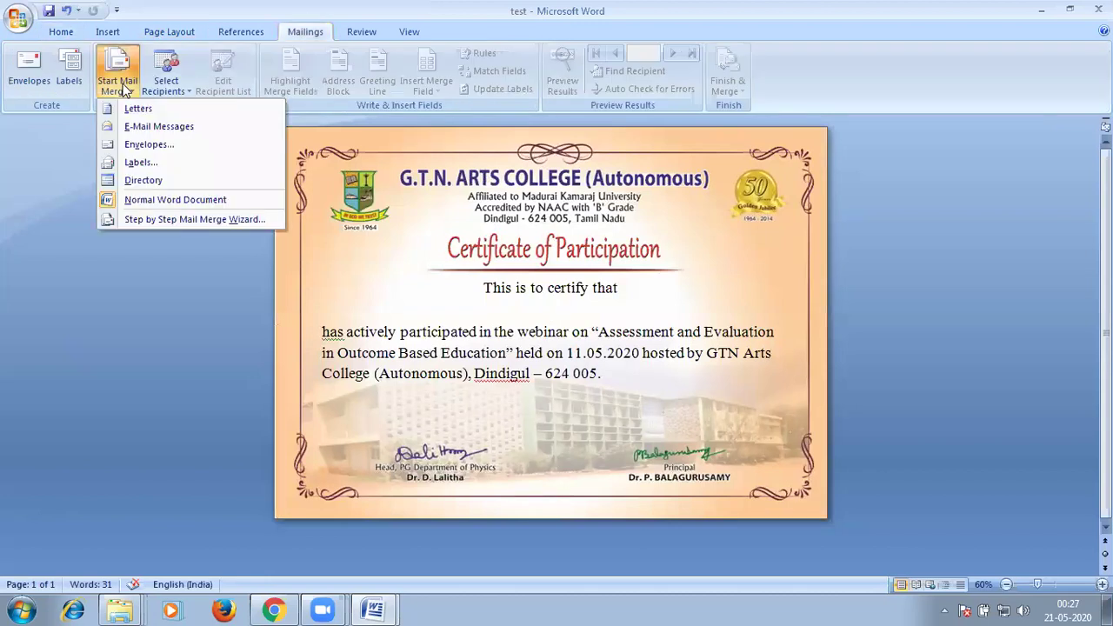
Start a Normal Word Document merge using the 'name list' workbook in Desktop > Certificate as recipients.
left_click(133, 200)
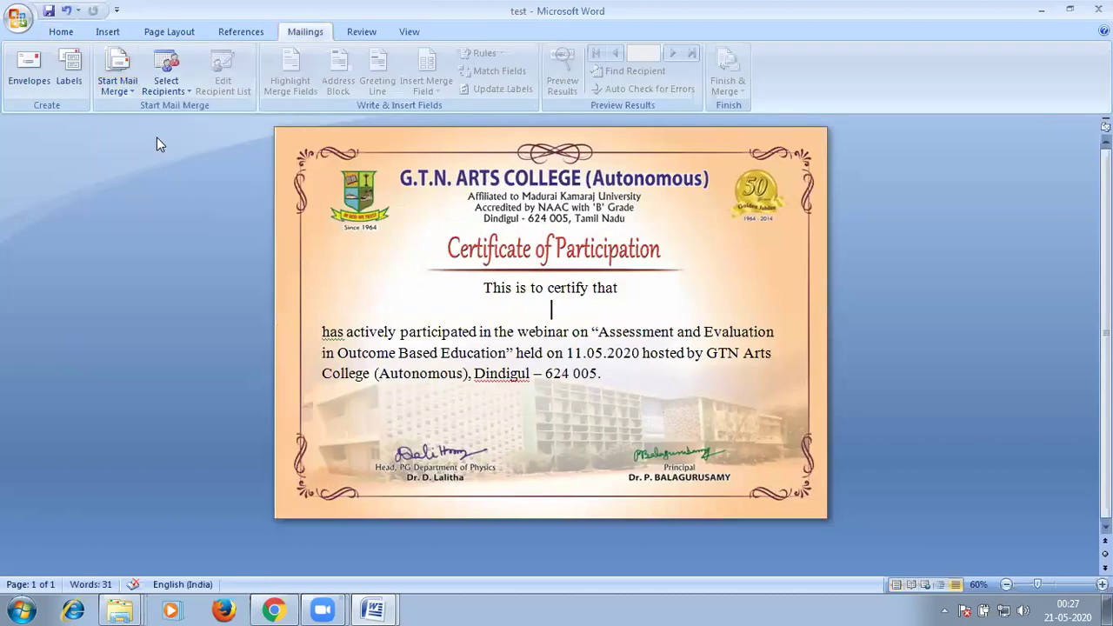
left_click(170, 78)
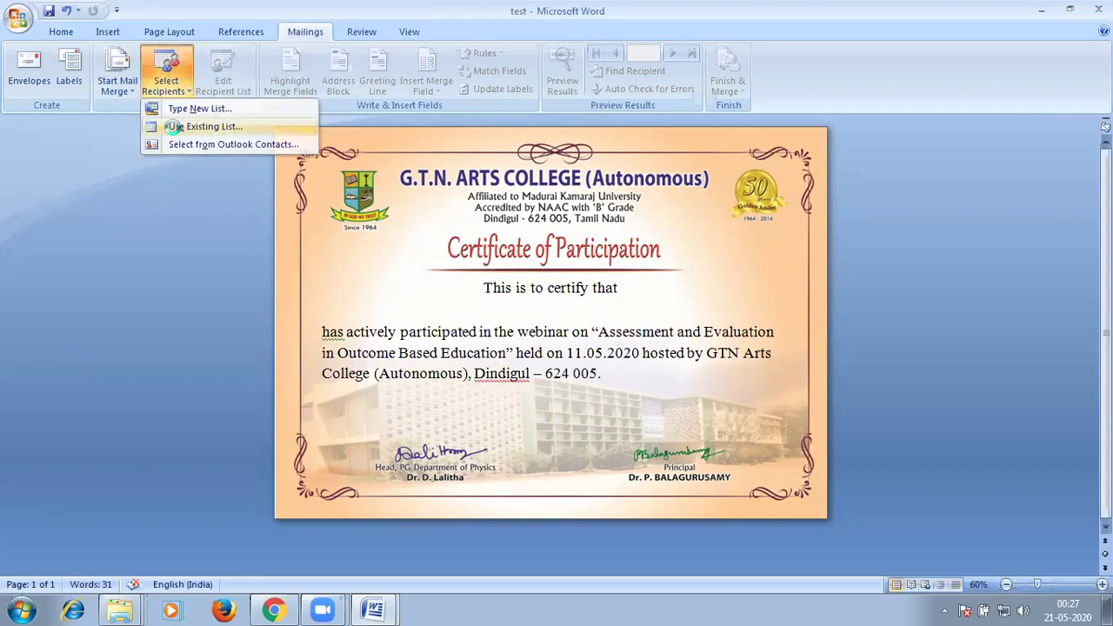
left_click(173, 127)
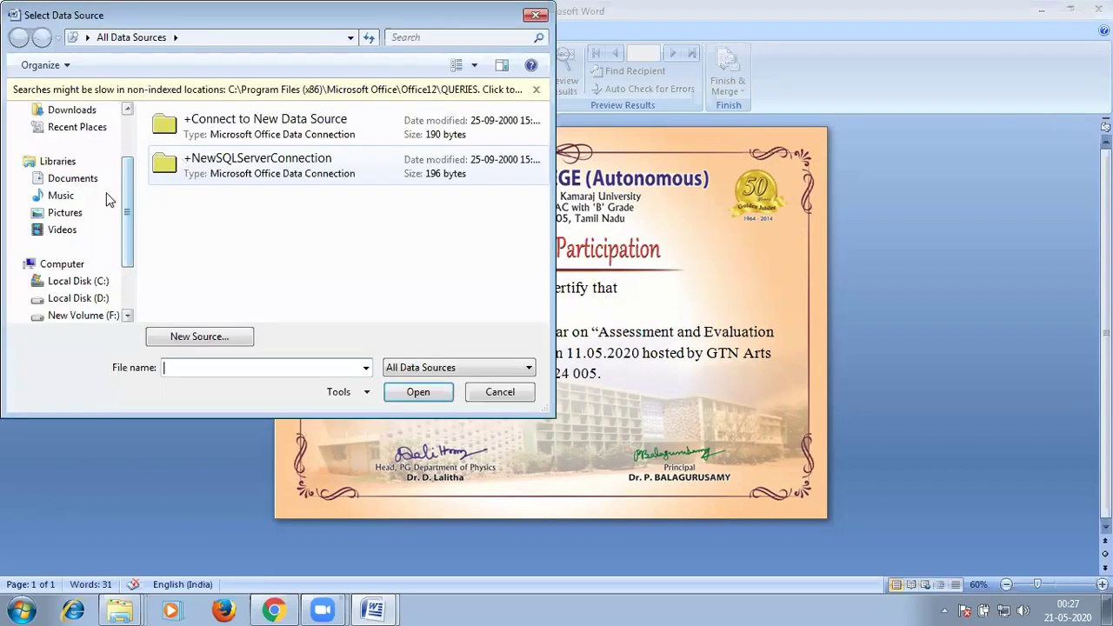
scroll(96, 193, "up", 2)
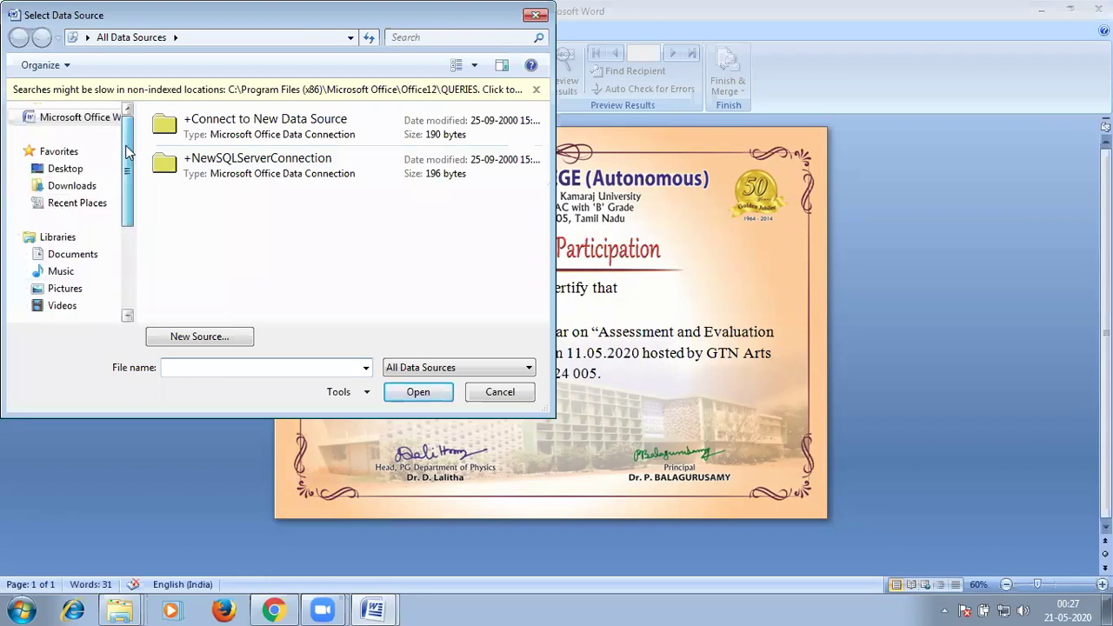
left_click(78, 171)
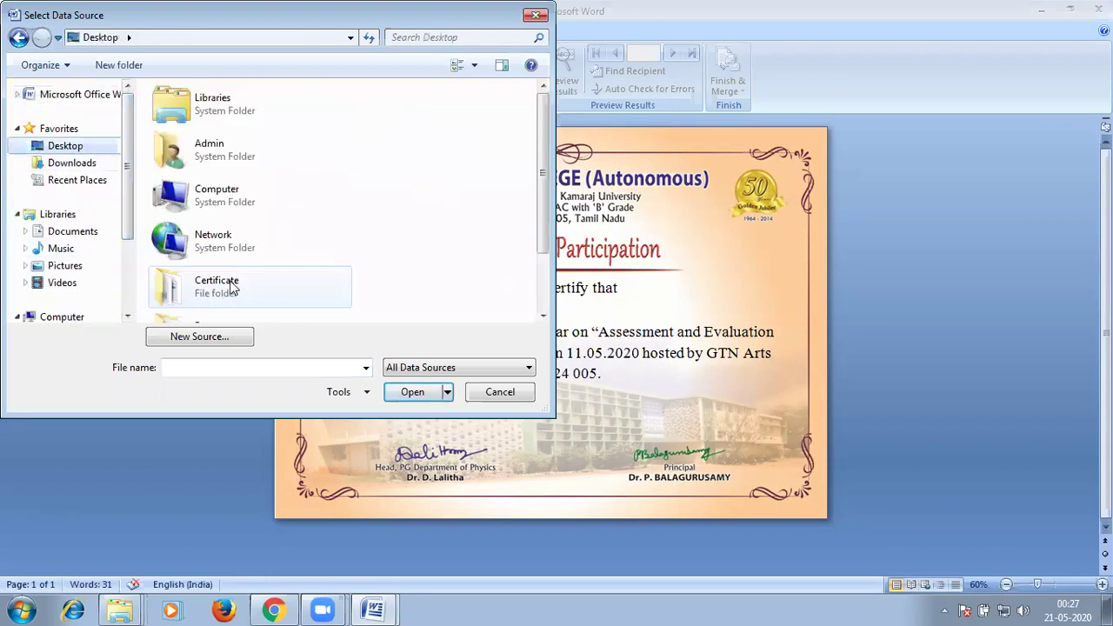
double_click(232, 289)
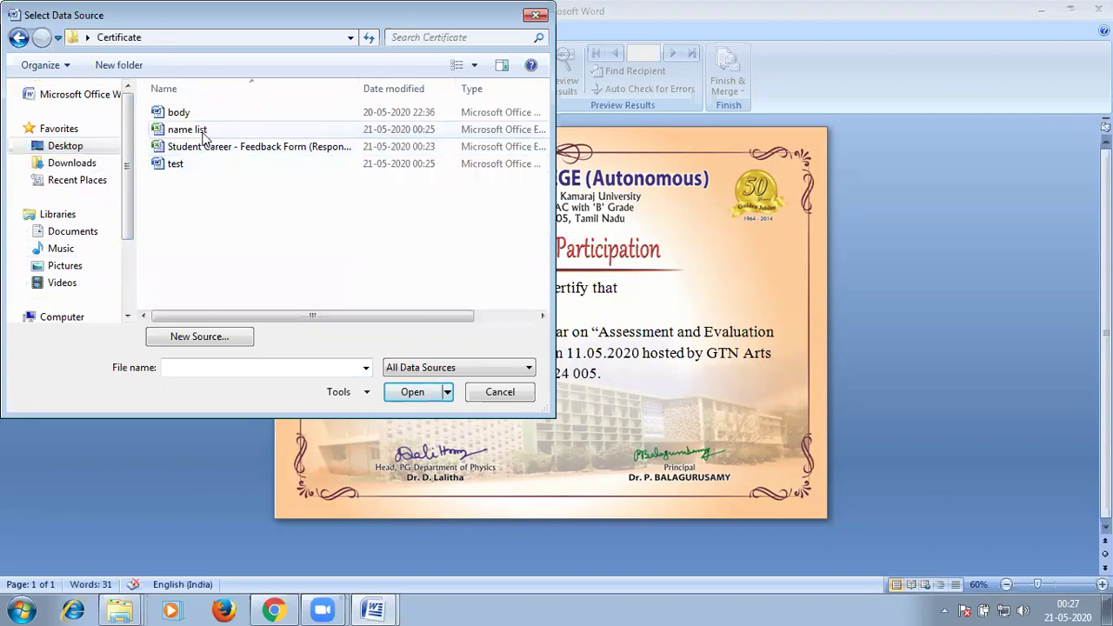
left_click(205, 138)
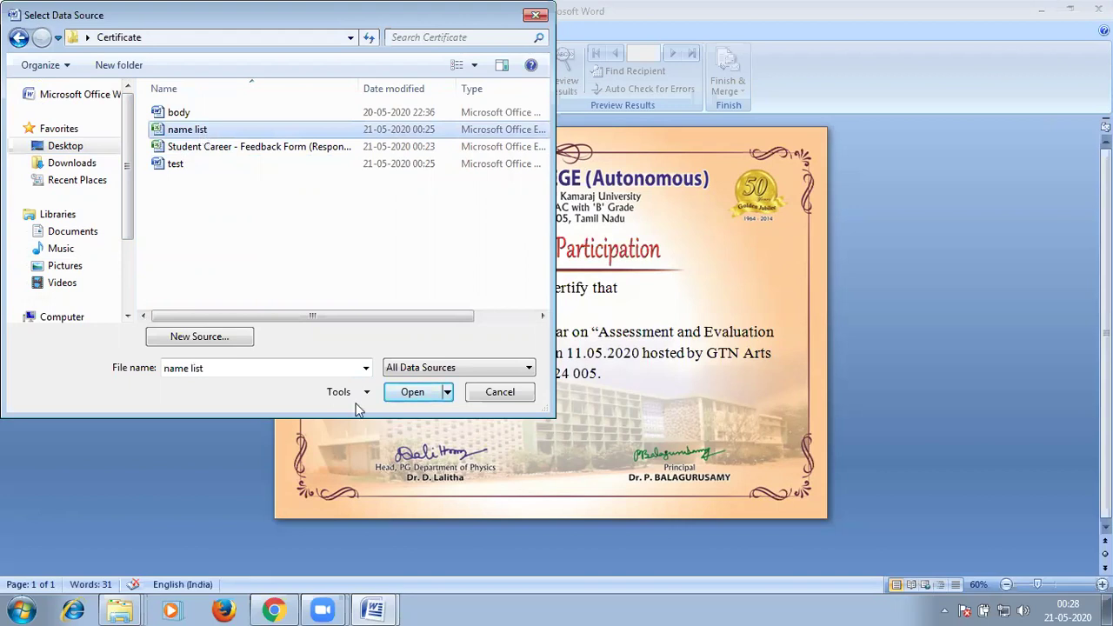
left_click(414, 391)
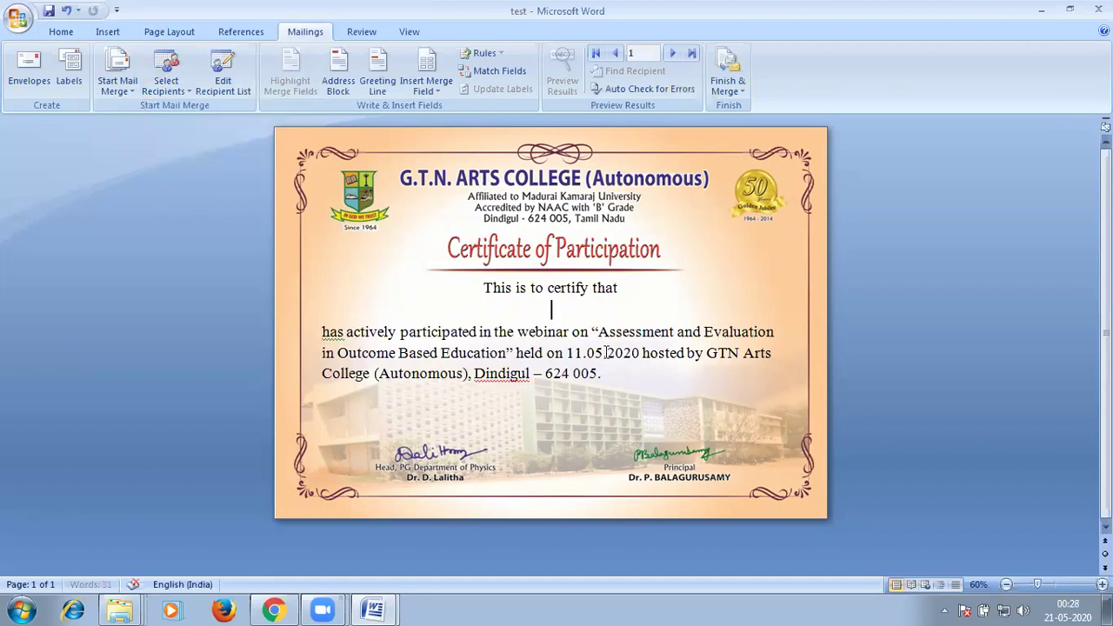
Insert the «Name_of_the_Participant_Designationfor» field on the blank name line and check its font.
left_click(428, 87)
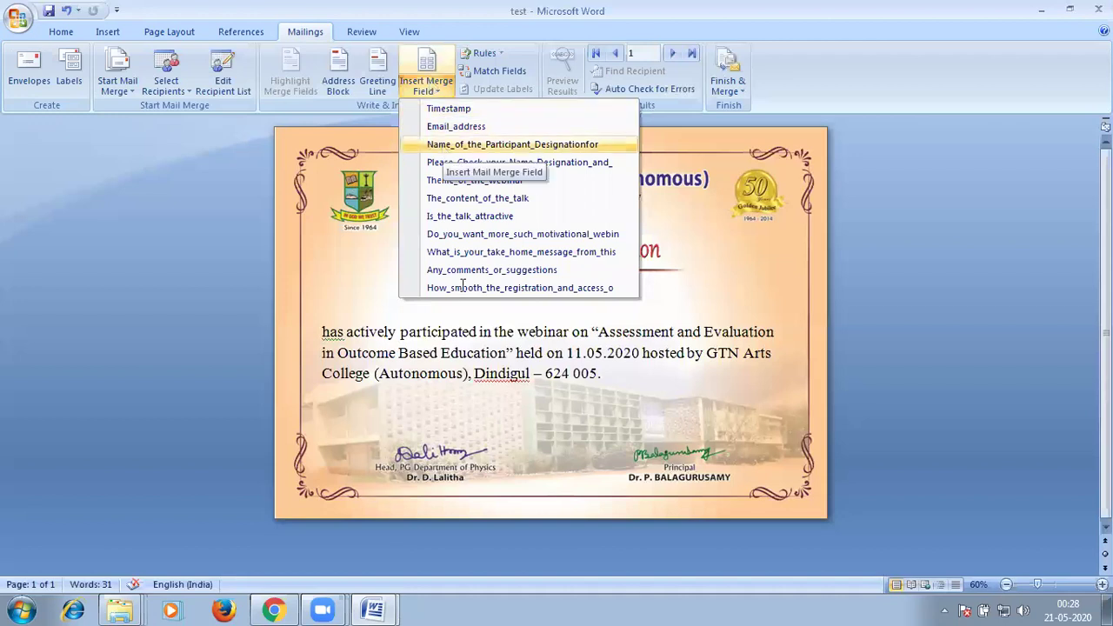
left_click(445, 146)
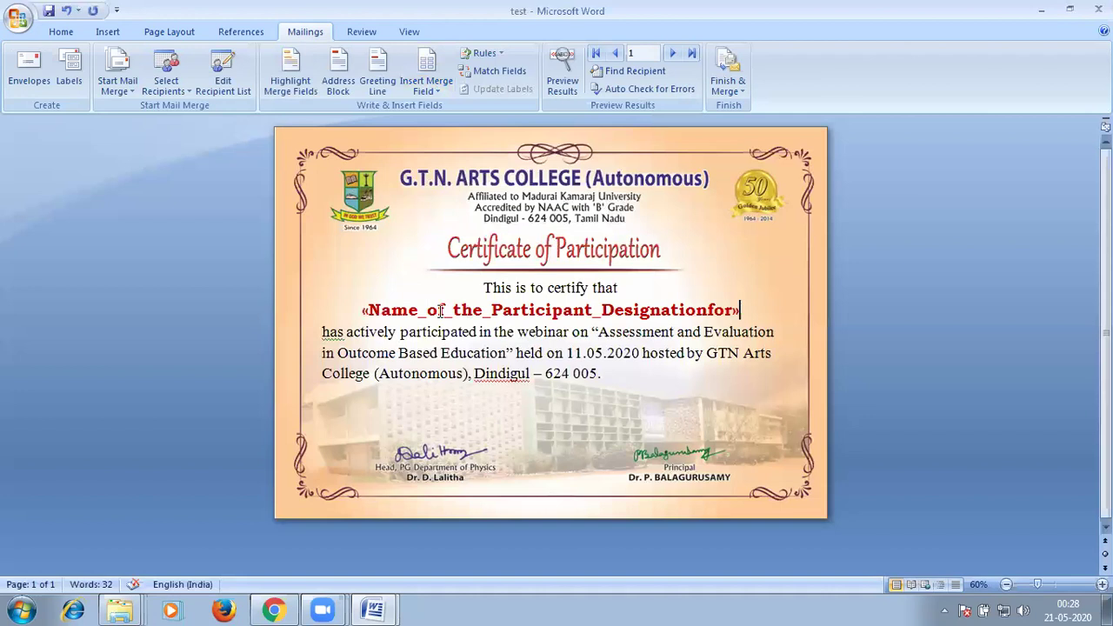
left_click(441, 311)
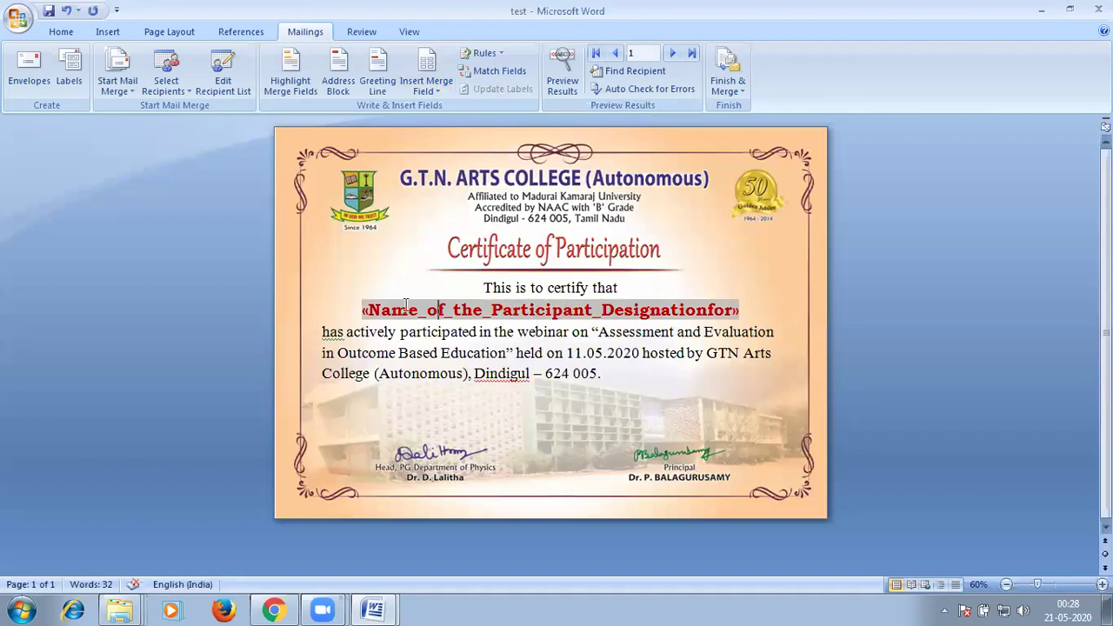
left_click(63, 35)
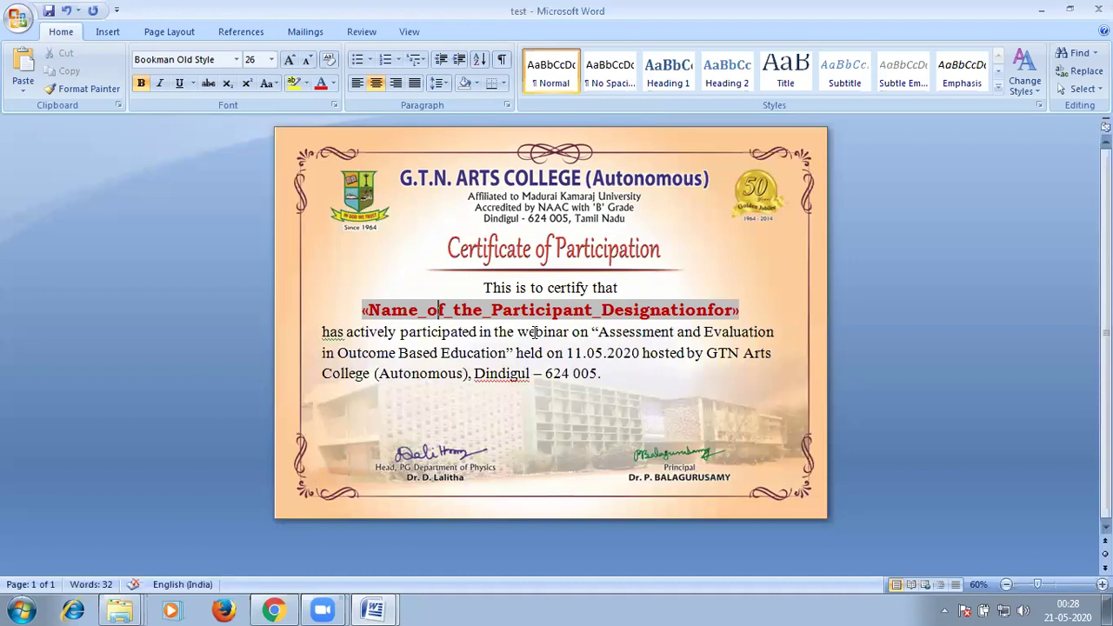
scroll(439, 96, "down", 4)
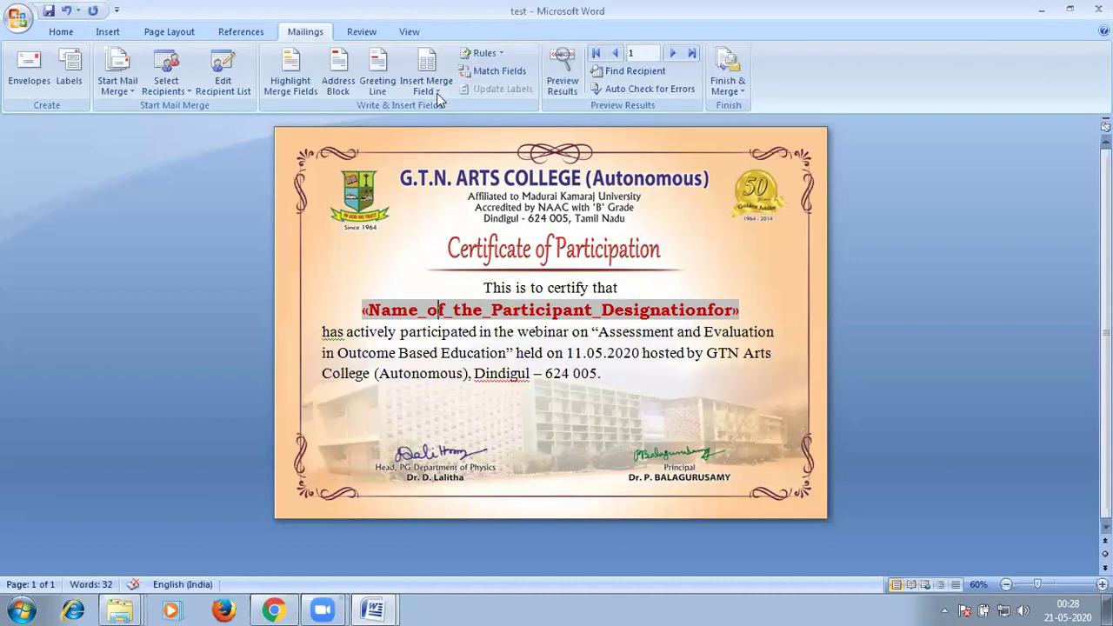
Merge all records into a new document with Finish & Merge > Edit Individual Documents.
left_click(733, 83)
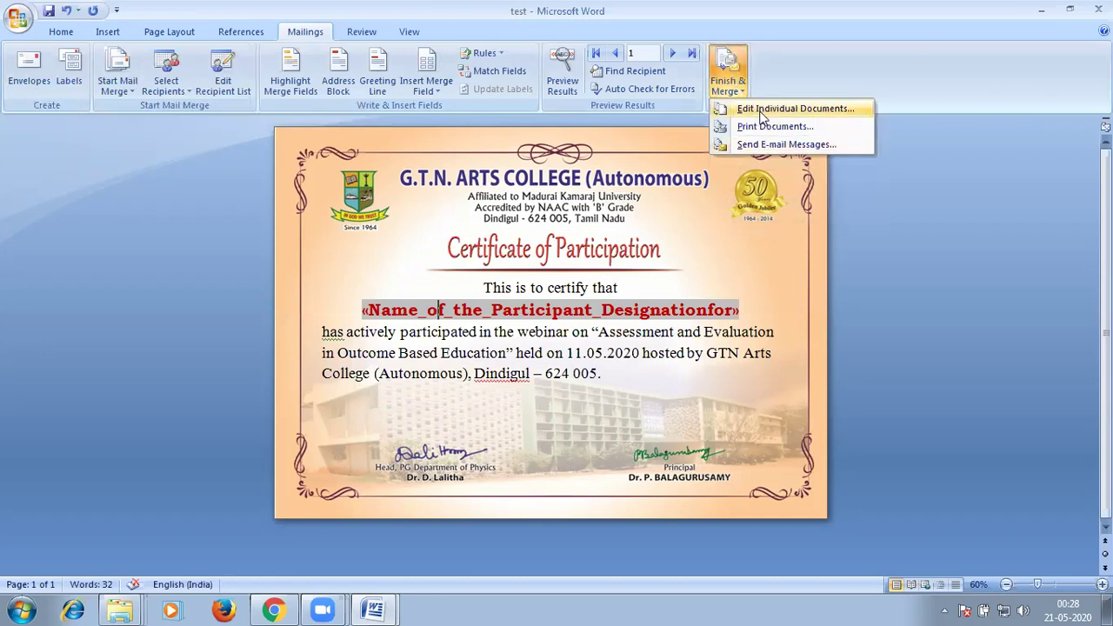
left_click(760, 110)
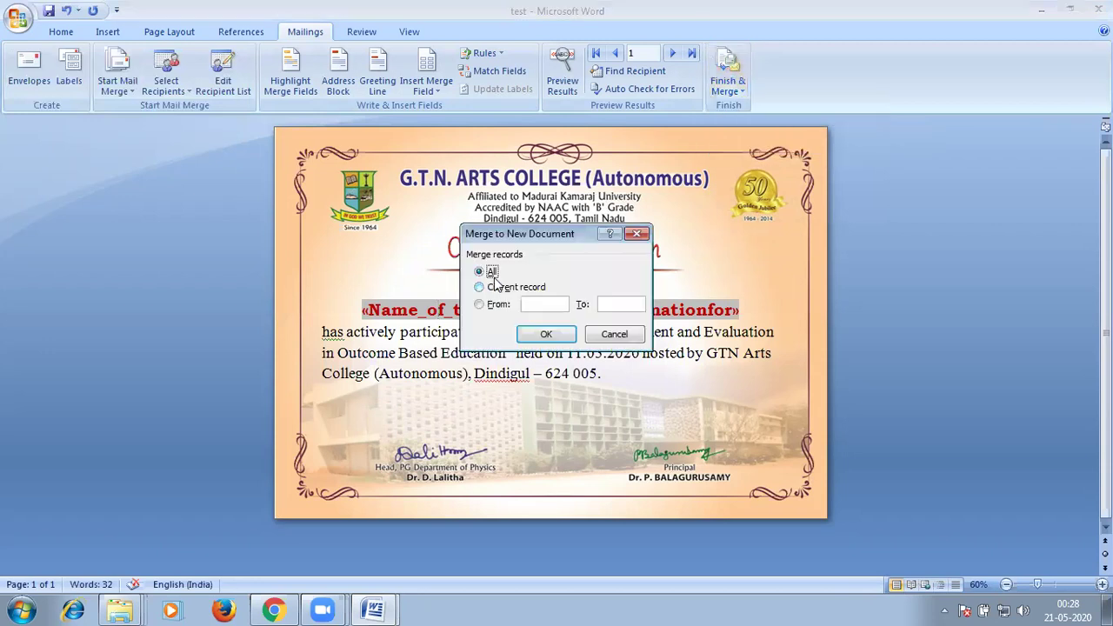
left_click(549, 338)
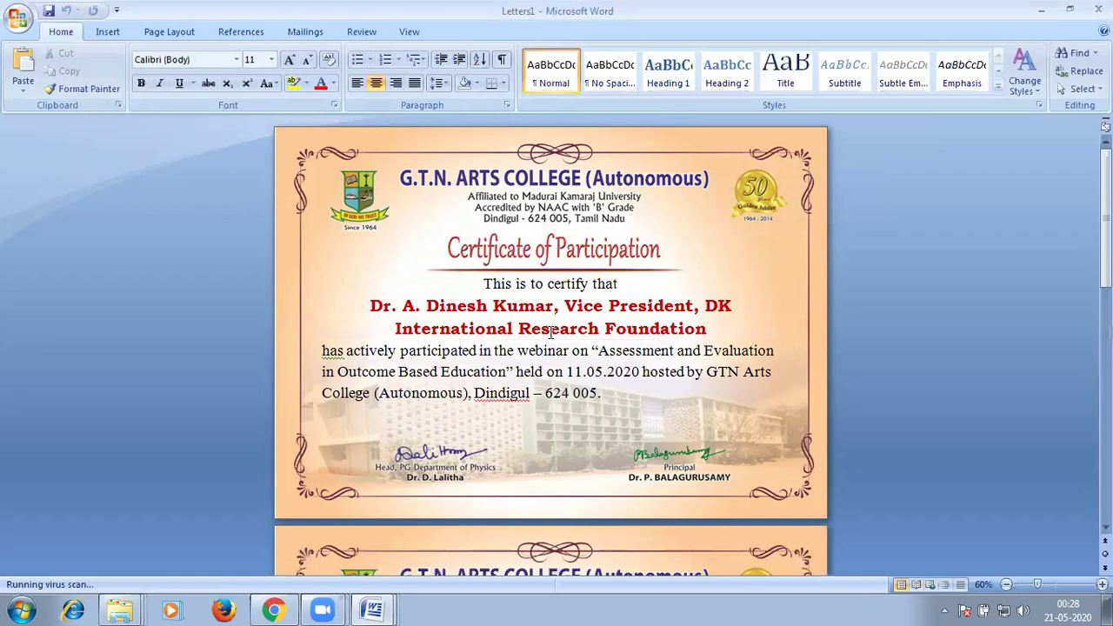
Delete the stray space before the comma in a participant's name line.
scroll(536, 327, "down", 5)
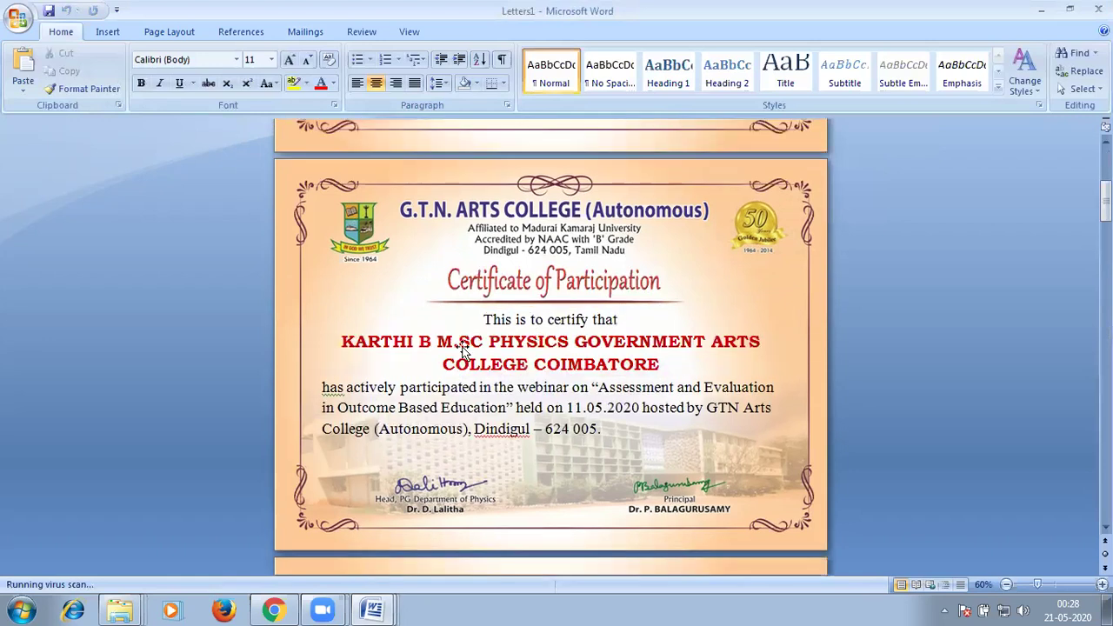
scroll(522, 356, "down", 3)
scroll(553, 369, "down", 2)
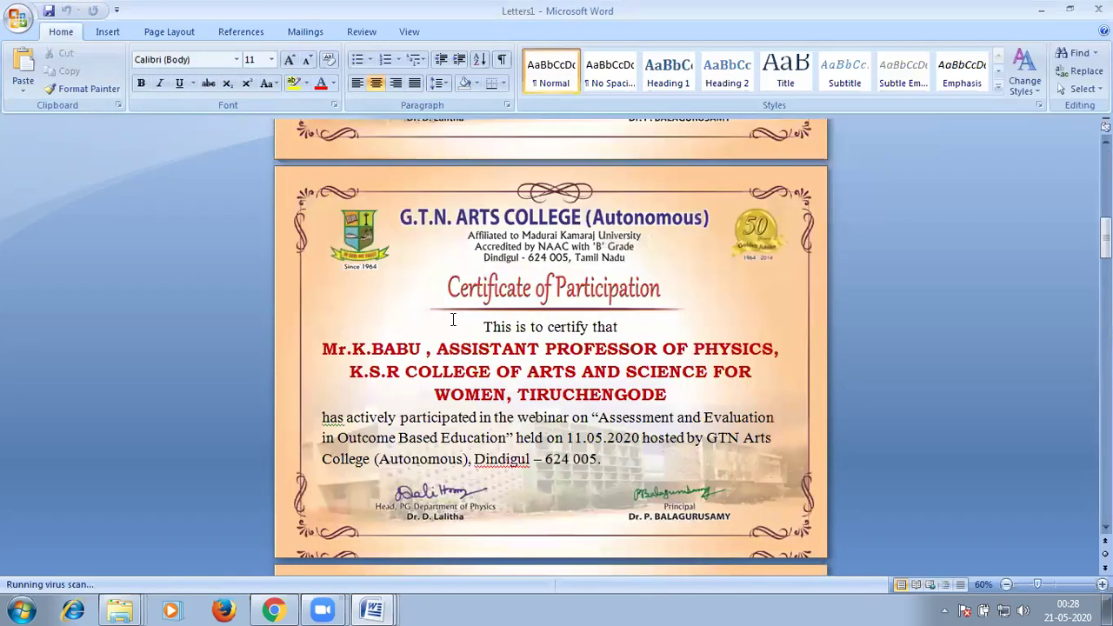
scroll(441, 283, "down", 4)
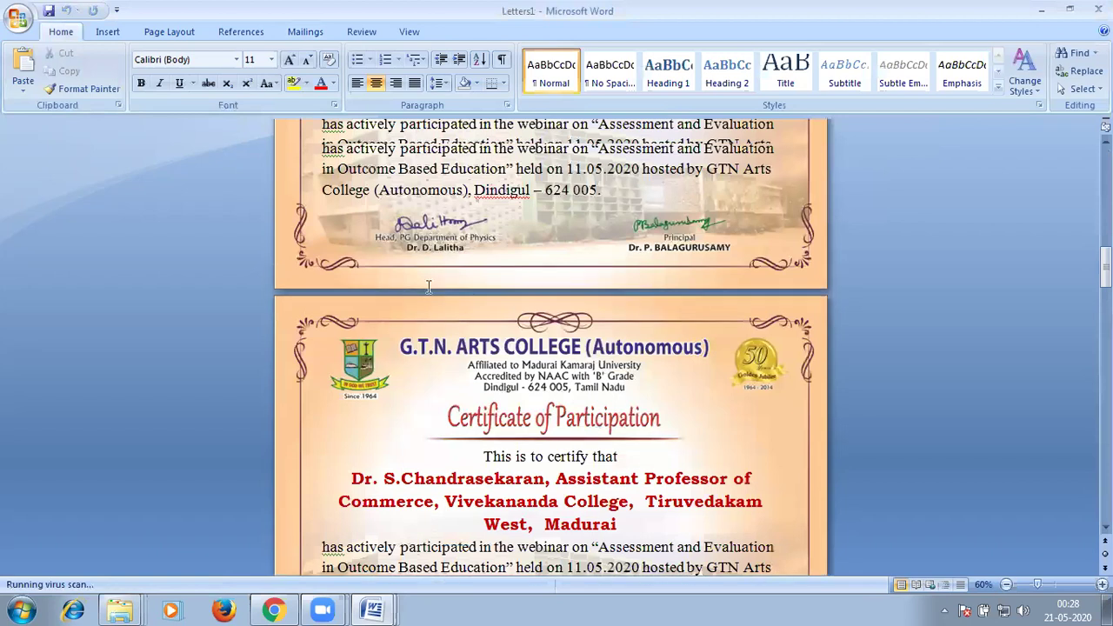
key("Up")
key("Up")
key("Up")
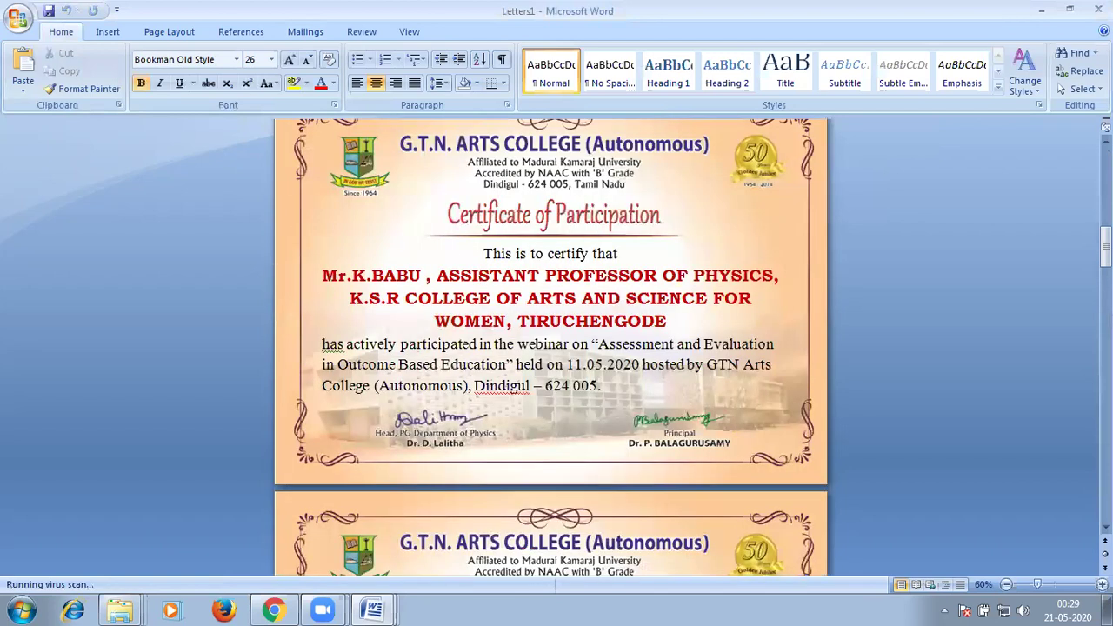
key("BackSpace")
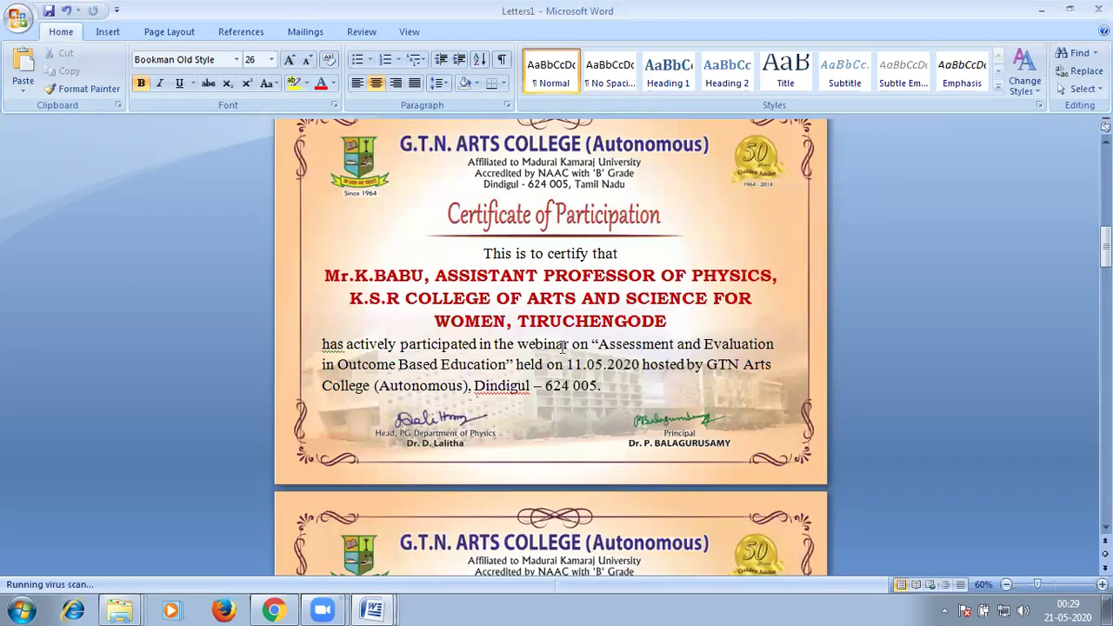
Add the missing space after an initial and remove the double space before Madurai.
scroll(562, 346, "down", 1)
scroll(487, 391, "down", 5)
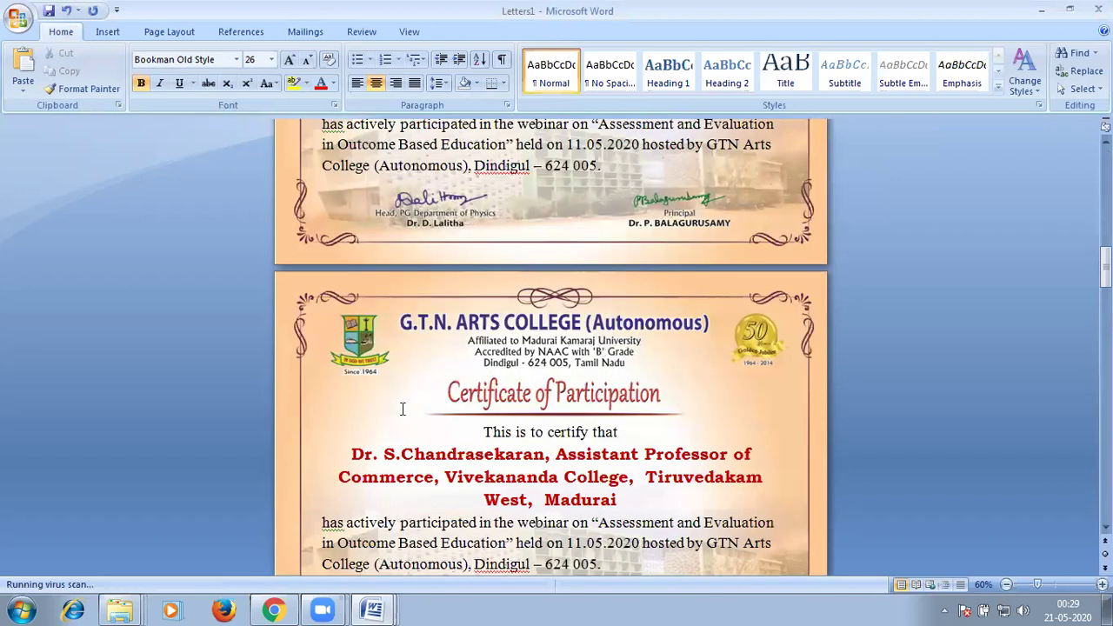
scroll(408, 430, "down", 1)
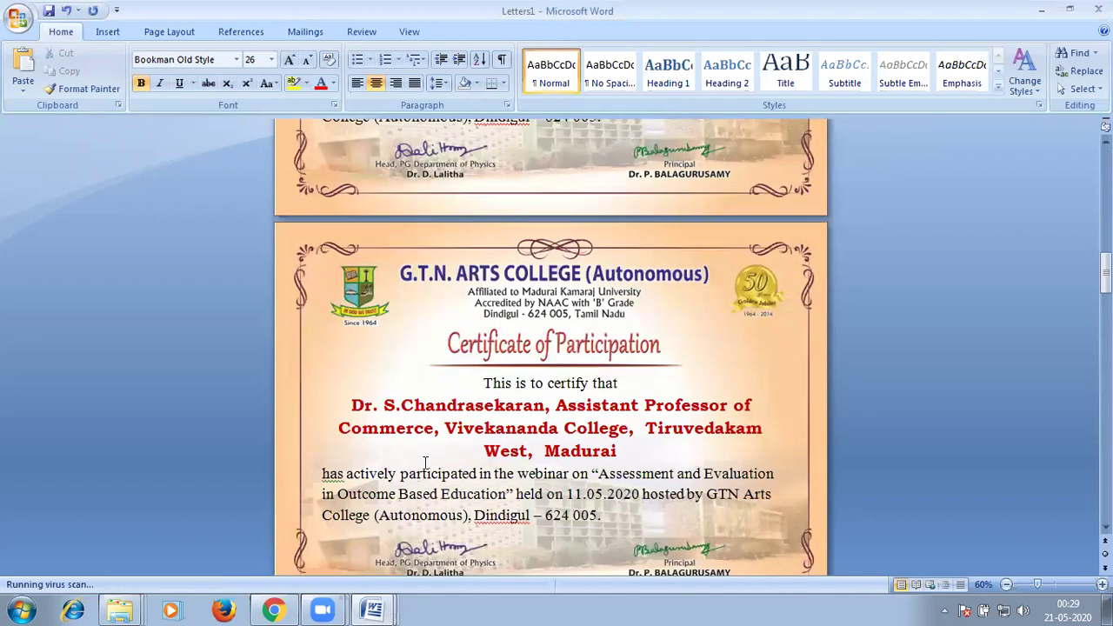
left_click(400, 405)
scroll(665, 423, "down", 1)
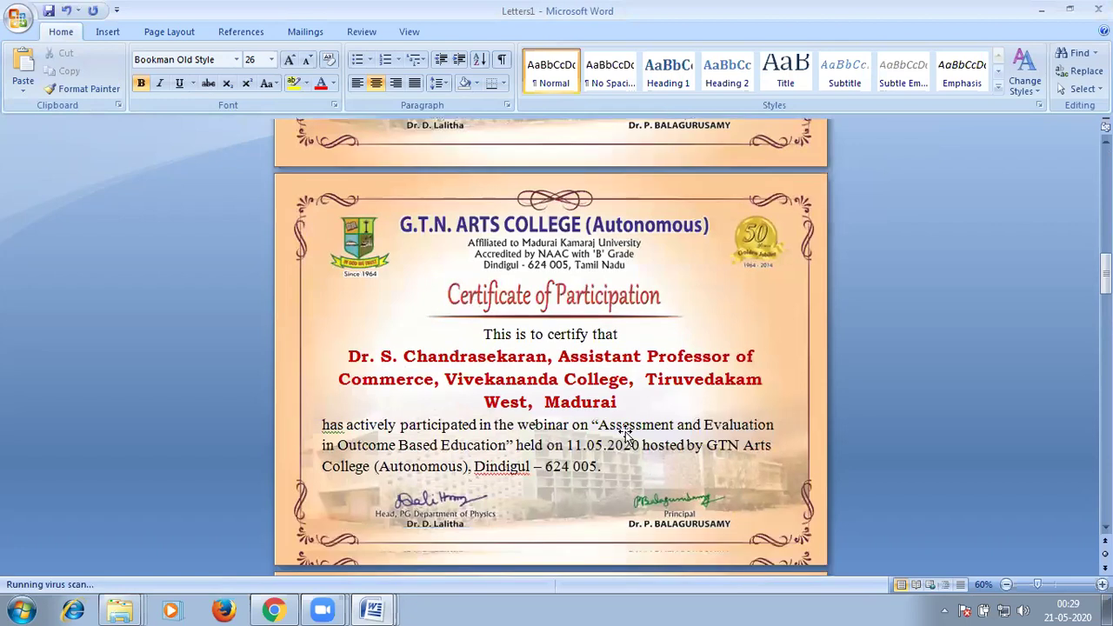
scroll(548, 280, "down", 3)
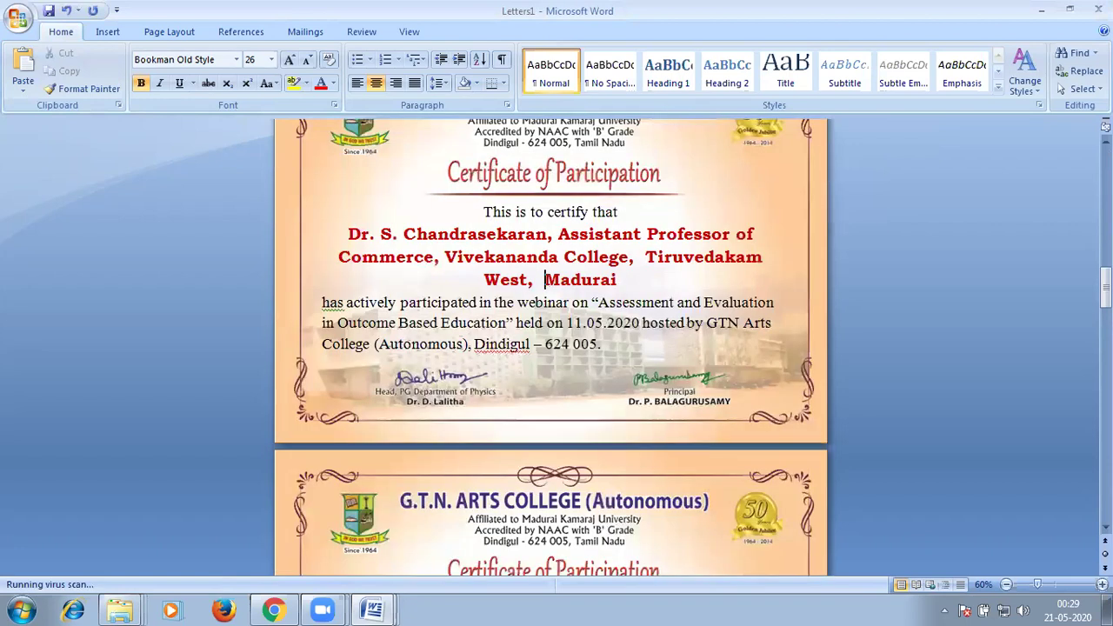
key("BackSpace")
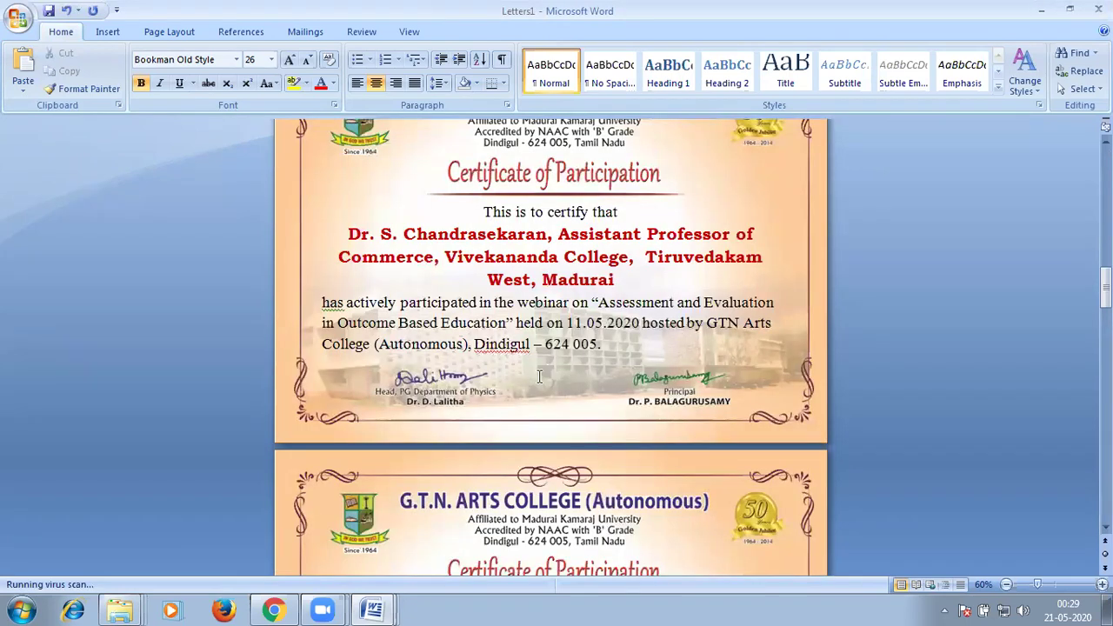
scroll(171, 186, "down", 3)
scroll(171, 187, "down", 3)
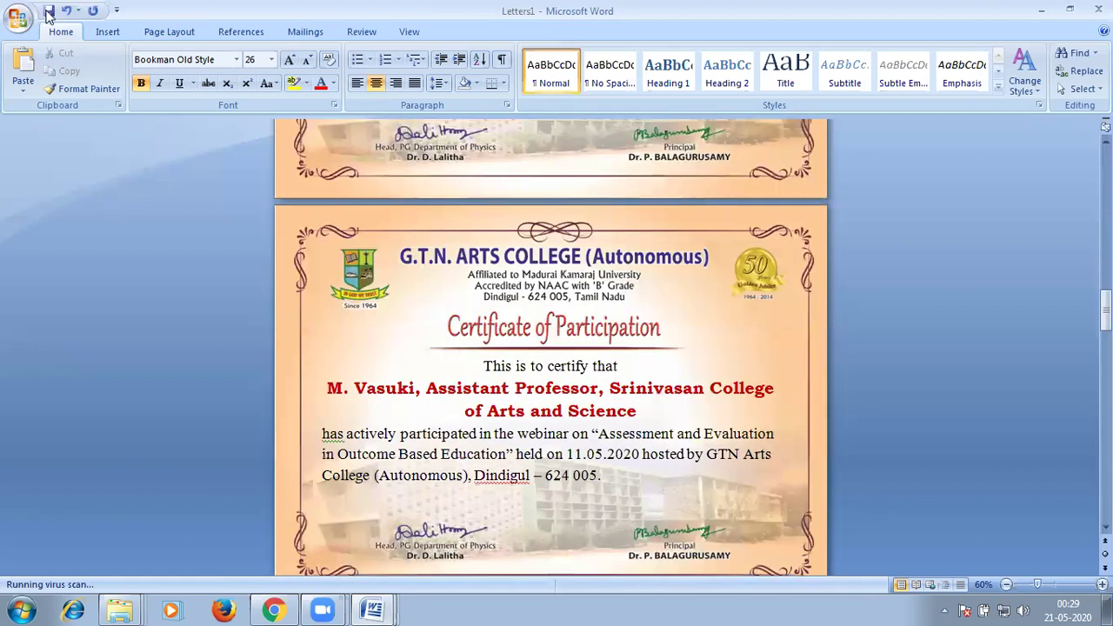
Save the merged certificates as 'test_bulk' in the Desktop's Certificate folder.
left_click(46, 11)
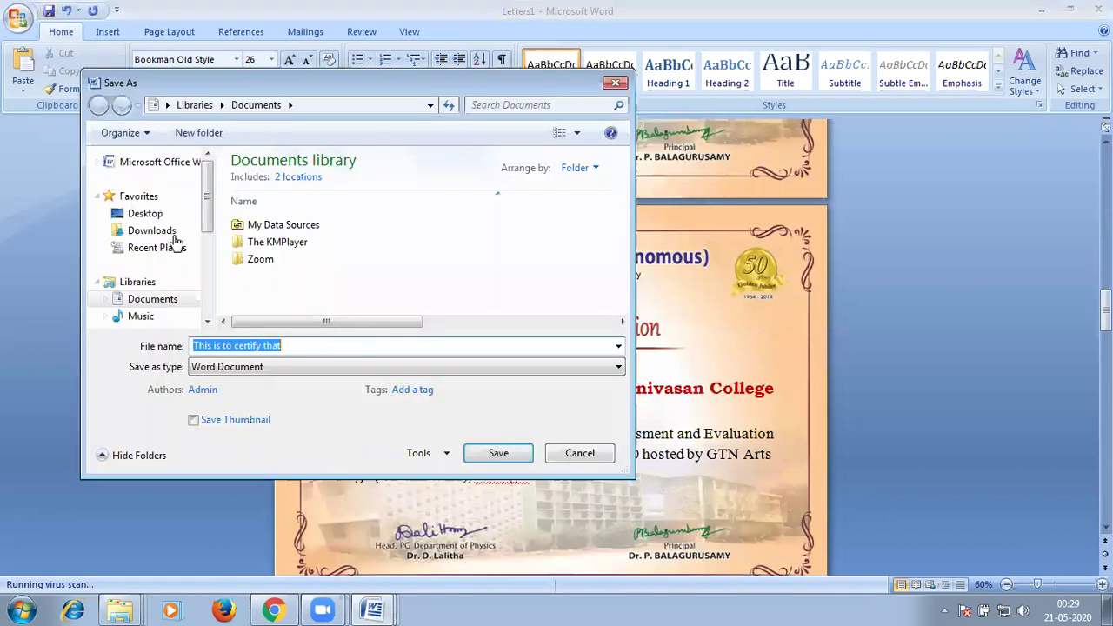
left_click(145, 213)
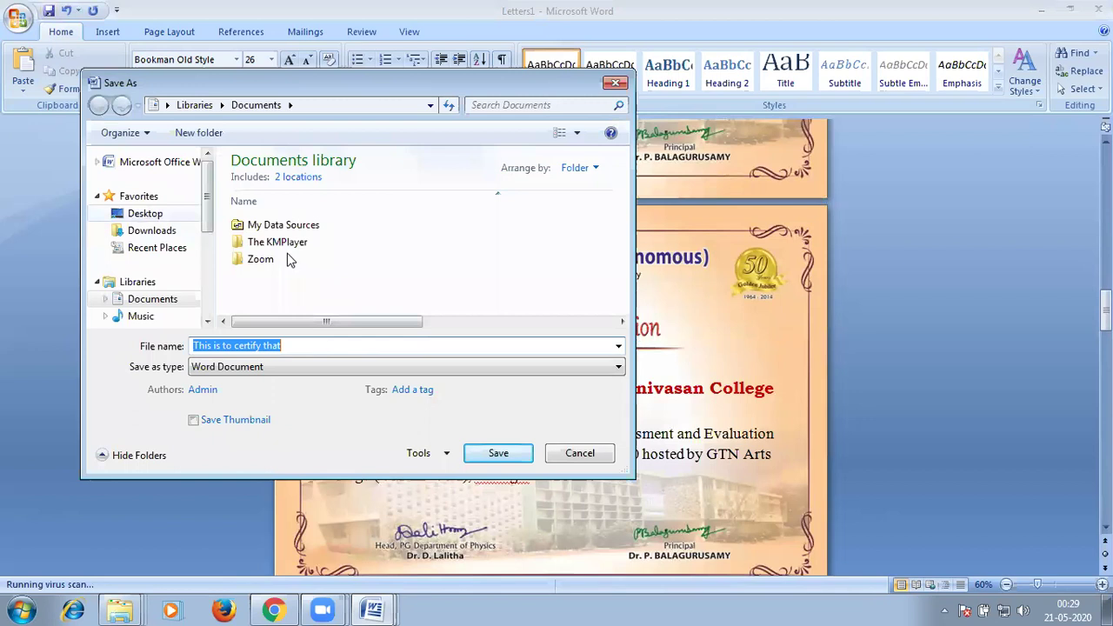
scroll(522, 217, "down", 3)
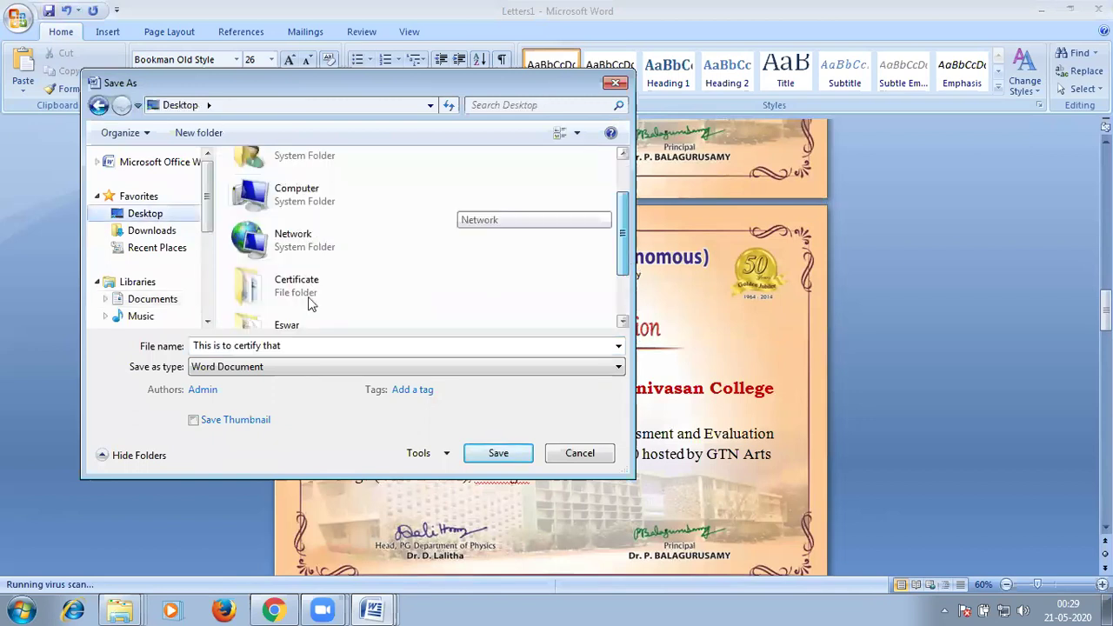
left_click(278, 241)
key("Return")
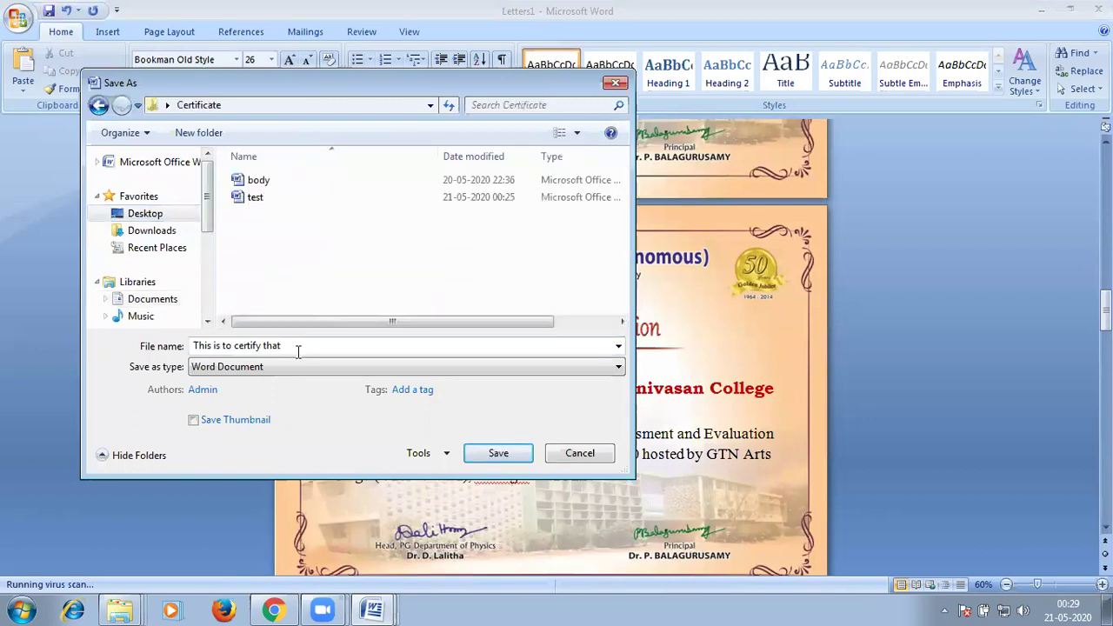
type("test")
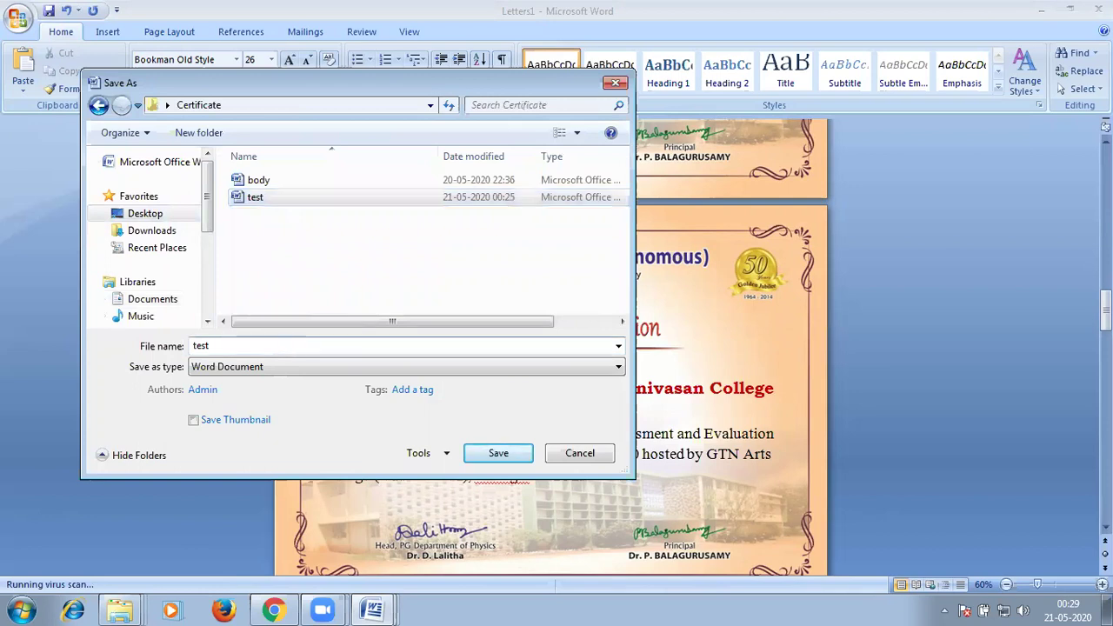
type("_")
type("nb")
key("BackSpace")
key("BackSpace")
type("bulk")
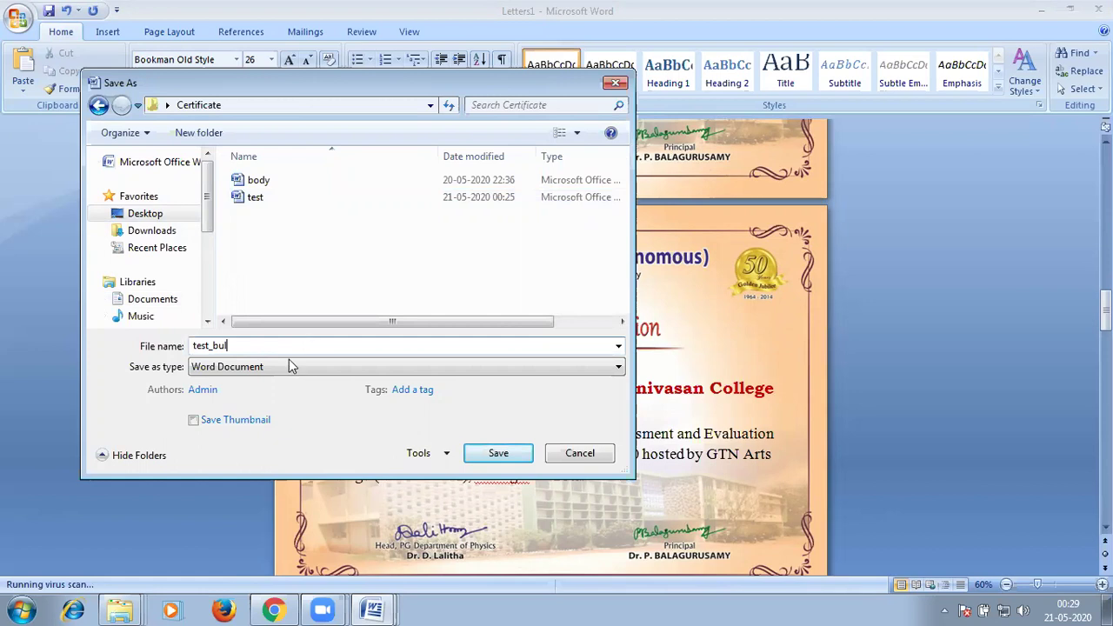
left_click(466, 454)
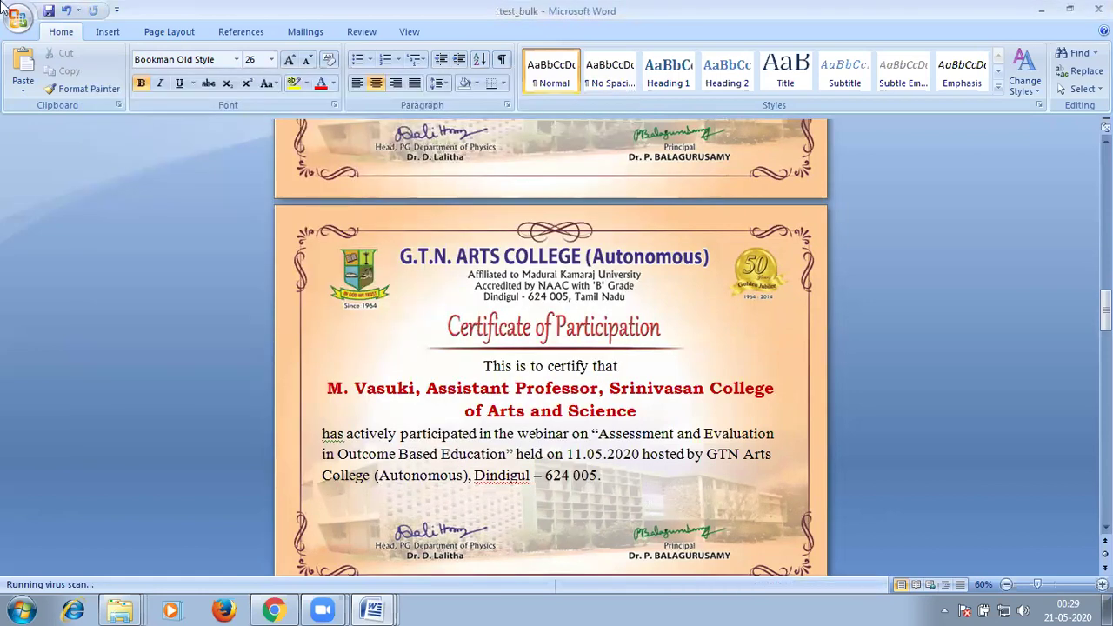
key("alt+f")
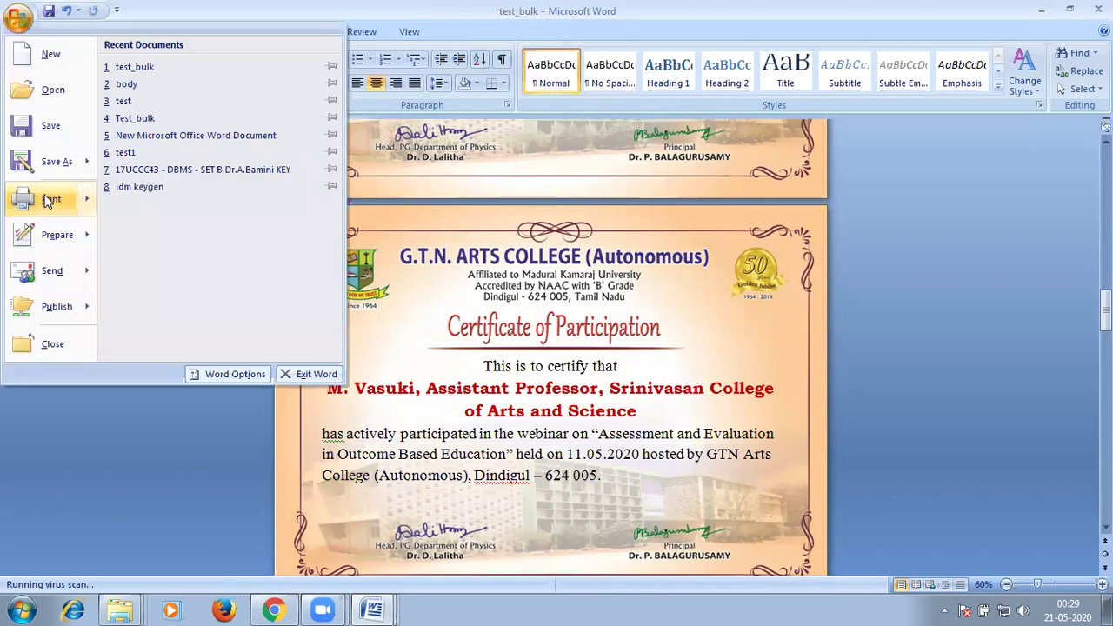
Print all pages to the Adobe PDF printer and save the PDF as test_bulk.
left_click(48, 200)
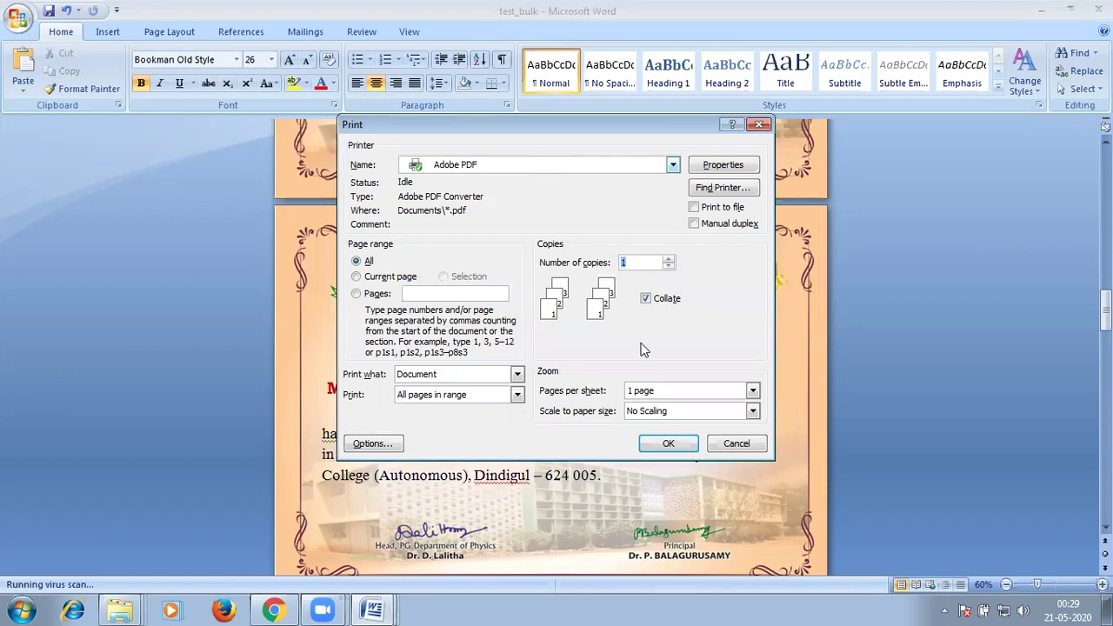
left_click(676, 443)
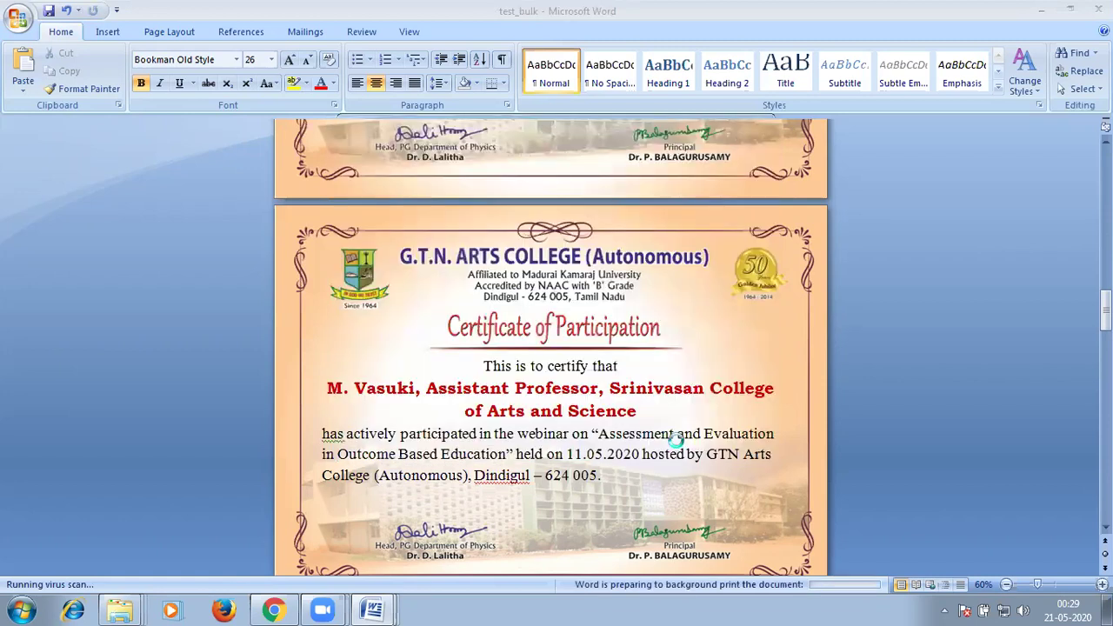
left_click(439, 609)
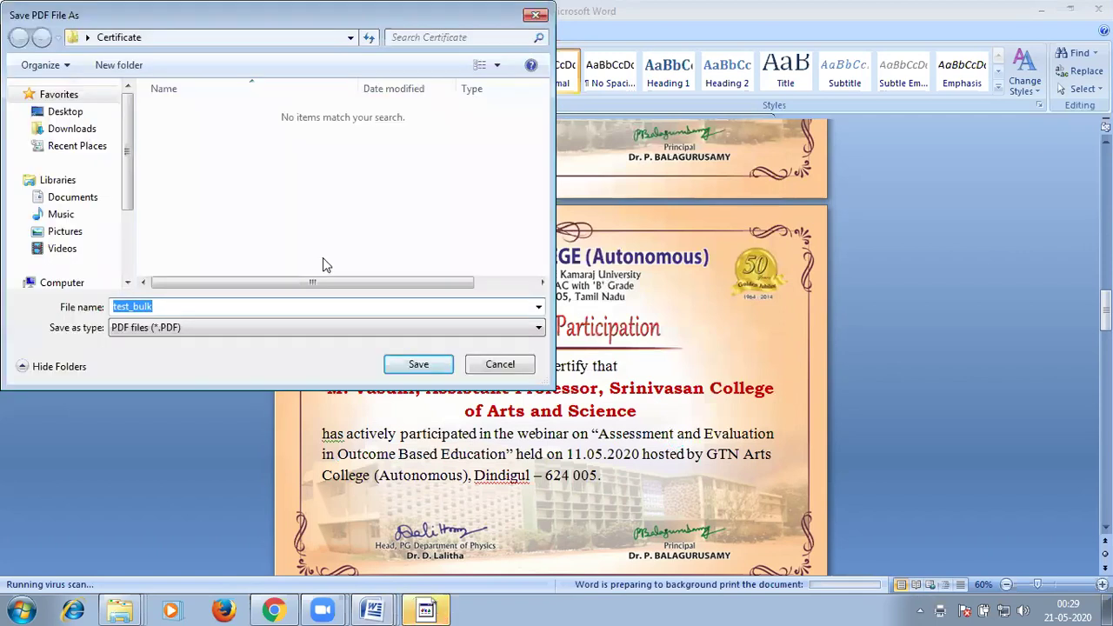
left_click(436, 364)
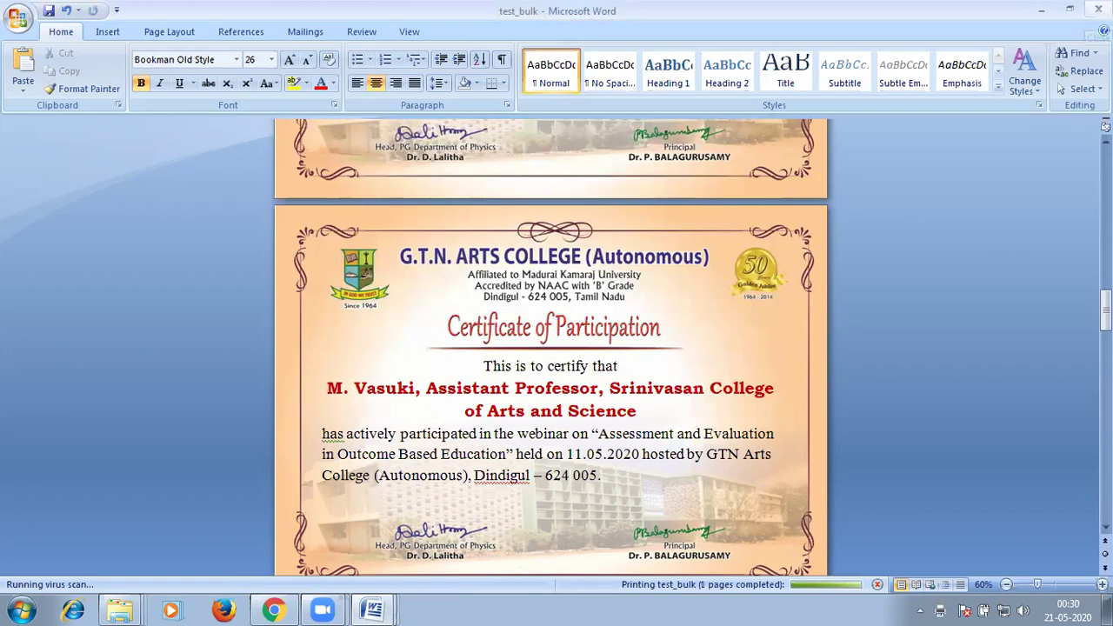
left_click(1078, 19)
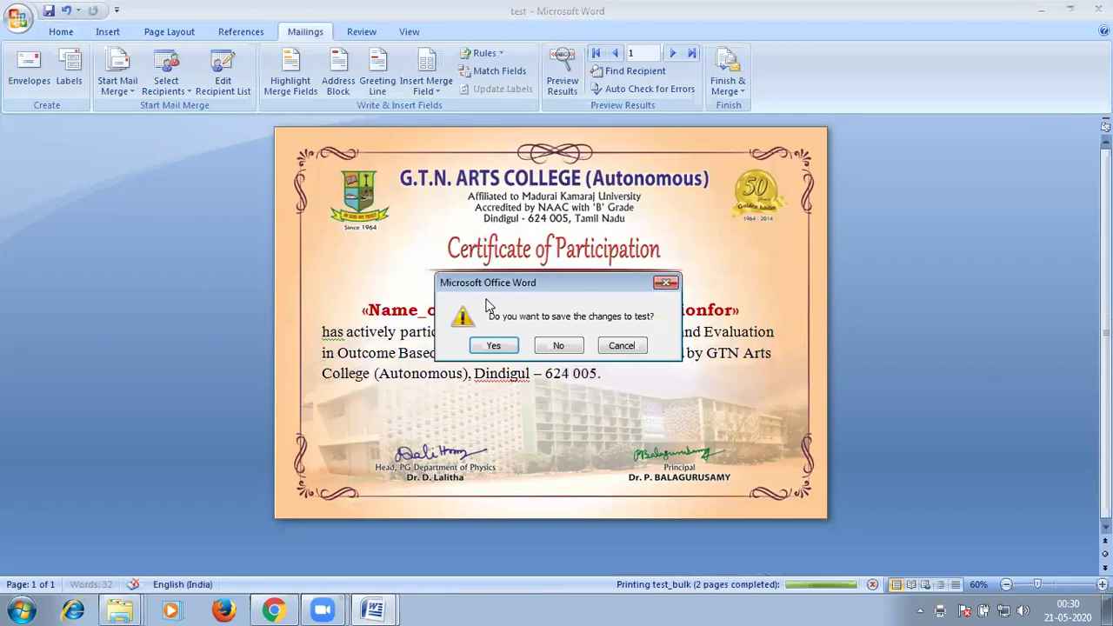
Save changes to 'test' on closing and return to Word while the PDF finishes.
left_click(500, 346)
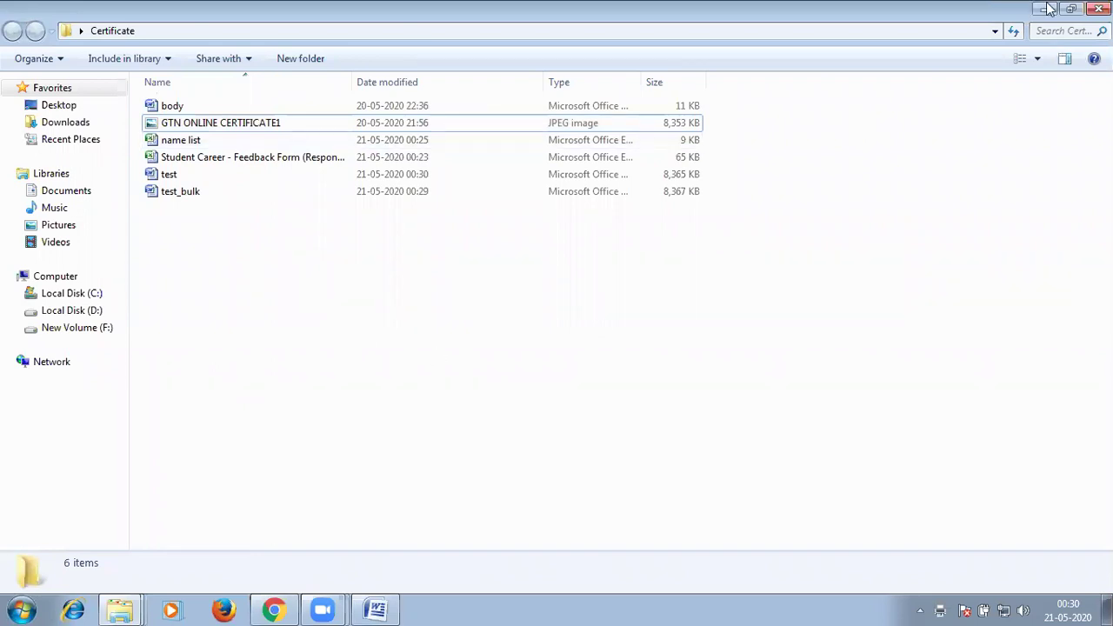
left_click(391, 607)
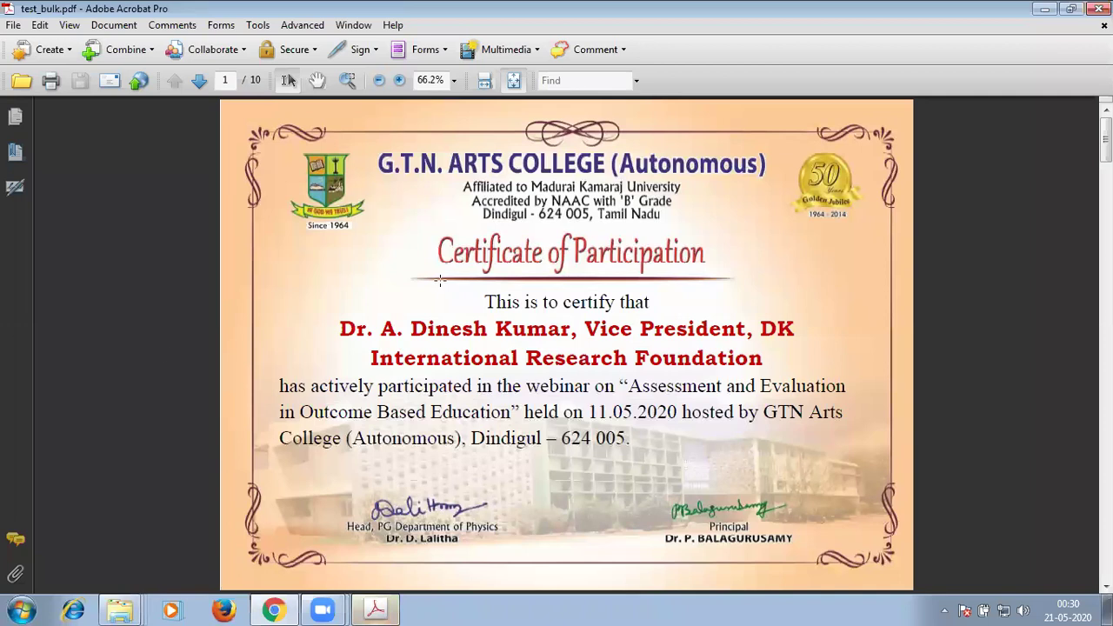
Scroll through all ten certificate pages of test_bulk.pdf, then close Acrobat.
scroll(424, 303, "down", 4)
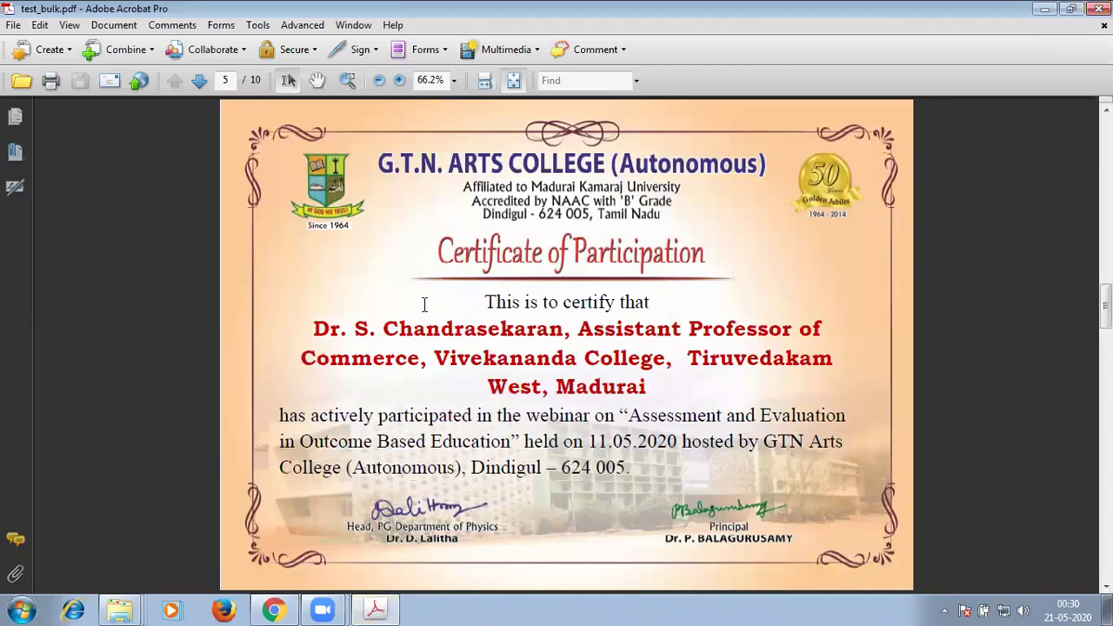
scroll(424, 303, "down", 3)
scroll(425, 303, "down", 1)
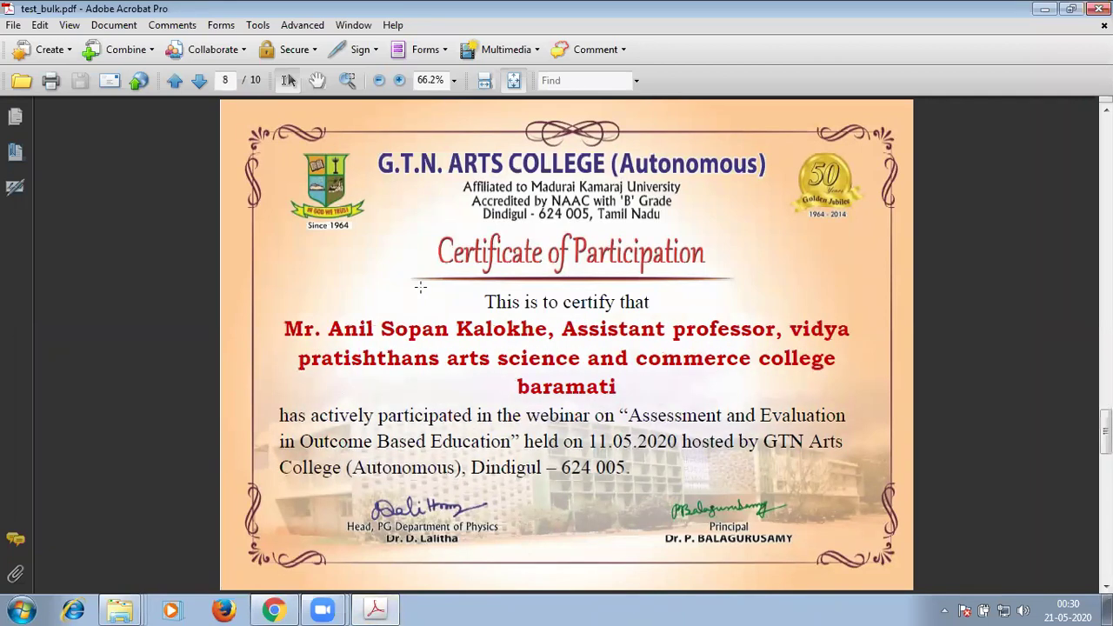
scroll(468, 318, "down", 1)
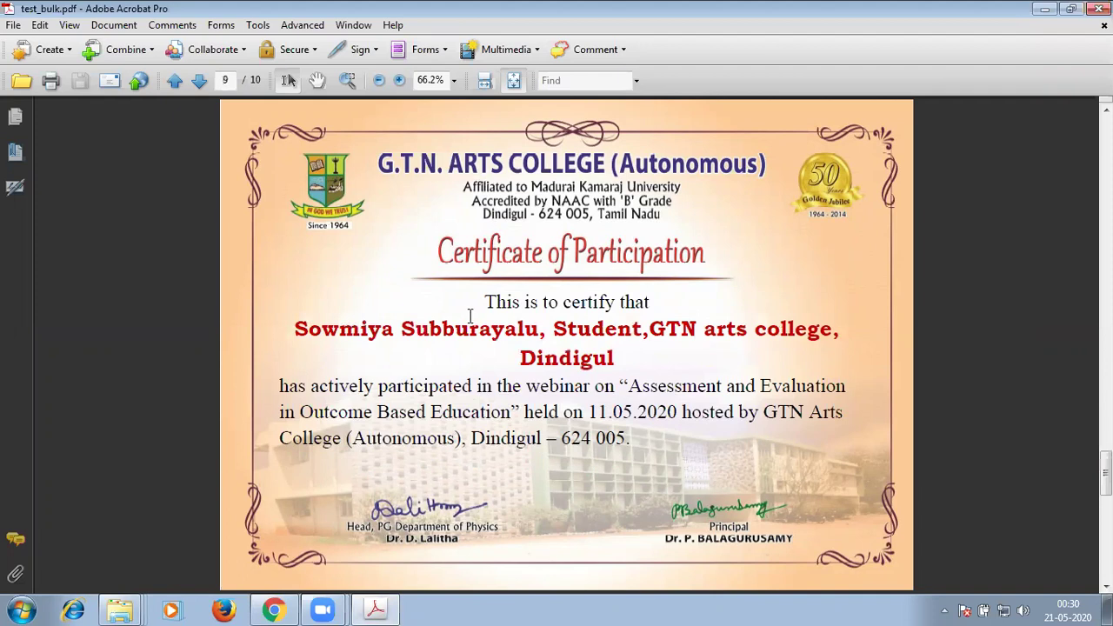
scroll(469, 315, "down", 1)
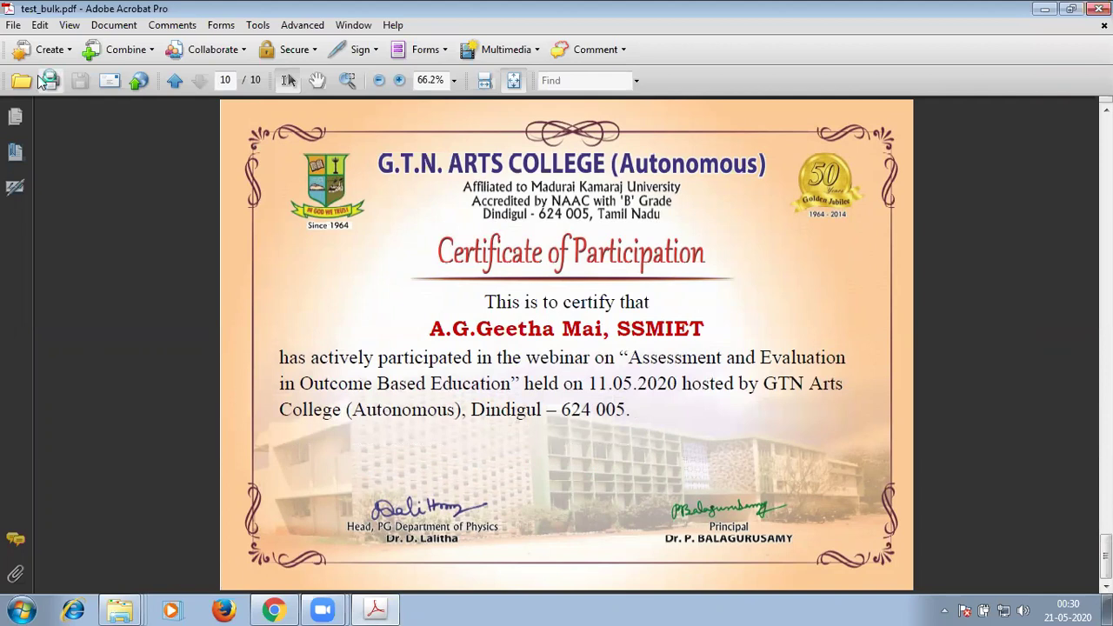
key("alt+F4")
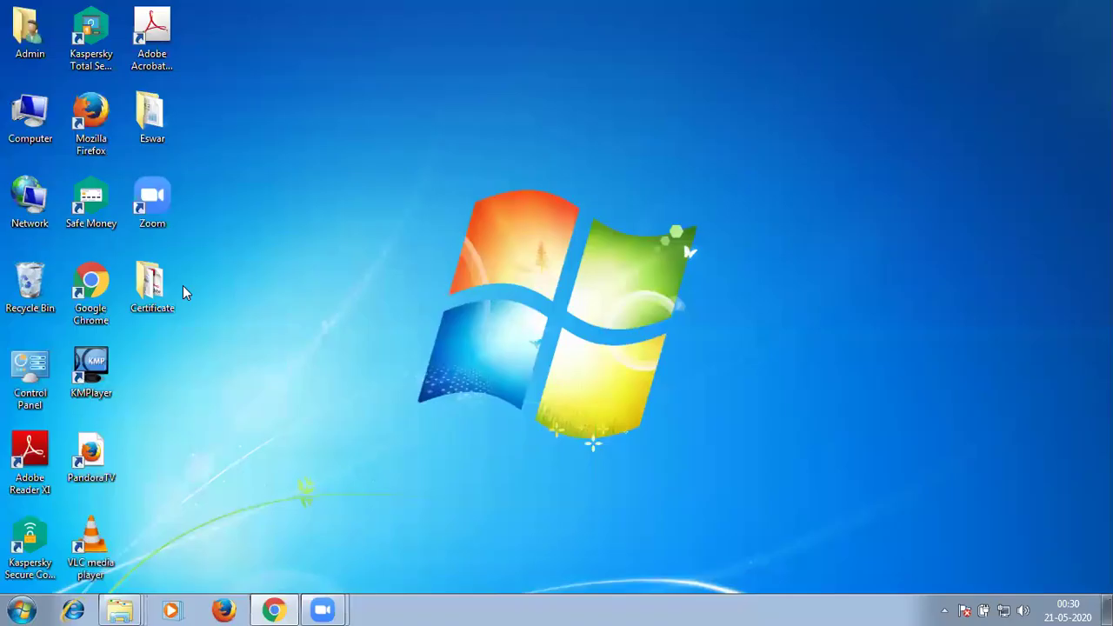
double_click(180, 291)
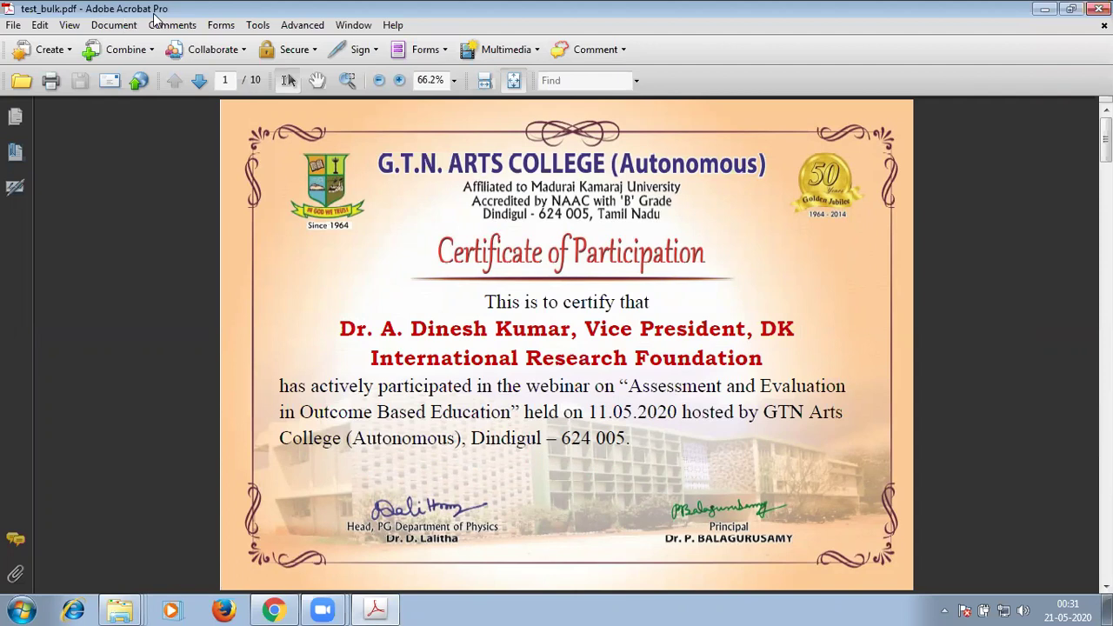
Extract pages 1 to 10 as separate files from the Pages panel.
left_click(19, 117)
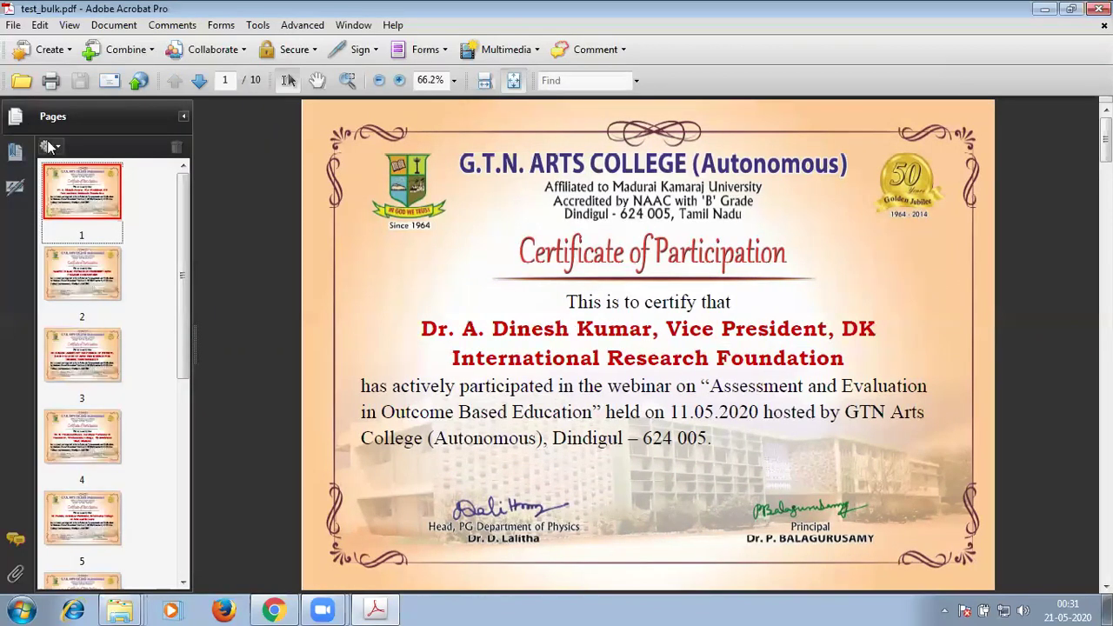
left_click(48, 146)
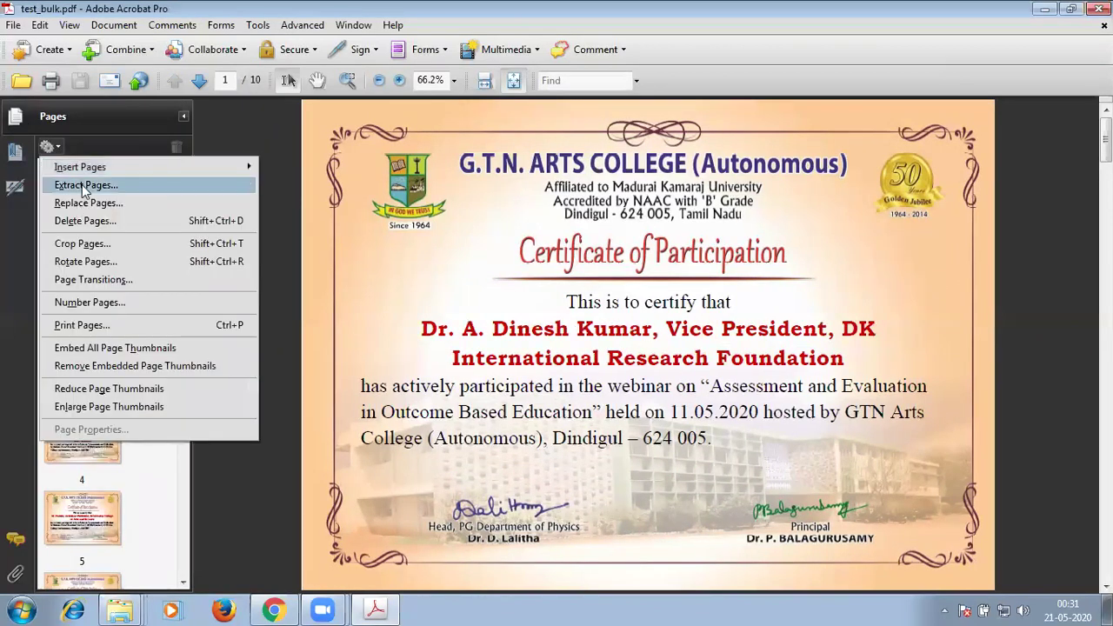
left_click(84, 186)
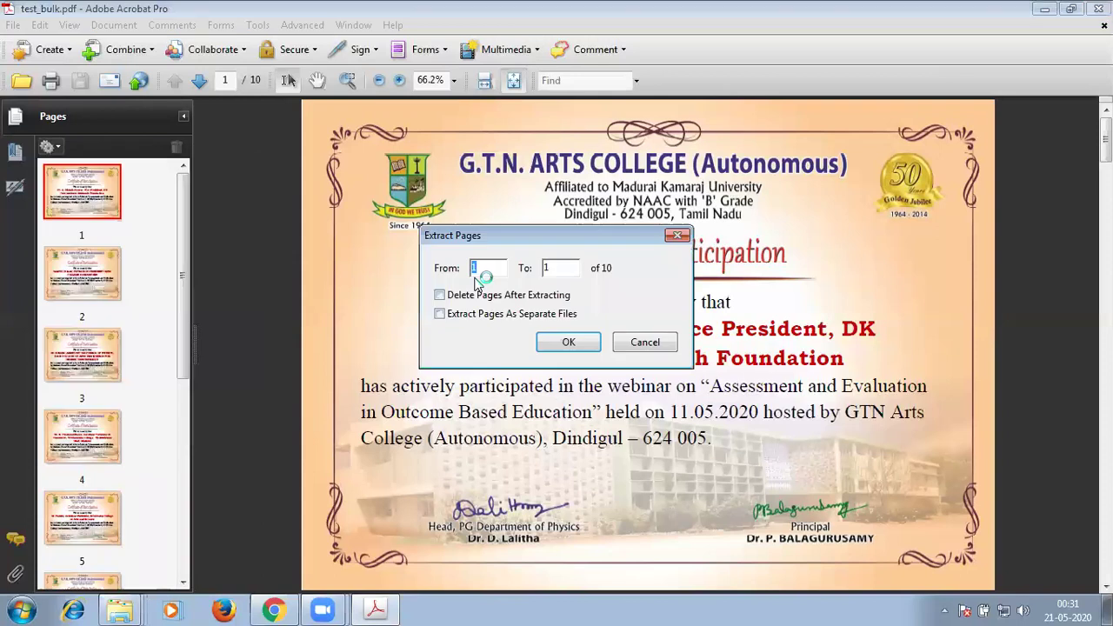
left_click(562, 268)
type("0")
left_click(567, 348)
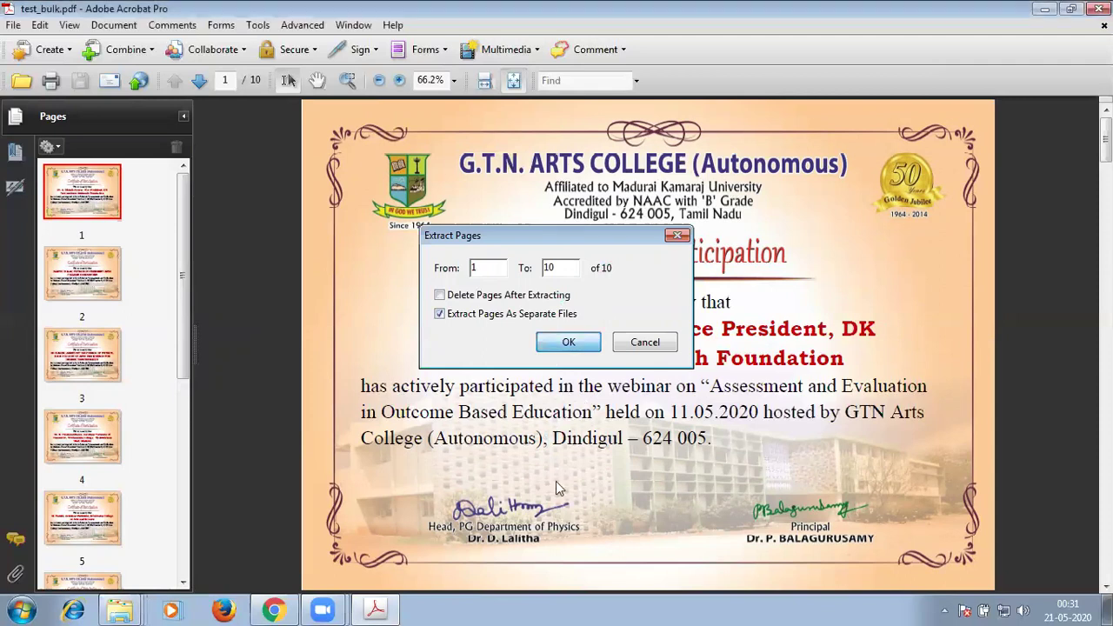
Create a new 'Bulk Upoad' folder under Certificate as the extraction destination.
left_click(511, 335)
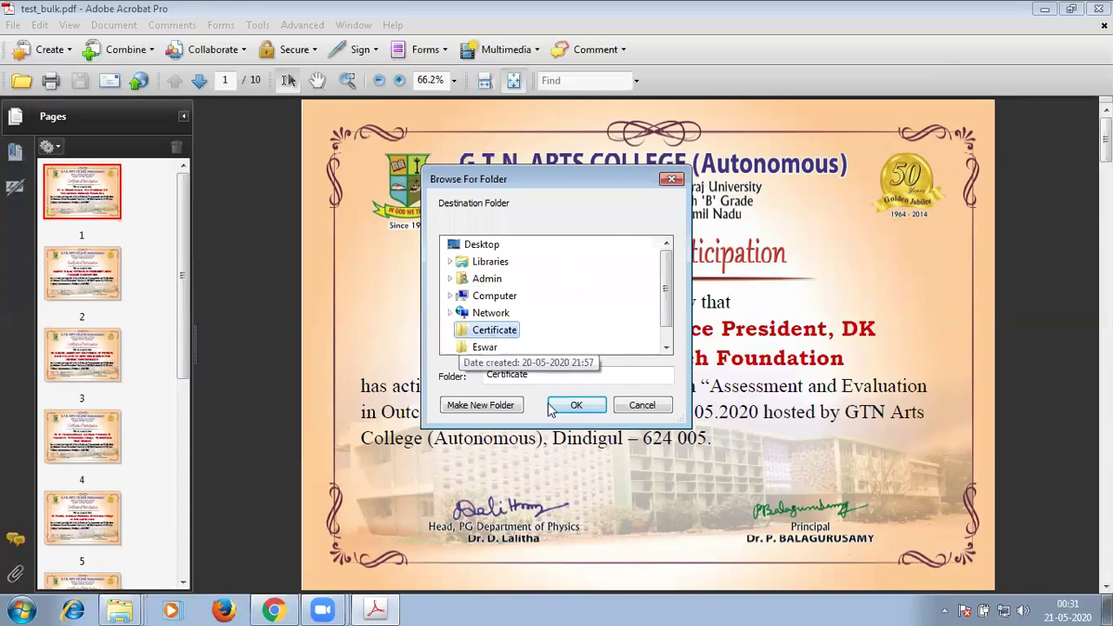
left_click(493, 412)
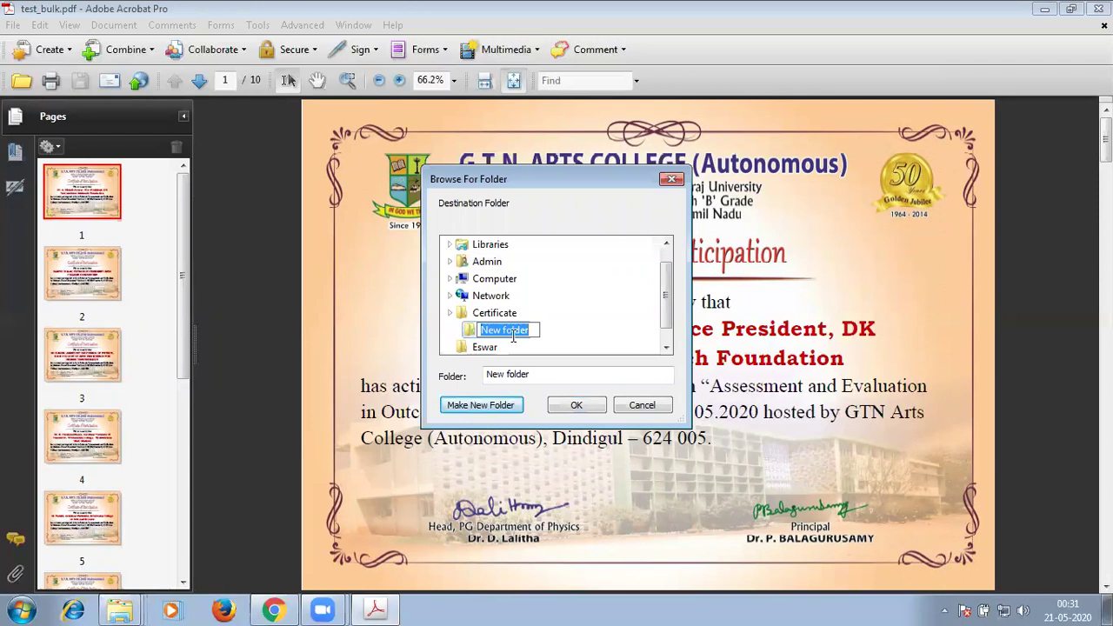
type("Bulk")
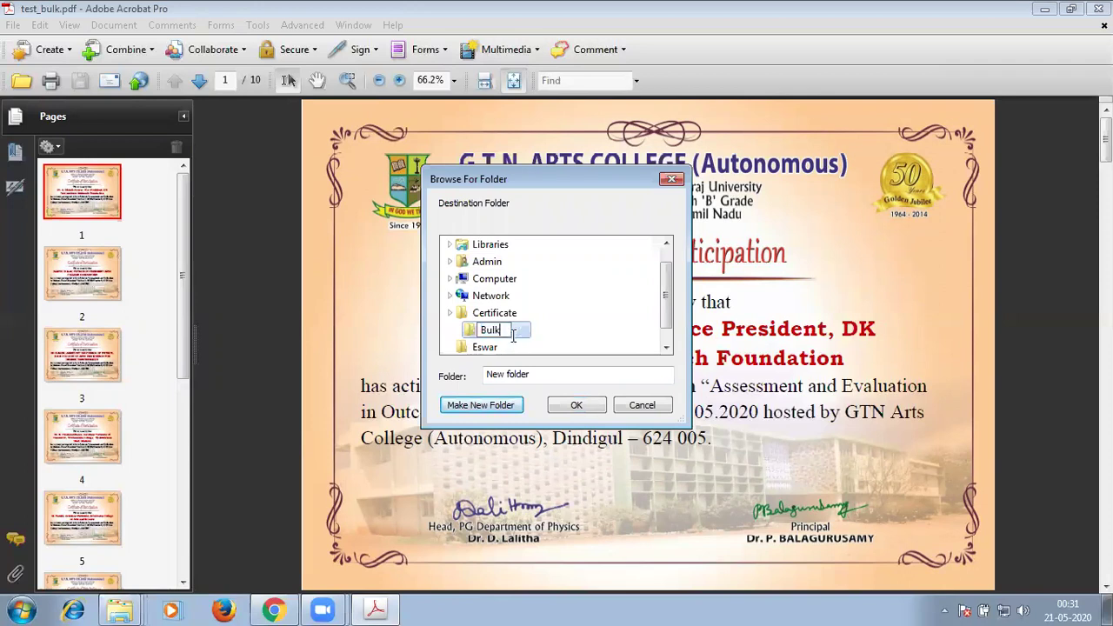
type(" Upload")
key("Return")
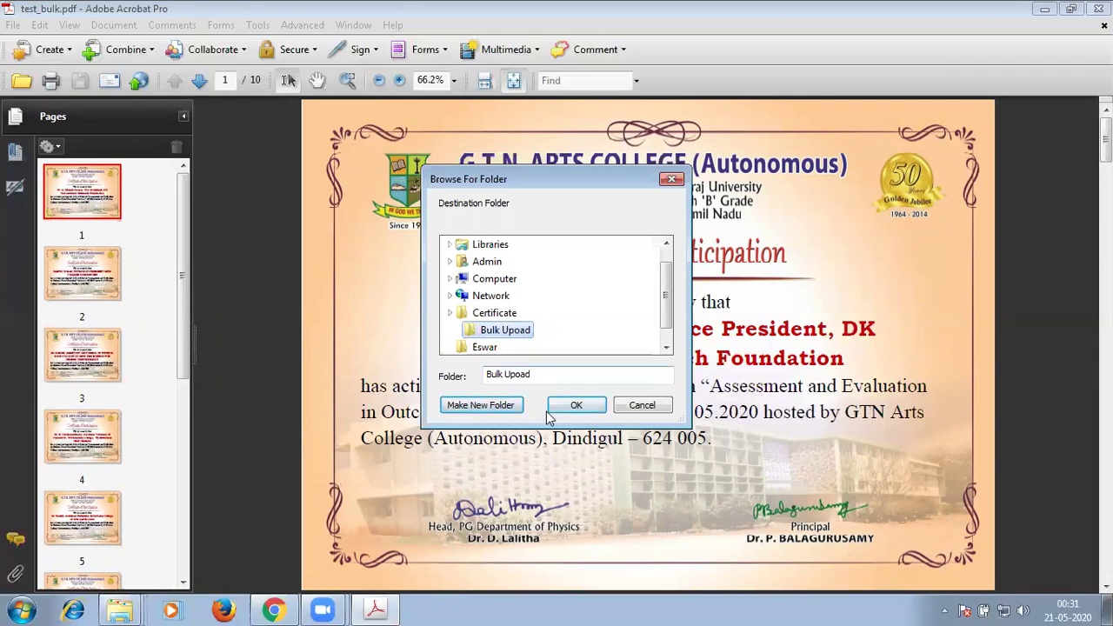
left_click(555, 397)
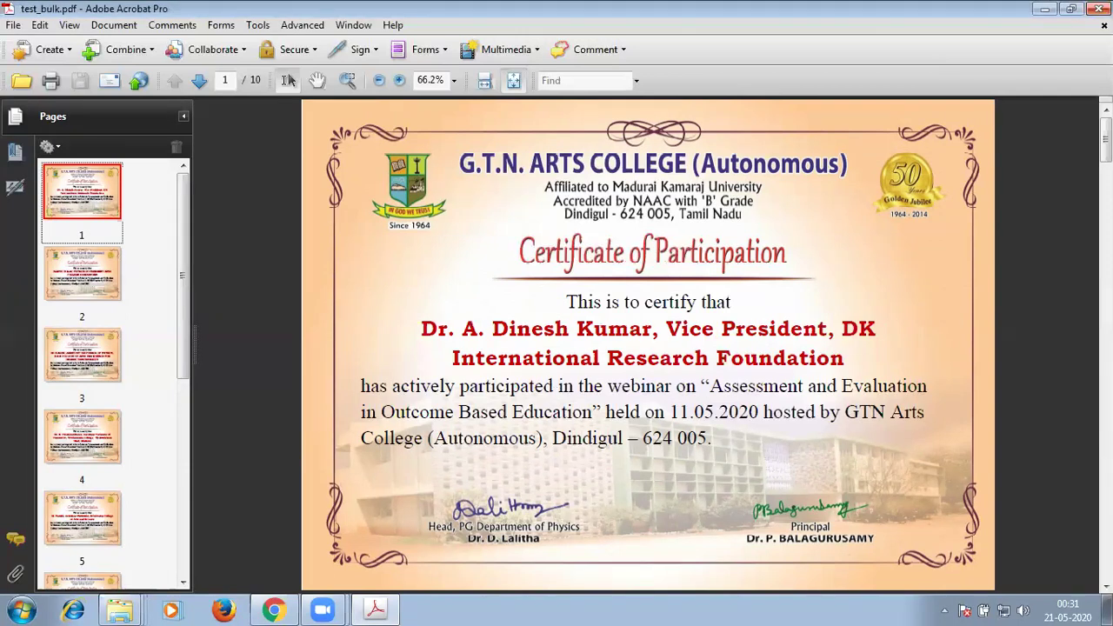
Check that Bulk Upoad holds test_bulk 1–10, then open the name list workbook from Certificate.
key("ctrl+q")
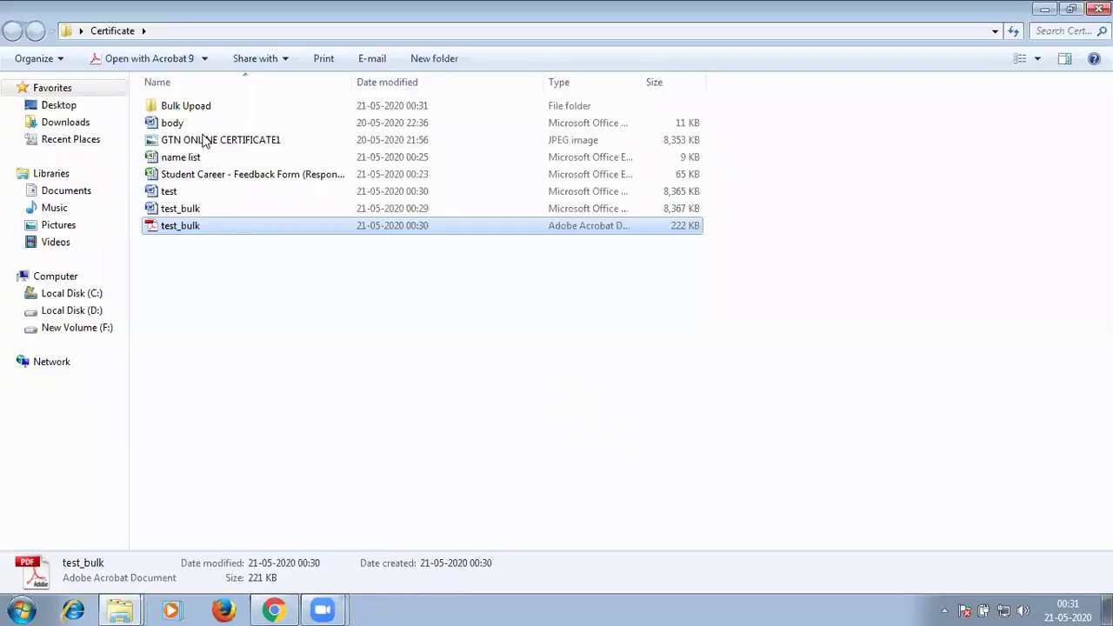
left_click(199, 106)
key("Return")
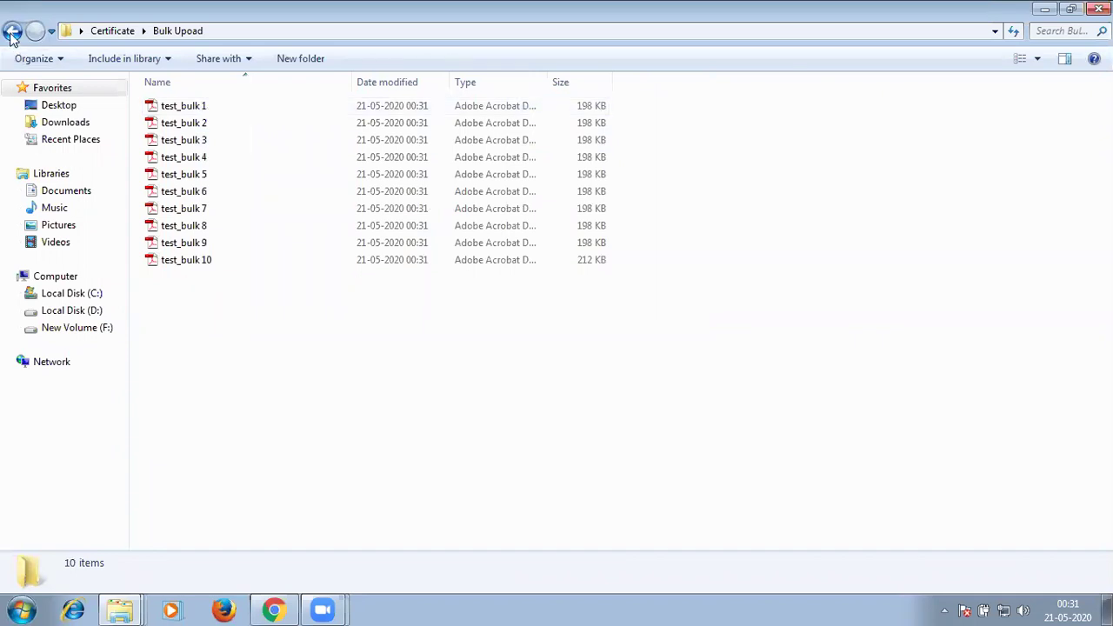
key("BackSpace")
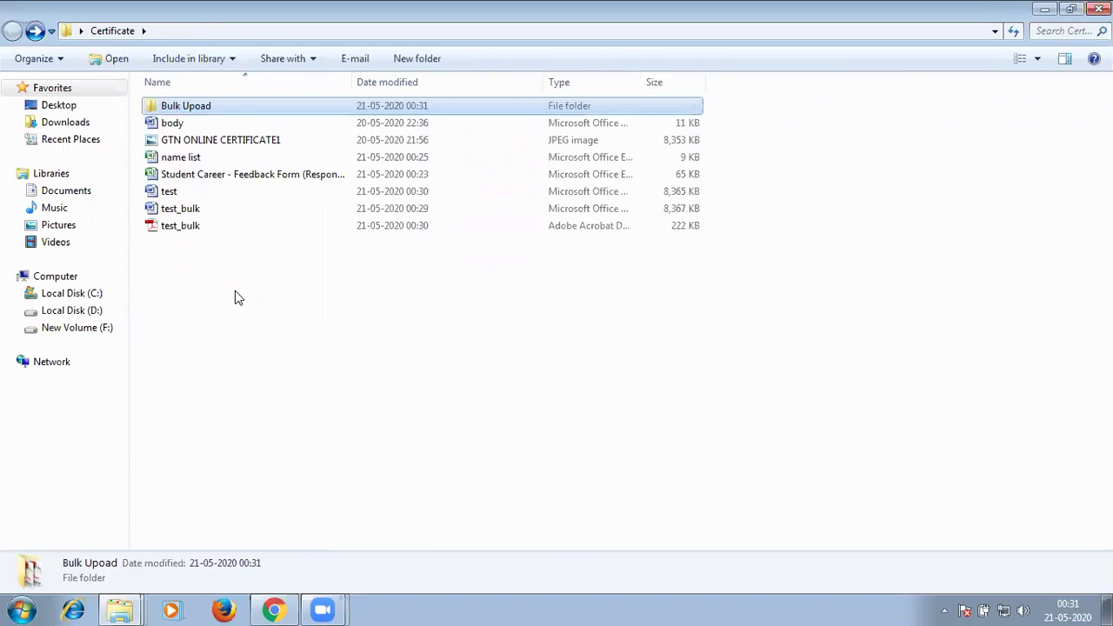
double_click(196, 159)
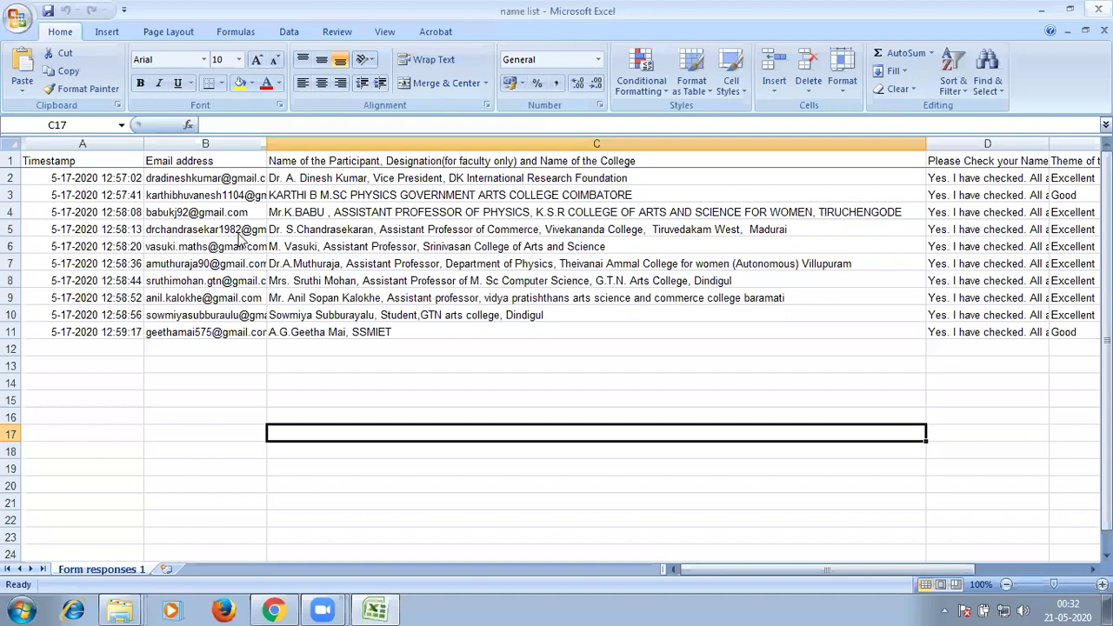
Rename 'name list - Copy' to 'A Name List' and open it in Excel.
key("alt+F4")
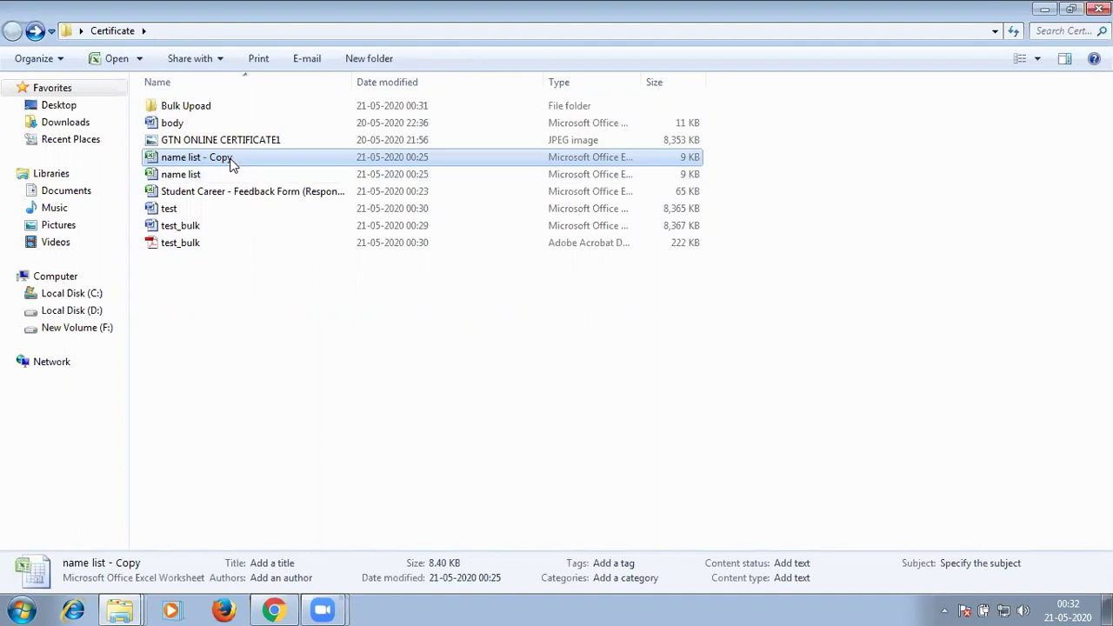
key("shift+F10")
left_click(275, 488)
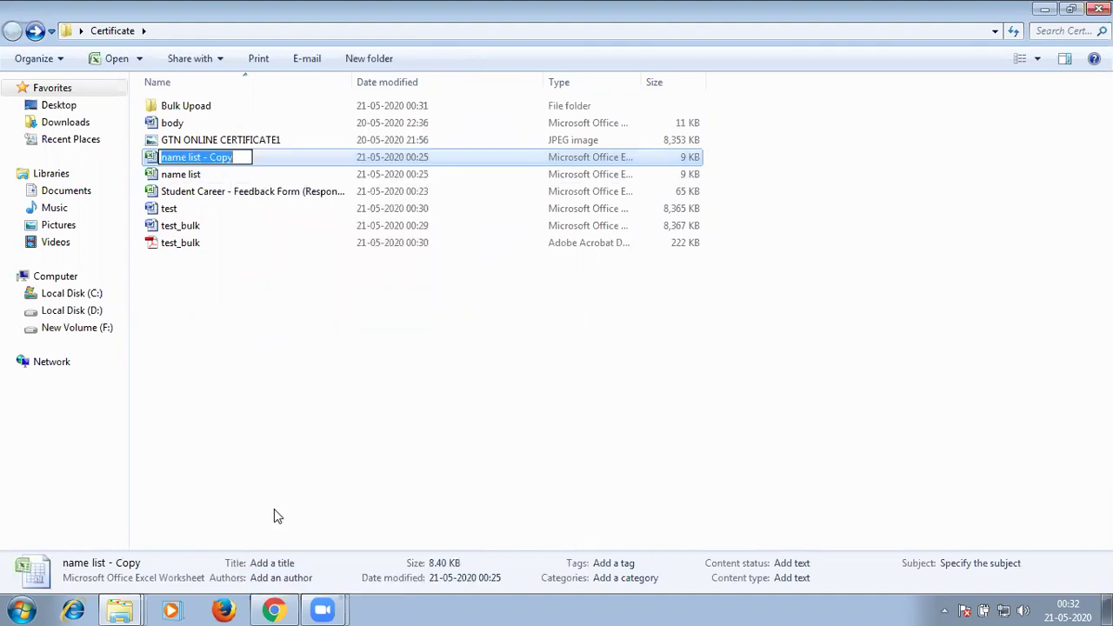
type("A NAme")
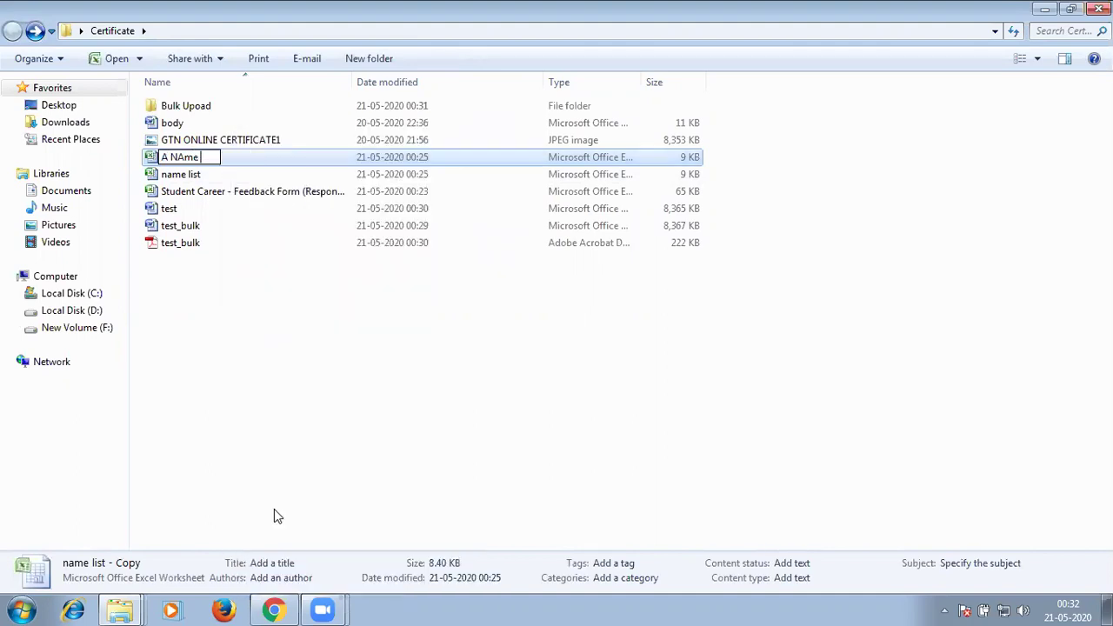
key("BackSpace")
key("BackSpace")
key("BackSpace")
type("ame List")
left_click(261, 446)
double_click(185, 125)
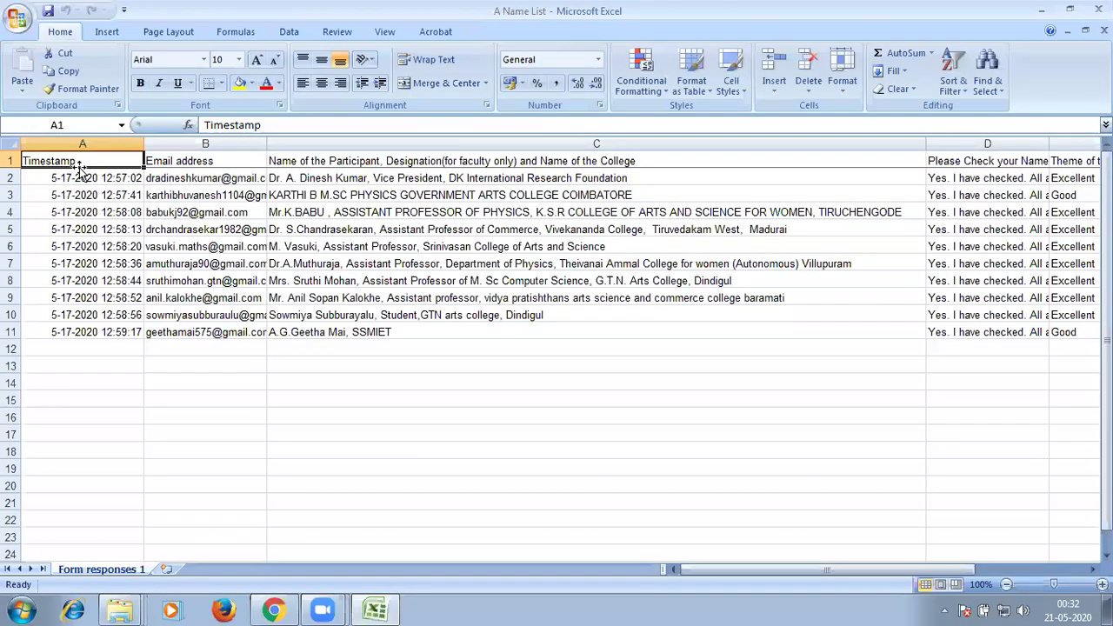
Enter S.No, 1 and 2 in column A, then delete the Timestamp column when the numbers show as dates.
type("S.No")
key("Return")
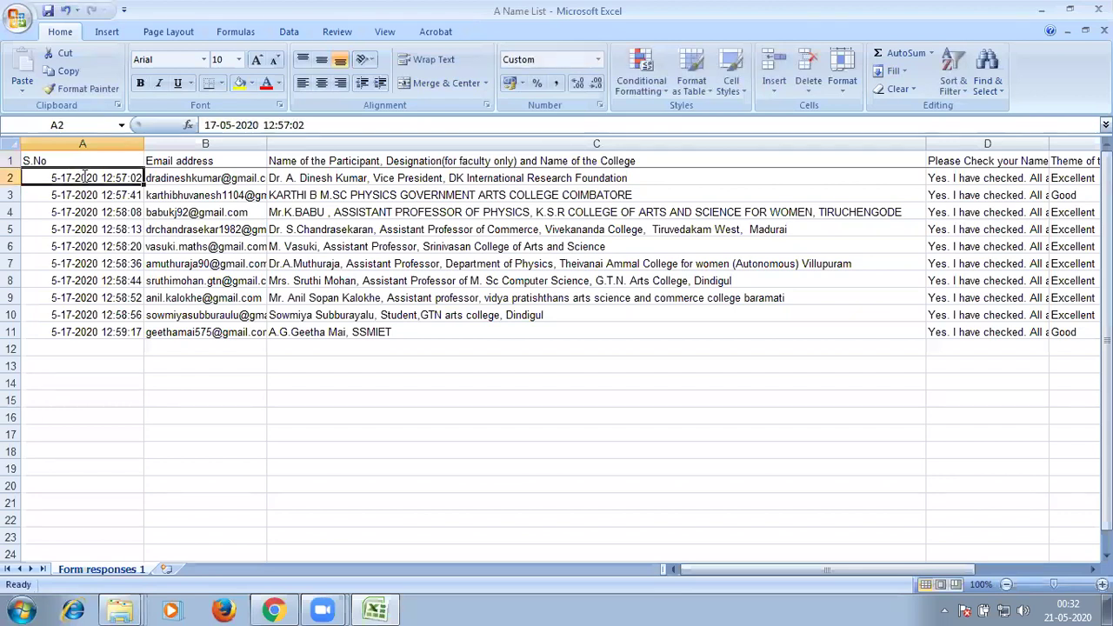
type("1")
key("Return")
type("2")
key("Return")
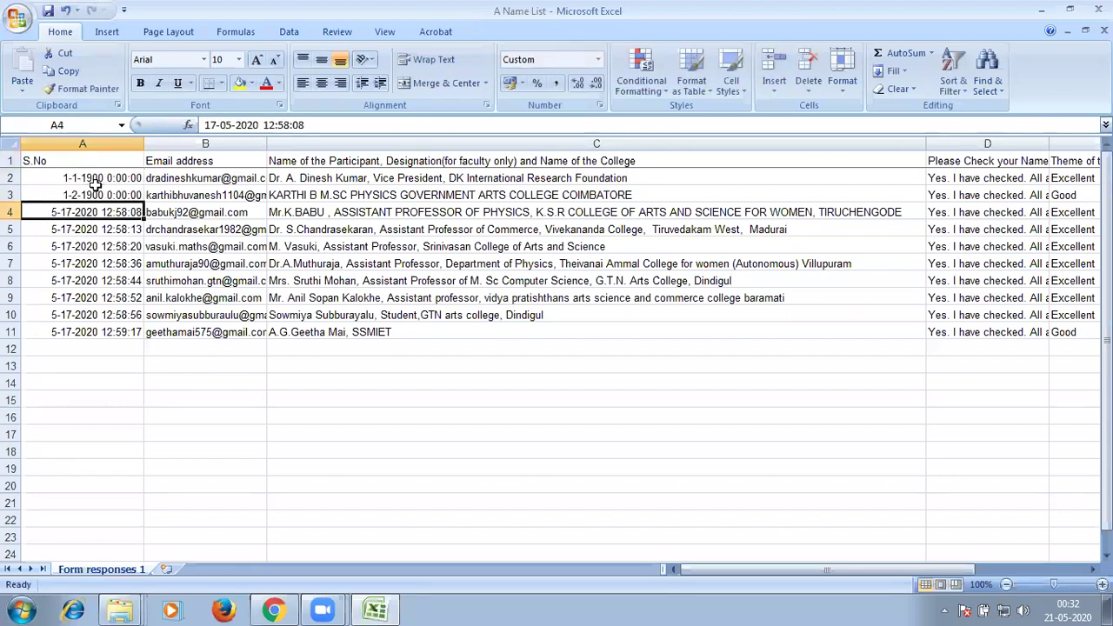
left_click(90, 179)
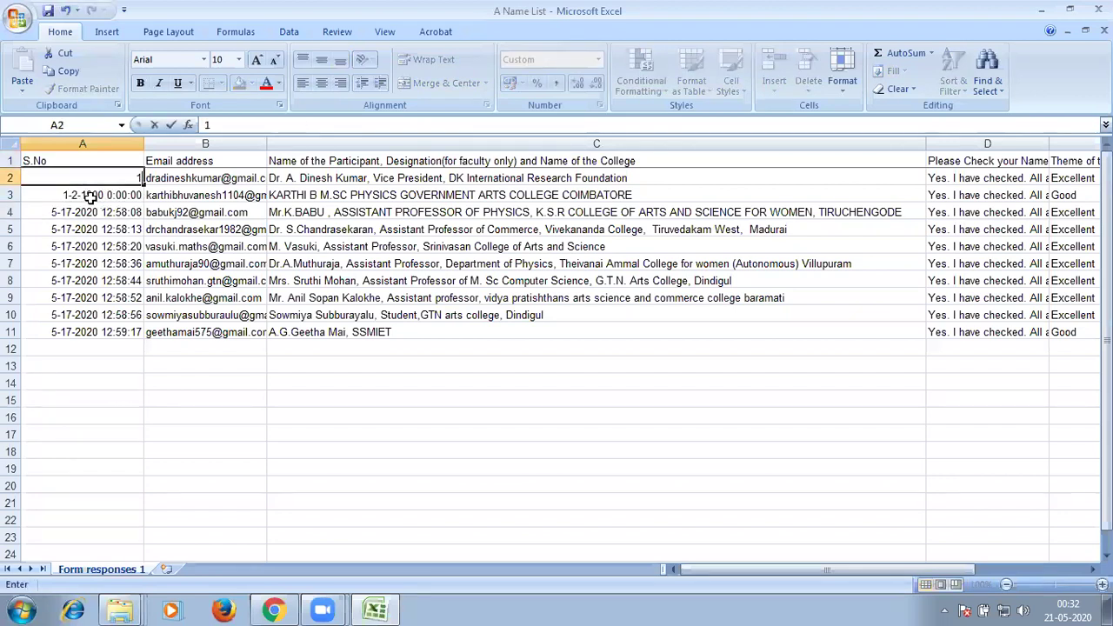
left_click(91, 198)
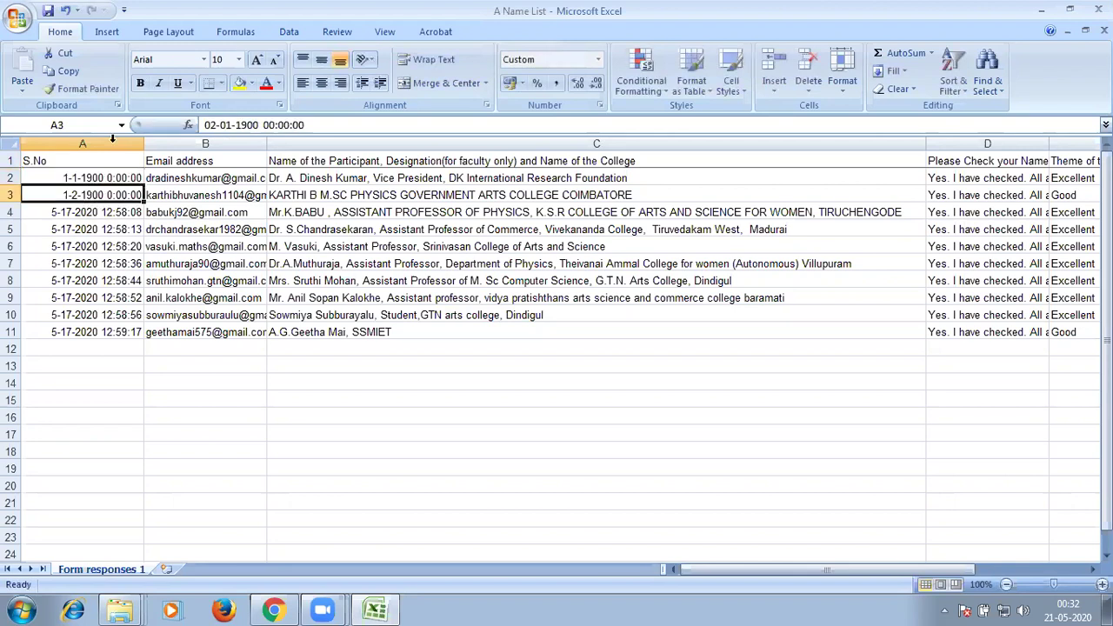
right_click(112, 141)
left_click(163, 245)
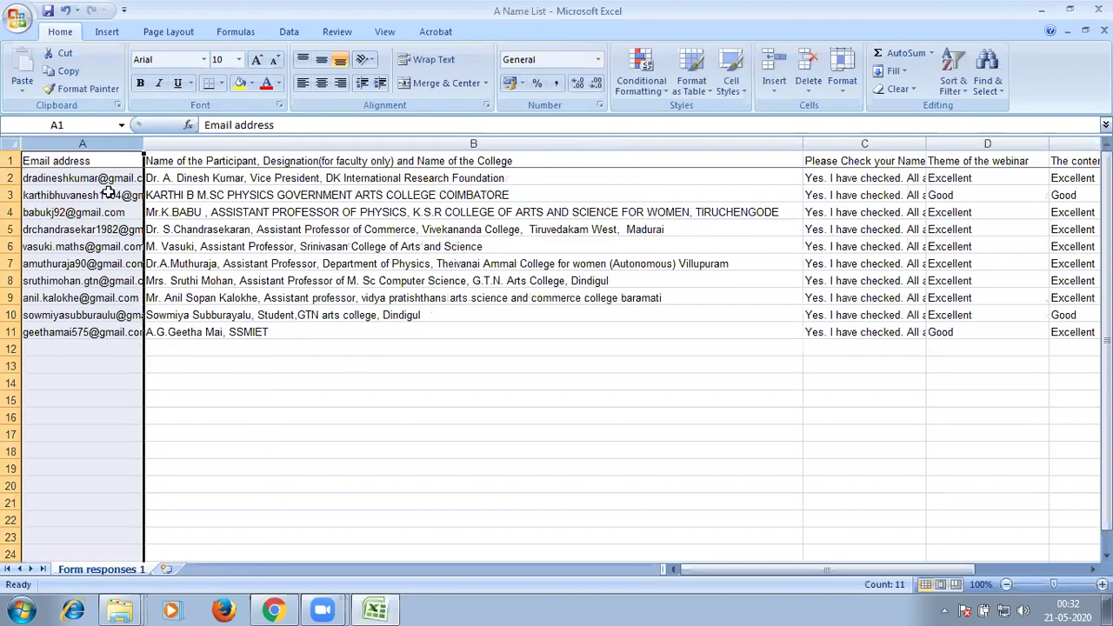
Replace the Email address heading with 'S. No' and fill serial numbers 1 to 10 below it.
left_click(88, 163)
type("S")
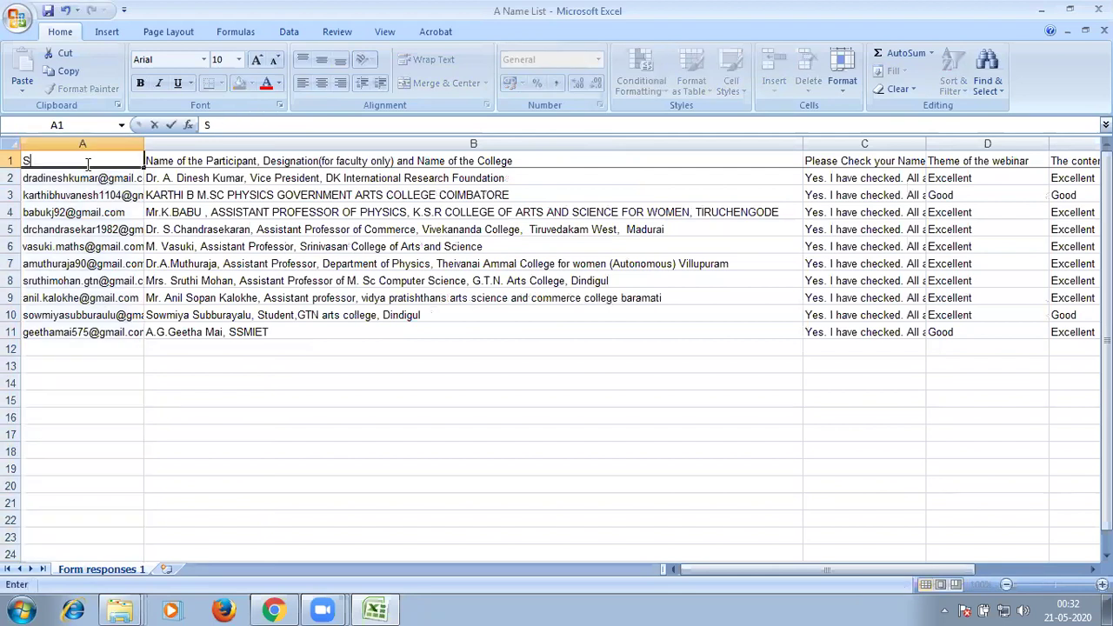
type(". No")
key("Return")
type("1")
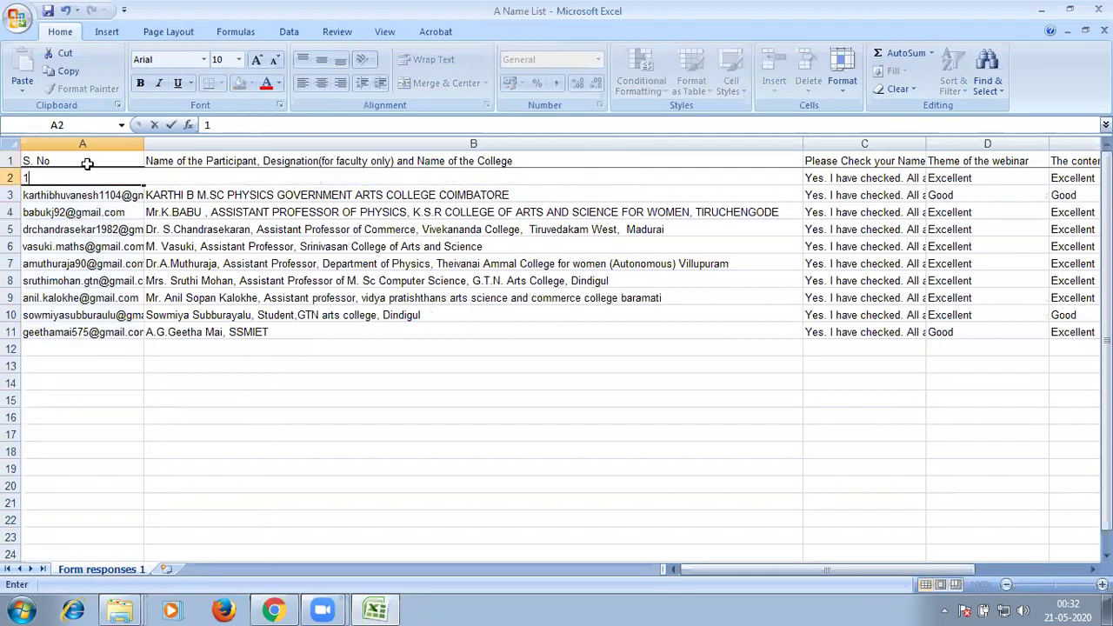
key("Return")
type("2")
key("Return")
left_click_drag(103, 179, 139, 296)
left_click_drag(145, 149, 139, 320)
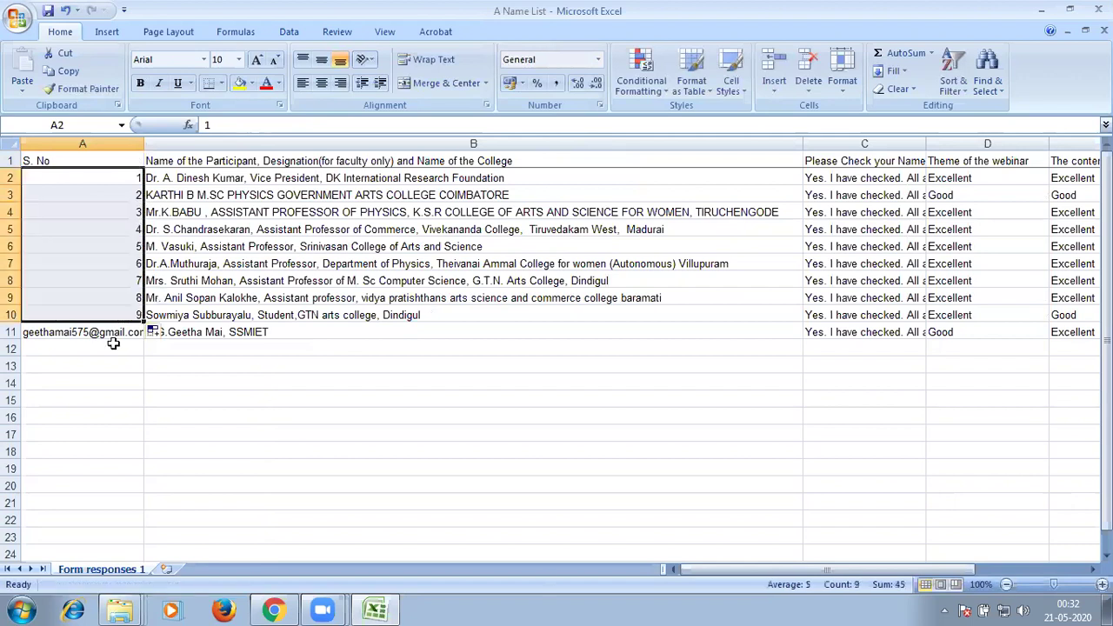
key("ctrl+Down")
key("Down")
key("Down")
left_click_drag(122, 246, 139, 316)
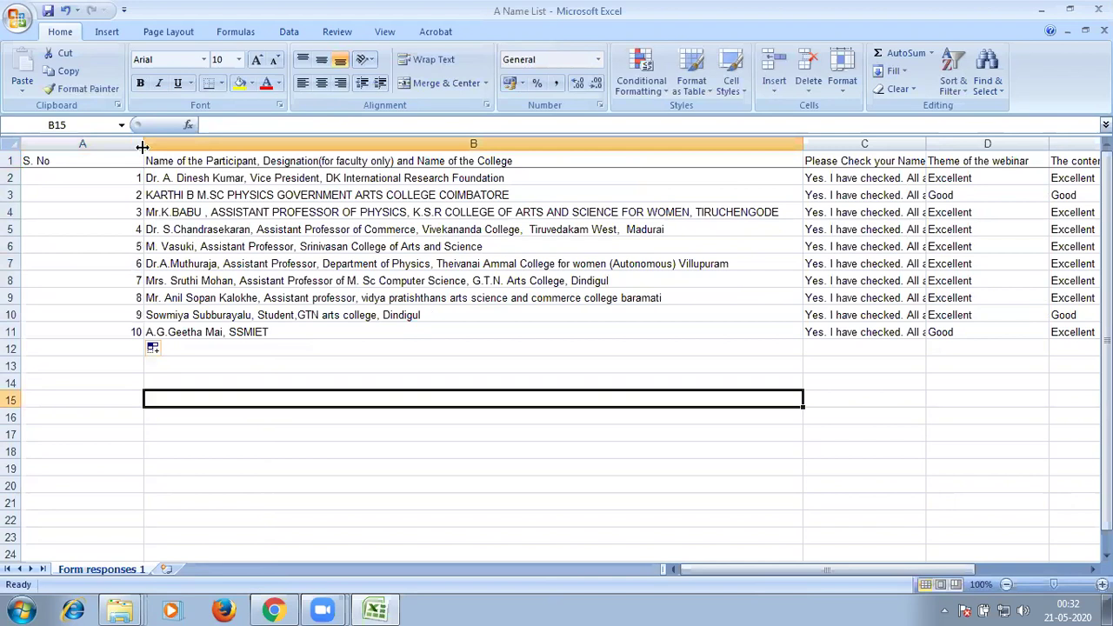
double_click(144, 144)
left_click_drag(773, 143, 574, 143)
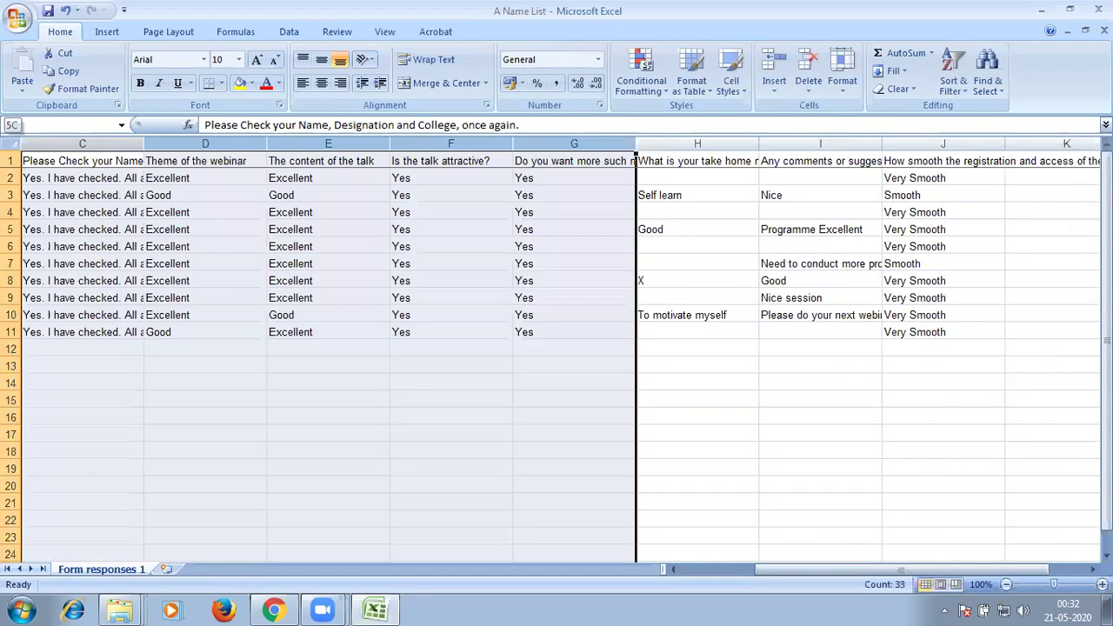
Delete the unneeded response columns C:U and narrow the participant names column.
left_click_drag(654, 189, 658, 249)
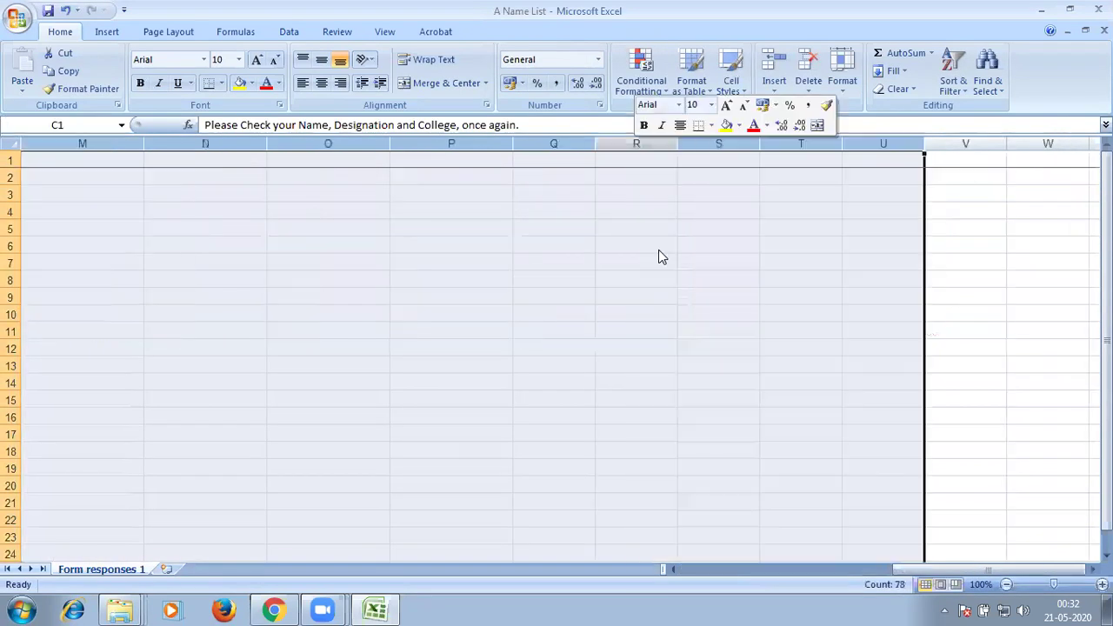
key("Delete")
scroll(338, 413, "left", 5)
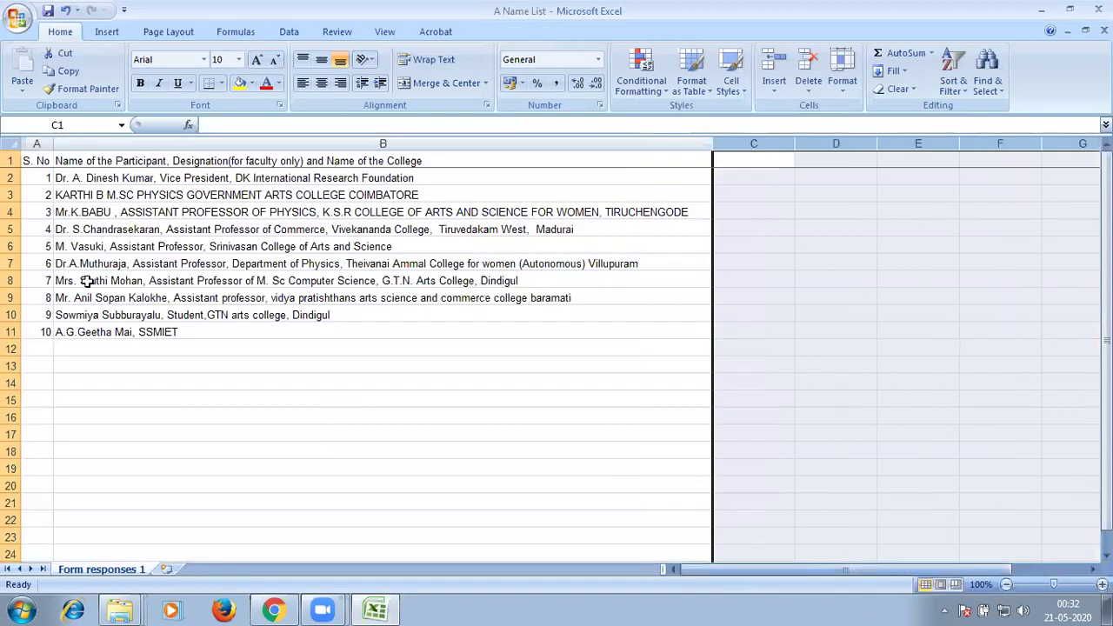
left_click(382, 416)
left_click_drag(707, 144, 436, 165)
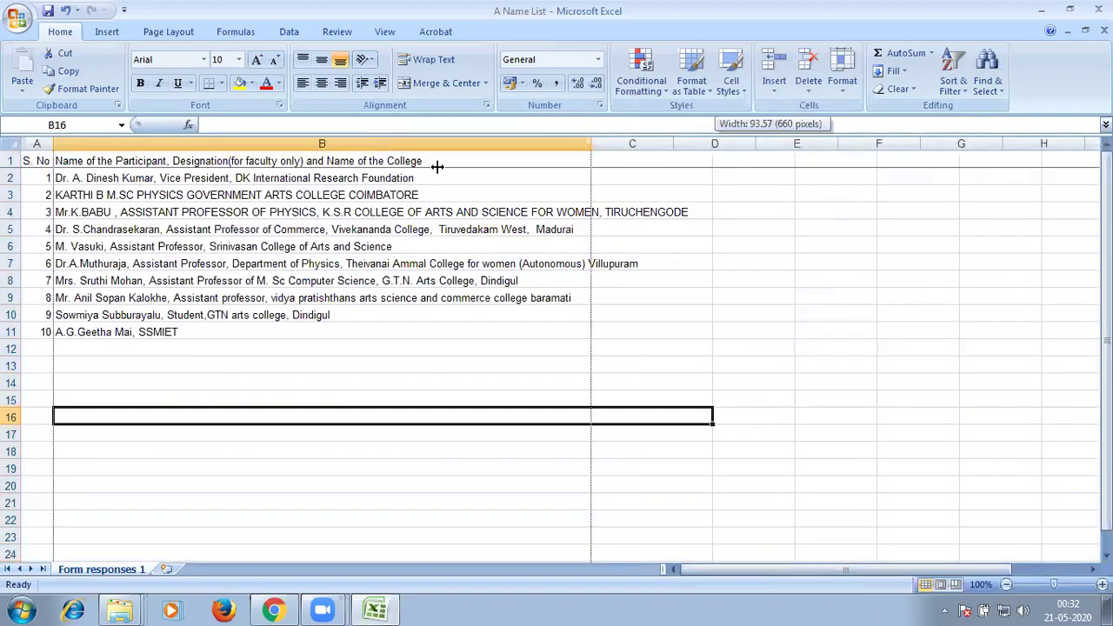
Wrap text across the sheet and AutoFit row heights to the wrapped names.
left_click(11, 143)
key("alt+h")
key("w")
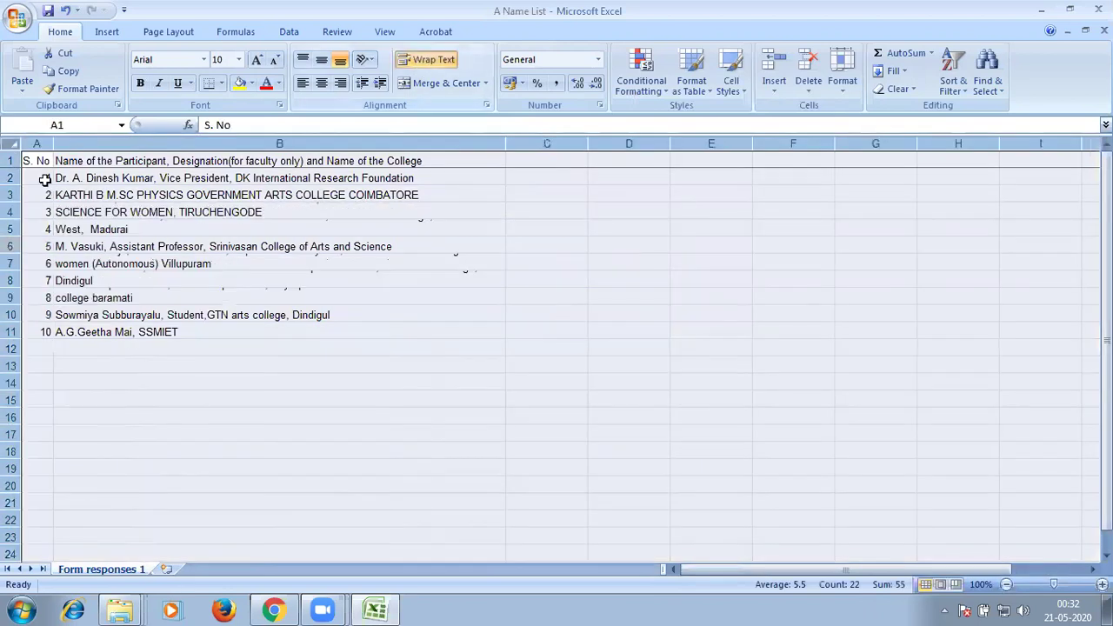
left_click(12, 143)
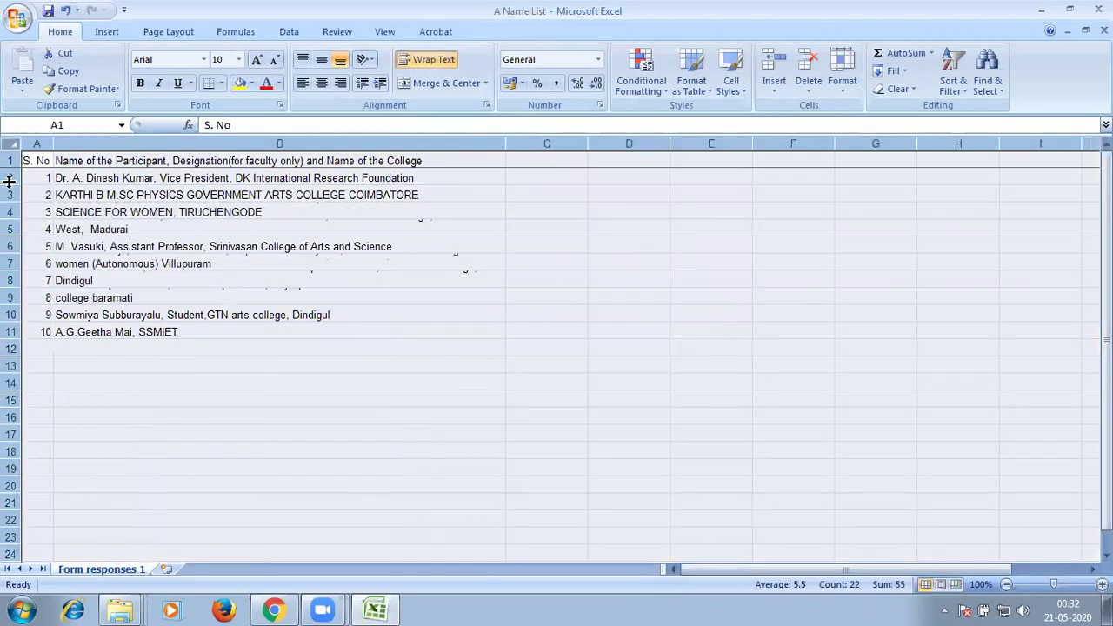
key("alt+h")
key("o")
key("a")
Apply All Borders to the table range A1:B11.
key("ctrl+Home")
key("shift+Right")
key("shift+Down")
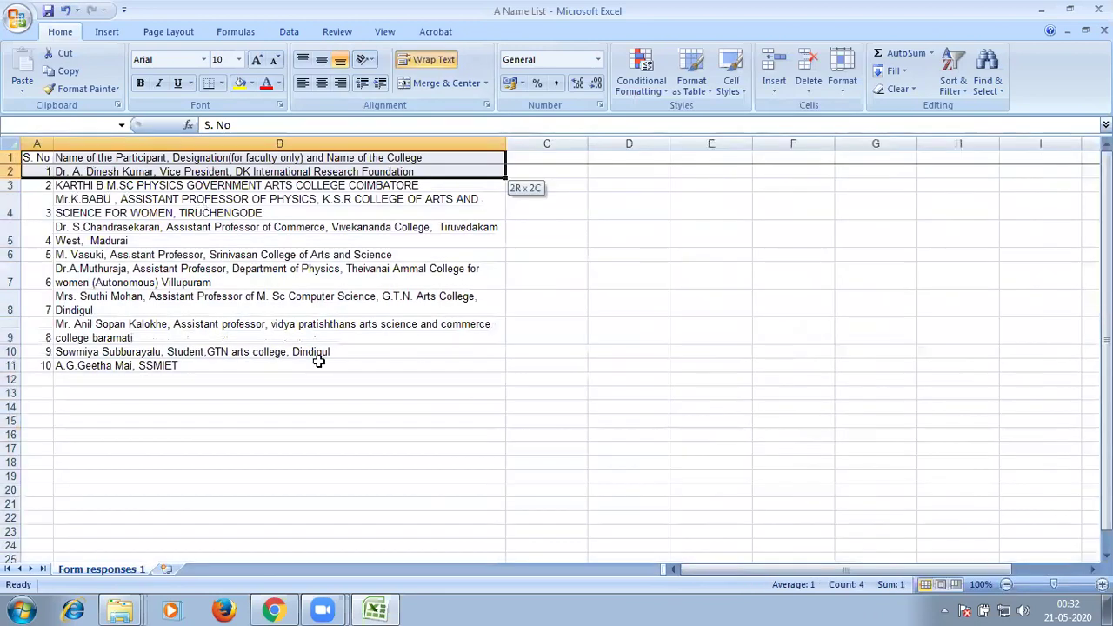
key("ctrl+shift+Down")
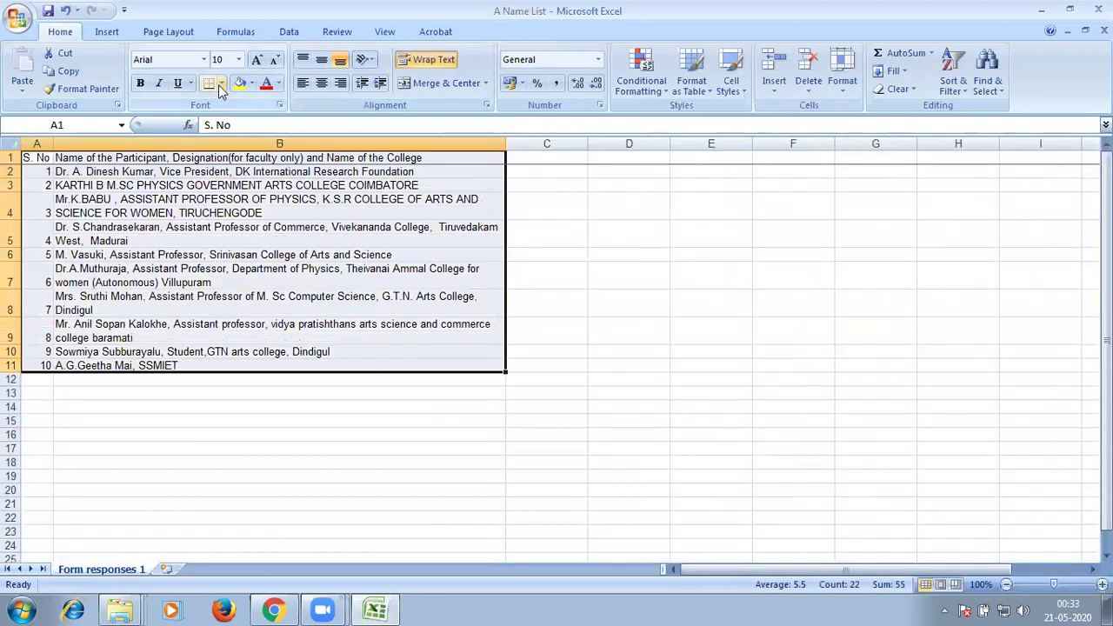
key("alt+h")
key("b")
key("a")
left_click(628, 330)
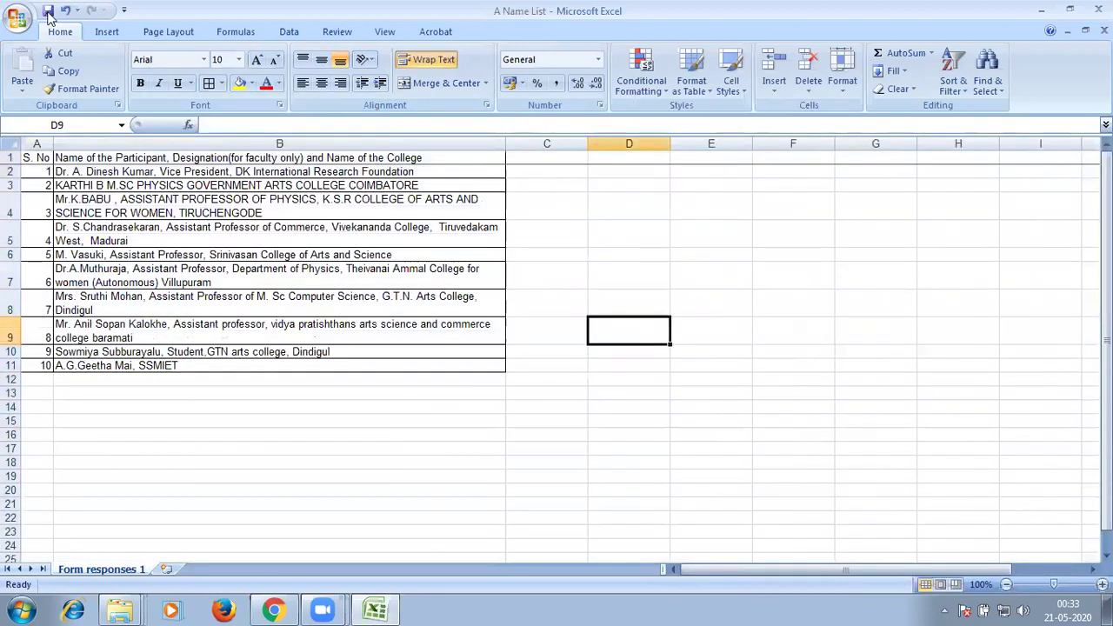
Print the sheet to Adobe PDF, saving 'A Name List.pdf' in the Bulk Upoad folder.
left_click(17, 17)
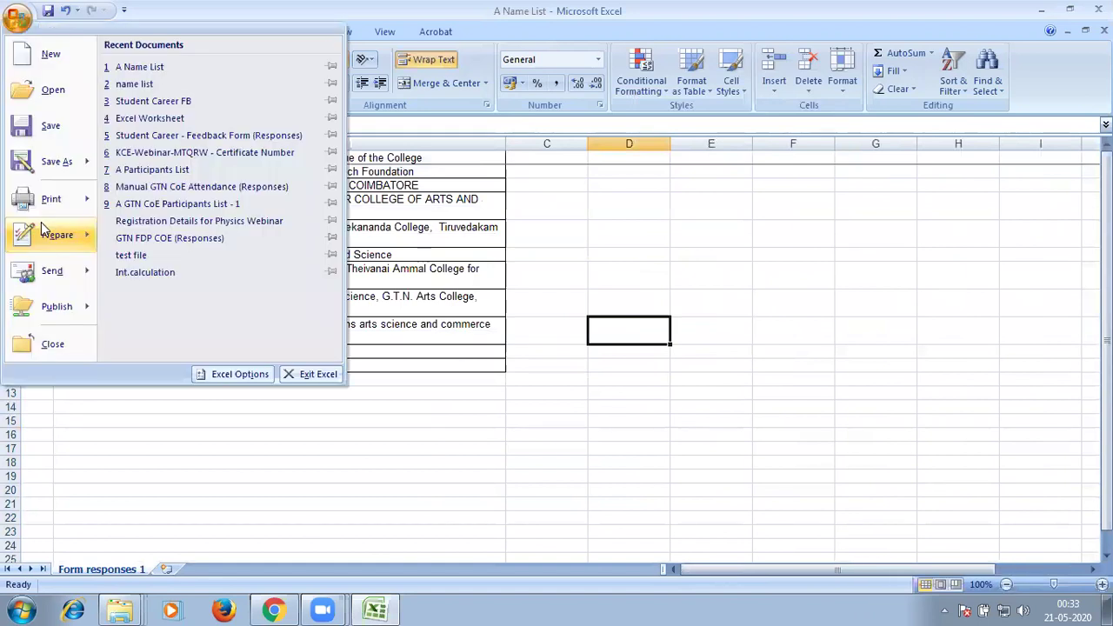
left_click(52, 199)
left_click(641, 415)
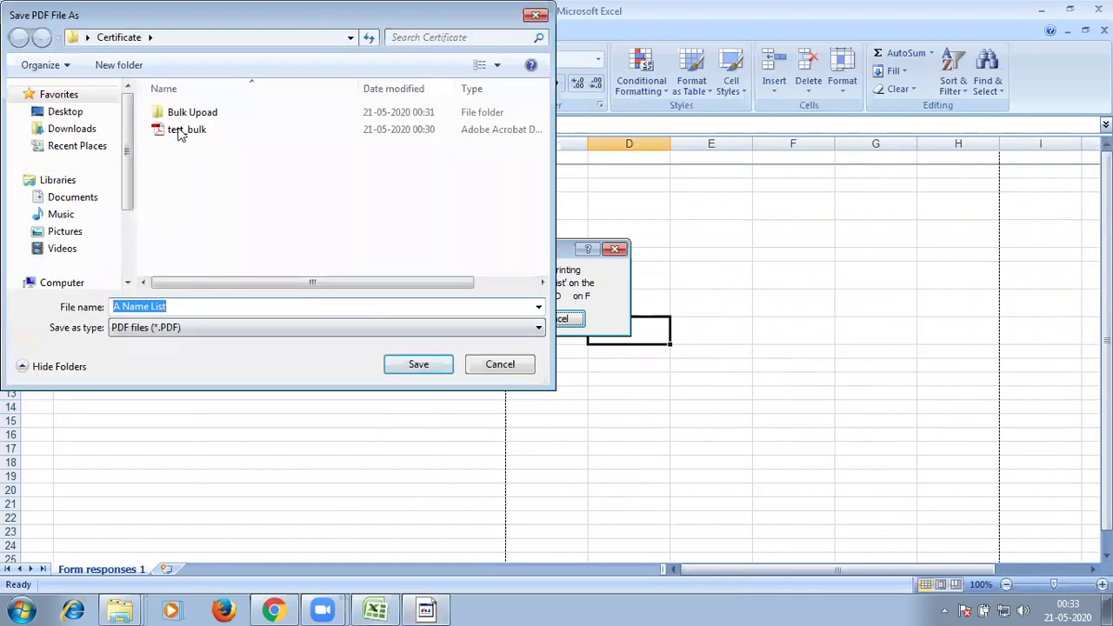
left_click(192, 113)
left_click(418, 365)
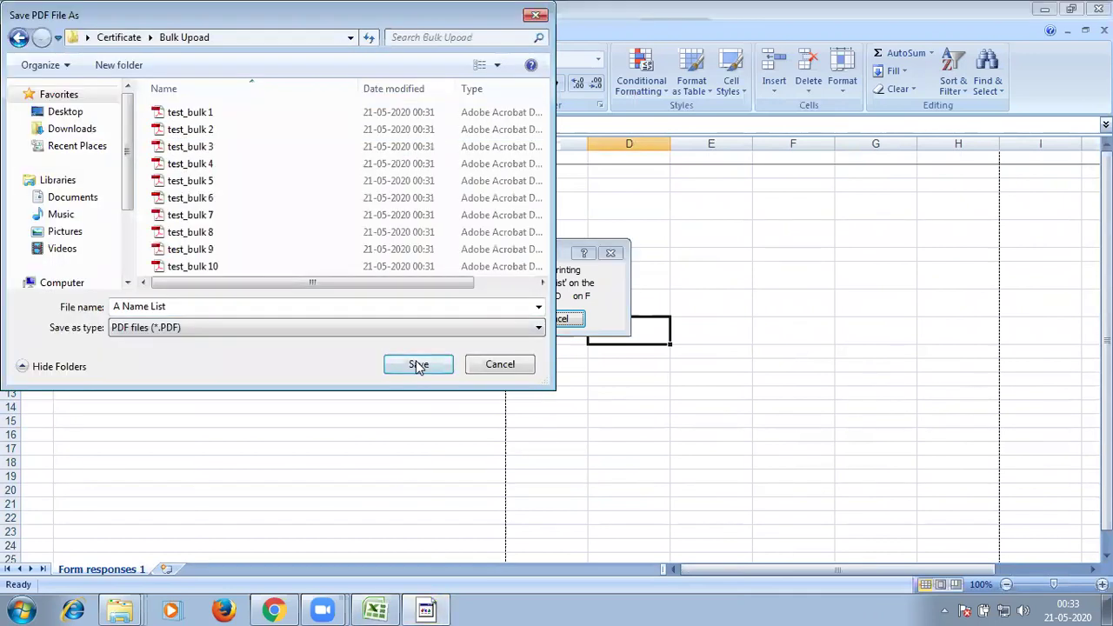
left_click(425, 371)
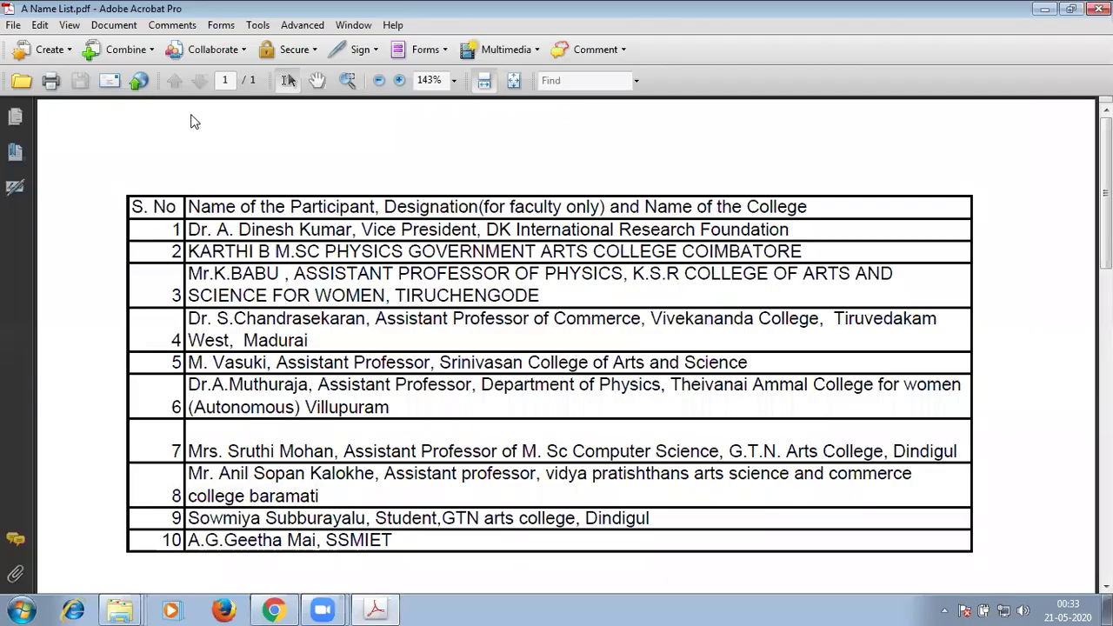
Close the new PDF, then open and review the test_bulk 10 certificate before closing Acrobat.
key("alt+F4")
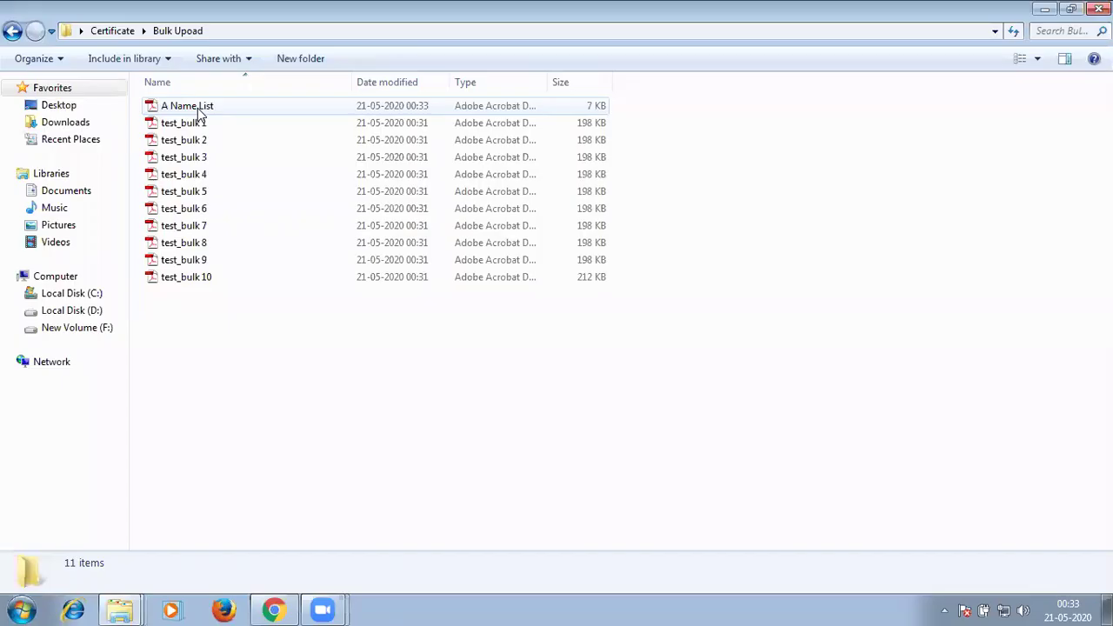
left_click(188, 105)
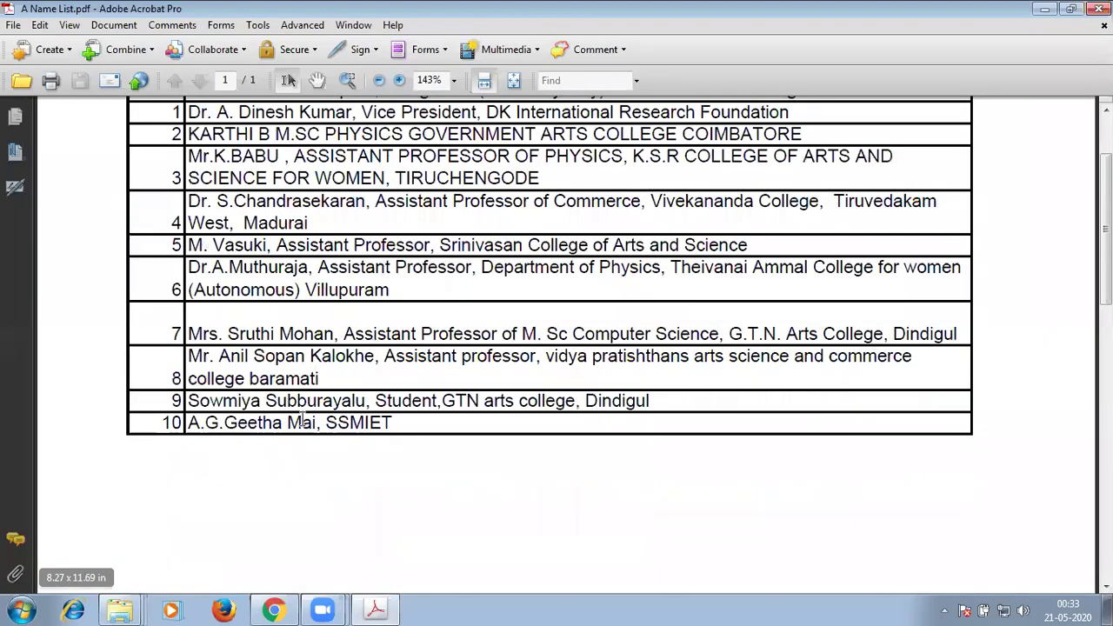
key("alt+F4")
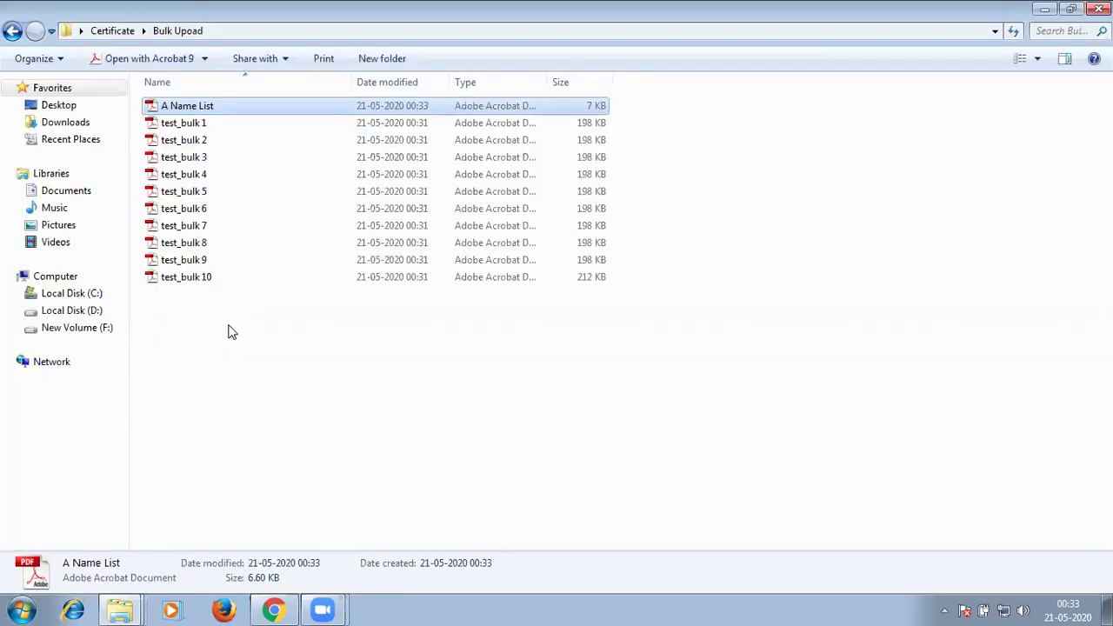
double_click(184, 281)
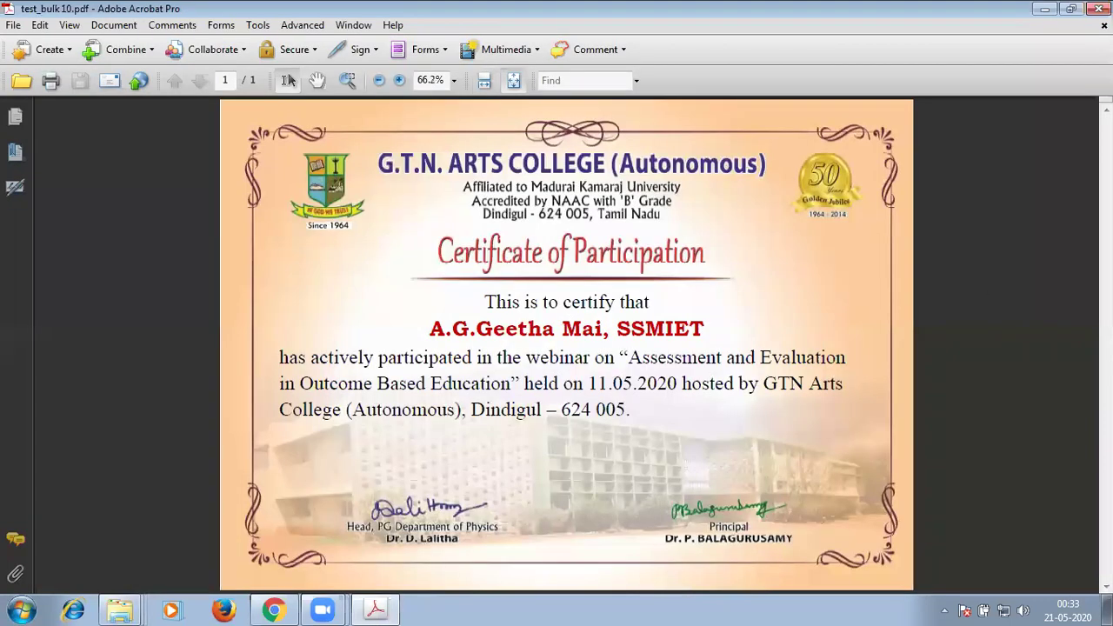
key("alt+F4")
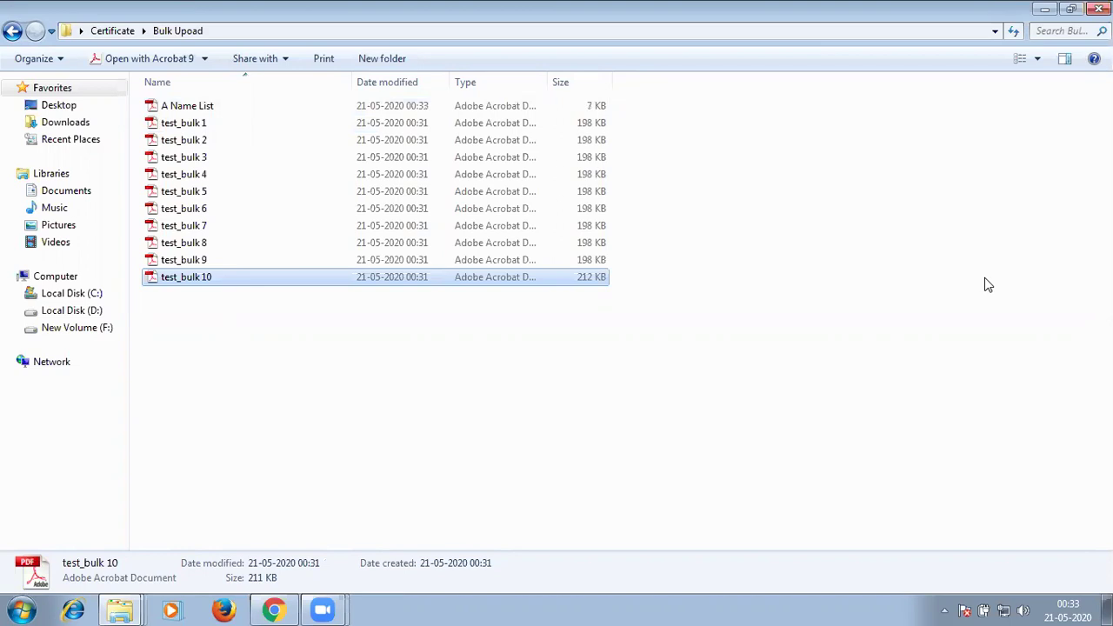
Return Explorer to the Certificate folder, adjust its window size, and bring Chrome's Google Drive forward.
left_click(11, 32)
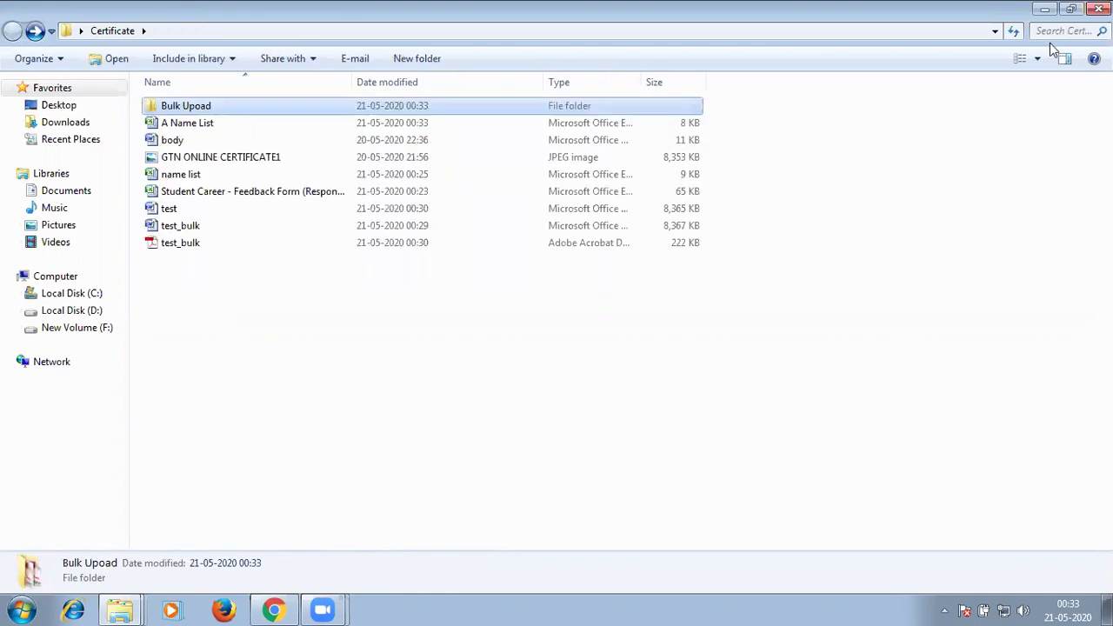
double_click(957, 16)
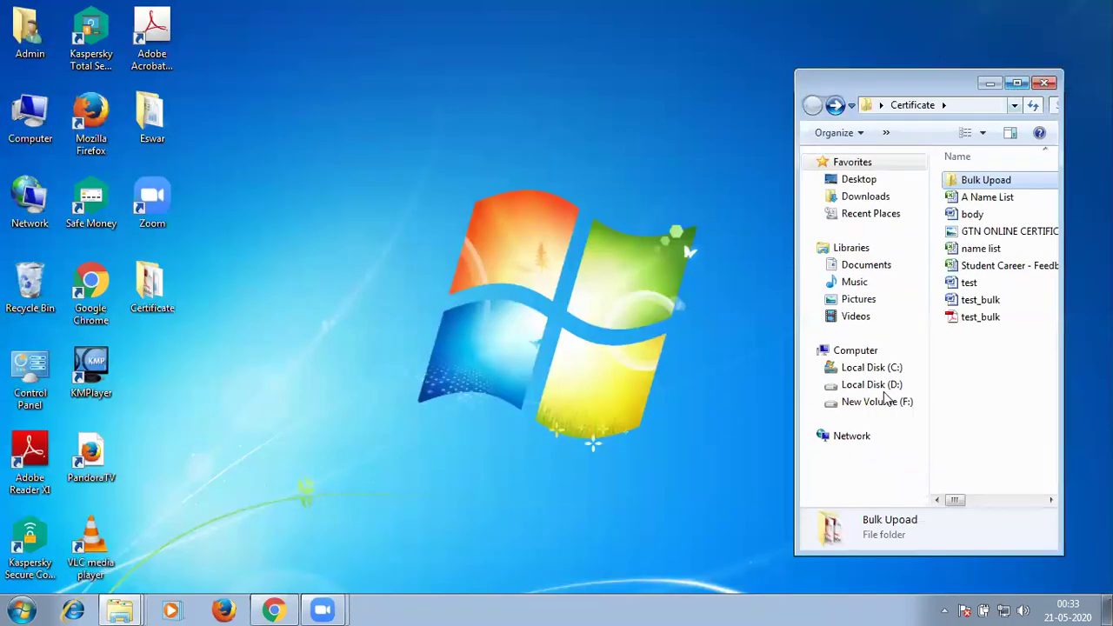
left_click(1016, 82)
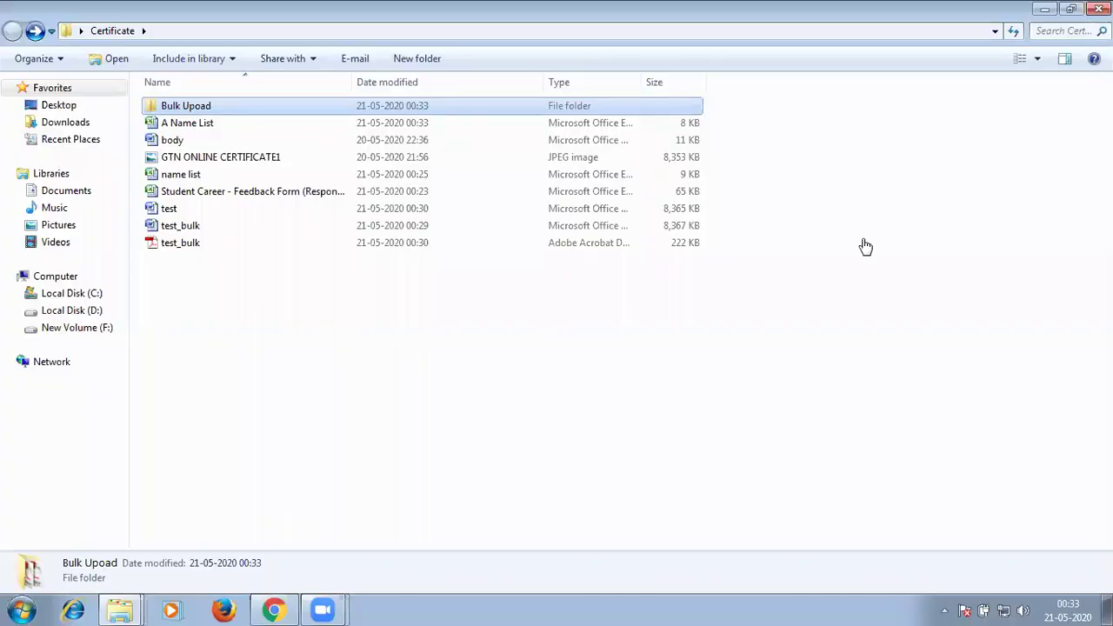
key("super+Down")
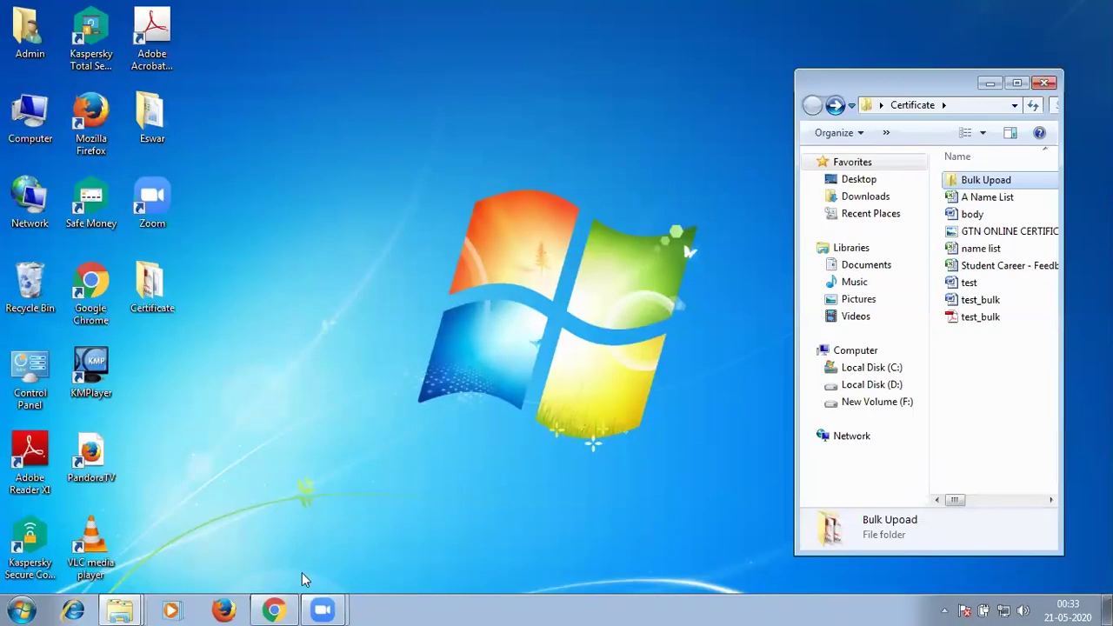
left_click(273, 609)
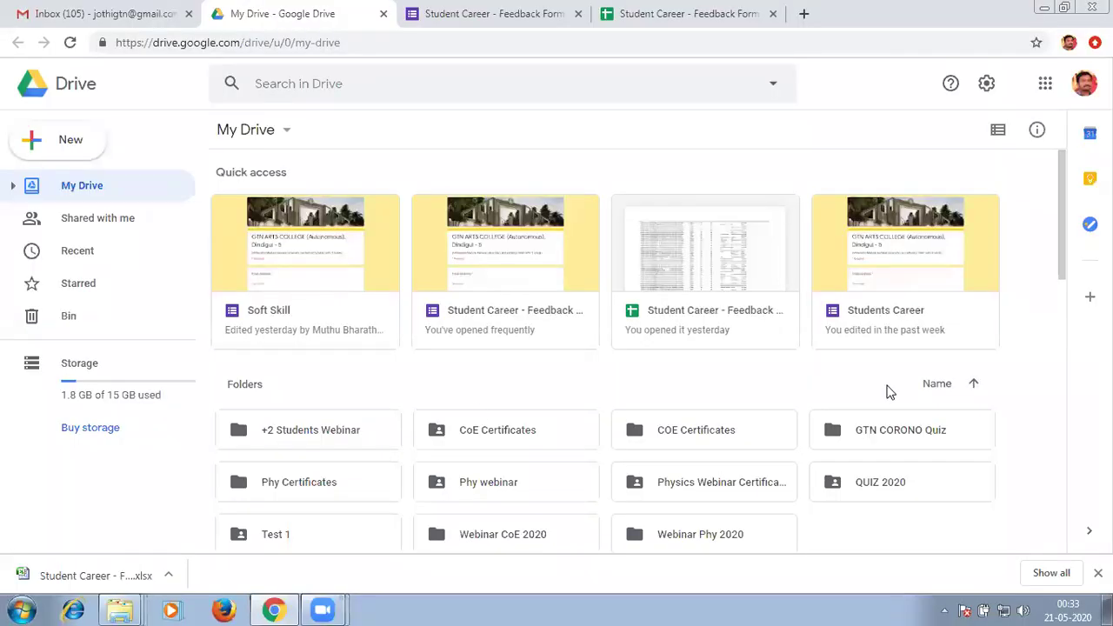
Upload the Bulk Upoad folder from Certificate into My Drive, approving all 11 files.
scroll(872, 365, "down", 3)
right_click(867, 309)
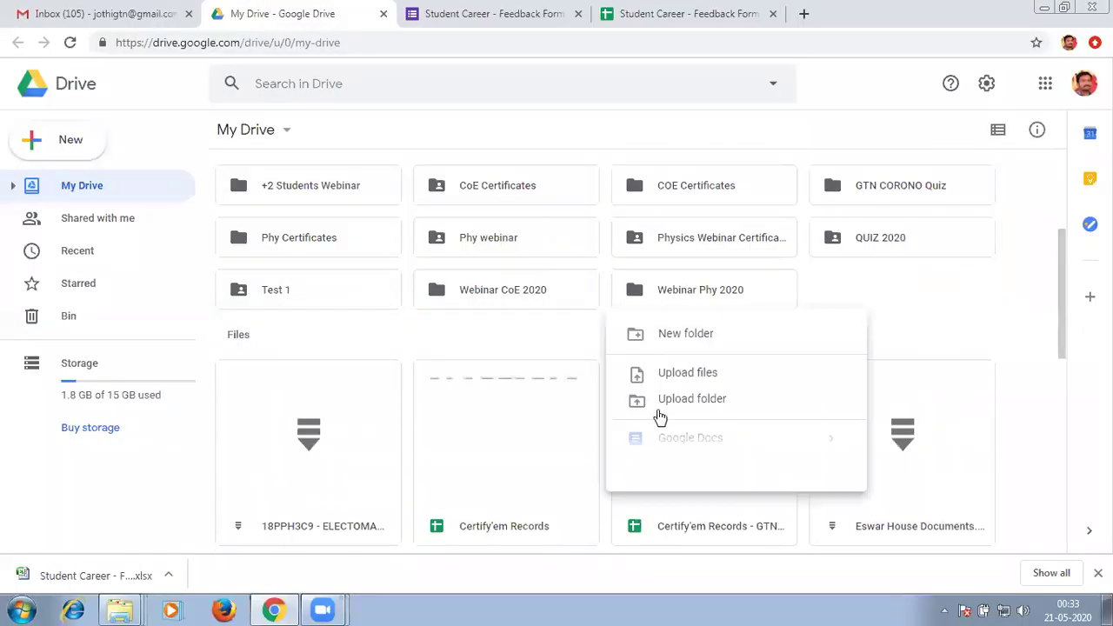
left_click(669, 406)
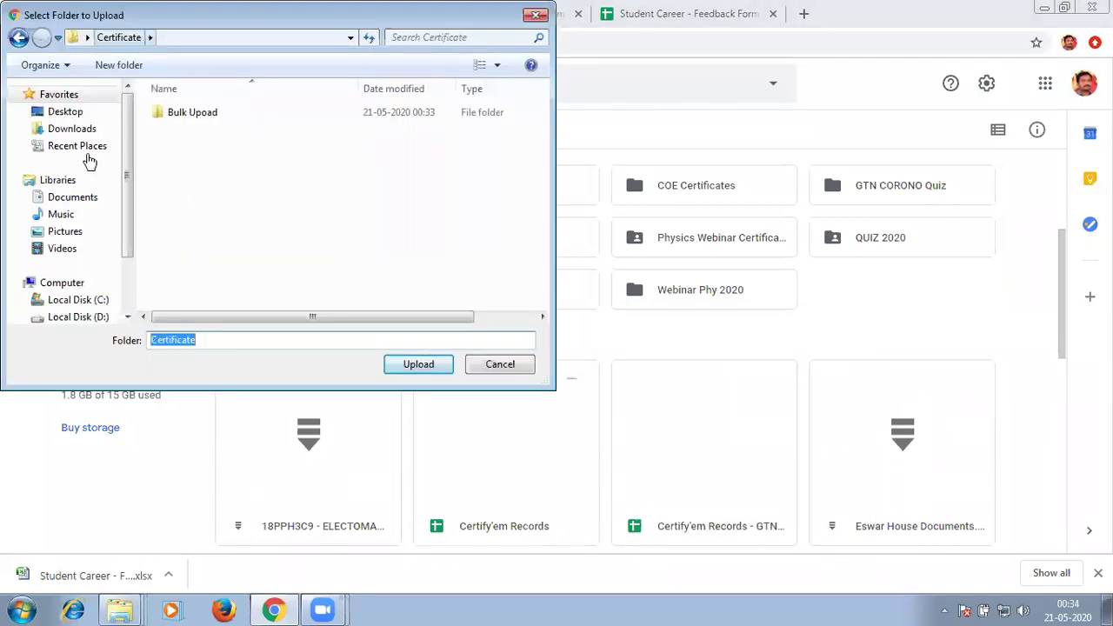
double_click(213, 289)
left_click(182, 113)
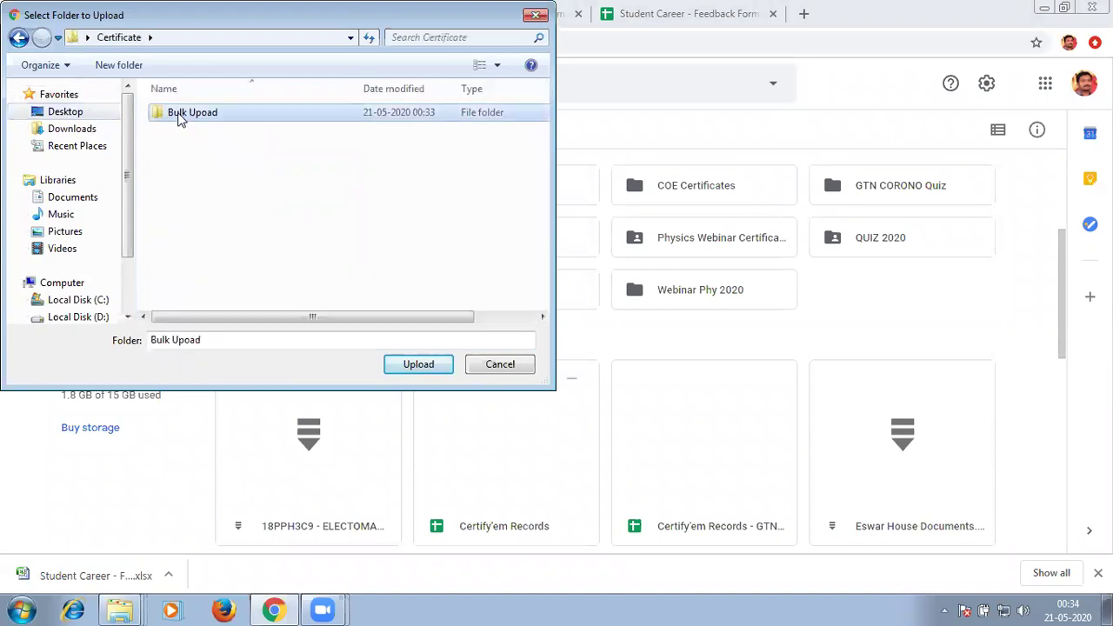
left_click(415, 365)
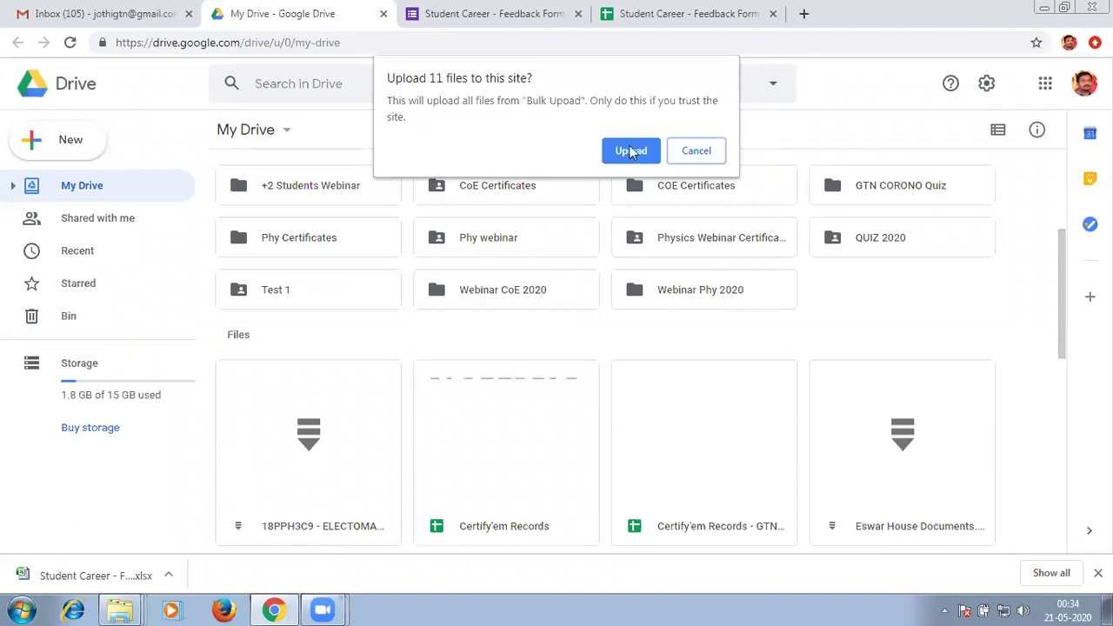
key("Return")
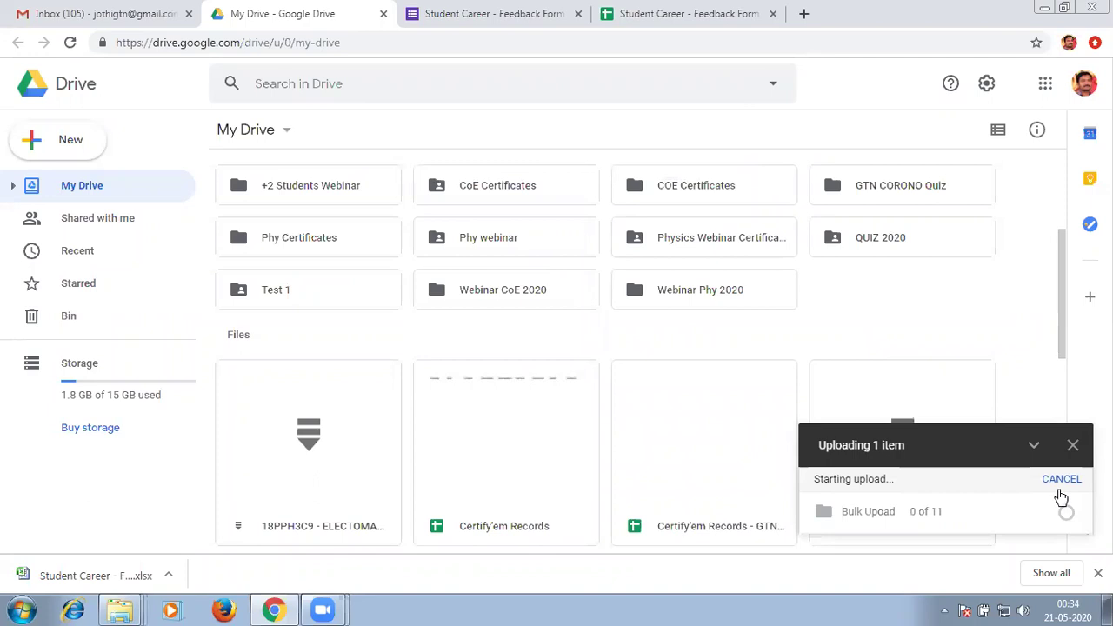
mouse_move(887, 512)
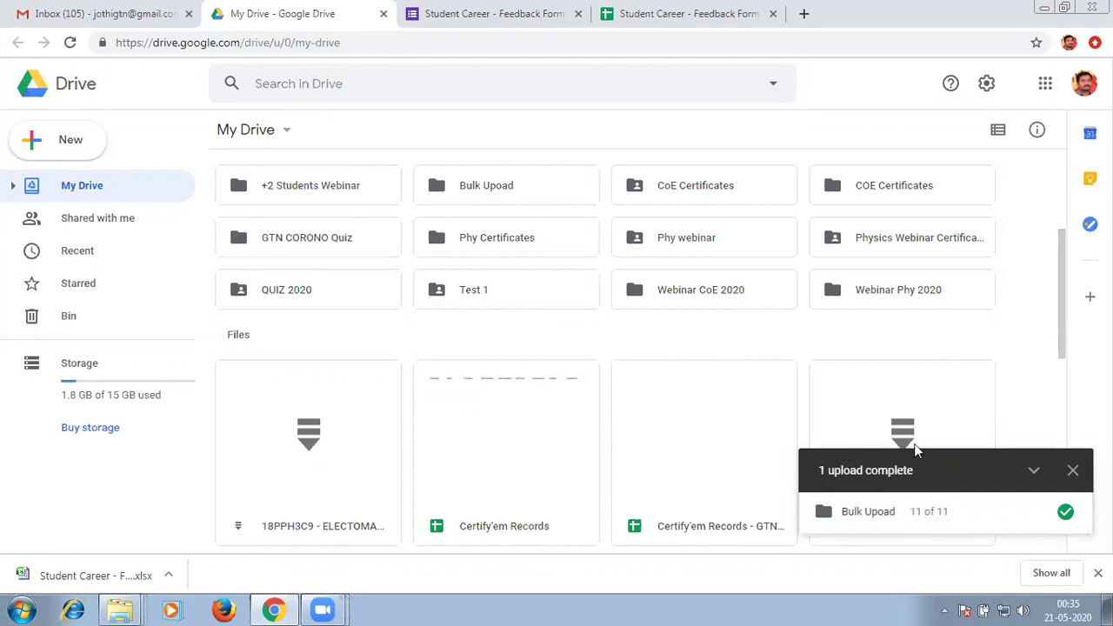
Select the uploaded Bulk Upoad folder and stop editors from changing permissions or resharing.
left_click(1071, 470)
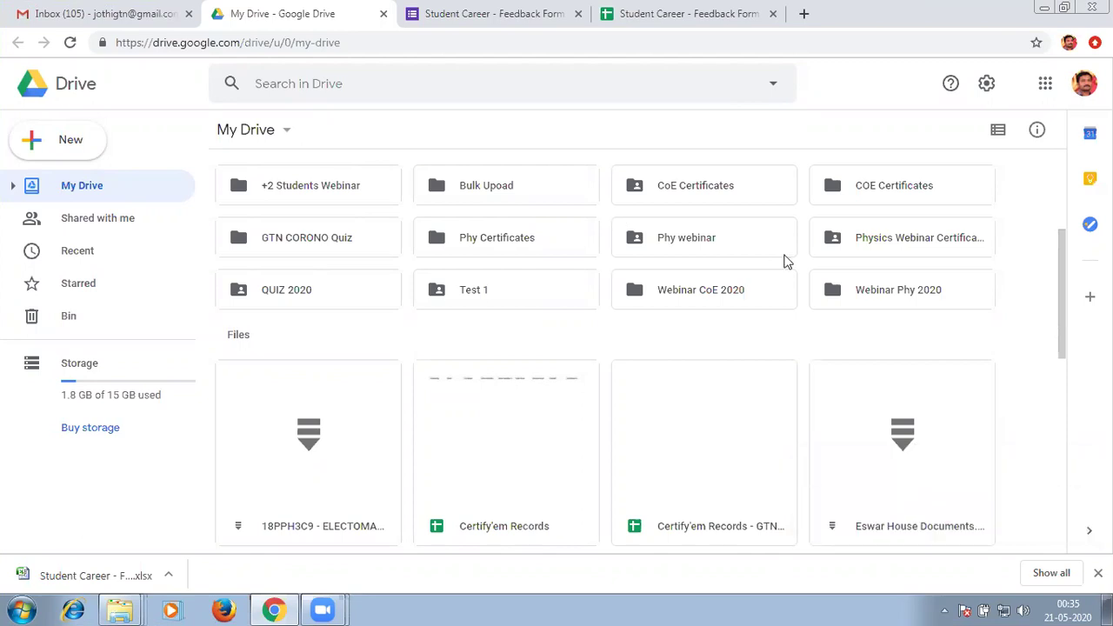
left_click(484, 189)
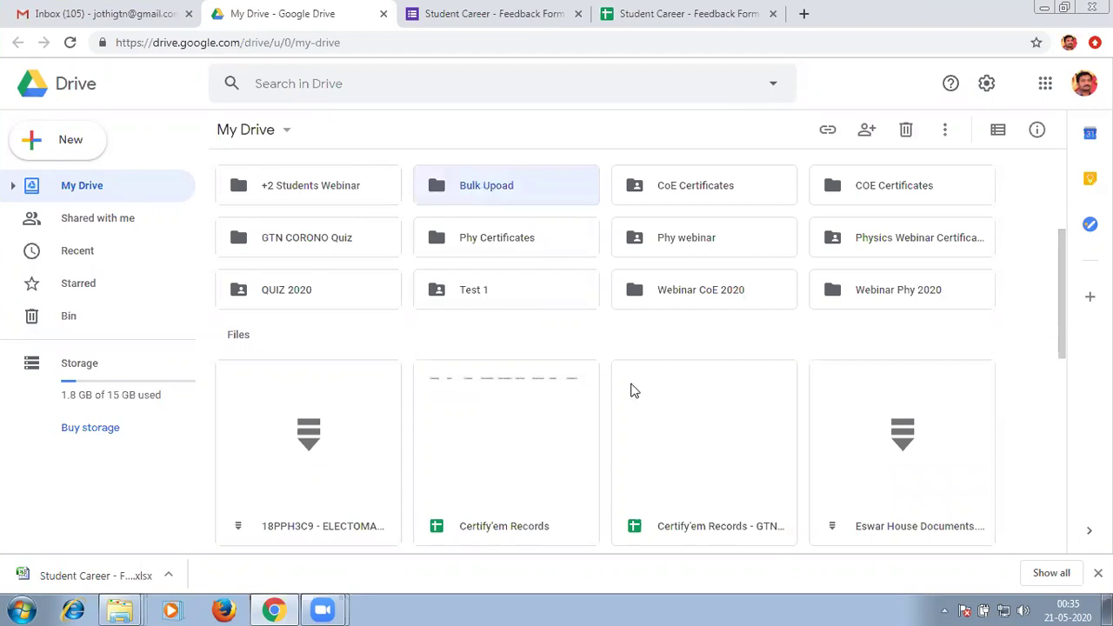
left_click(610, 317)
left_click(492, 192)
key("Escape")
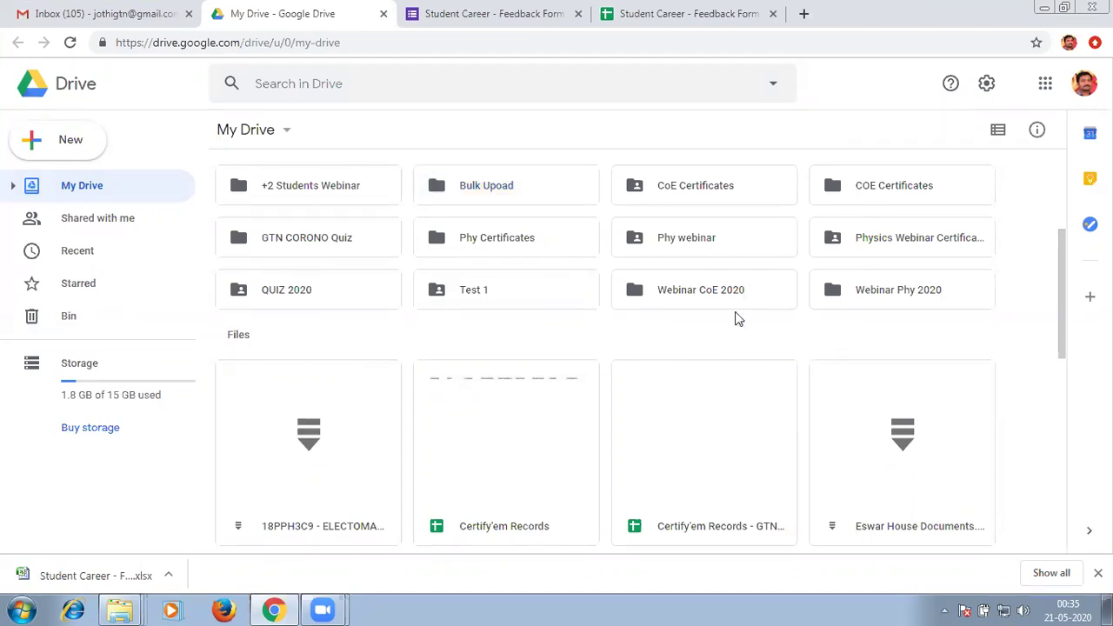
left_click(493, 192)
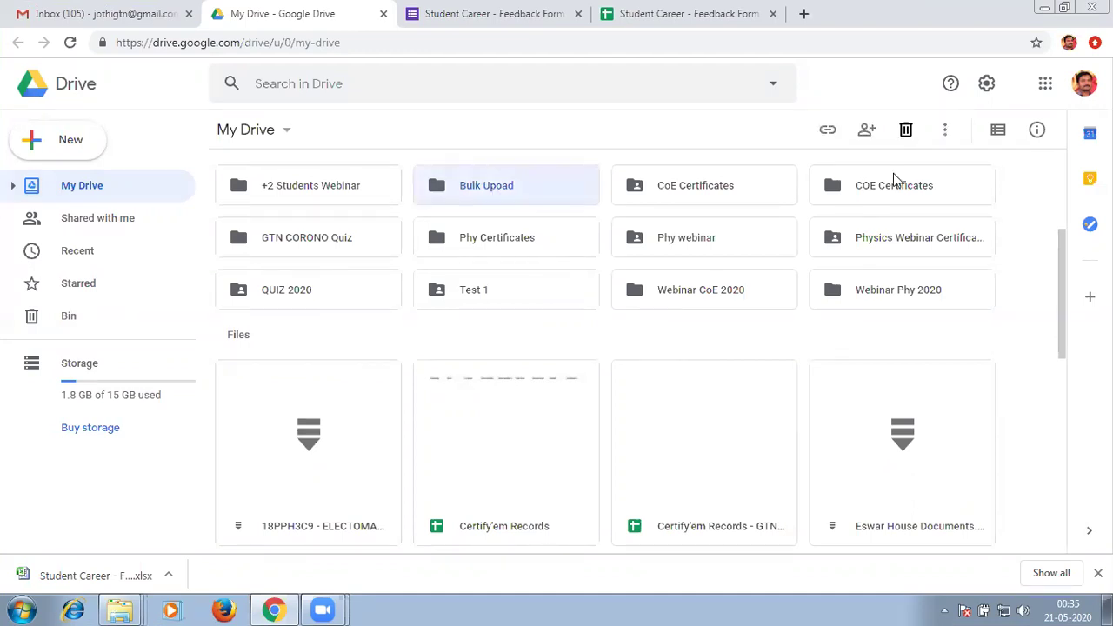
left_click(867, 135)
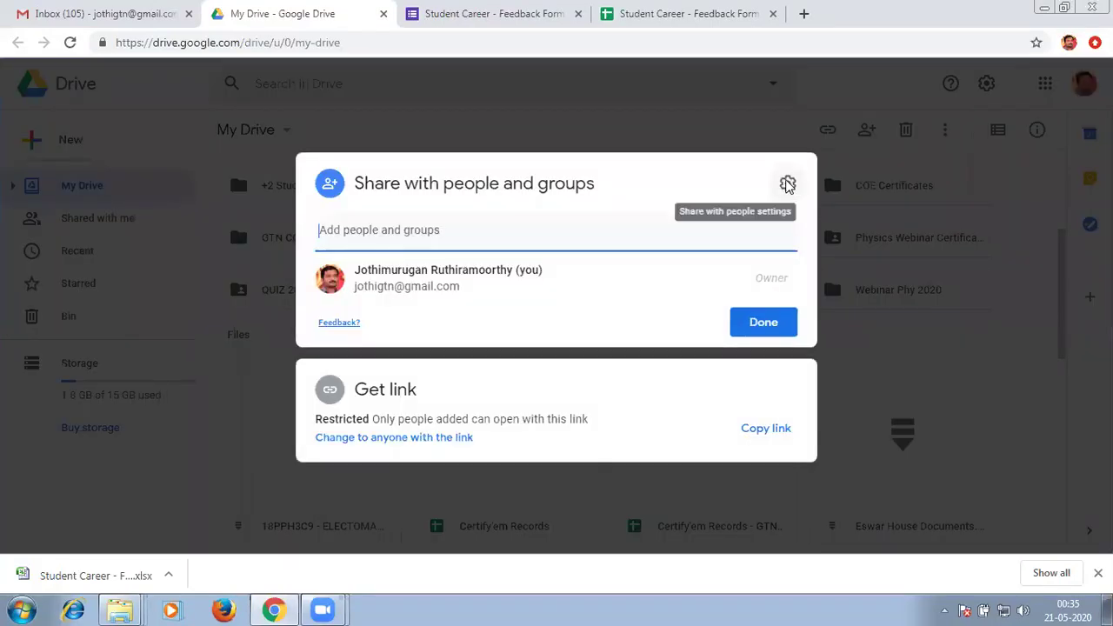
left_click(786, 184)
left_click(361, 255)
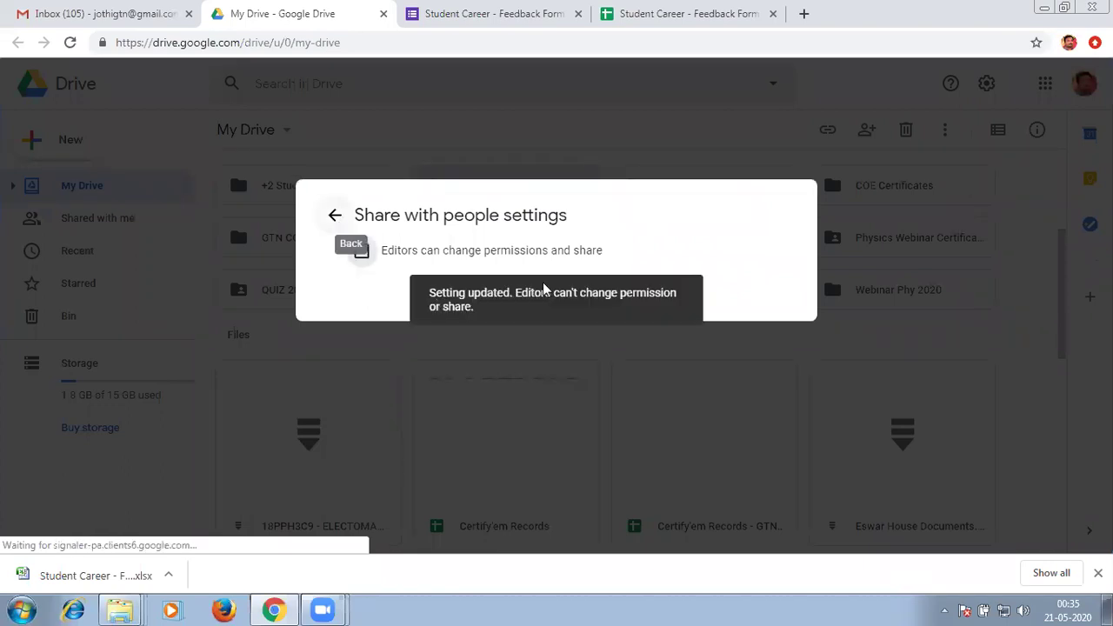
left_click(335, 224)
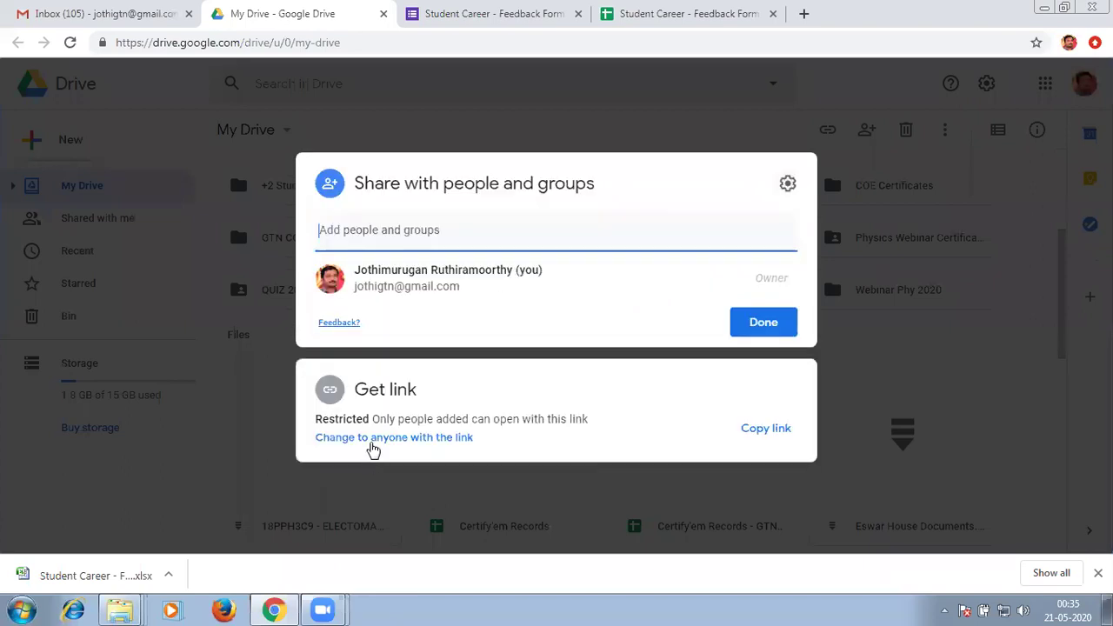
Give anyone with the link Editor access, copy the folder link, and finish sharing.
left_click(363, 442)
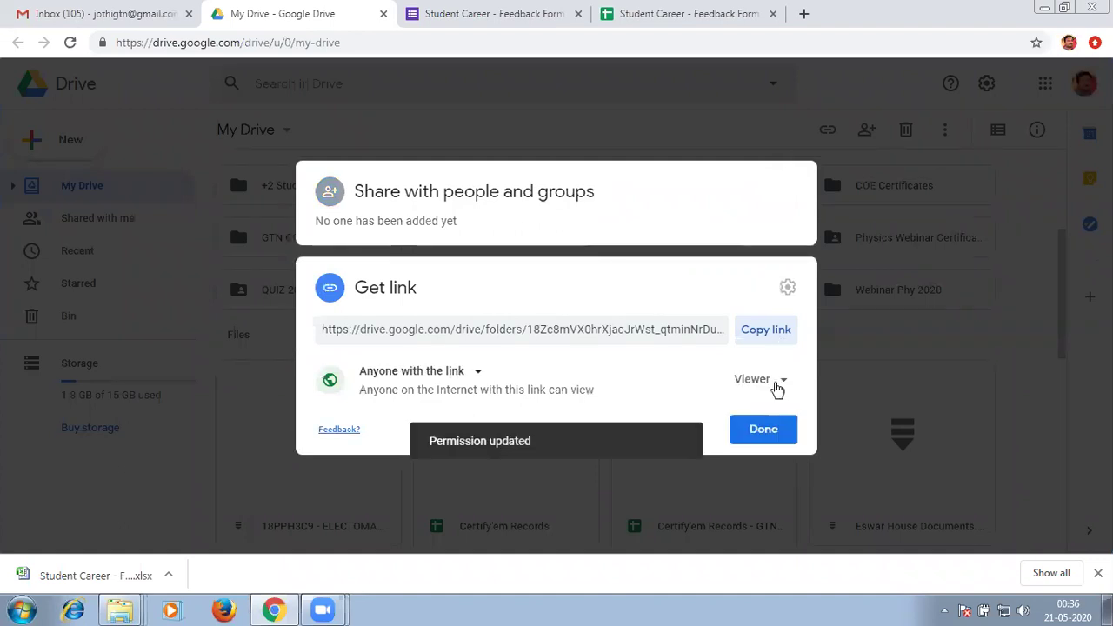
left_click(775, 387)
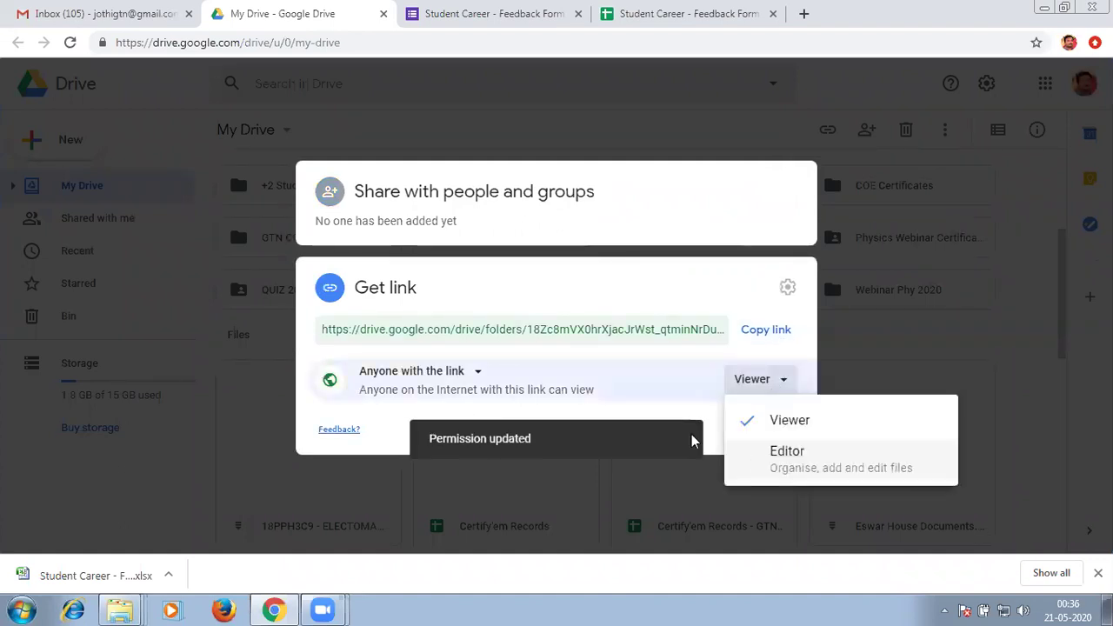
left_click(756, 454)
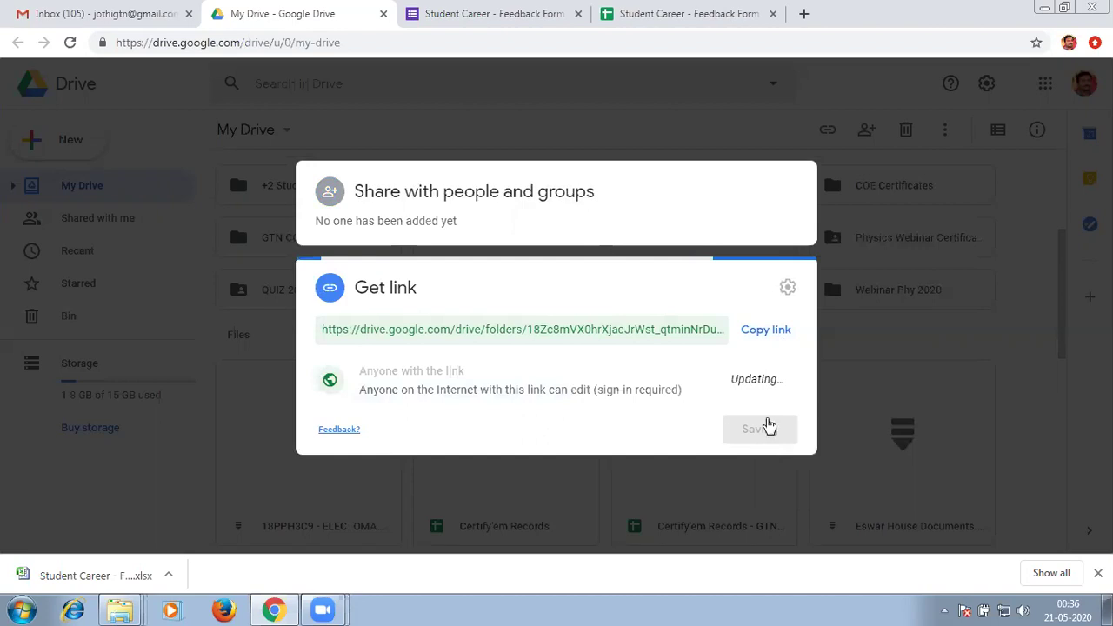
left_click(763, 336)
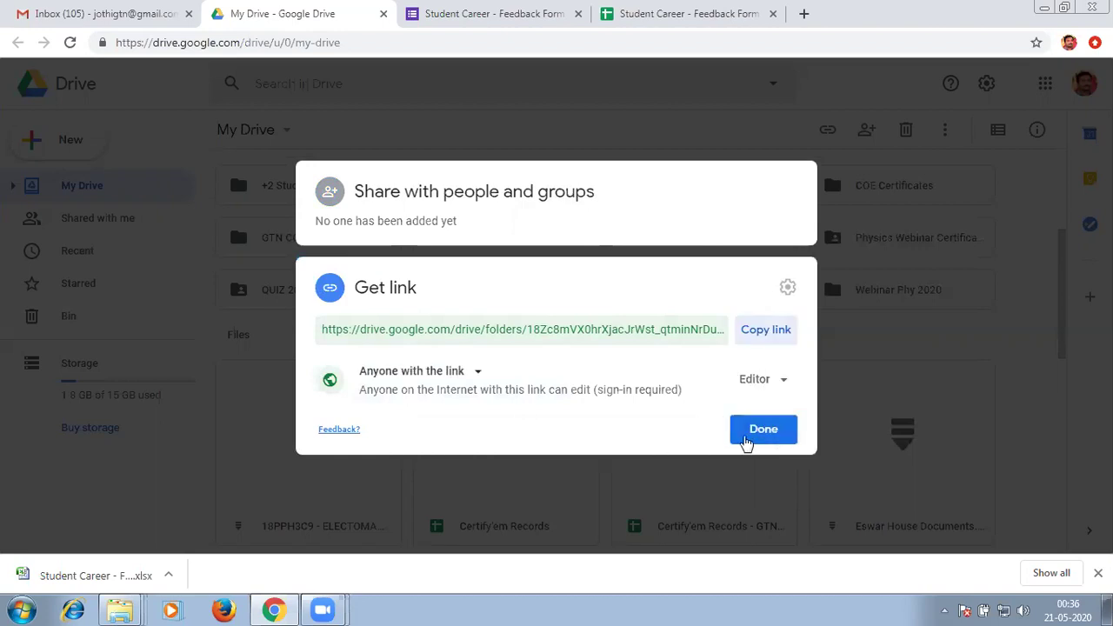
left_click(556, 252)
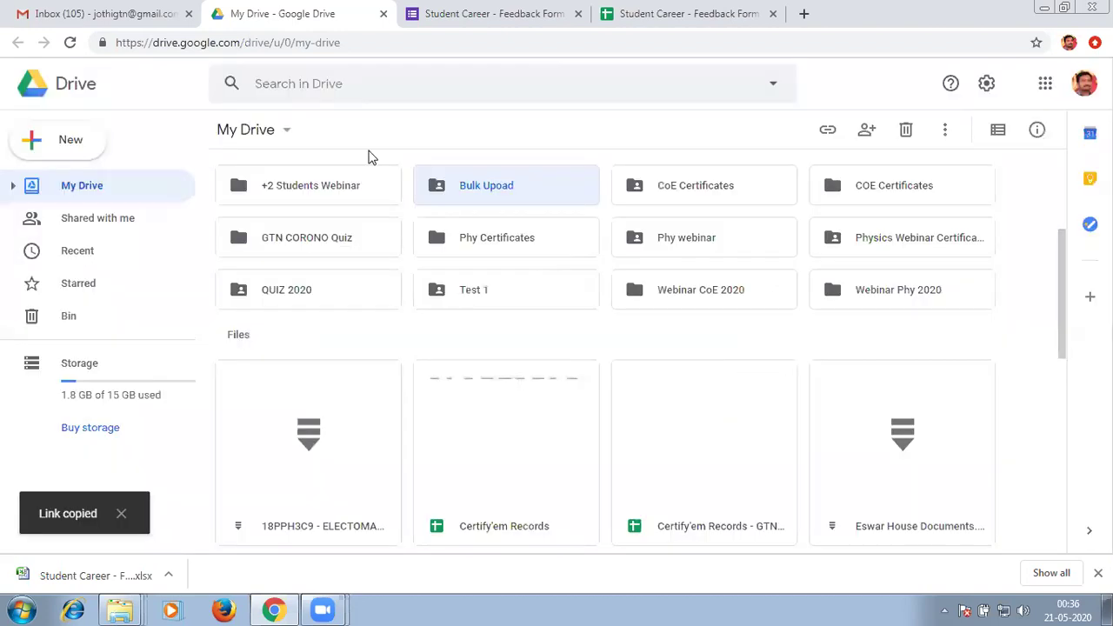
left_click(126, 17)
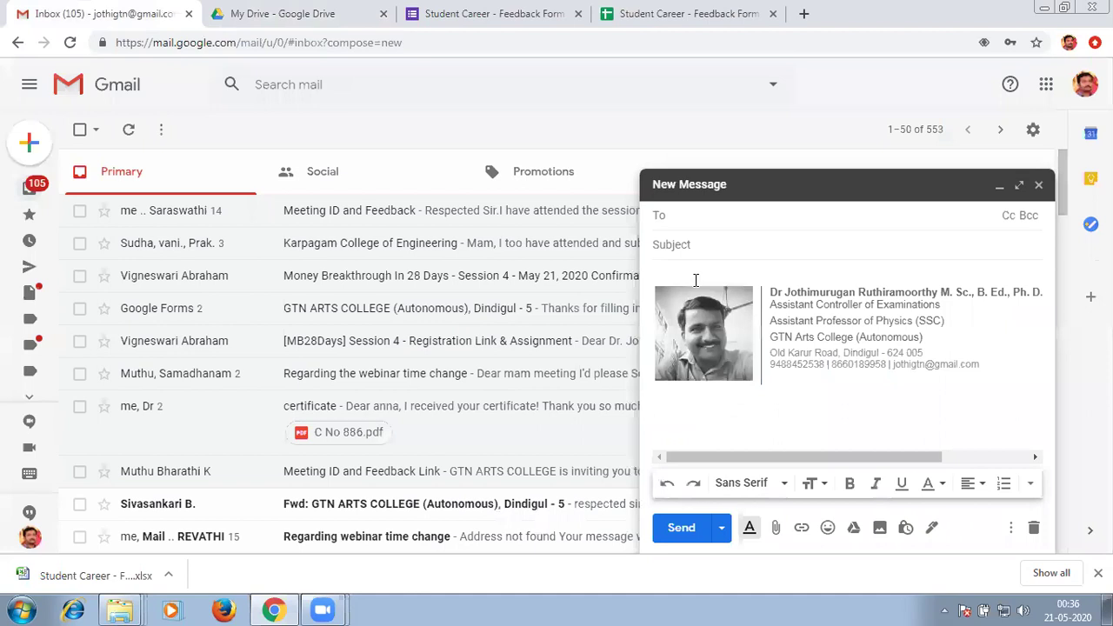
Compose a message with the Drive folder link, the recipient's address, and subject 'certificate'.
left_click(696, 280)
key("ctrl+v")
left_click(715, 214)
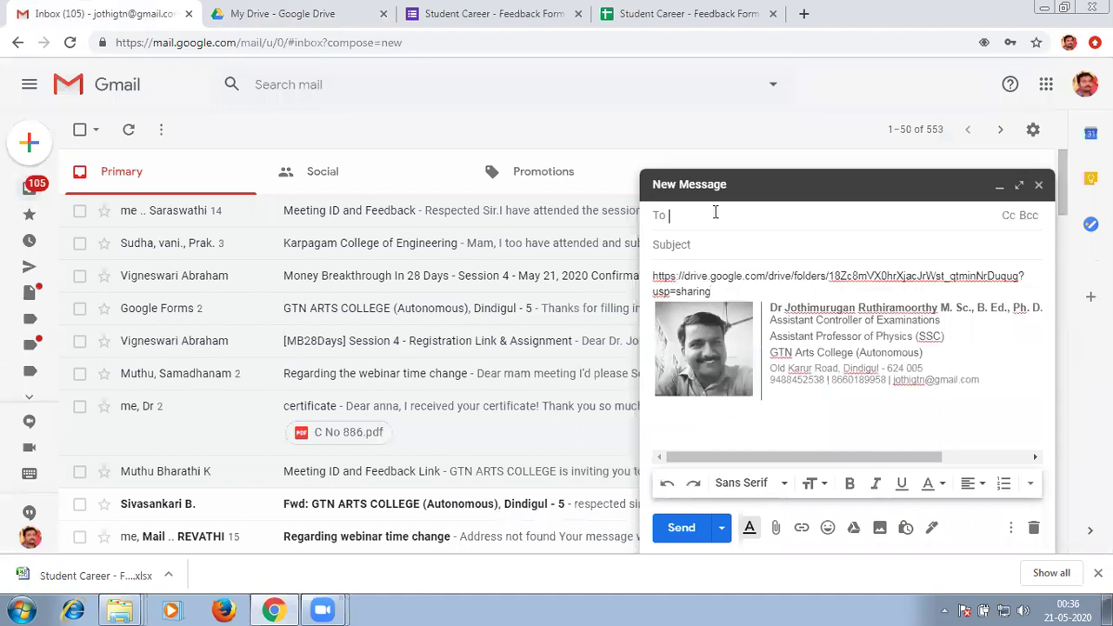
key("ctrl+v")
left_click(728, 249)
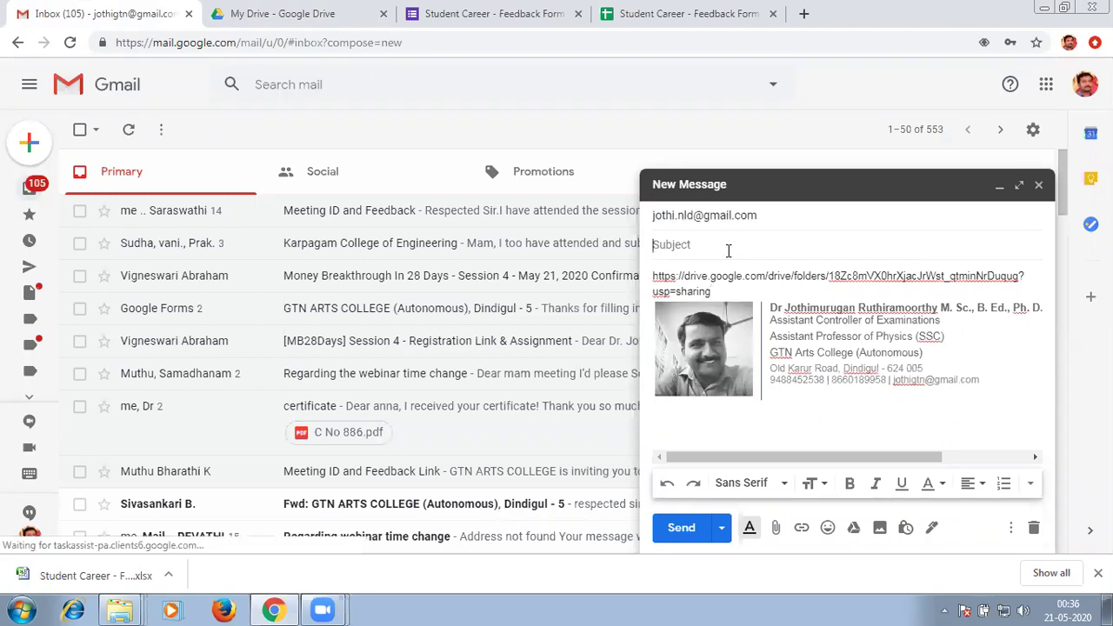
type("certificate")
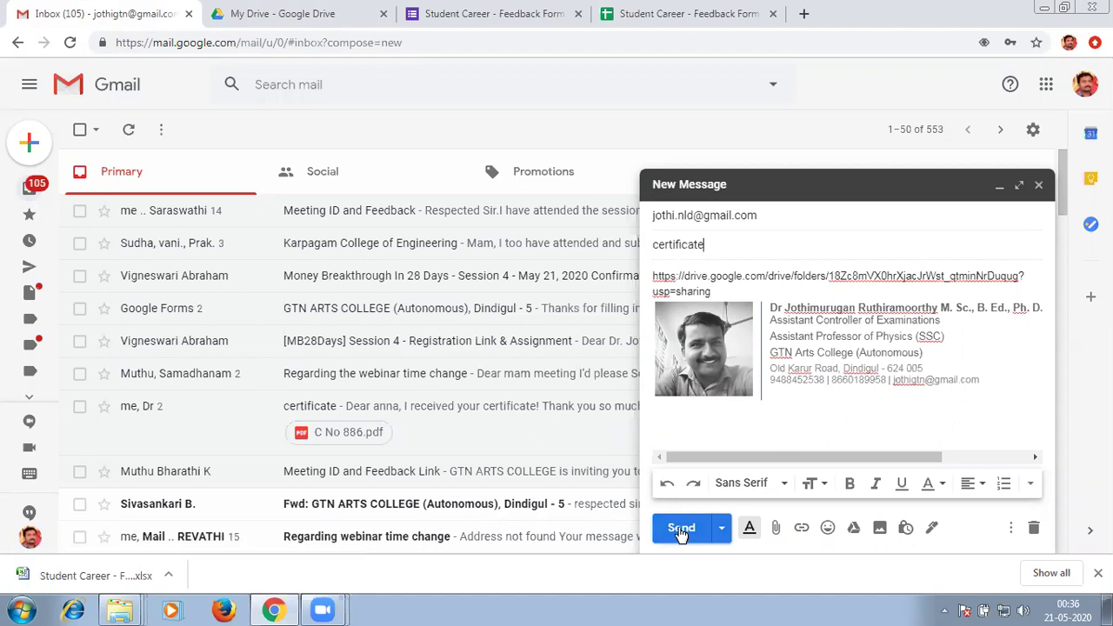
Send the certificate email and begin adding another Google account.
left_click(680, 528)
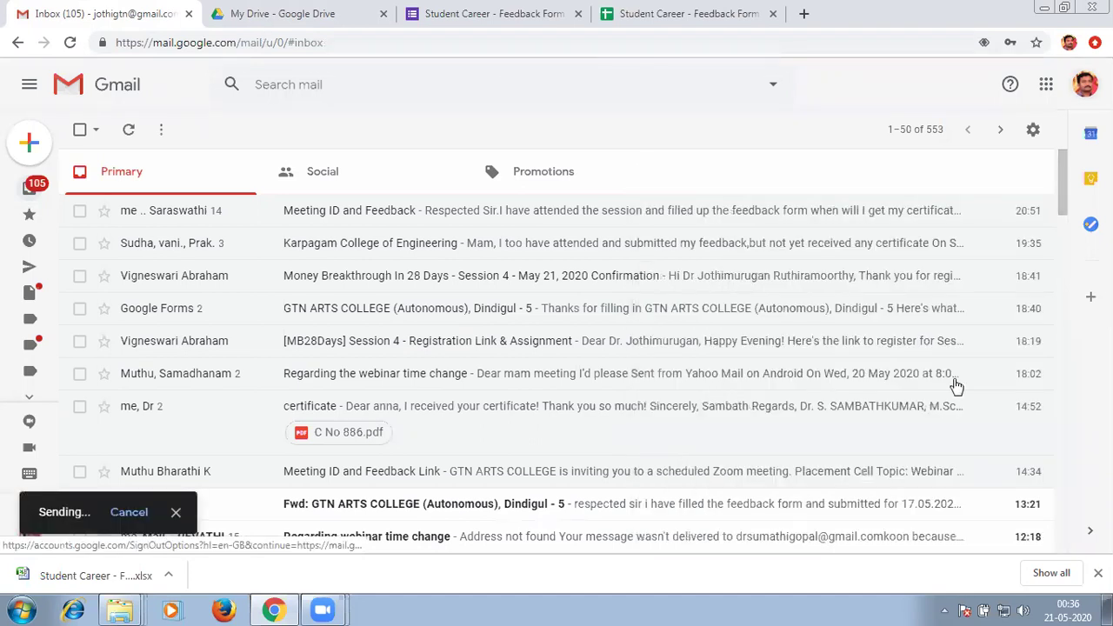
left_click(1084, 84)
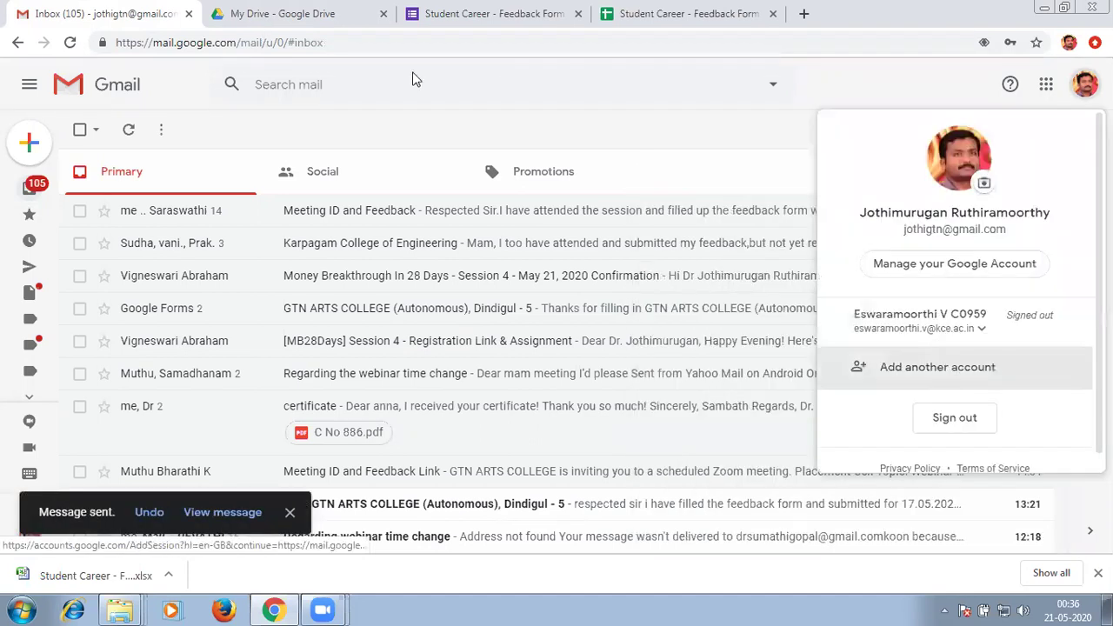
left_click(937, 366)
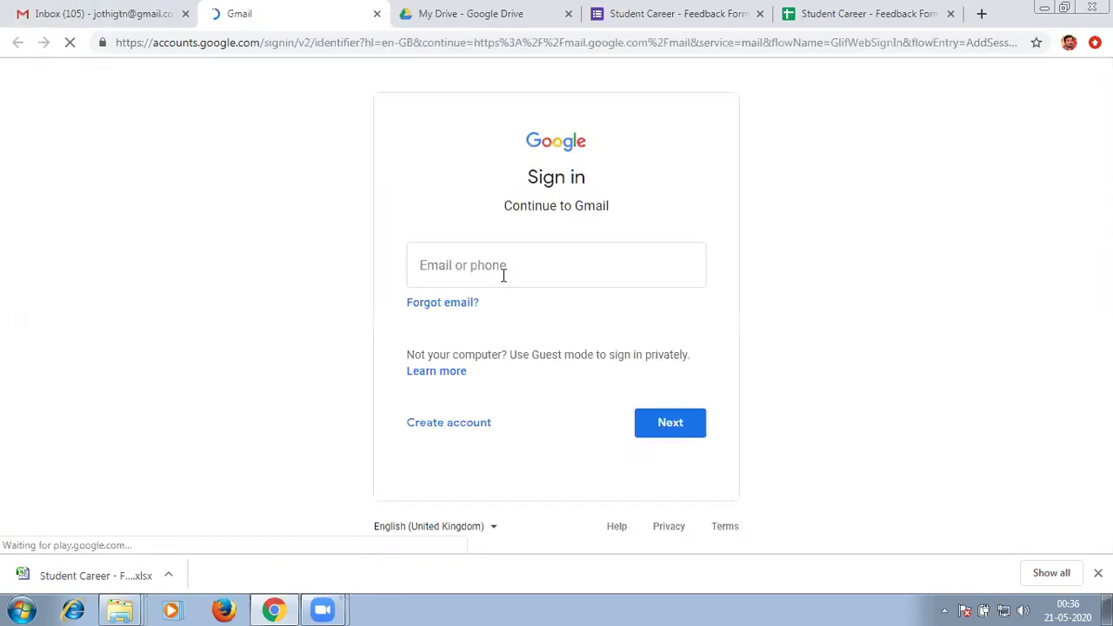
Sign into Gmail as the recipient, open the 'certificate' email and follow its Drive folder link.
left_click(502, 275)
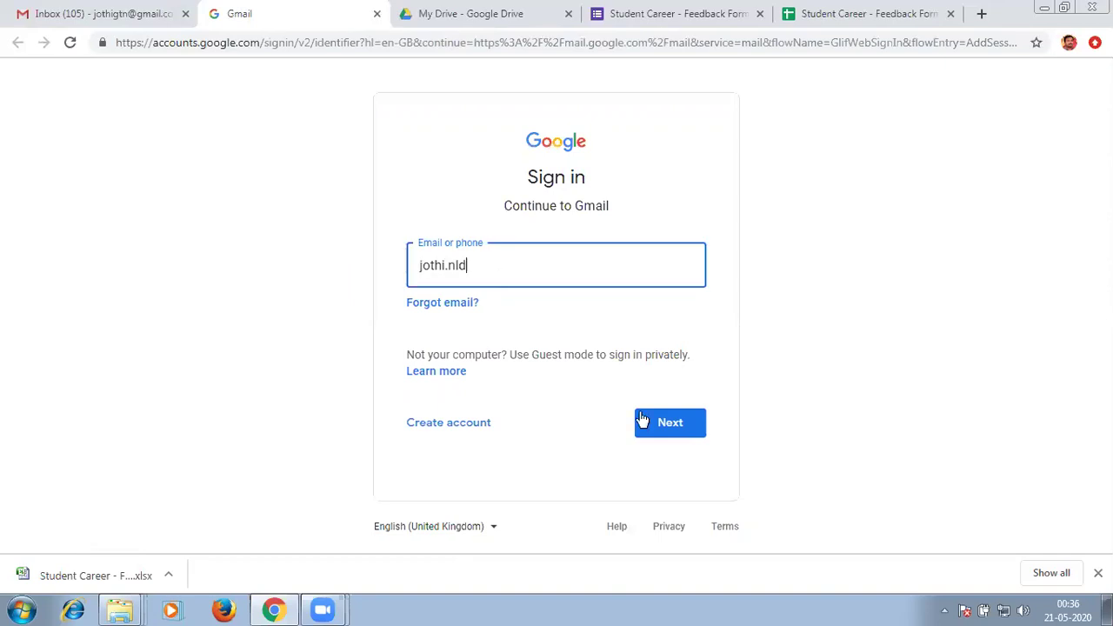
left_click(646, 437)
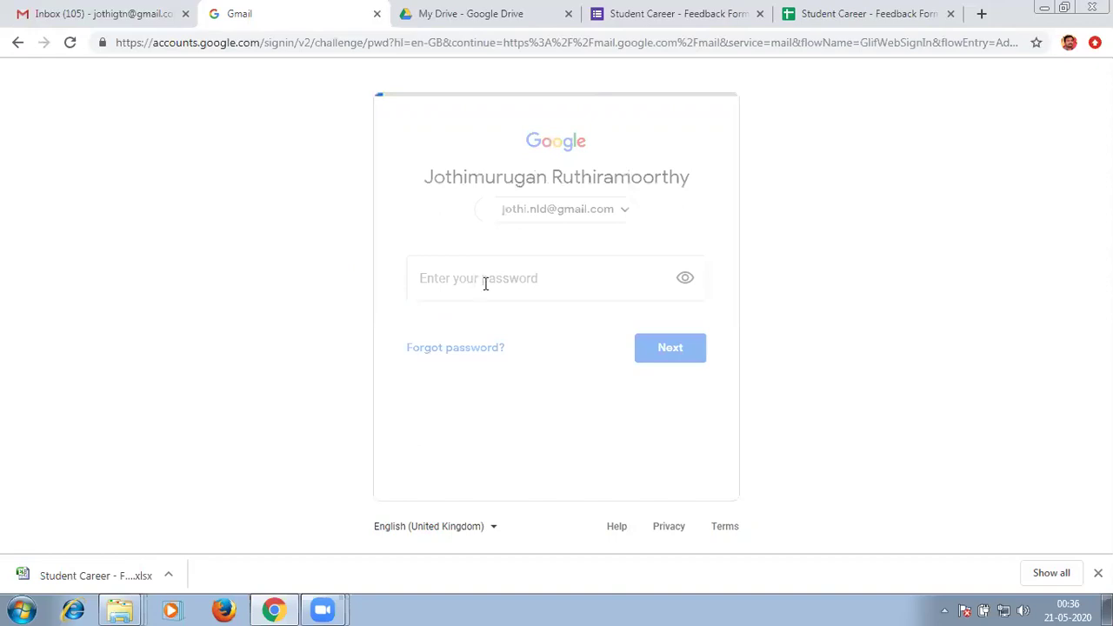
type("*********")
key("Return")
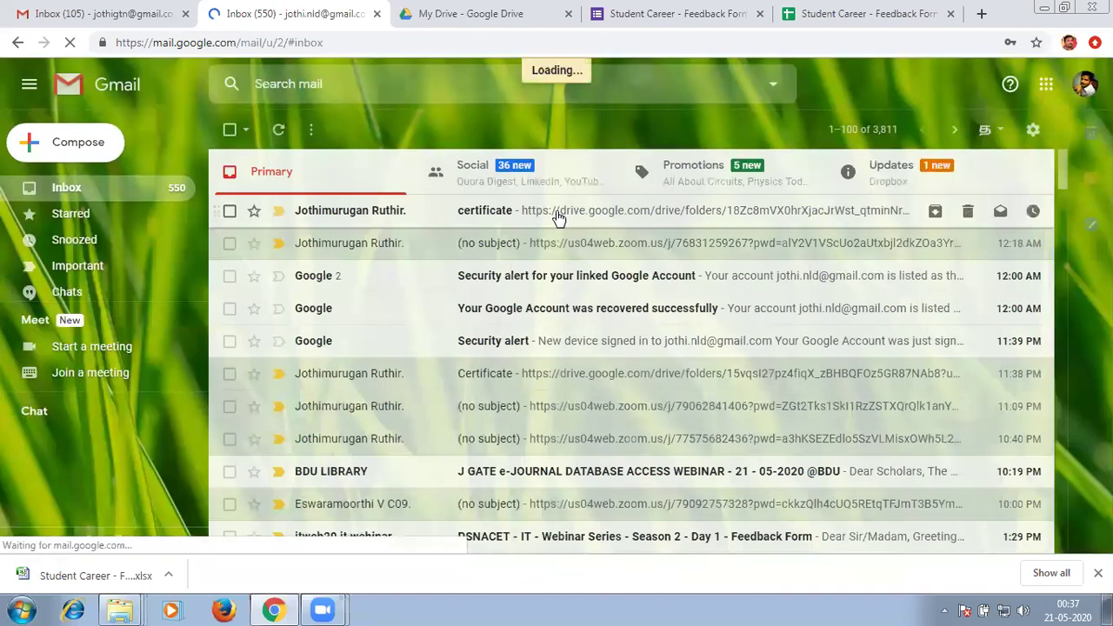
left_click(558, 218)
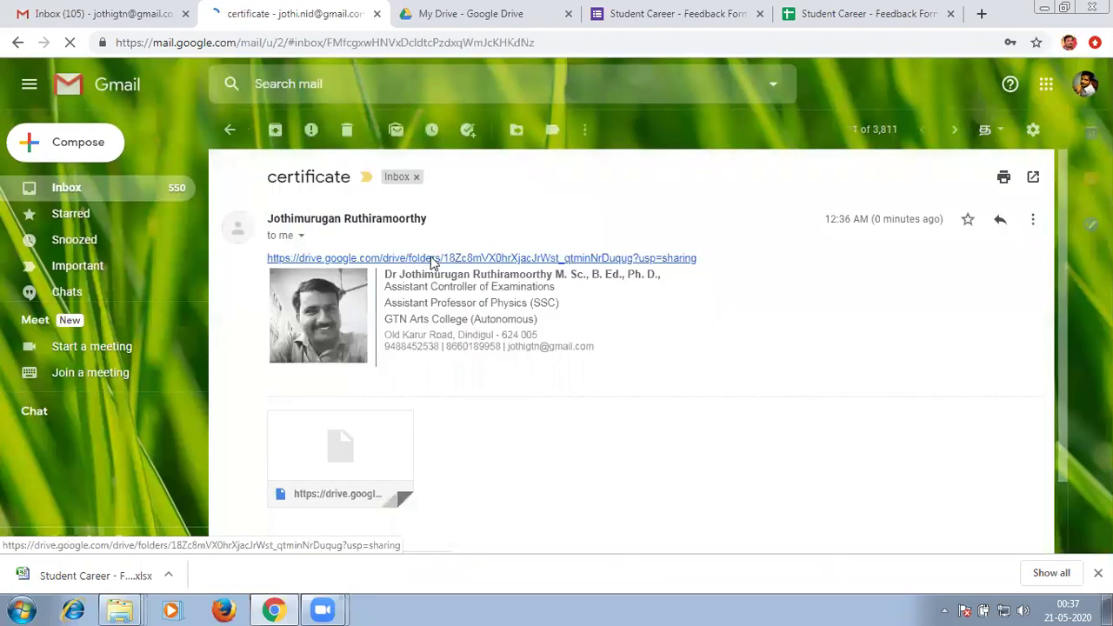
left_click(432, 259)
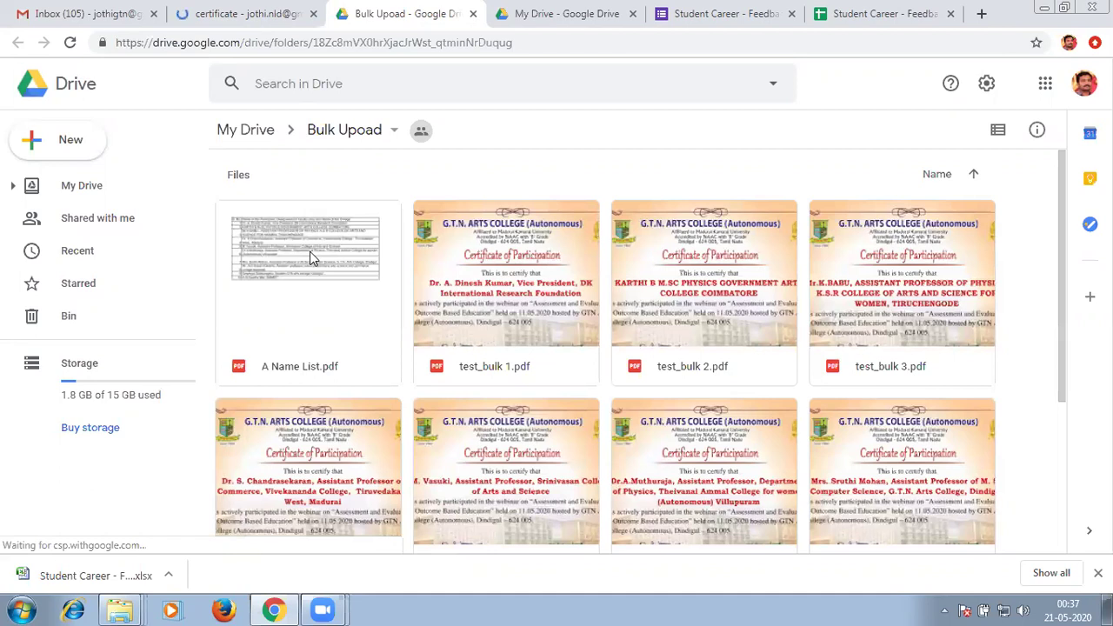
Download A Name List.pdf from the Bulk Upoad folder as 'A Name List (1).pdf' and show it in Downloads.
left_click(309, 251)
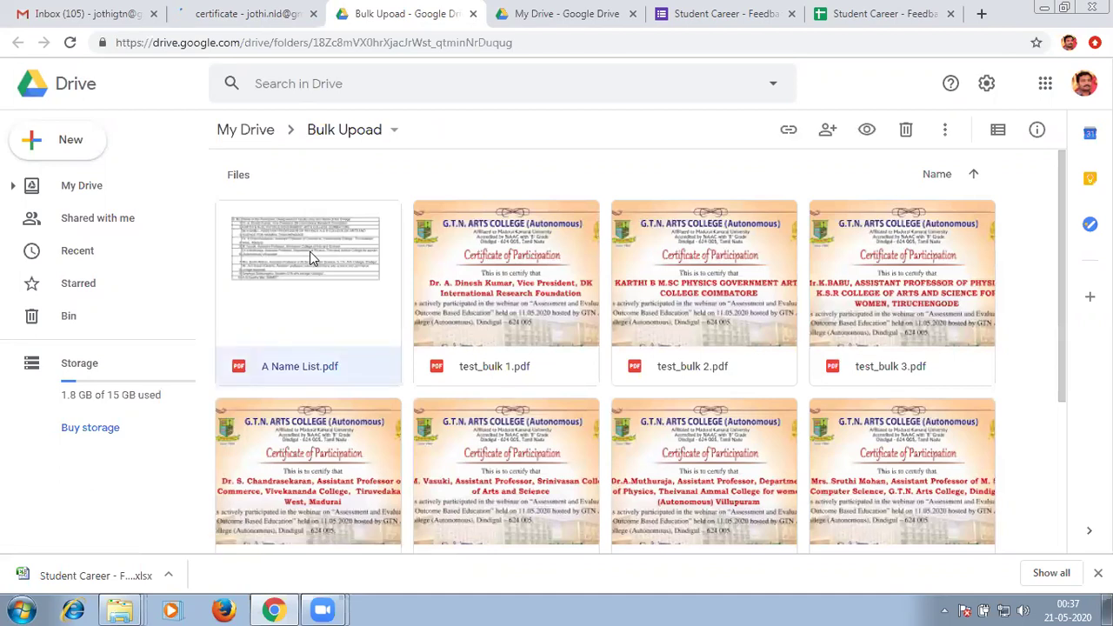
right_click(314, 272)
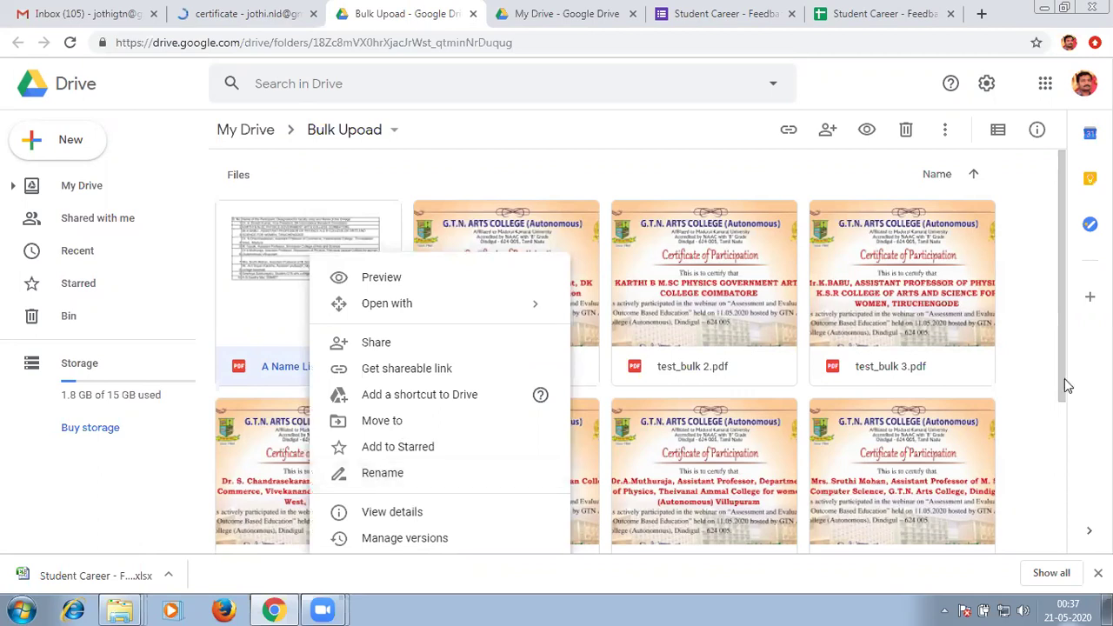
scroll(1066, 429, "down", 1)
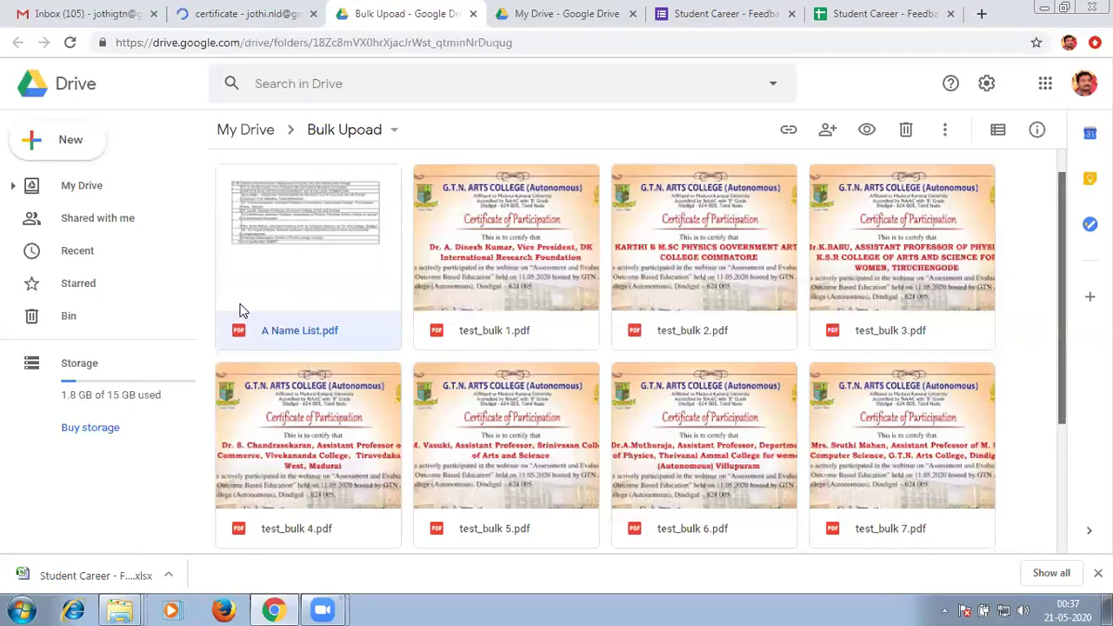
scroll(242, 311, "down", 1)
right_click(322, 312)
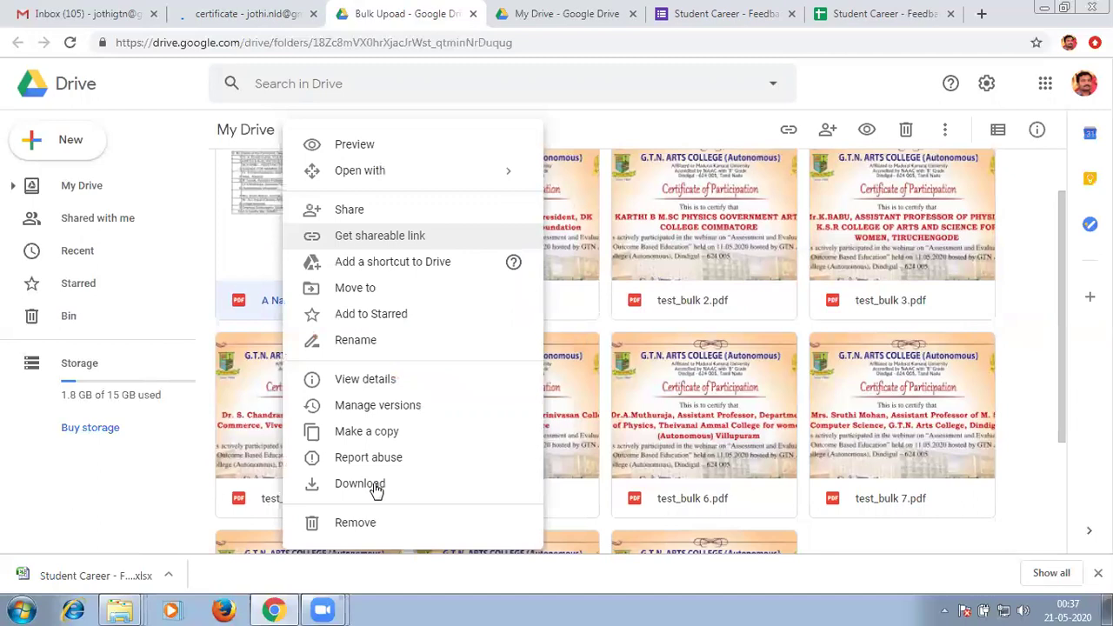
left_click(360, 483)
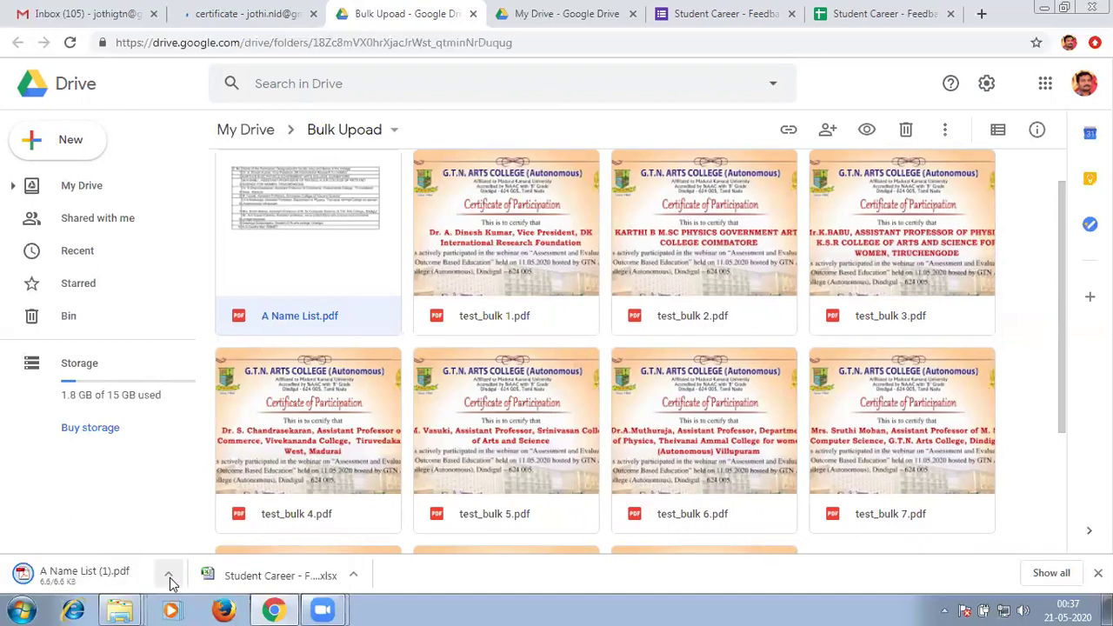
left_click(169, 577)
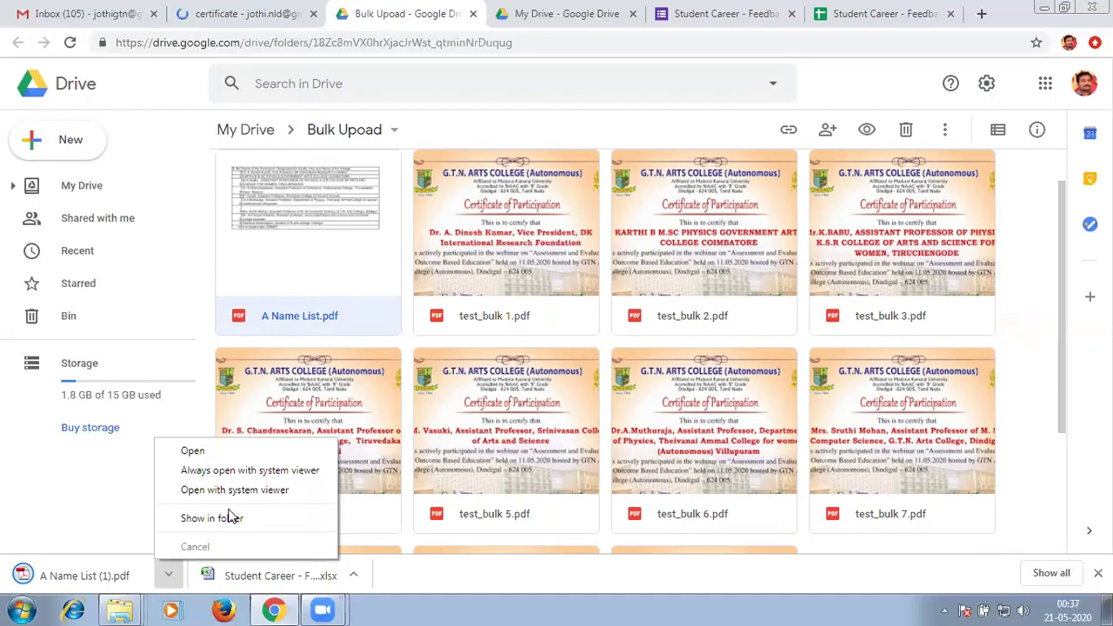
left_click(230, 517)
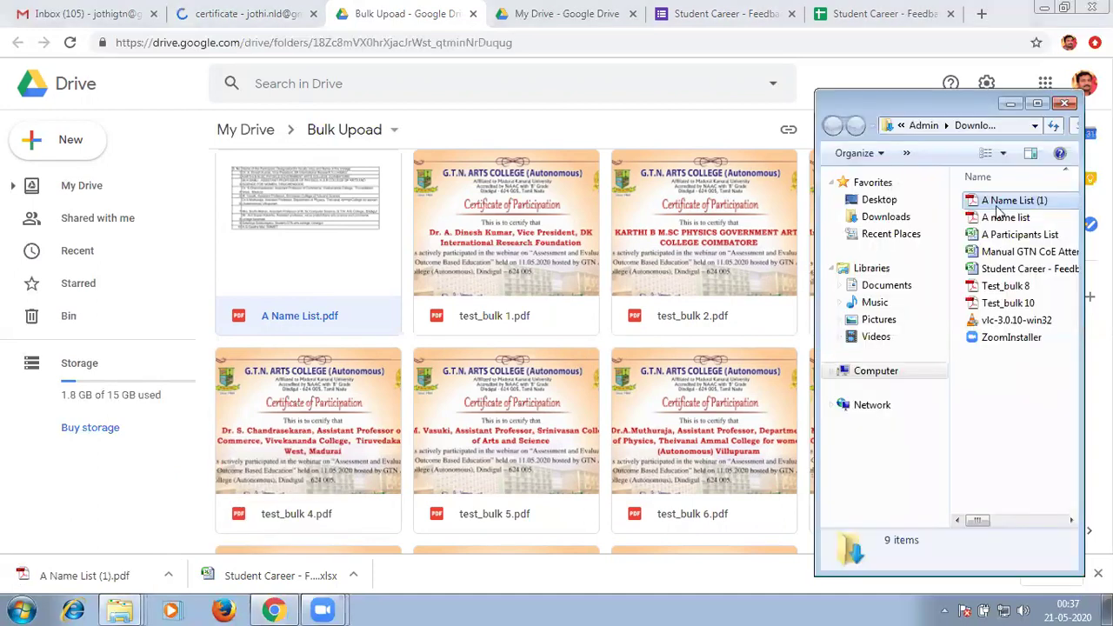
double_click(1008, 201)
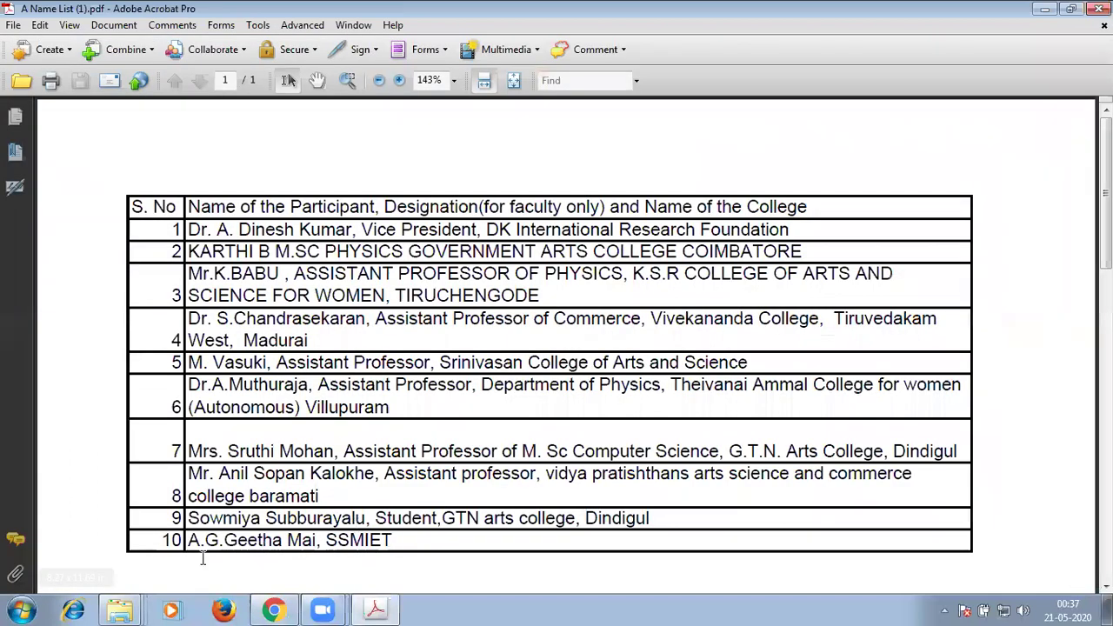
triple_click(370, 521)
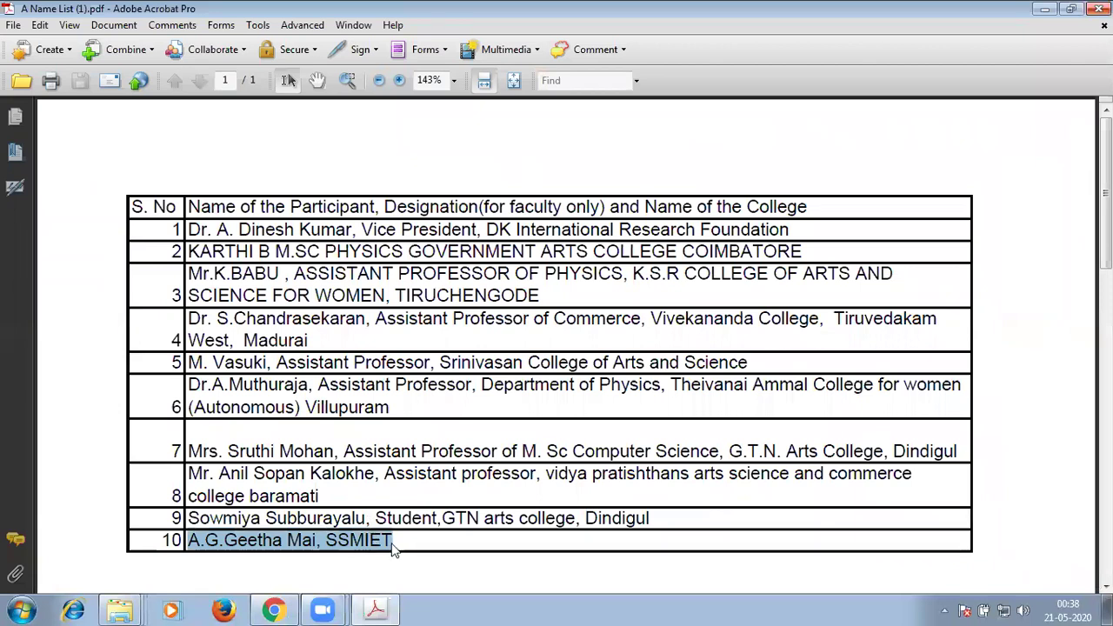
key("ctrl+q")
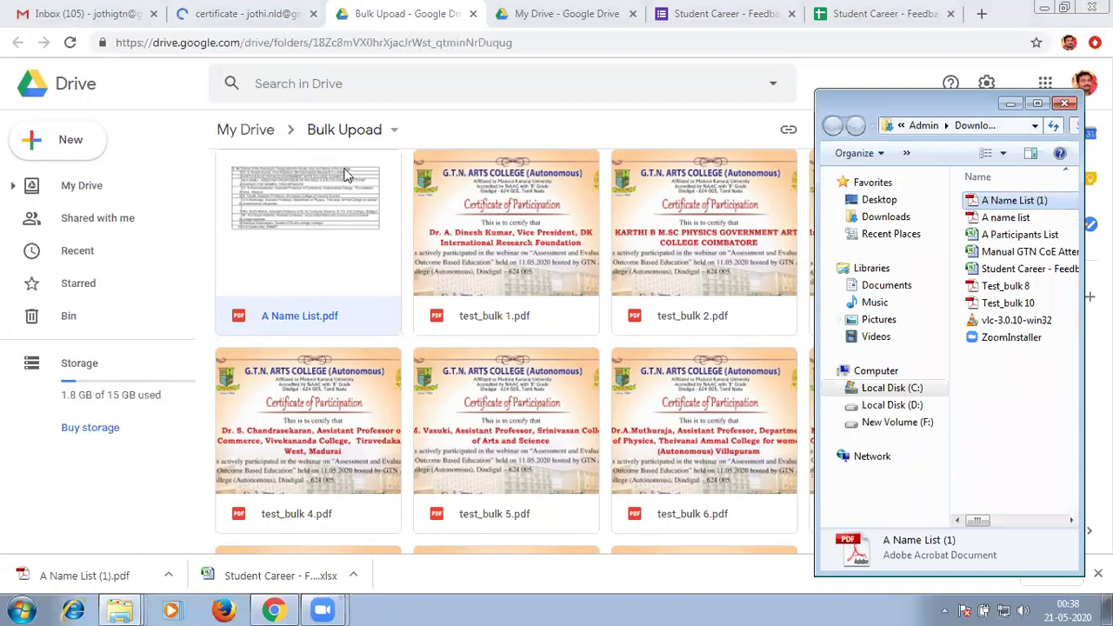
Search Drive for '10' and preview the Test_bulk 10.pdf certificate.
left_click(345, 174)
left_click(337, 82)
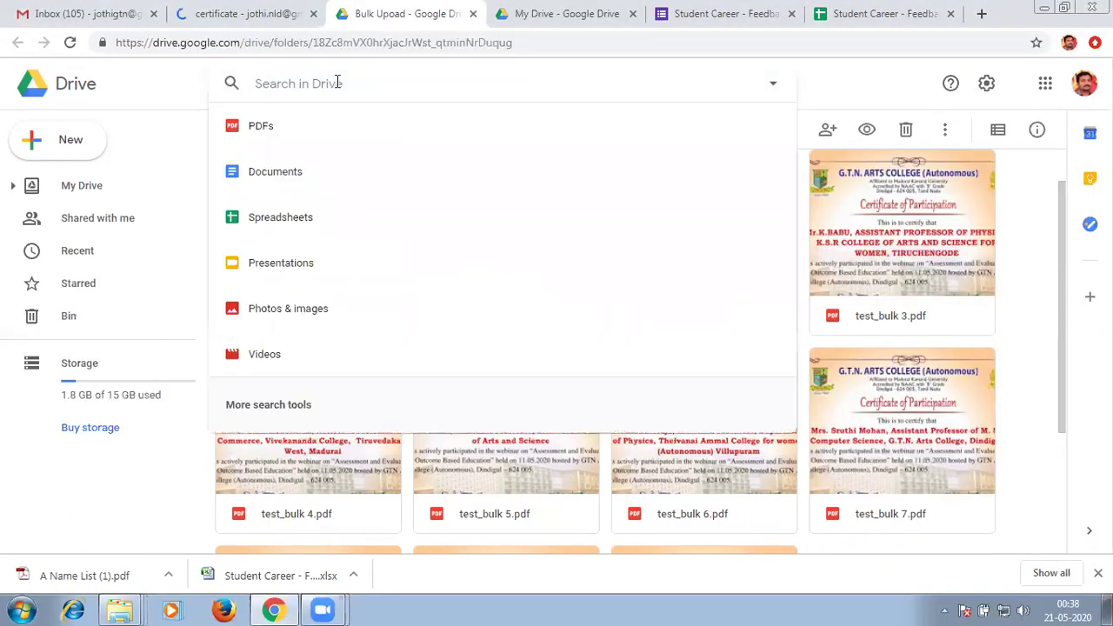
type("10")
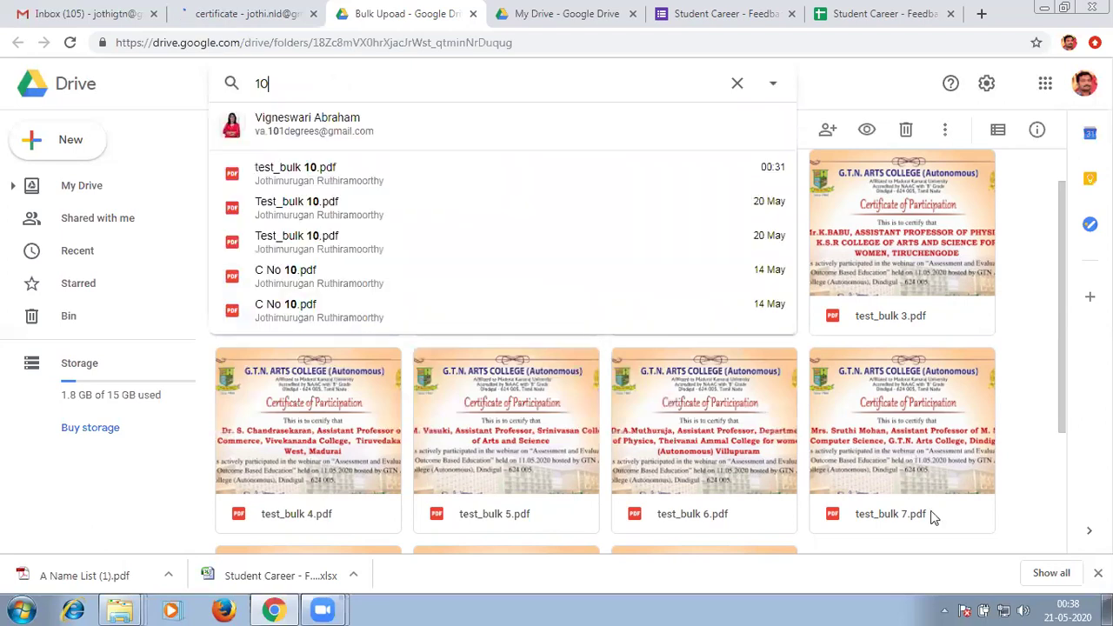
left_click(272, 241)
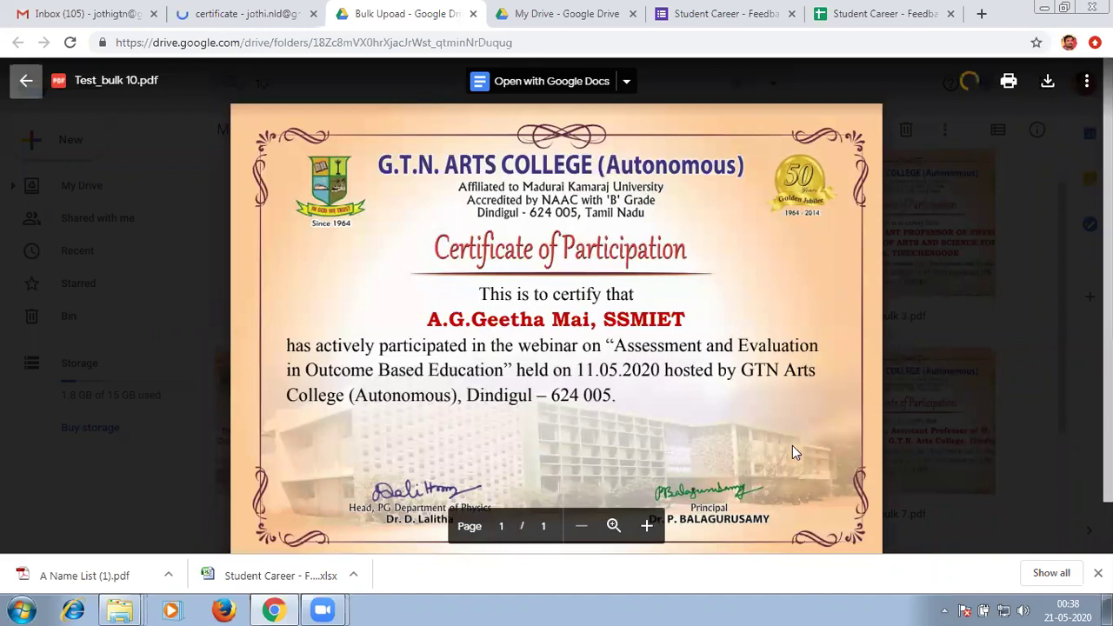
key("Escape")
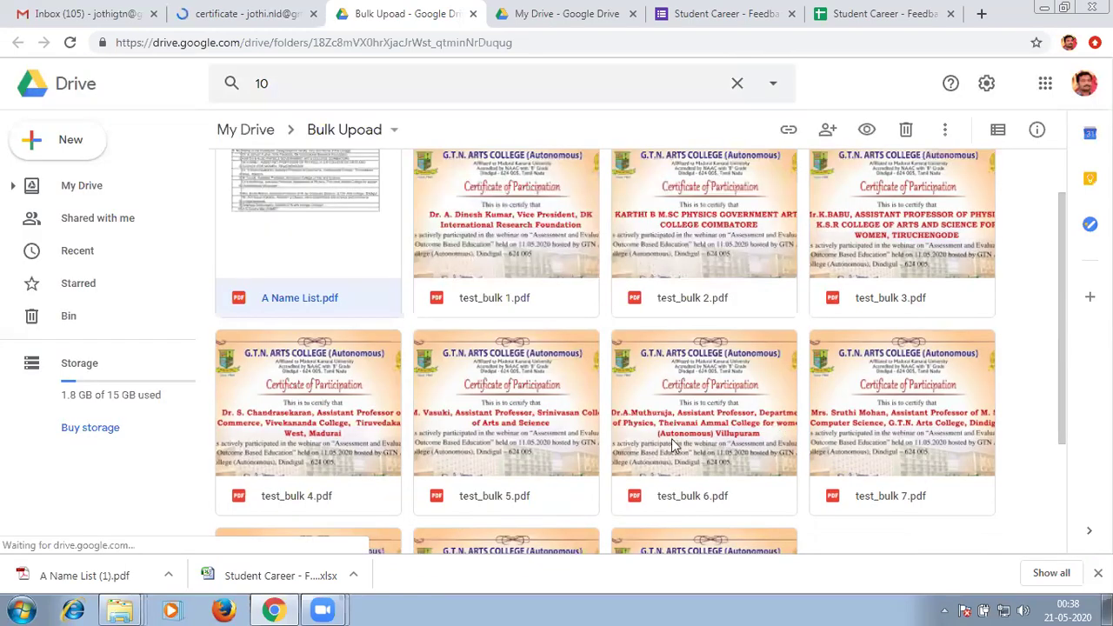
Download test_bulk 10.pdf from the shared Bulk Upoad folder.
scroll(674, 444, "down", 2)
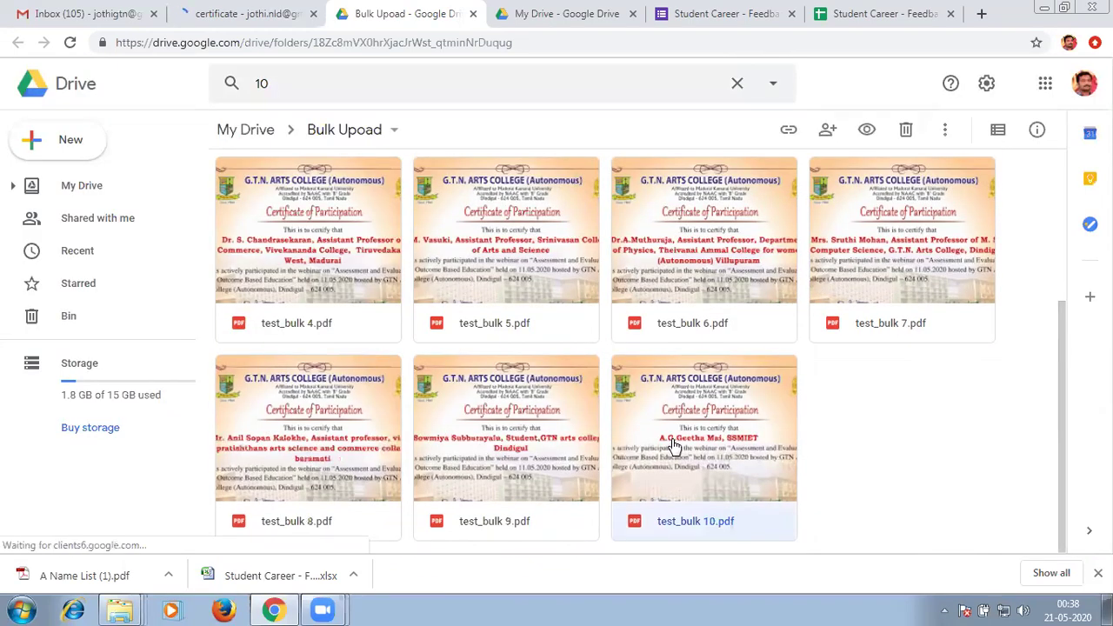
right_click(674, 445)
left_click(726, 487)
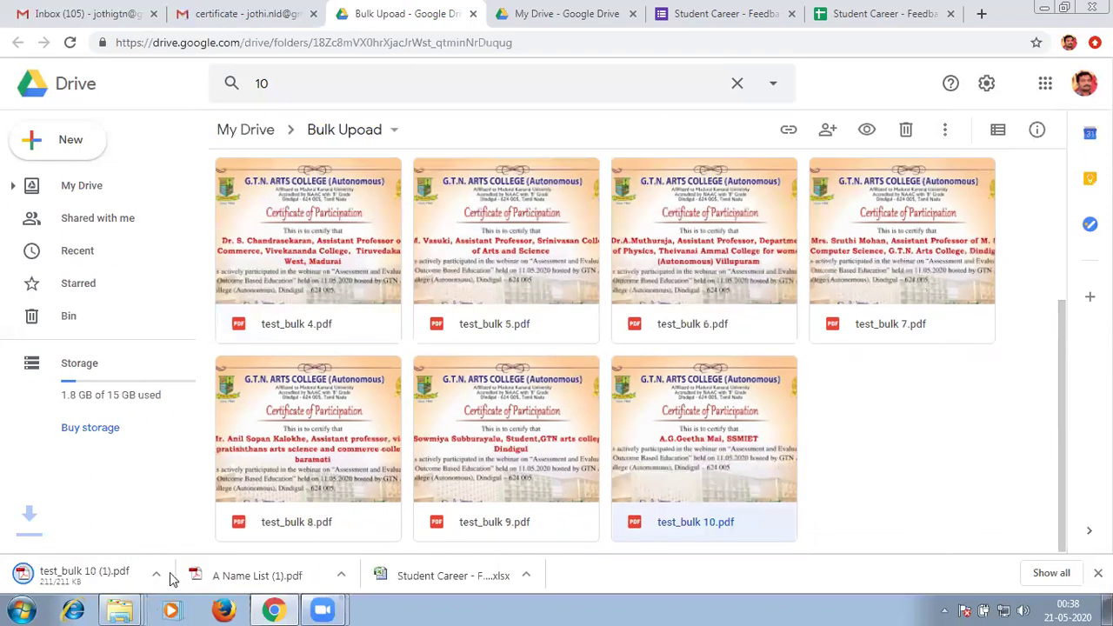
Reveal the downloaded test_bulk 10 (1).pdf in its Downloads folder.
left_click(168, 577)
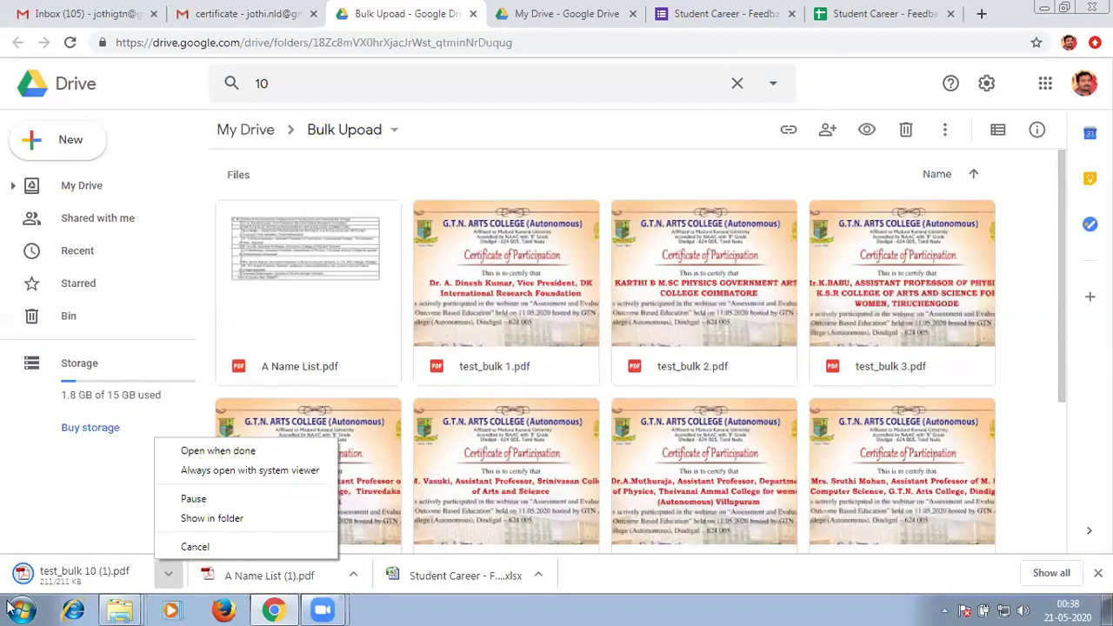
left_click(69, 545)
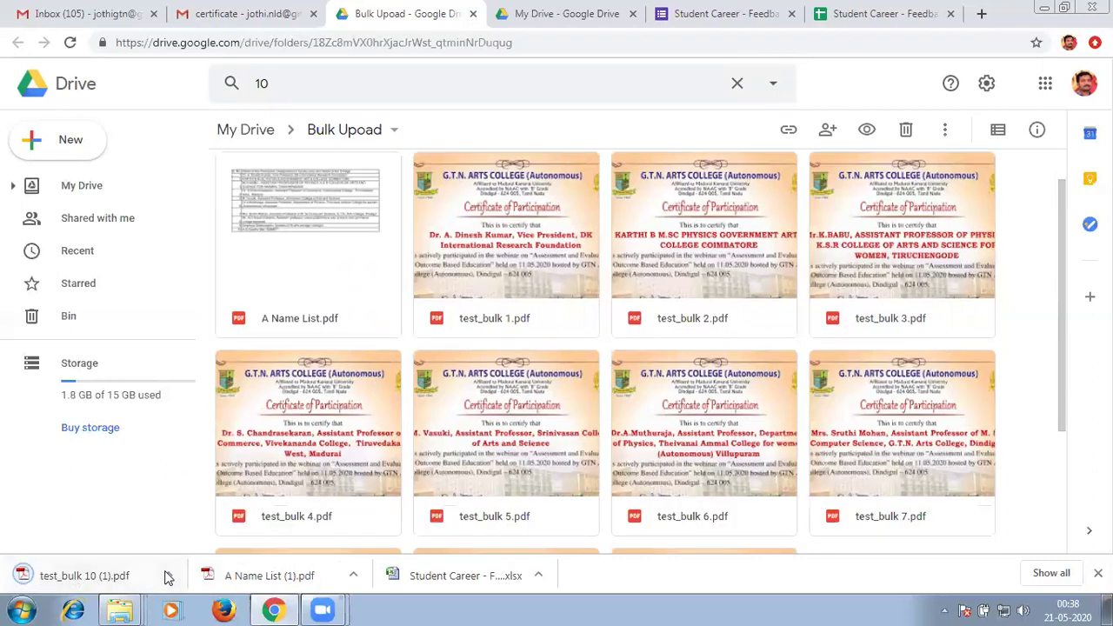
left_click(168, 577)
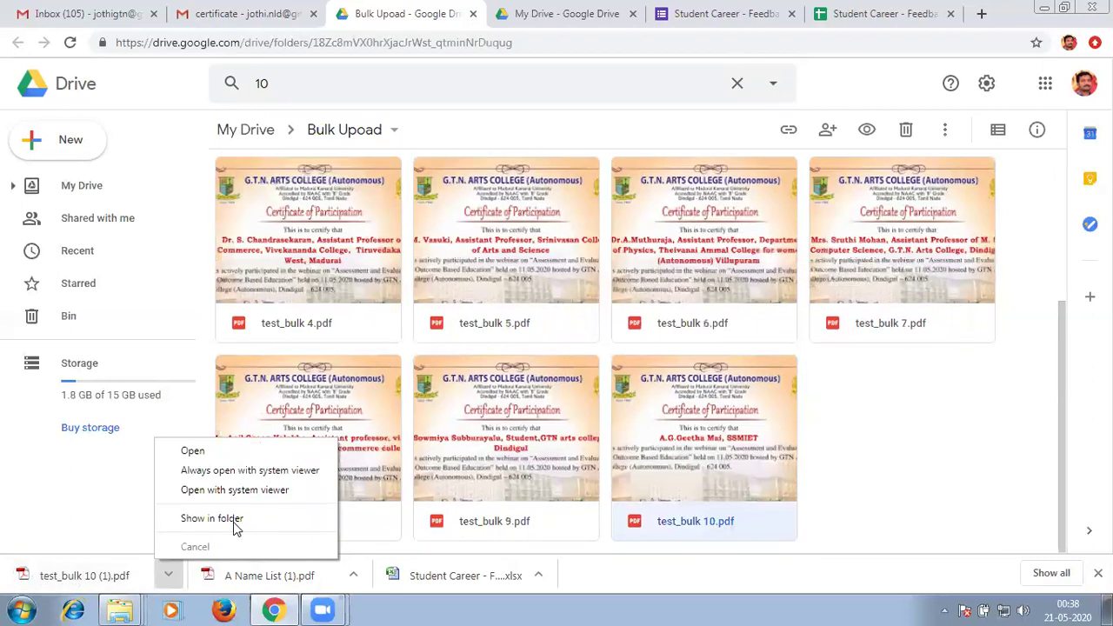
left_click(235, 521)
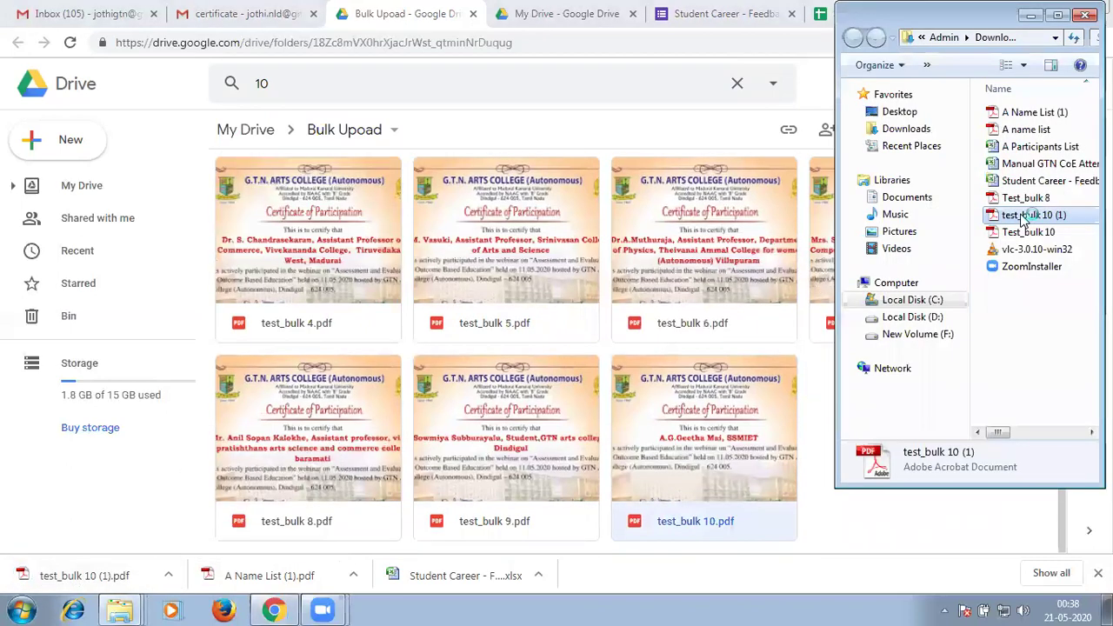
Open test_bulk 10 (1).pdf in Acrobat, check the participant's name, then close it and return to Drive.
double_click(1025, 216)
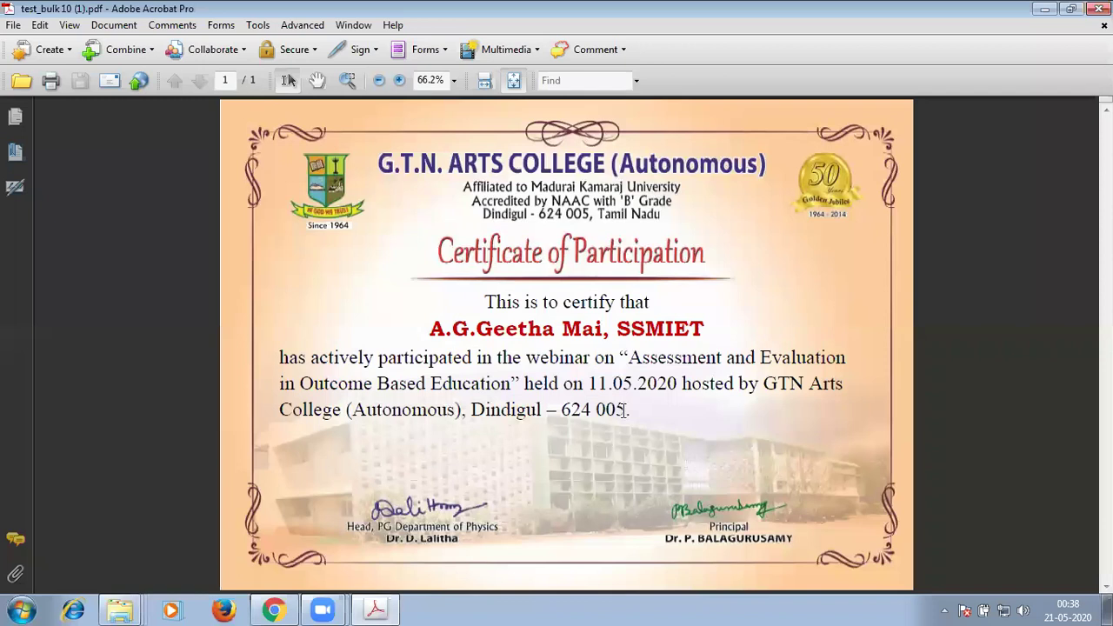
left_click_drag(631, 401, 628, 405)
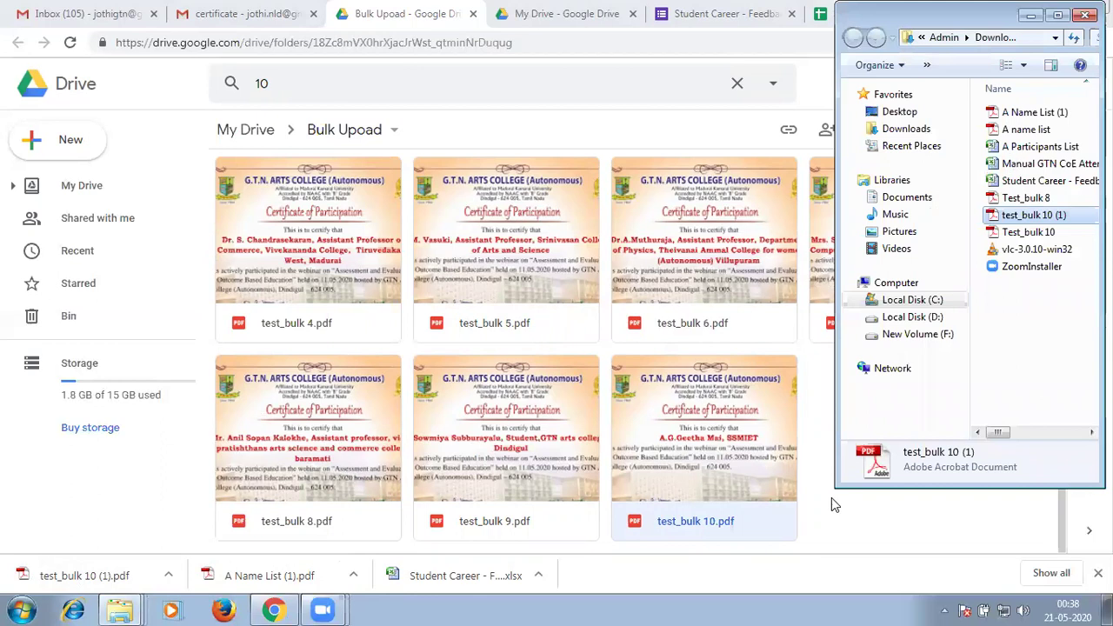
key("alt+F4")
left_click(831, 497)
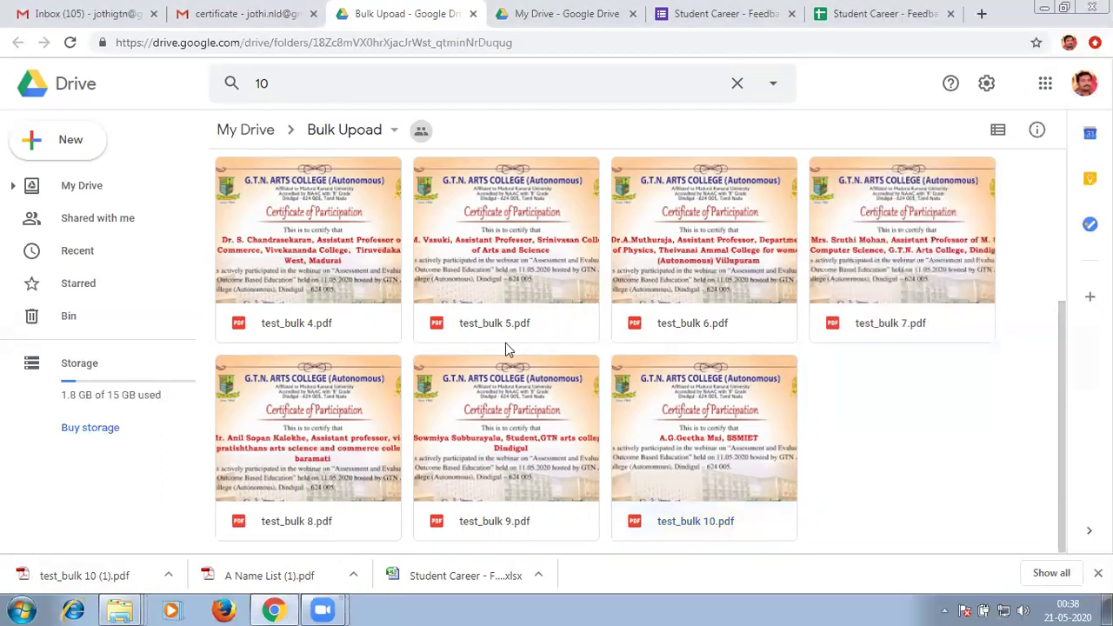
left_click(708, 416)
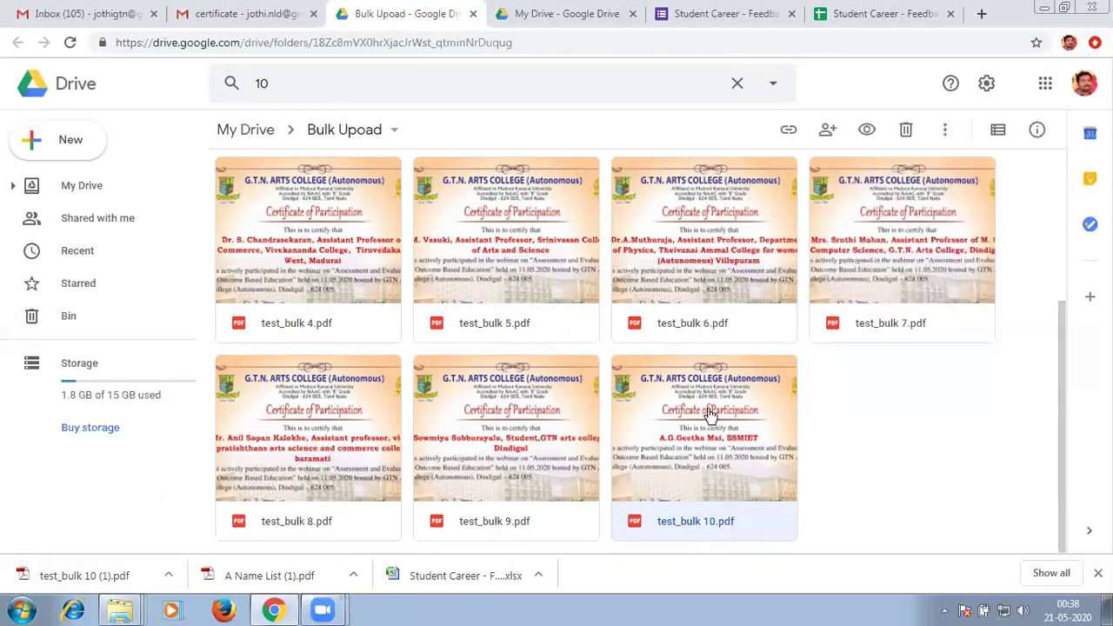
right_click(708, 416)
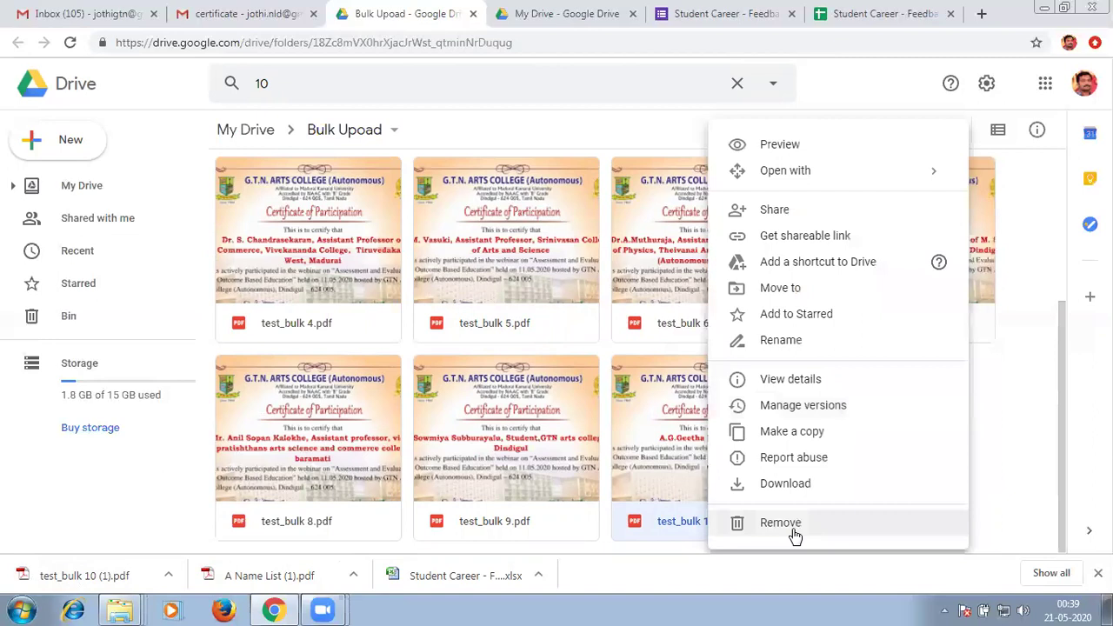
left_click(997, 416)
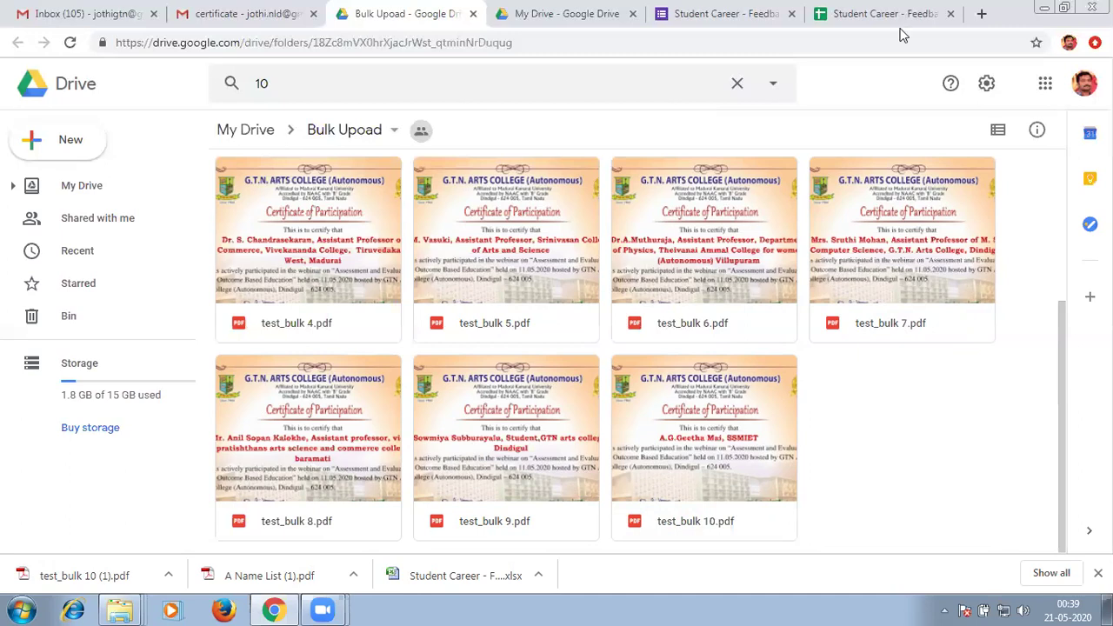
Close the Student Career spreadsheet, form and My Drive tabs.
left_click(946, 19)
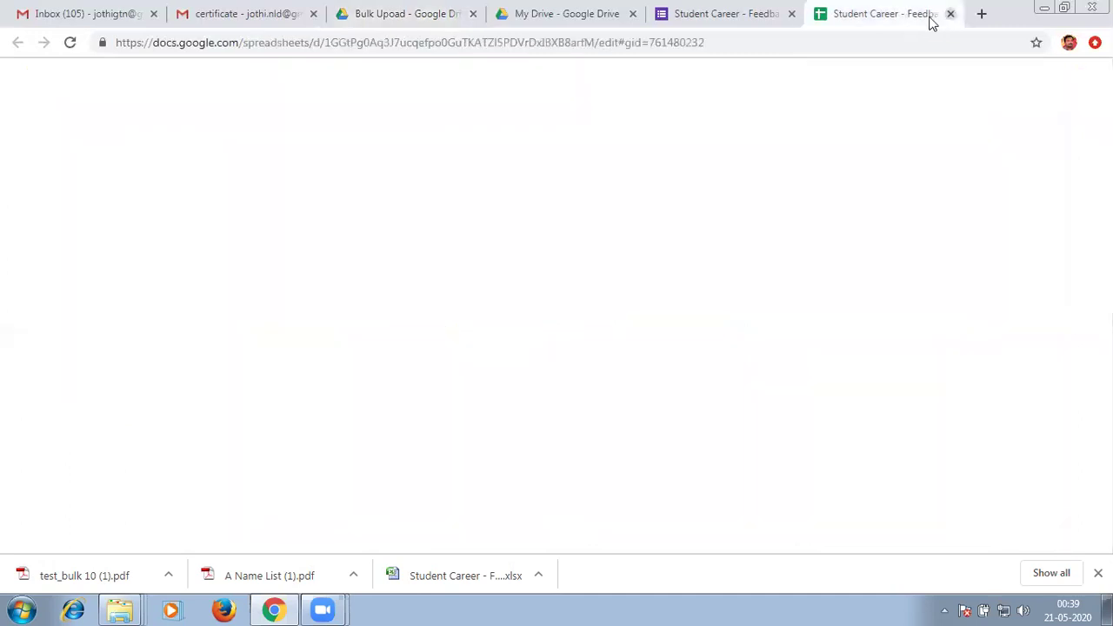
left_click(949, 14)
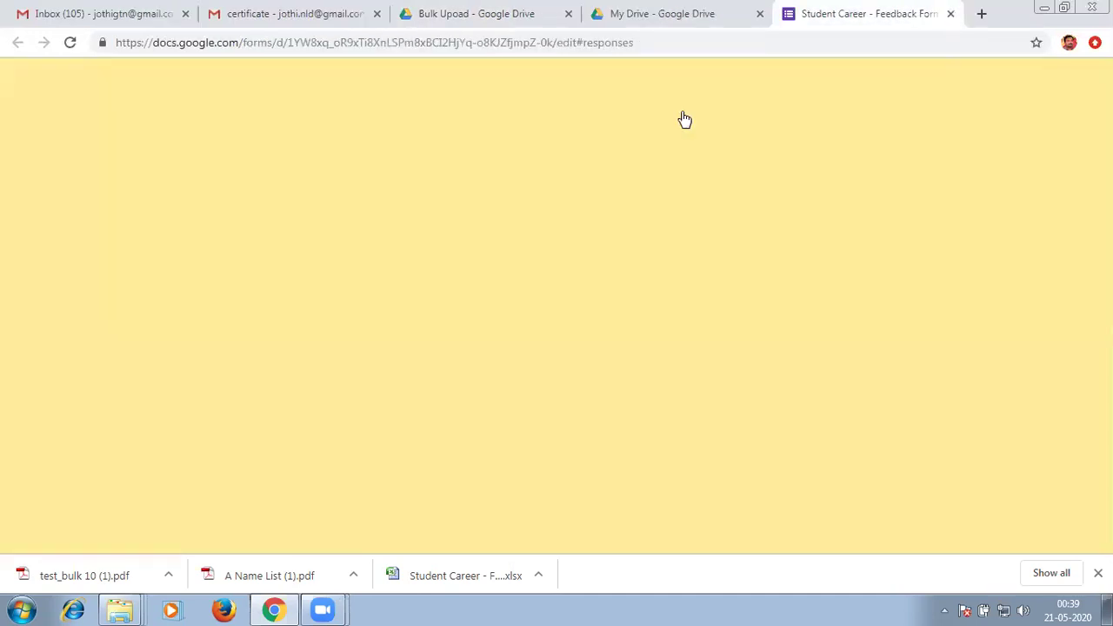
key("ctrl+w")
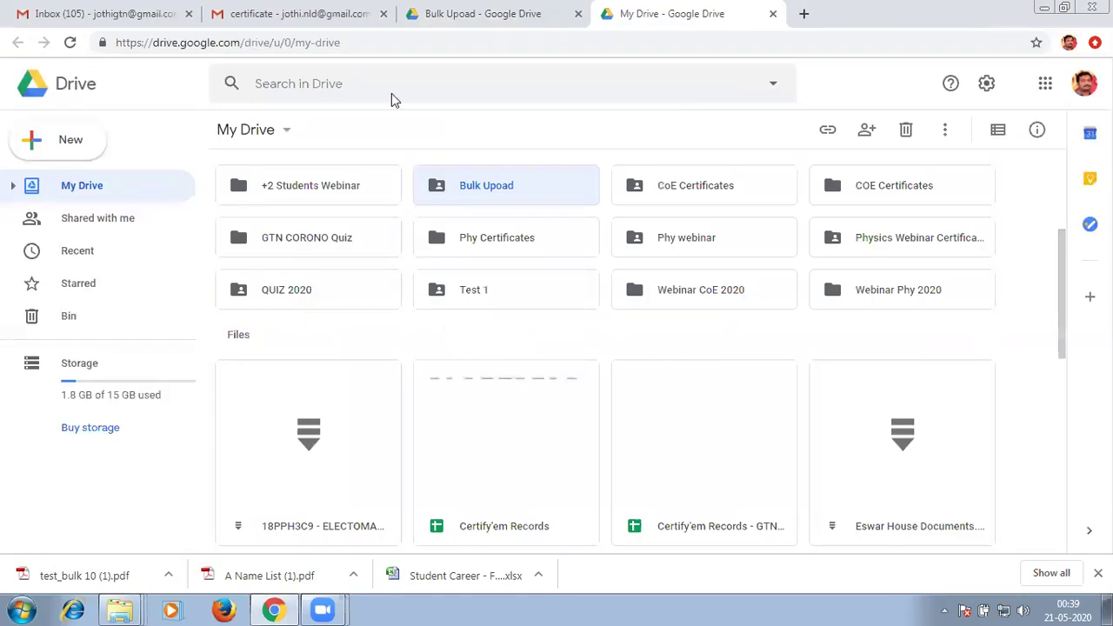
key("ctrl+w")
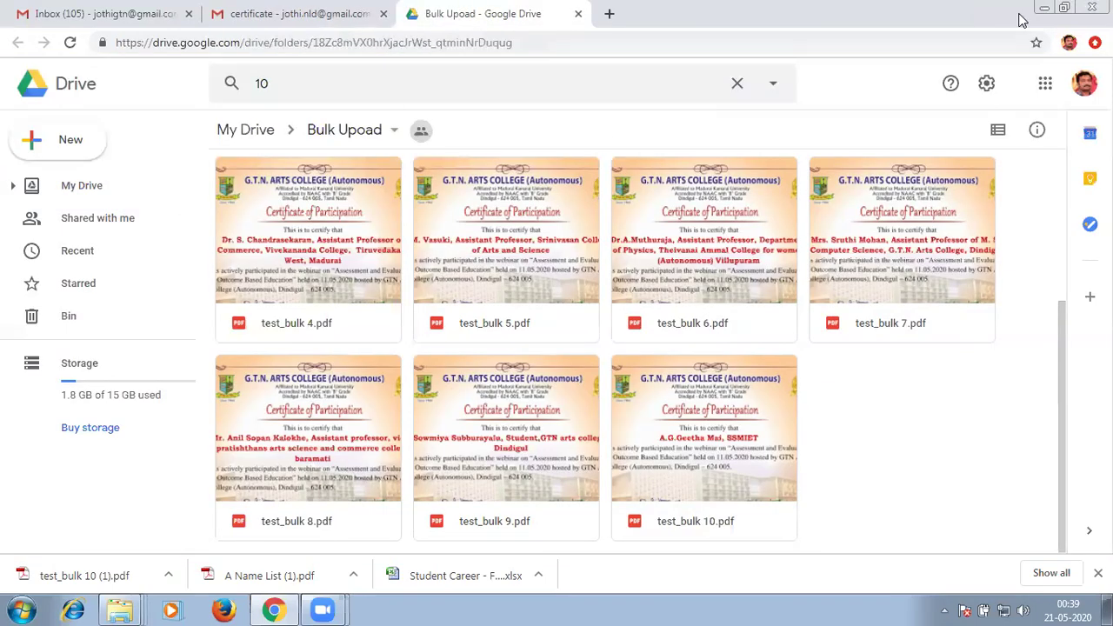
Open a new tab in a maximised Chrome window and go to dropbox.com.
key("super+Down")
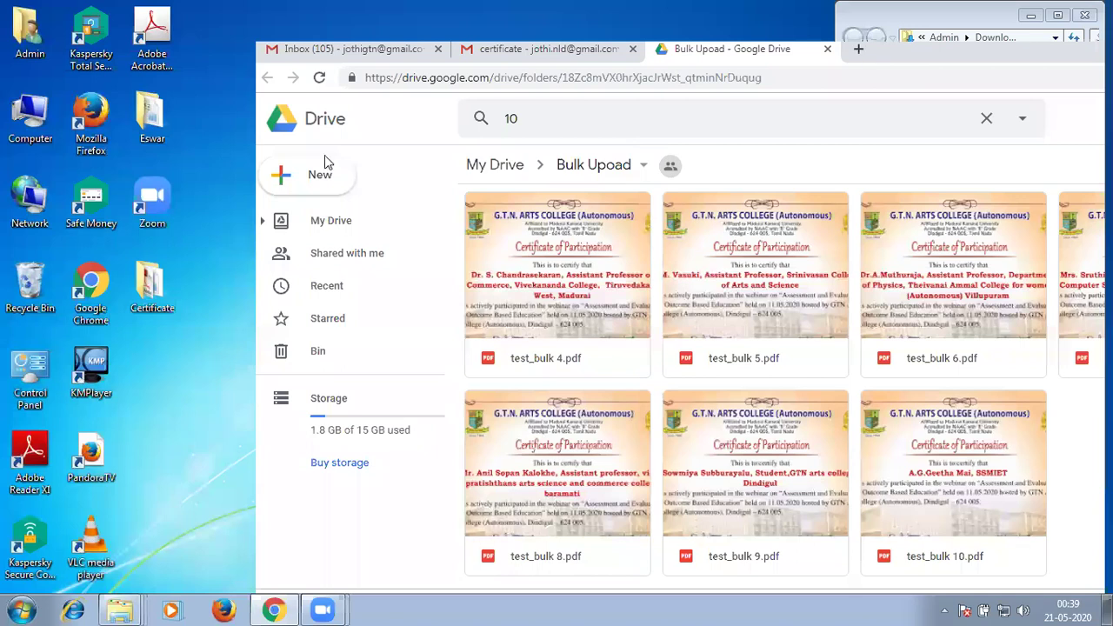
key("ctrl+t")
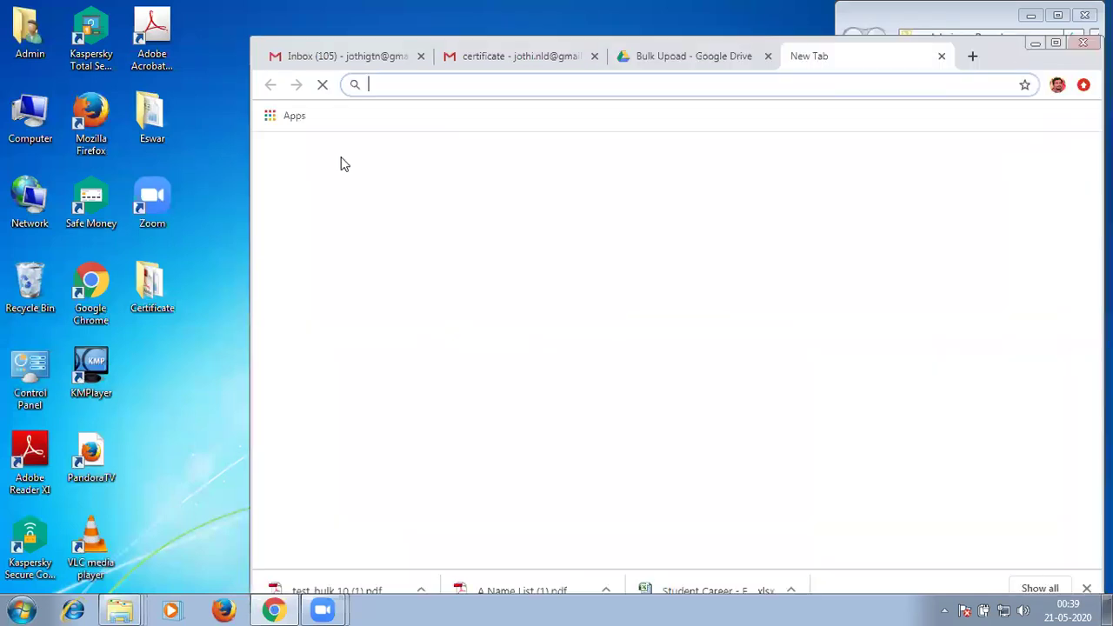
key("super+Up")
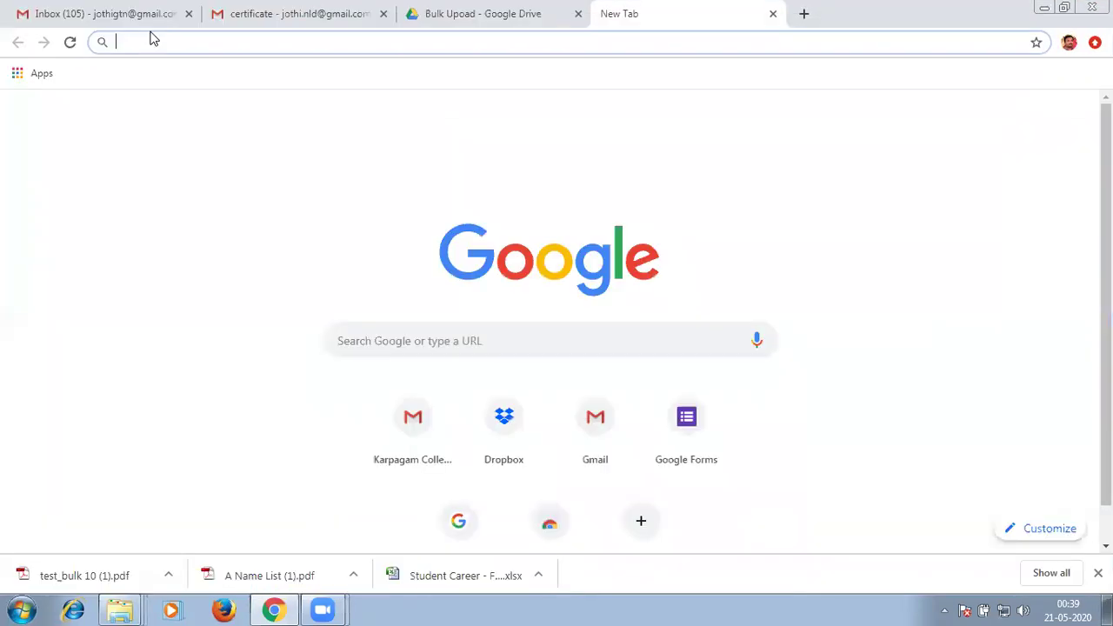
type("dr")
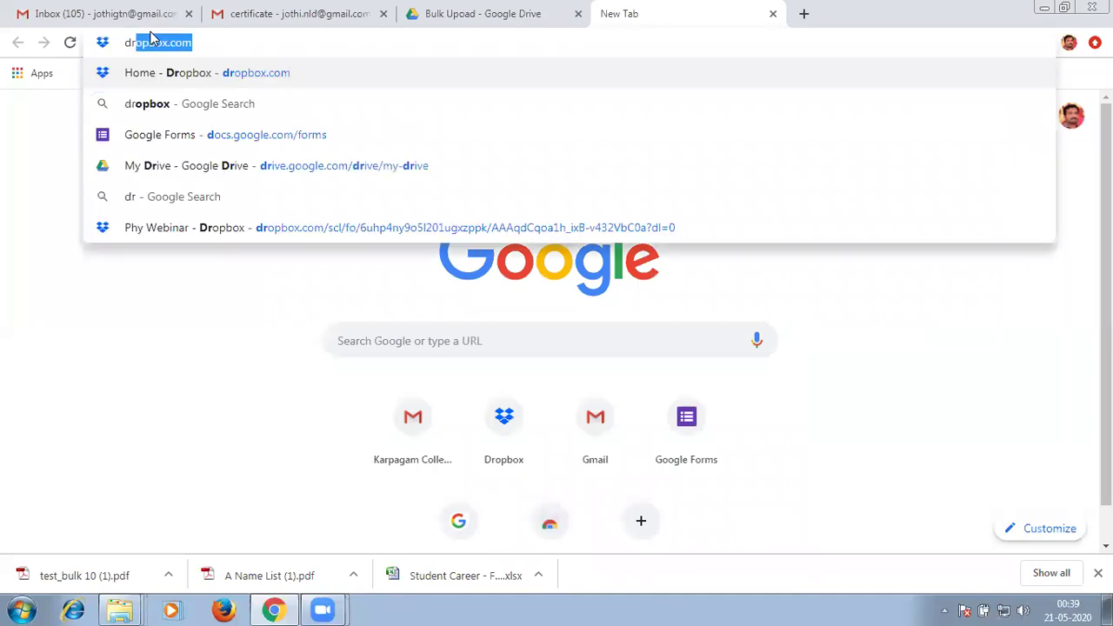
type("opbox")
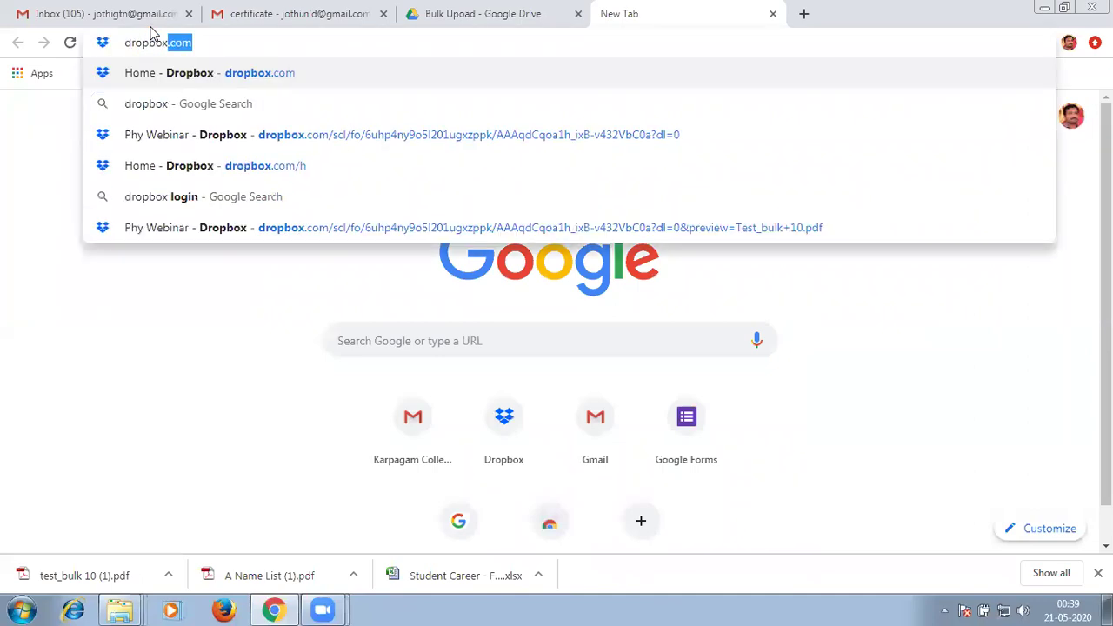
key("Return")
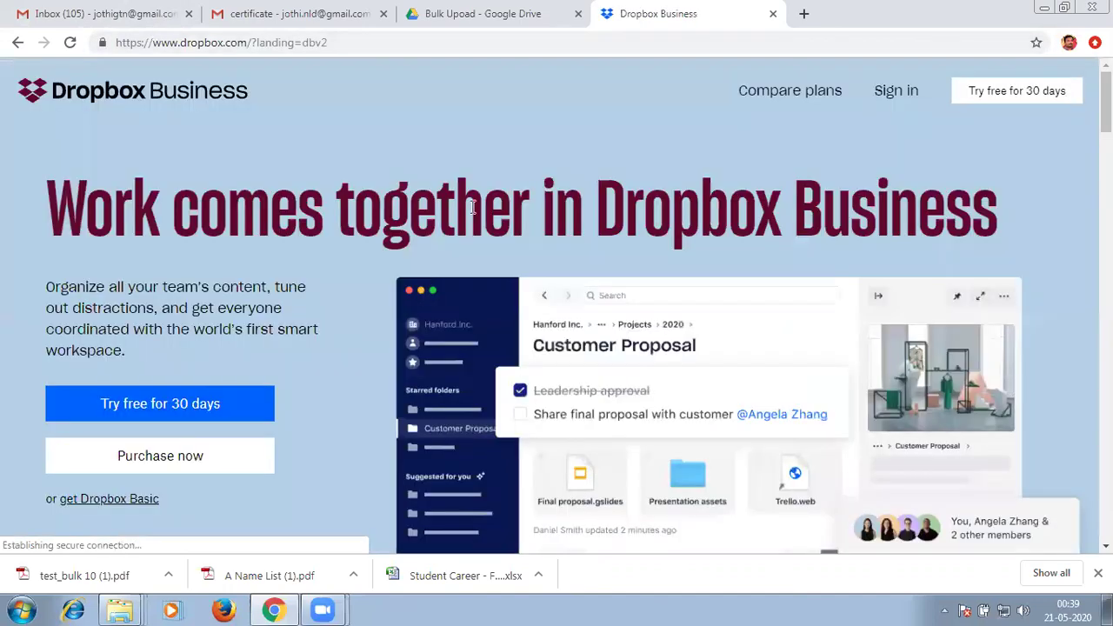
Start Dropbox sign-in and choose Sign in with Google for the college account.
left_click(898, 91)
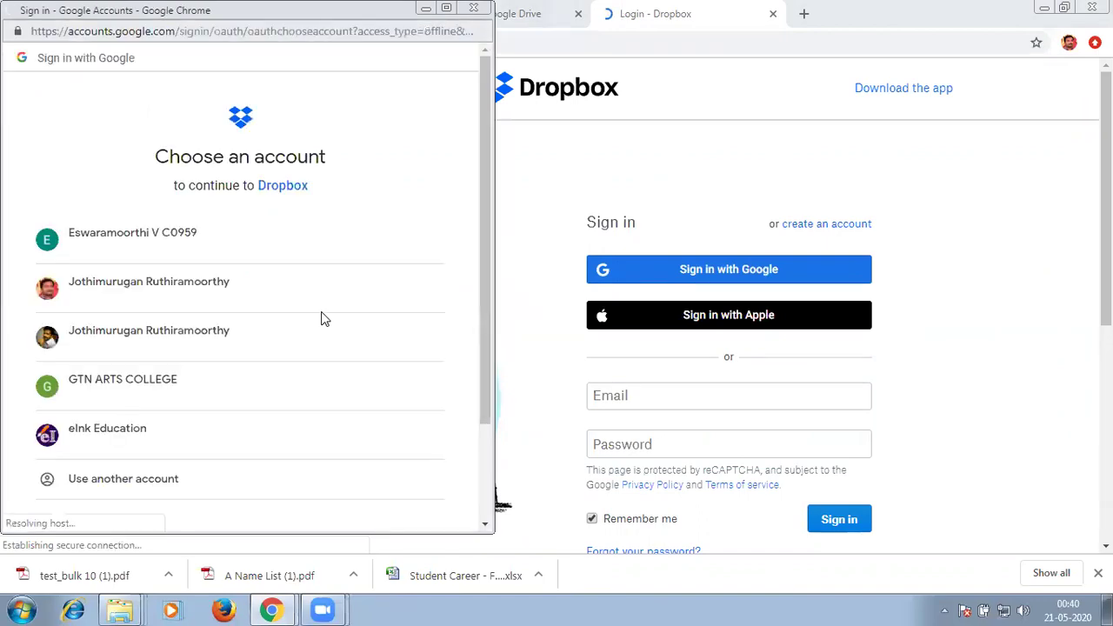
left_click(152, 394)
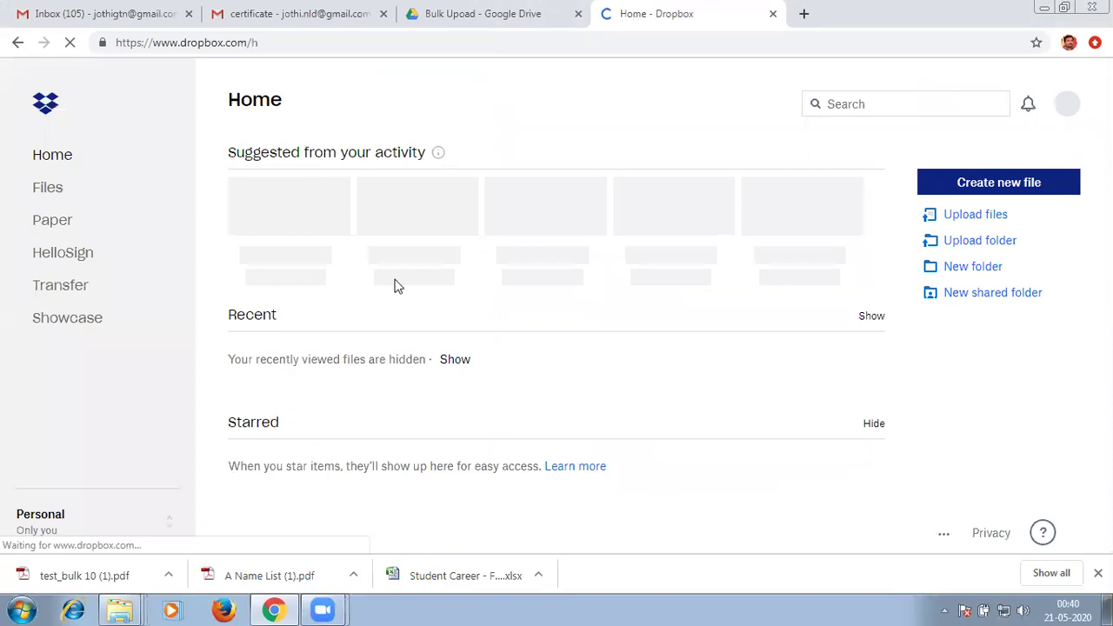
Start a new Dropbox shared folder and name it 'Bulk Upload'.
left_click(962, 294)
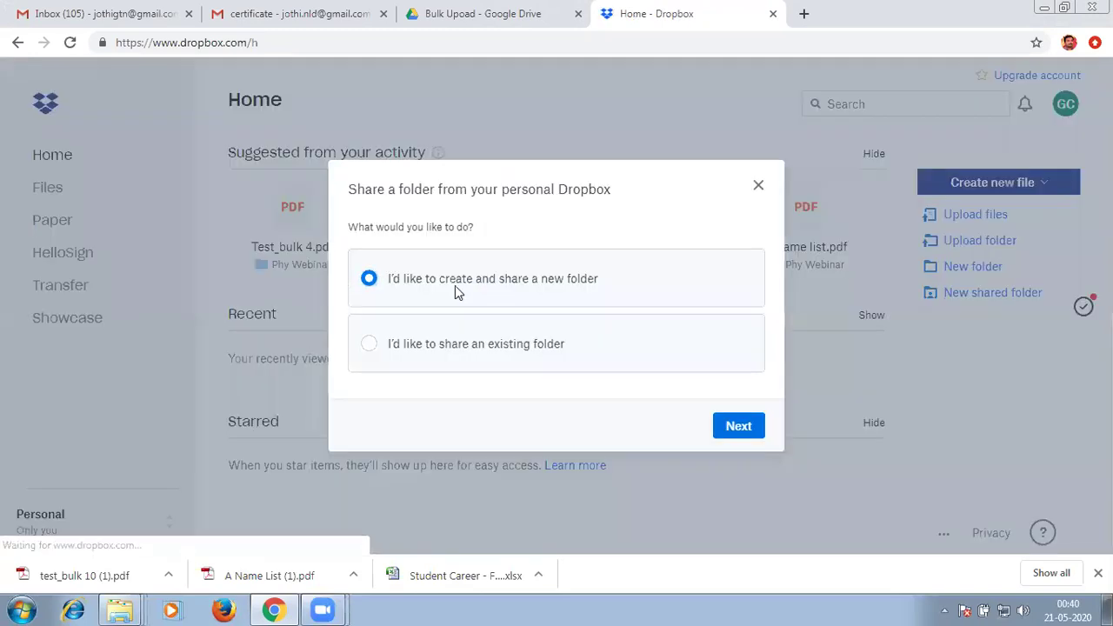
left_click(731, 432)
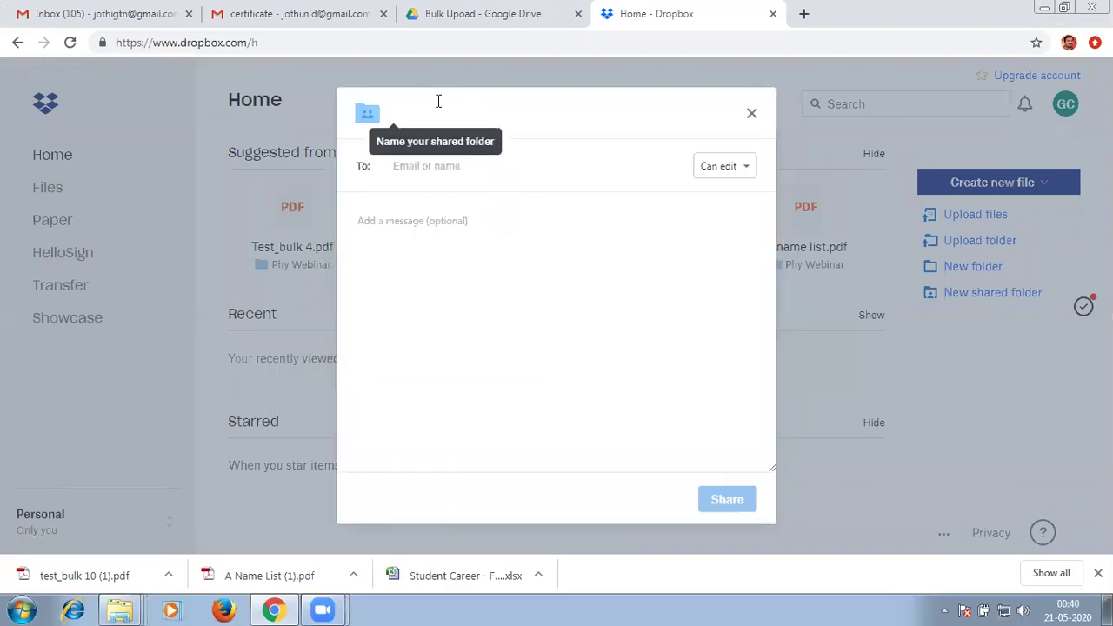
type("A")
key("BackSpace")
type("Bulk Up")
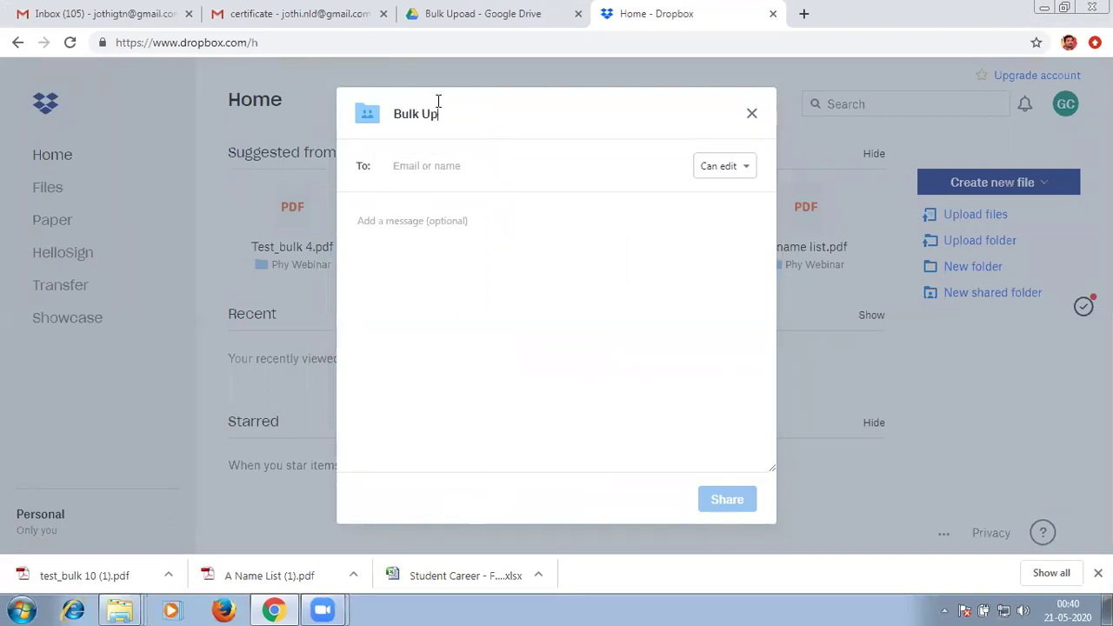
type("oad")
key("BackSpace")
key("BackSpace")
key("BackSpace")
type("load")
Add the recipient with Can view permission and share the folder.
left_click(591, 390)
left_click(531, 167)
type("jothi")
left_click(519, 216)
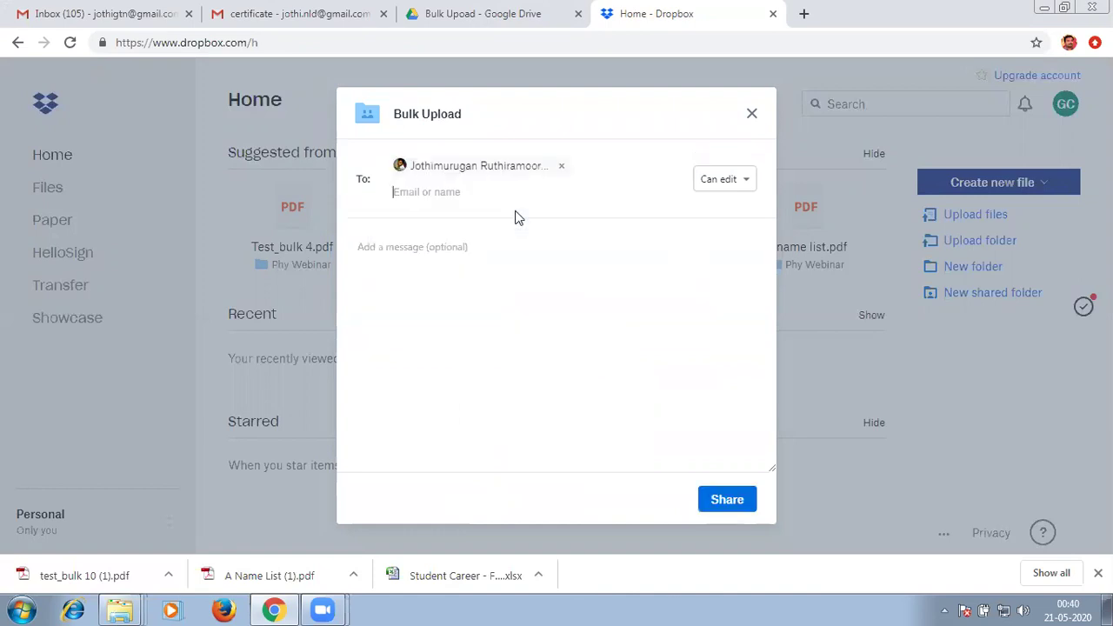
left_click(728, 185)
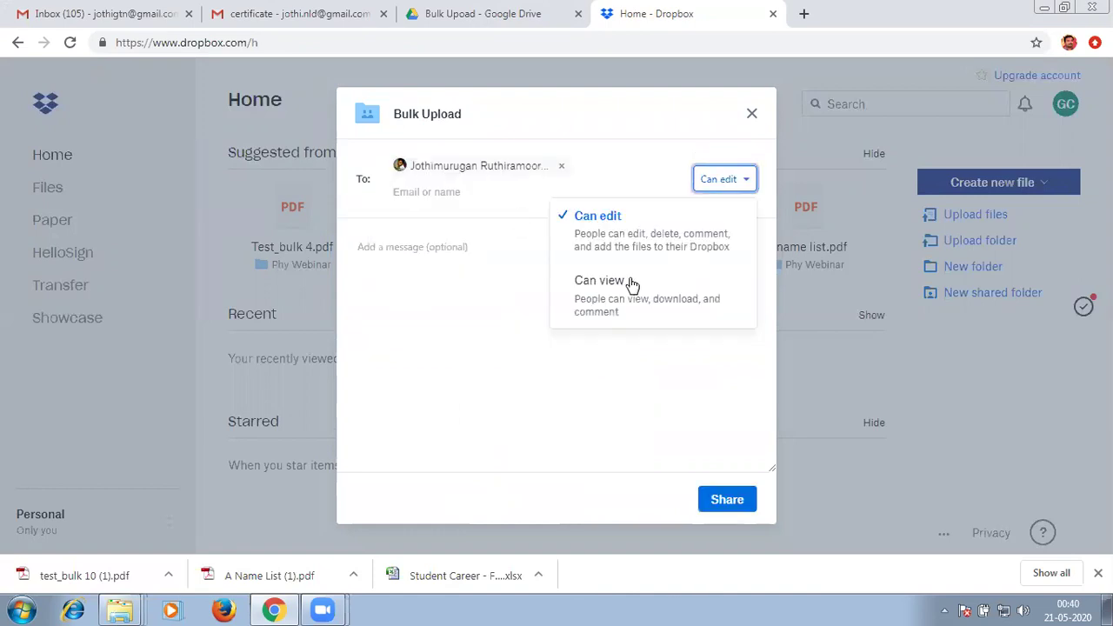
left_click(619, 283)
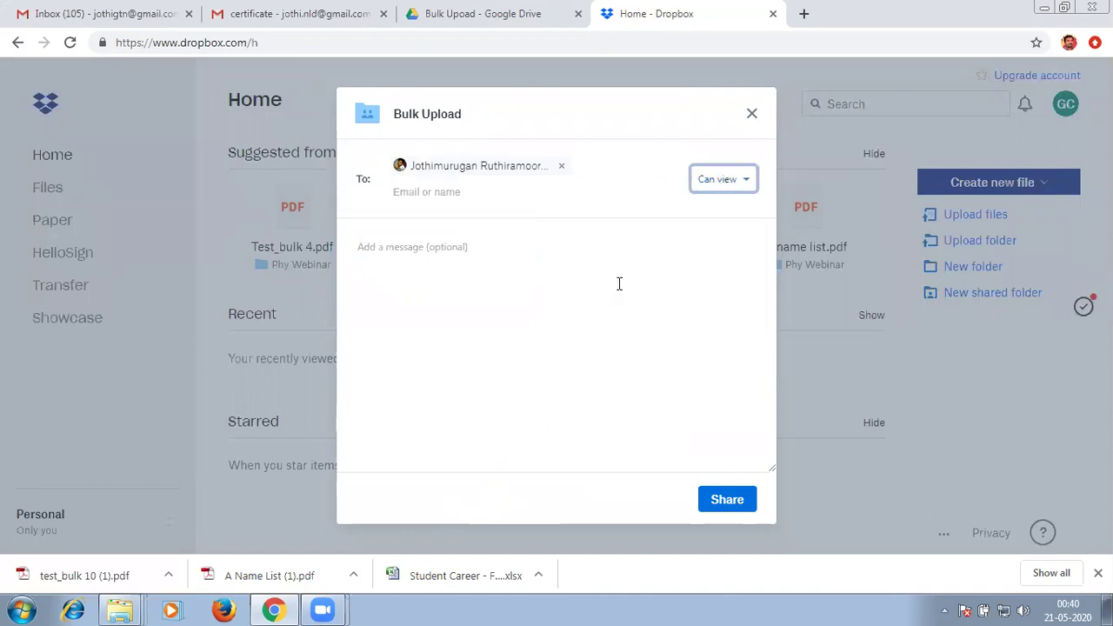
left_click(716, 504)
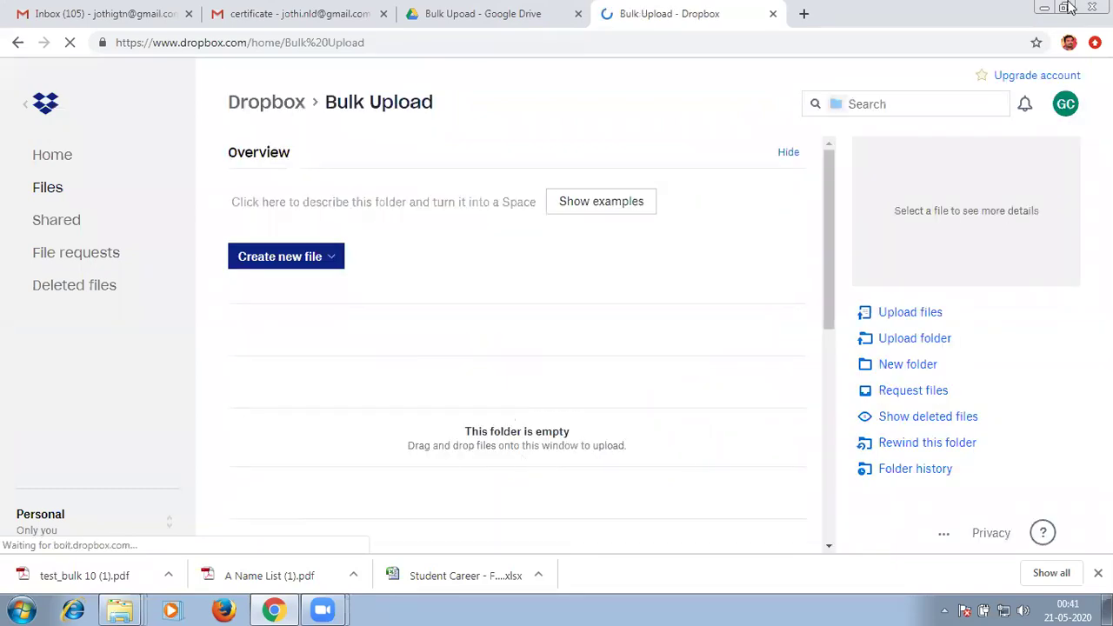
Open the desktop Certificate > Bulk Upload folder and drag all 11 certificate files onto Dropbox.
key("super+Down")
double_click(151, 282)
left_click_drag(913, 82, 197, 109)
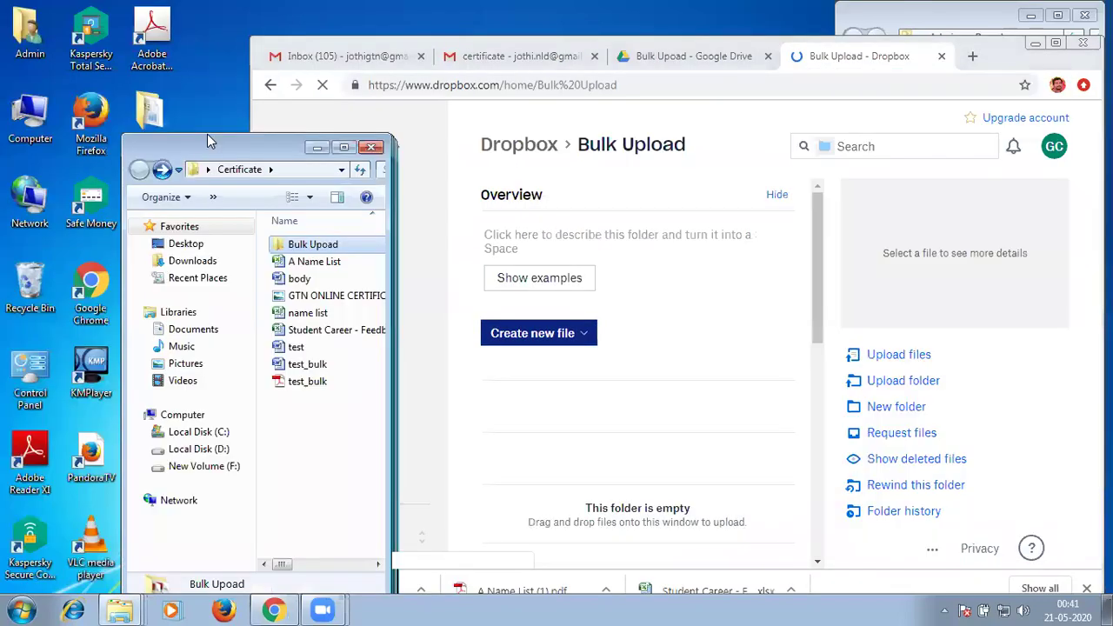
double_click(271, 205)
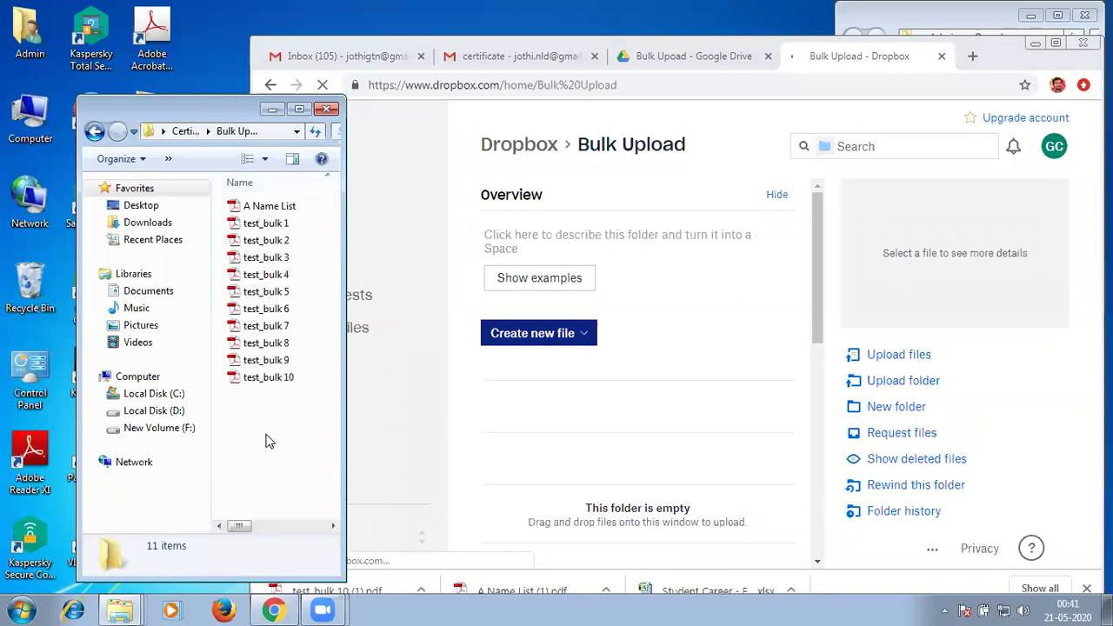
key("ctrl+a")
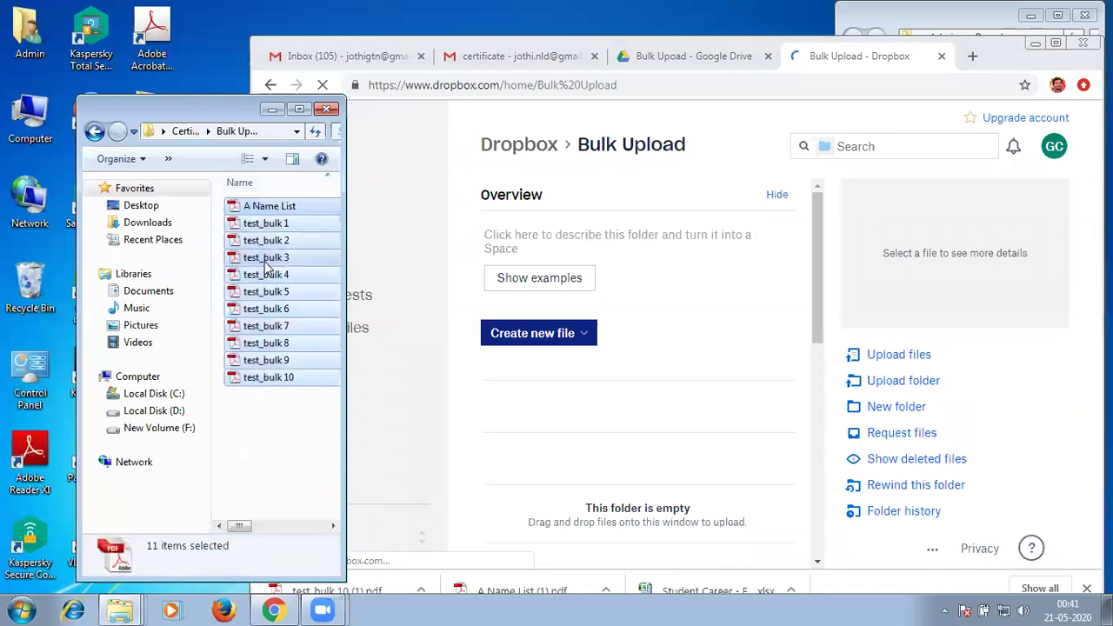
left_click_drag(265, 269, 700, 488)
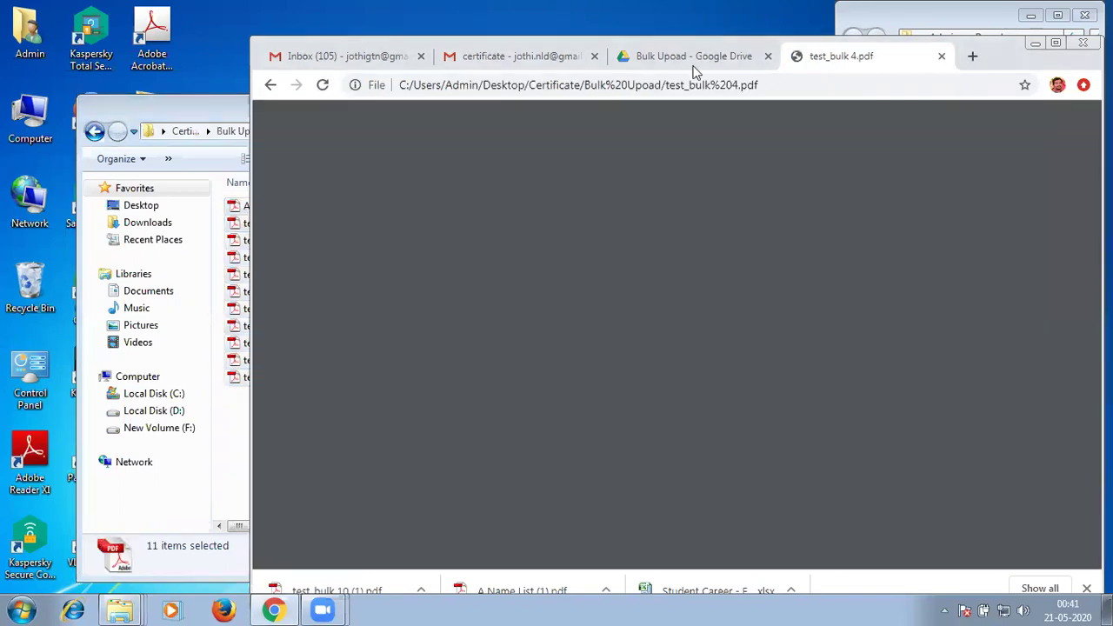
Bring back the test_bulk 4 certificate tab and maximise Chrome.
left_click(734, 59)
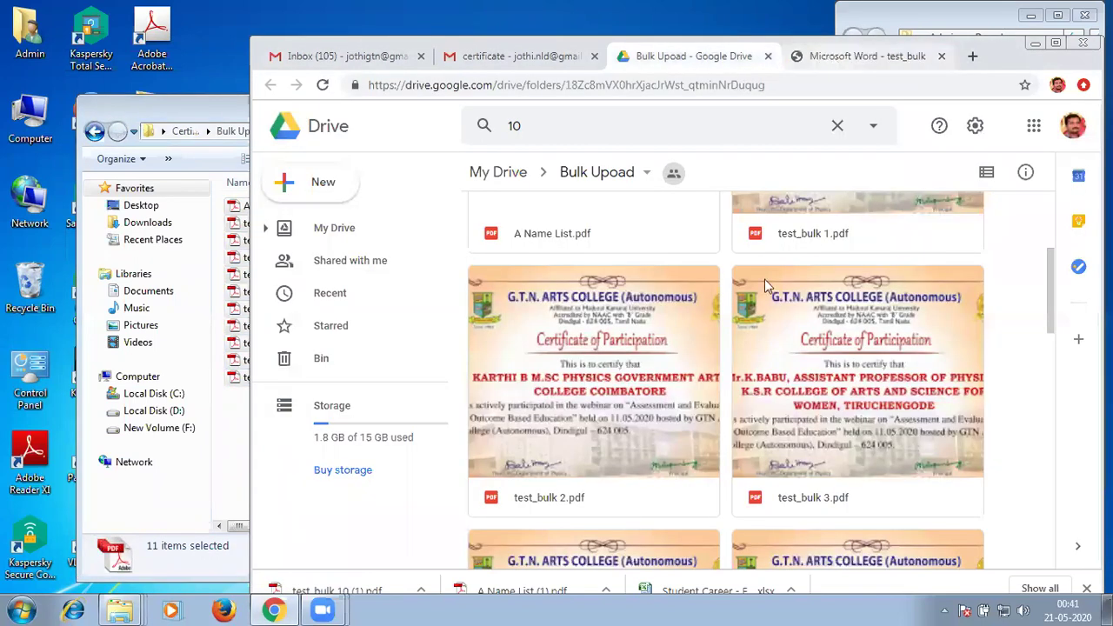
key("ctrl+Tab")
left_click(1056, 42)
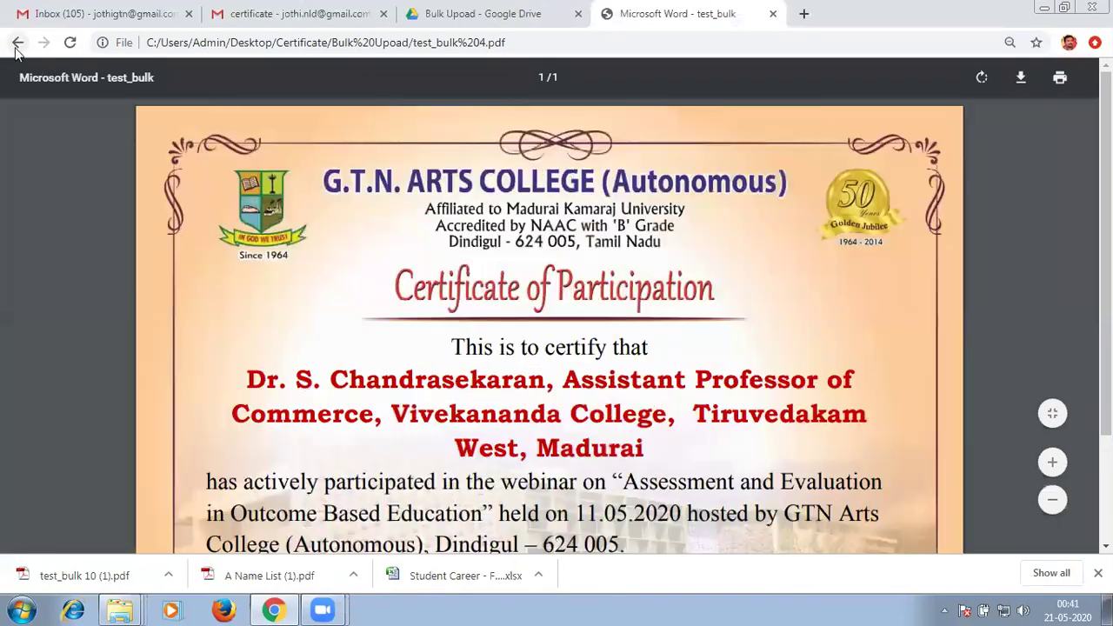
Go back to Dropbox and retry dropping the 11 certificates, which opens a PDF instead.
left_click(14, 48)
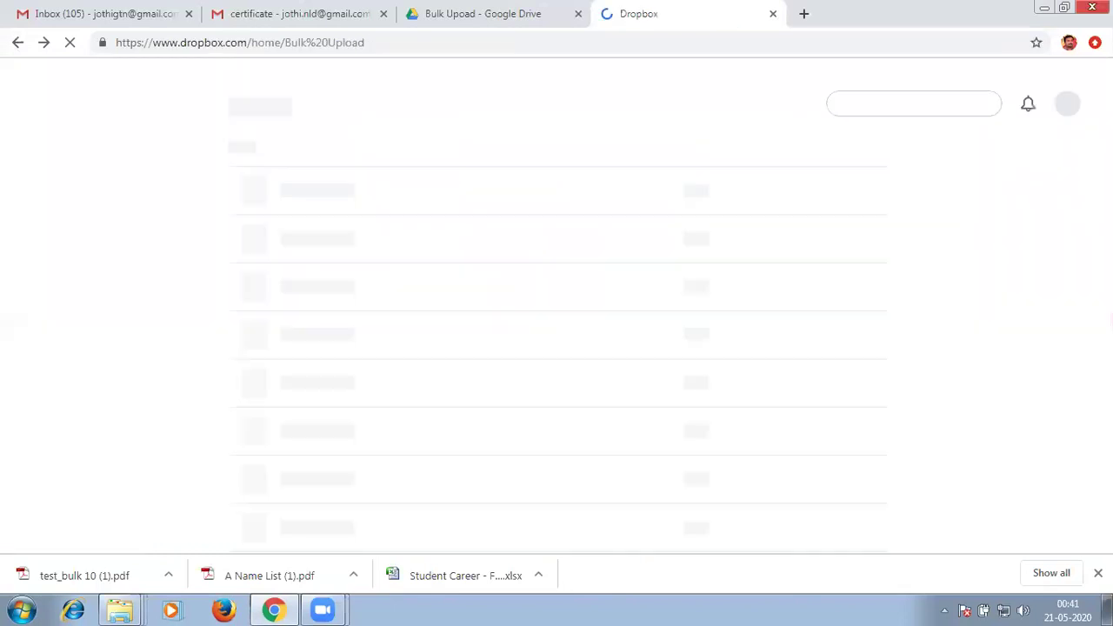
key("super+Down")
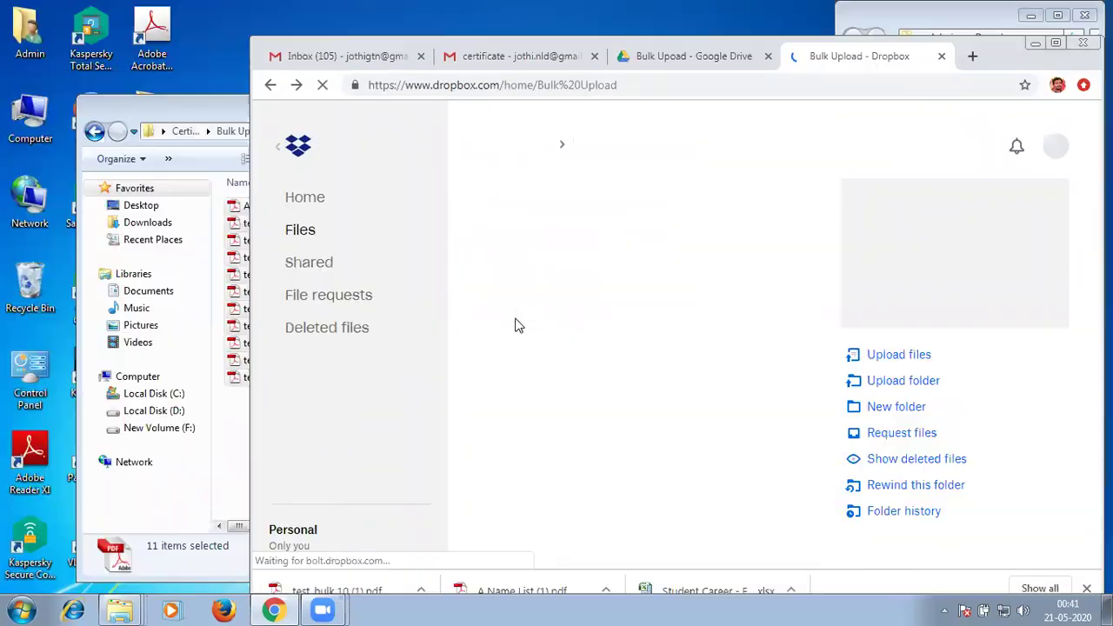
left_click_drag(271, 267, 719, 520)
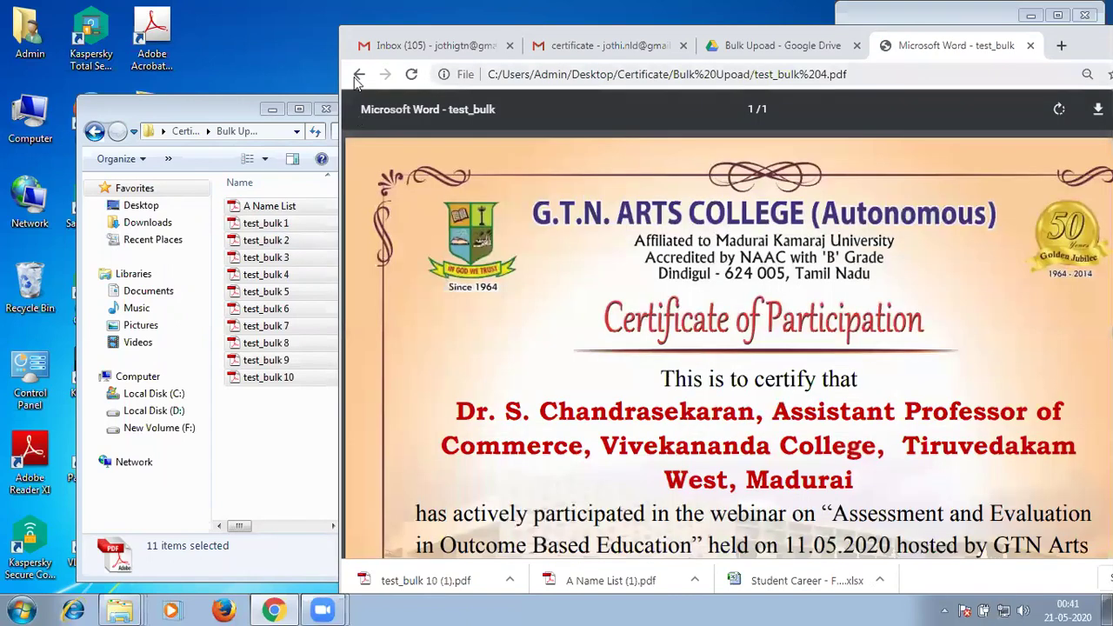
left_click(358, 76)
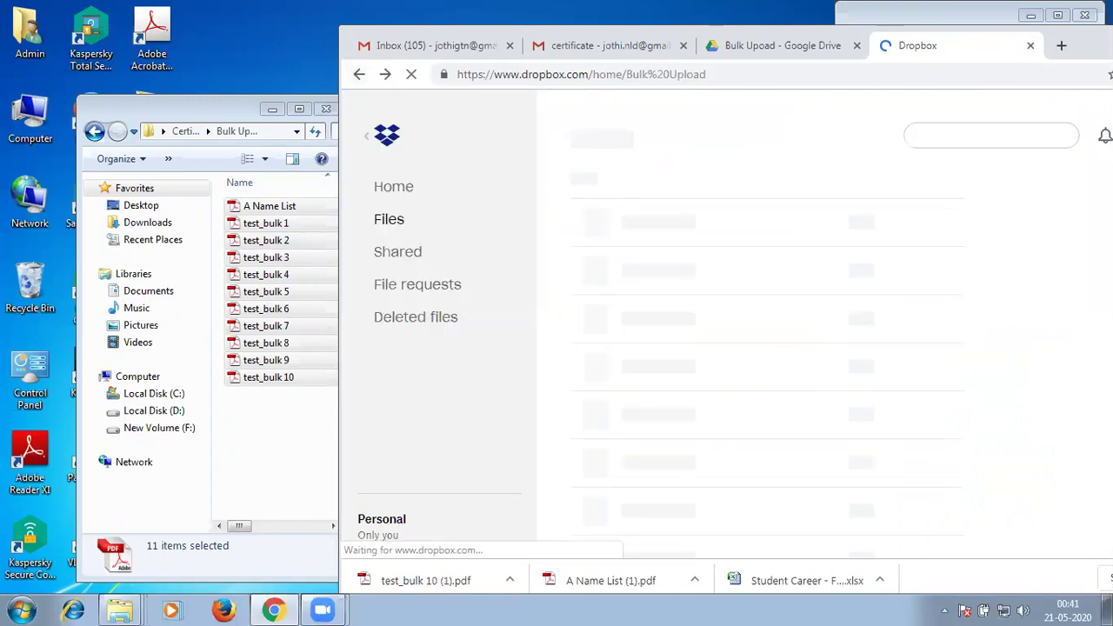
key("super+Up")
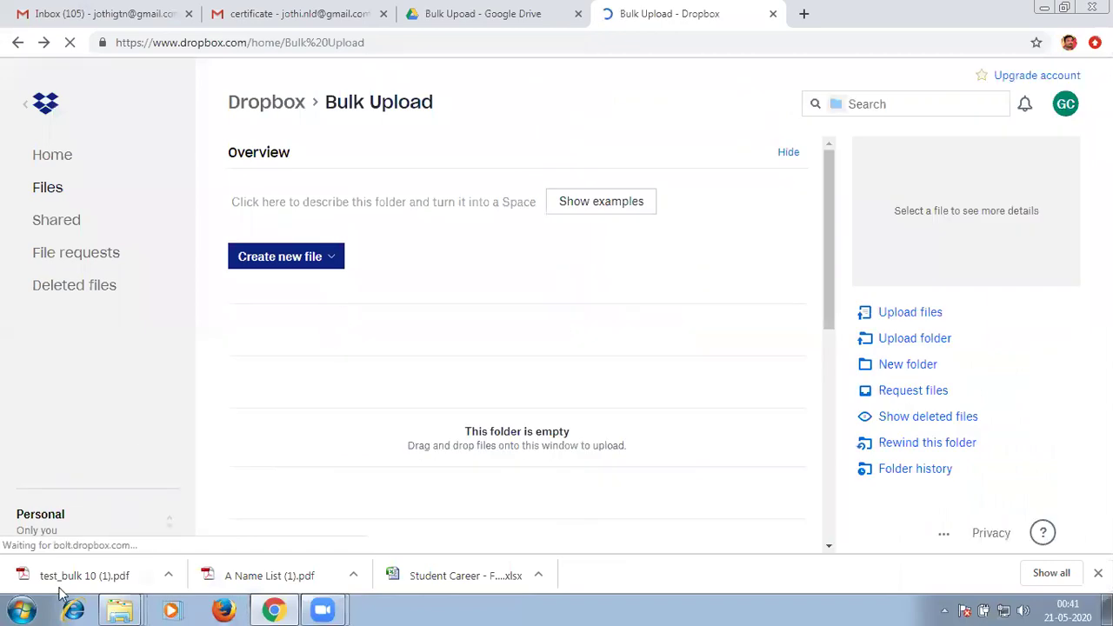
Reopen the local Bulk Upload folder from the Explorer jump list and drop the selected files onto the browser.
right_click(120, 609)
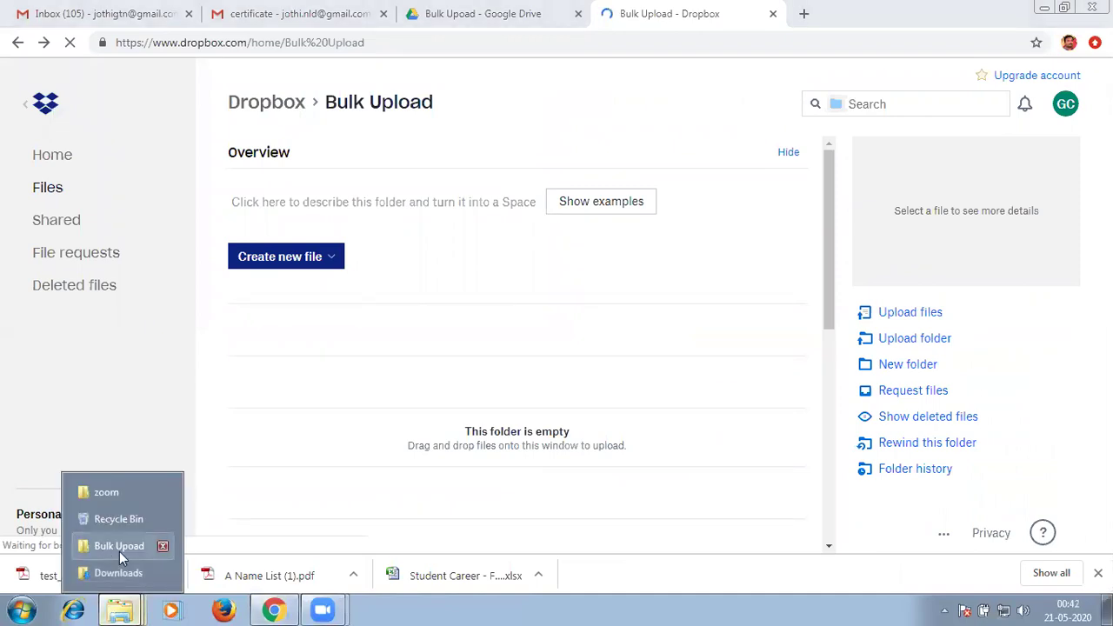
left_click(120, 545)
left_click_drag(513, 475, 512, 452)
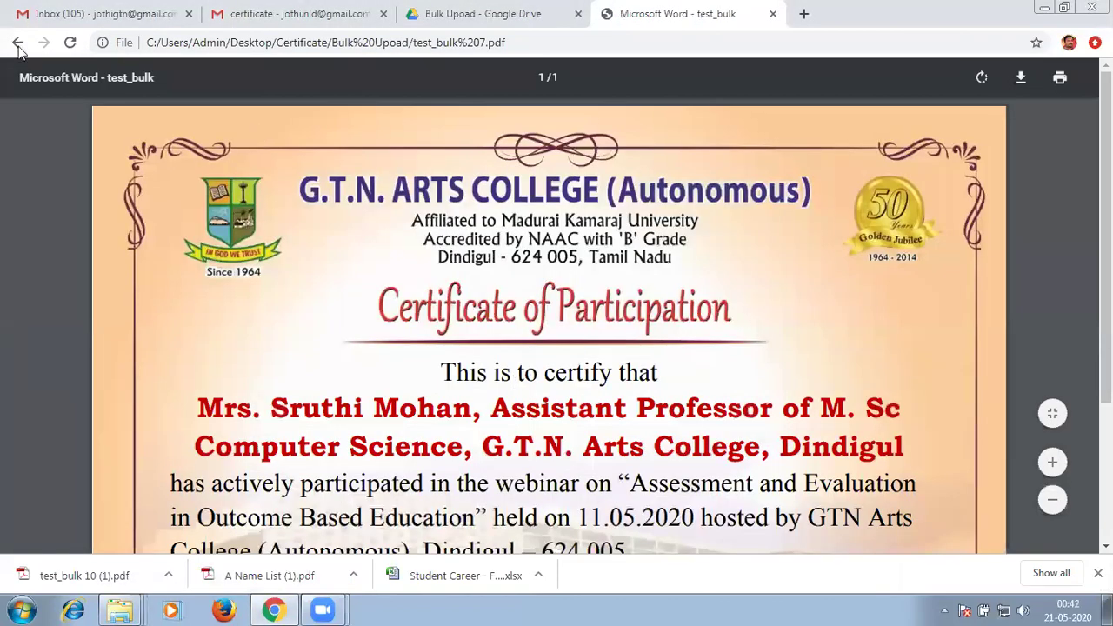
Return to Dropbox Bulk Upload, drop the 11 files (A Name List.pdf, test_bulk 1–10) and review the list.
left_click(17, 42)
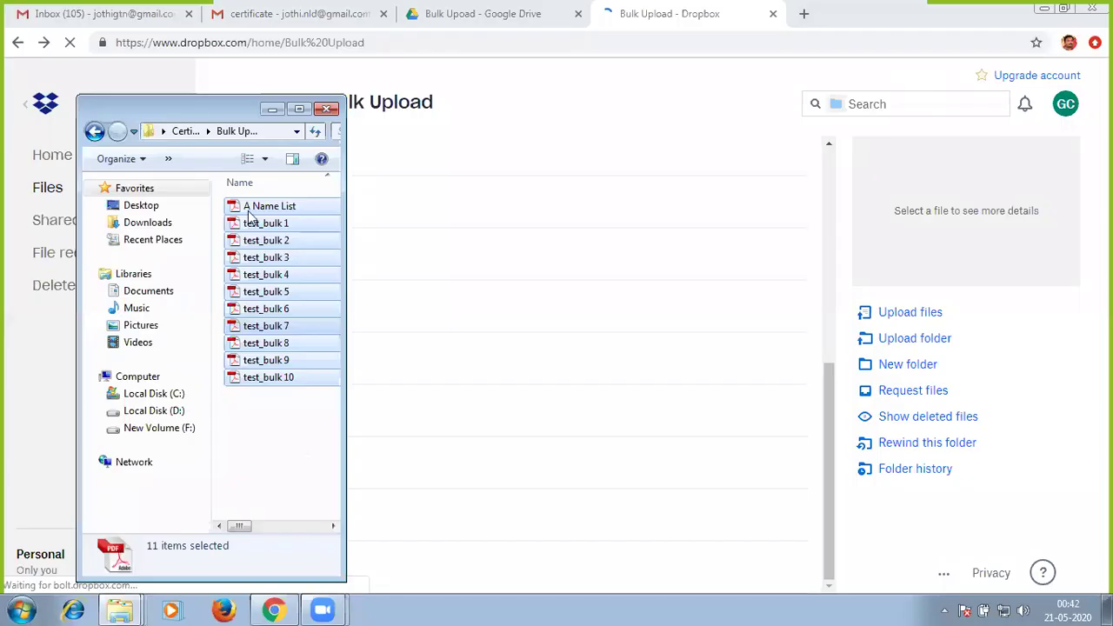
left_click_drag(265, 264, 535, 441)
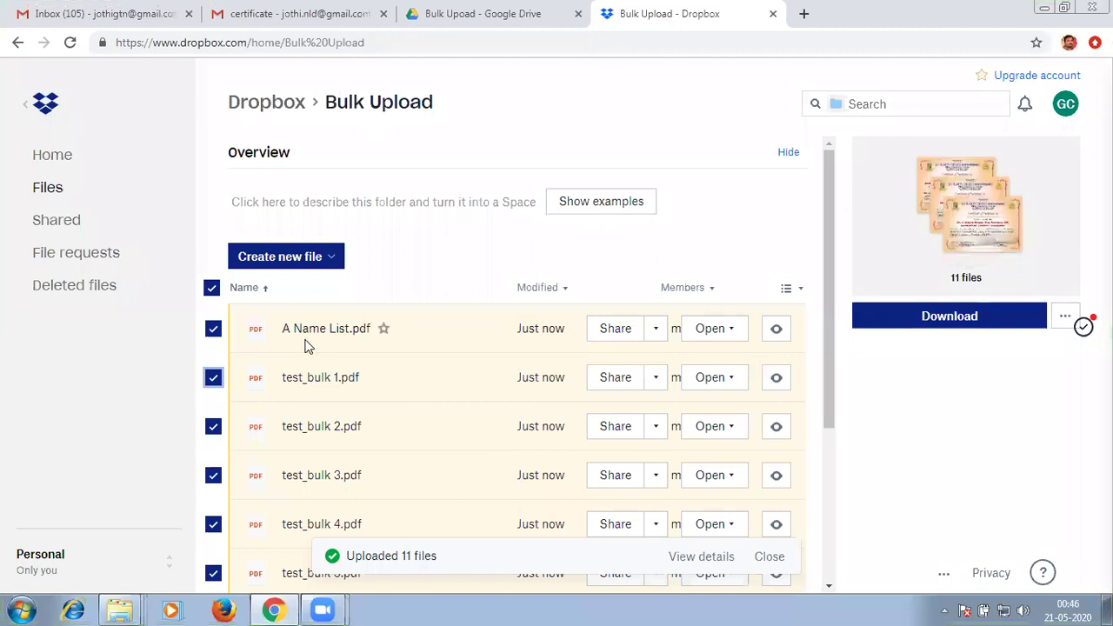
scroll(288, 292, "down", 2)
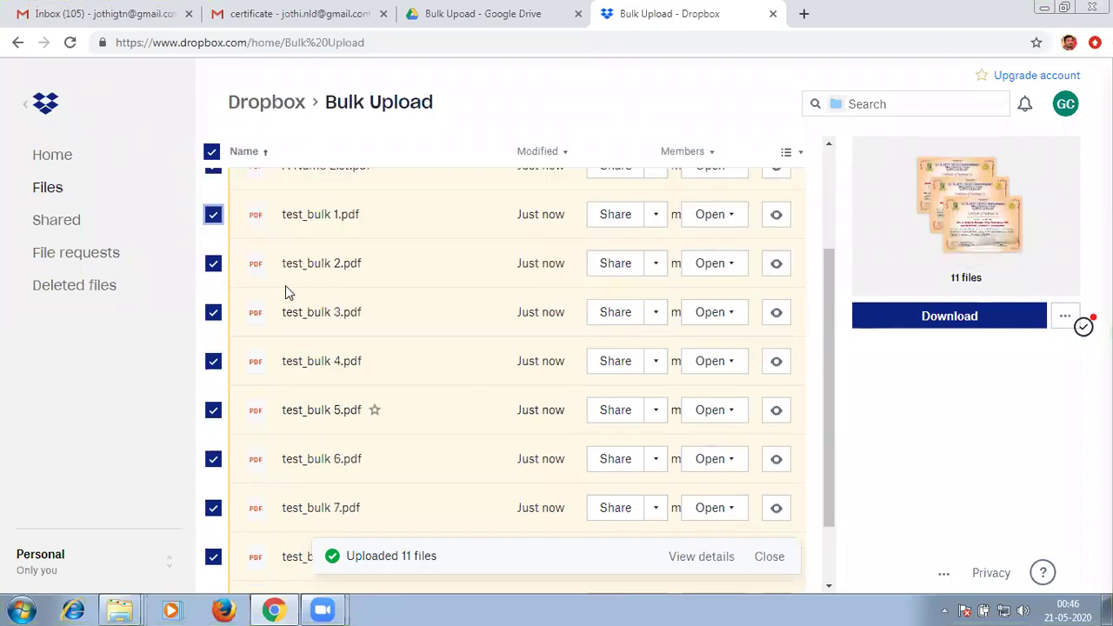
scroll(287, 291, "down", 1)
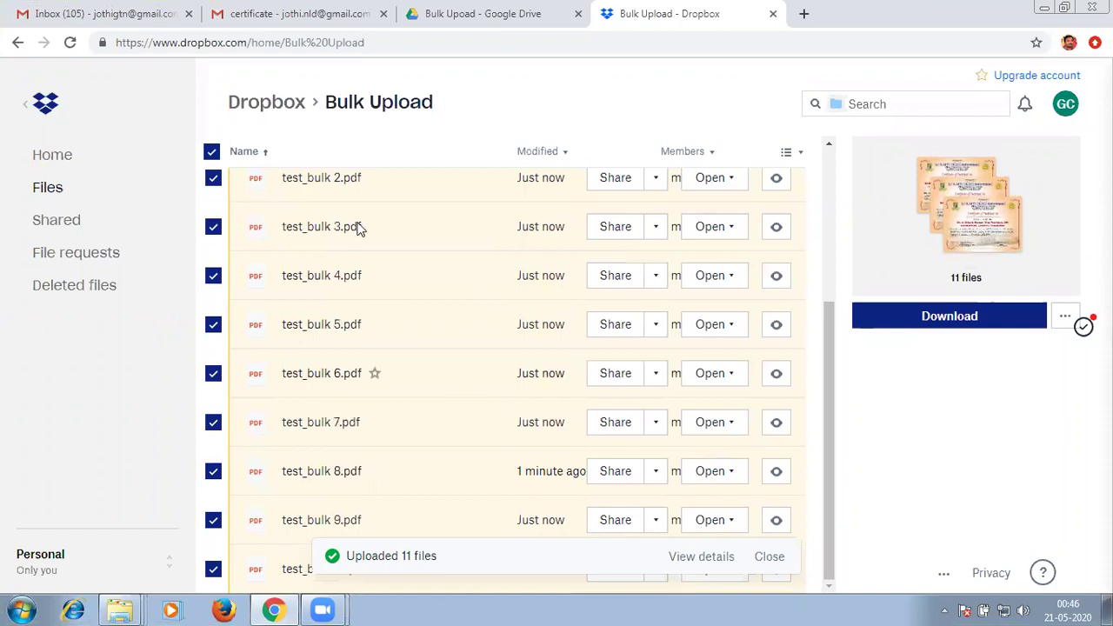
scroll(594, 226, "up", 4)
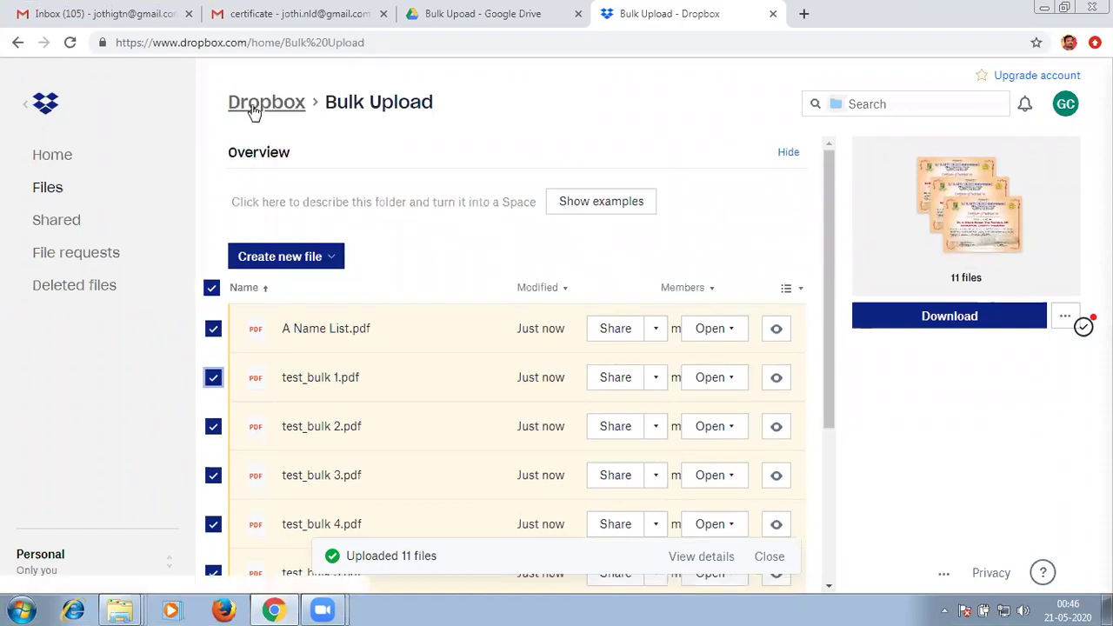
From the top-level file list, confirm Bulk Upload is shared with the owner and one view-only member.
left_click(252, 110)
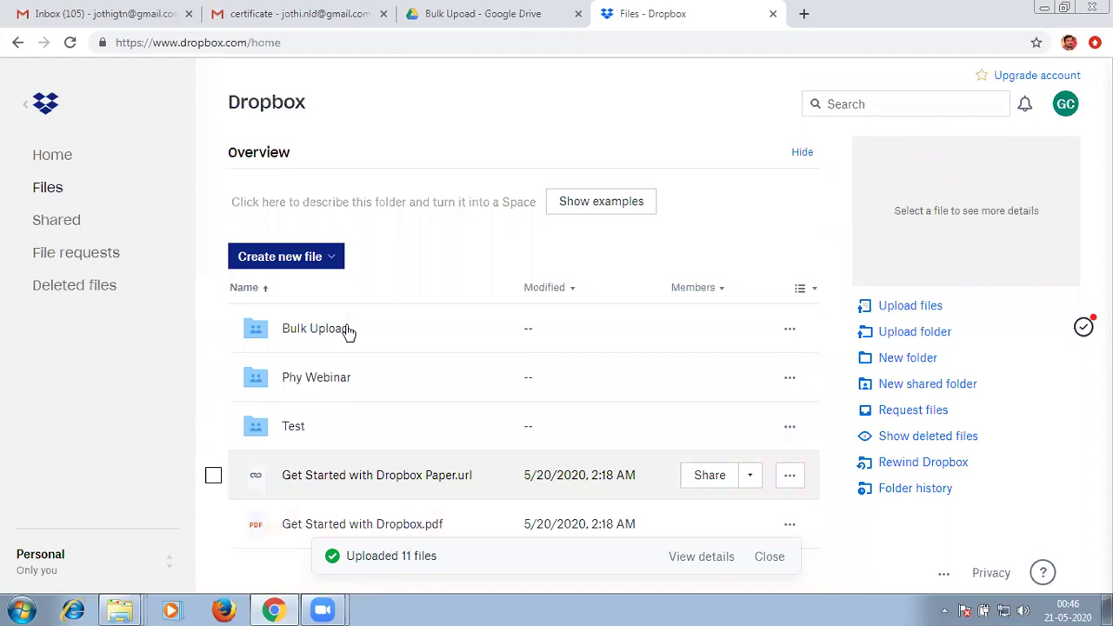
left_click(718, 336)
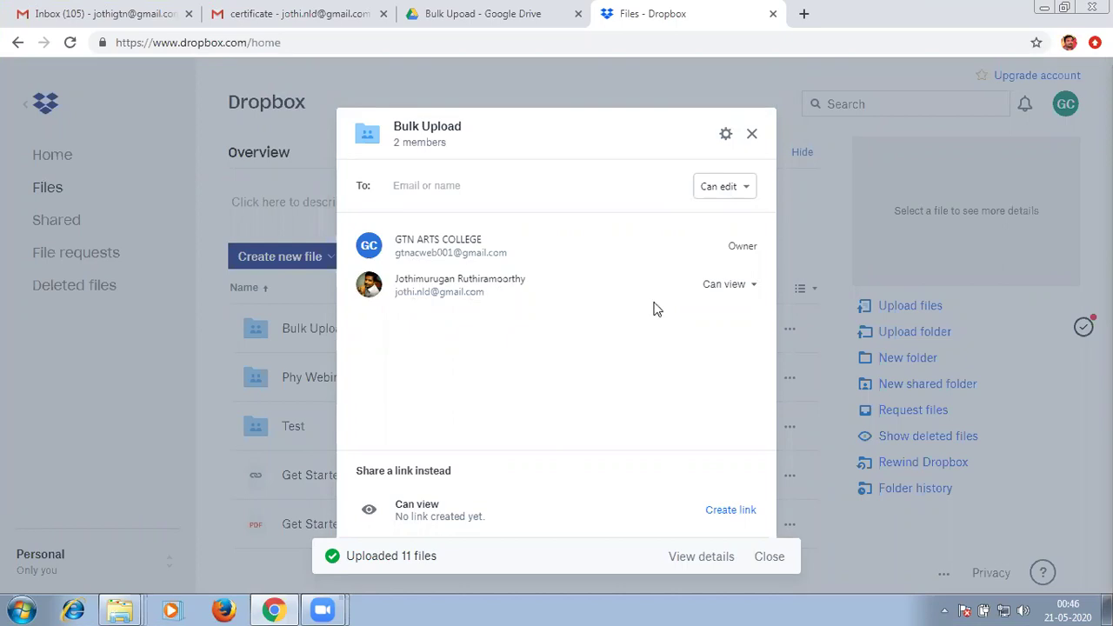
left_click(751, 133)
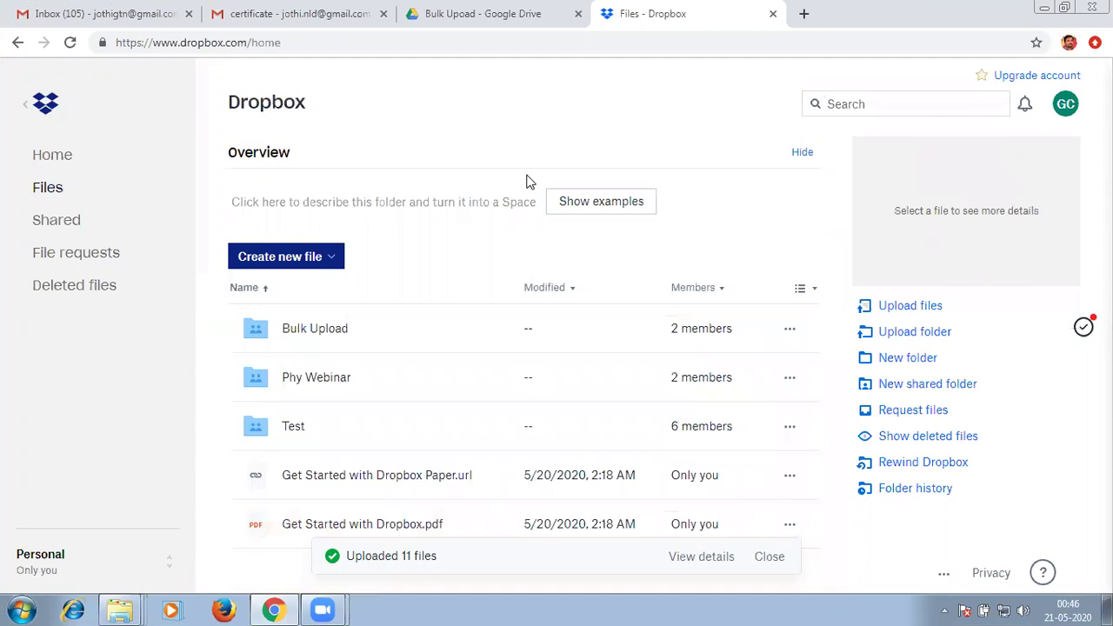
In the recipient's Gmail Updates, open the Dropbox Bulk Upload share email and go to the folder.
key("ctrl+2")
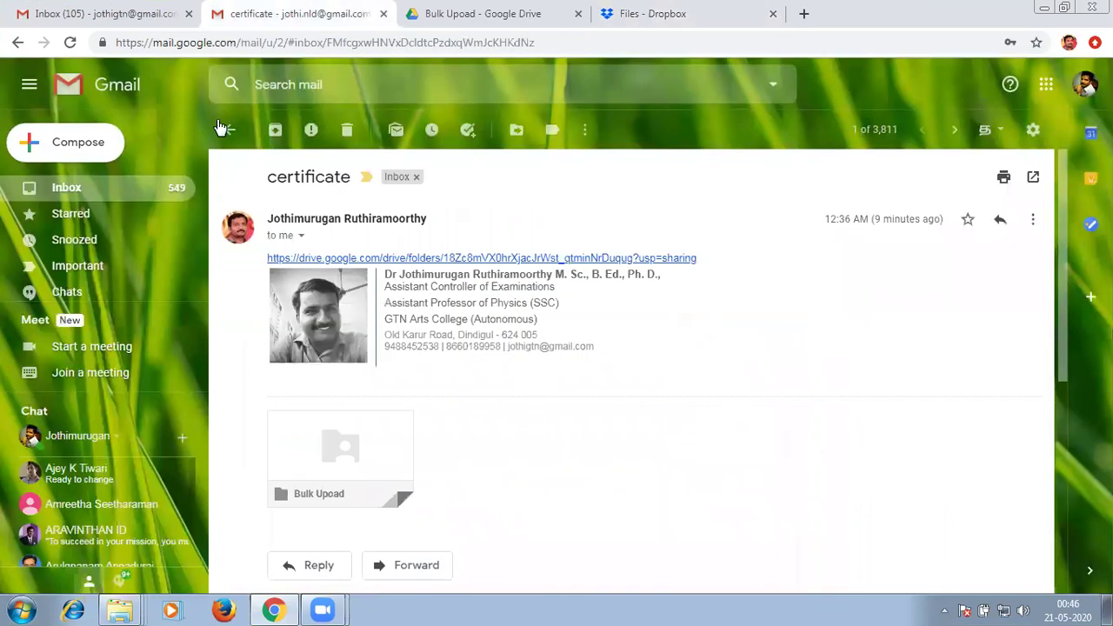
left_click(224, 129)
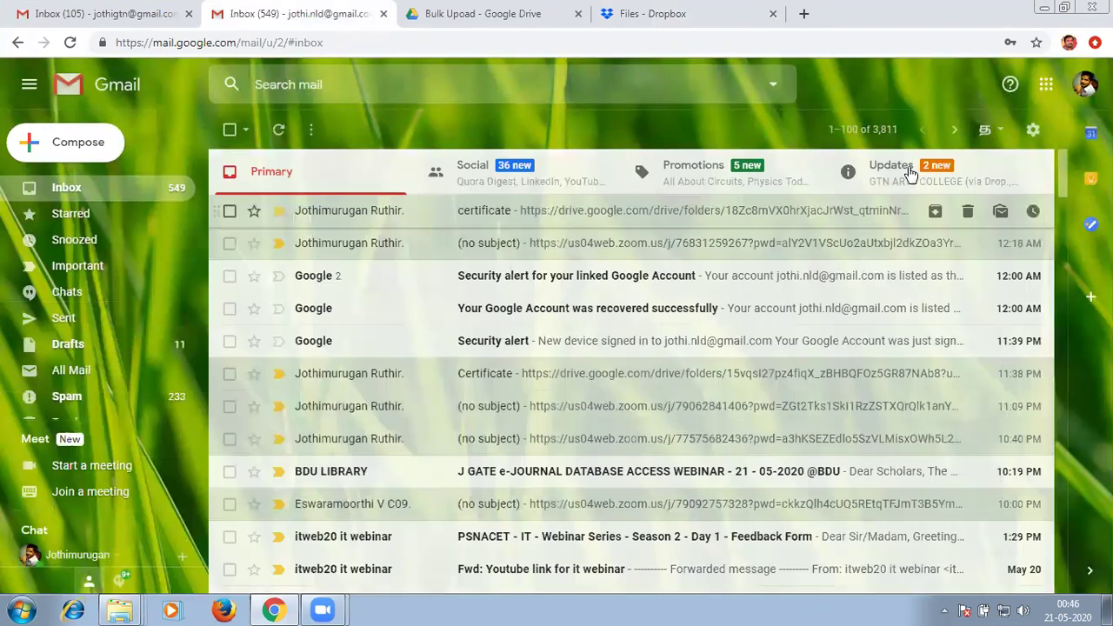
left_click(909, 174)
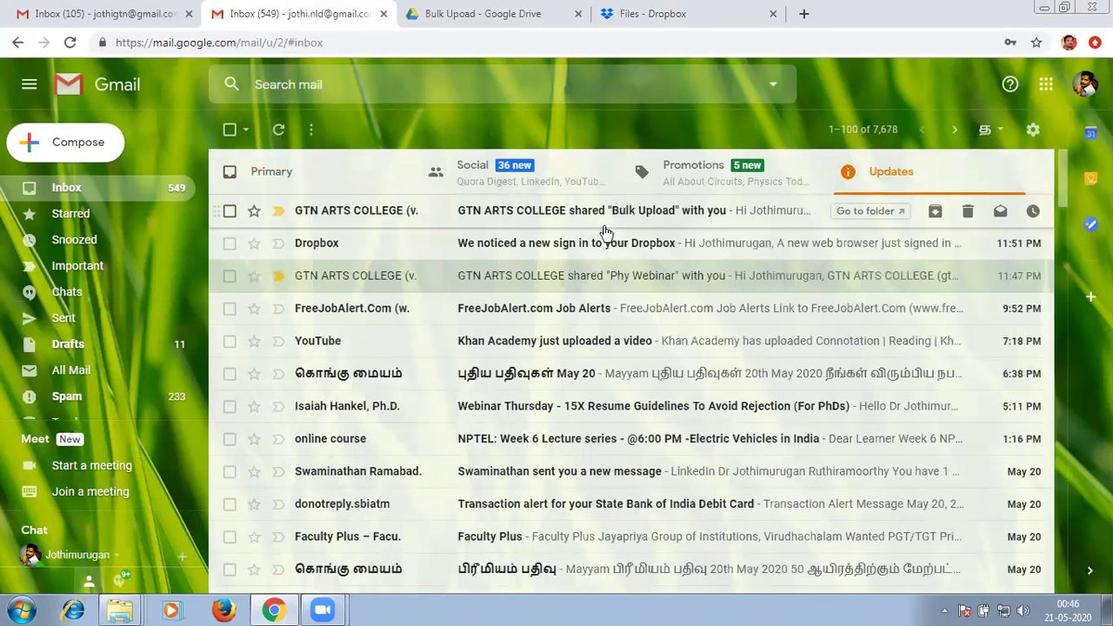
left_click(711, 216)
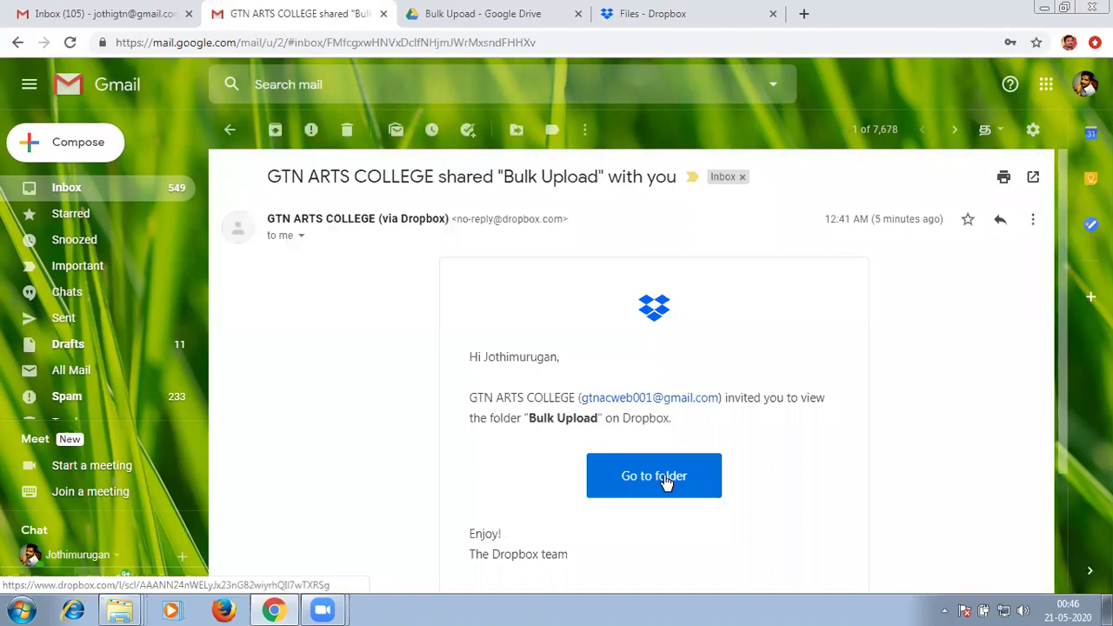
left_click(659, 473)
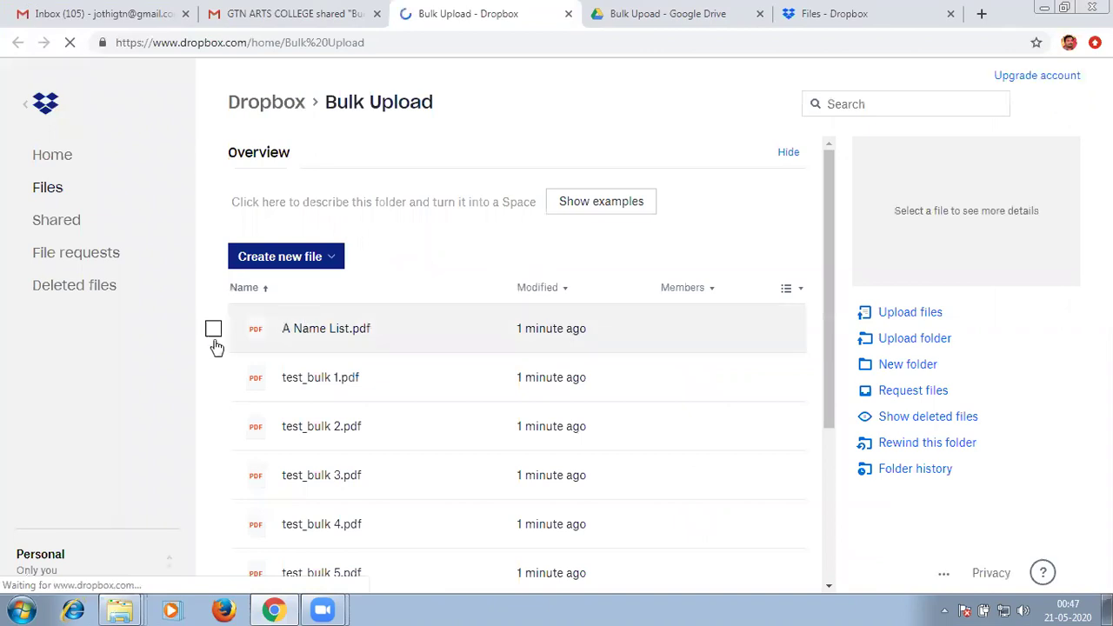
Select A Name List.pdf in the shared Bulk Upload folder.
left_click(376, 320)
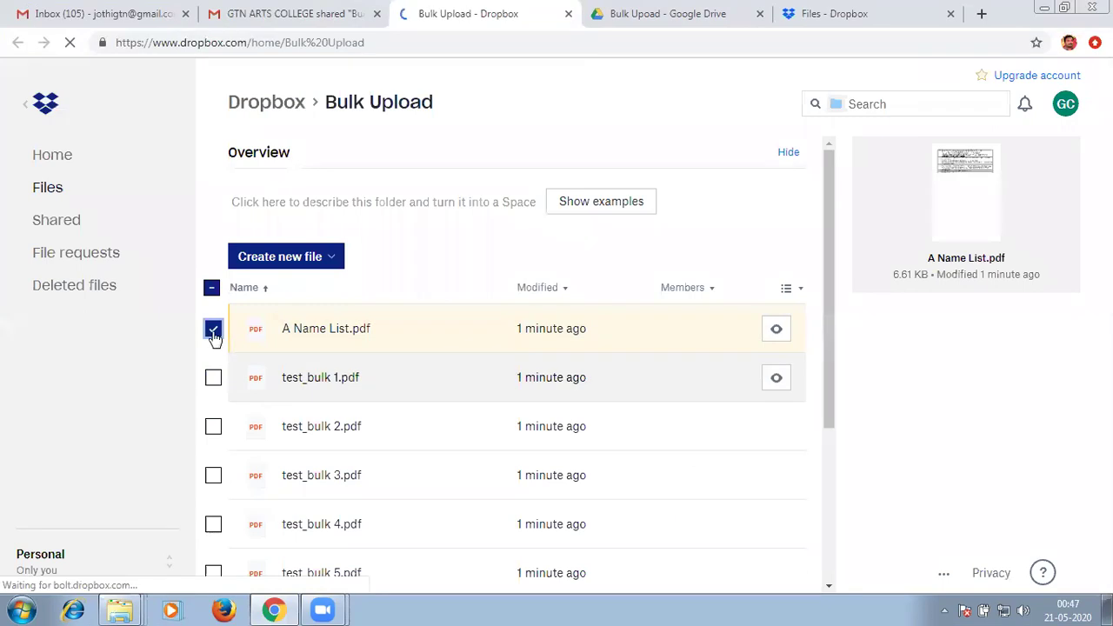
left_click(414, 347)
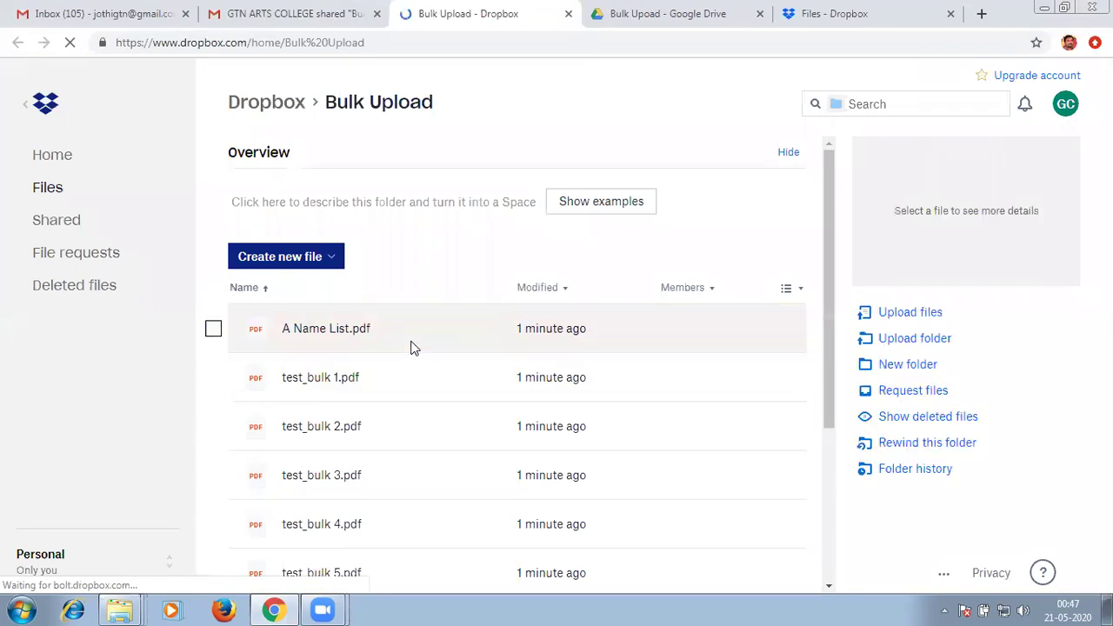
left_click(414, 348)
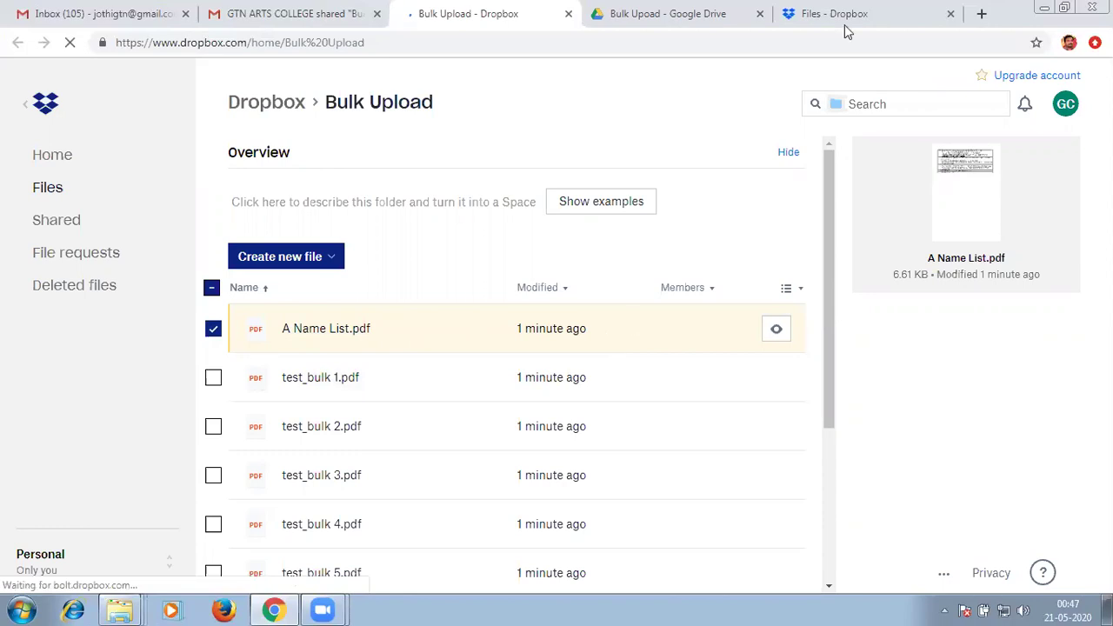
Close the Google Drive tab and preview A Name List.pdf in the shared folder.
key("ctrl+Tab")
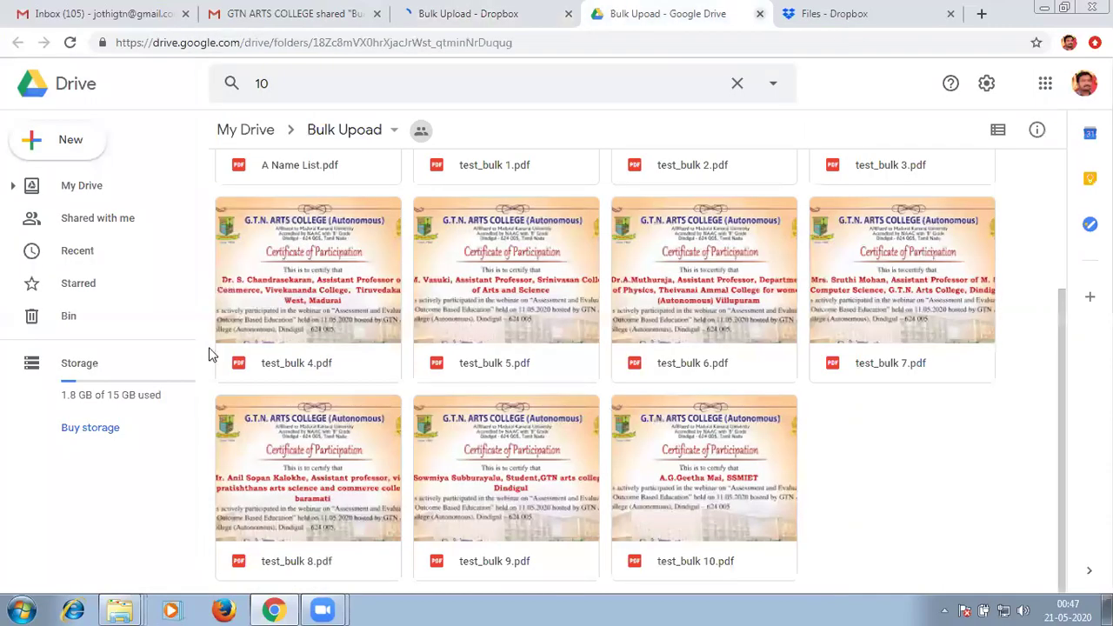
key("ctrl+w")
key("ctrl+w")
scroll(538, 400, "down", 1)
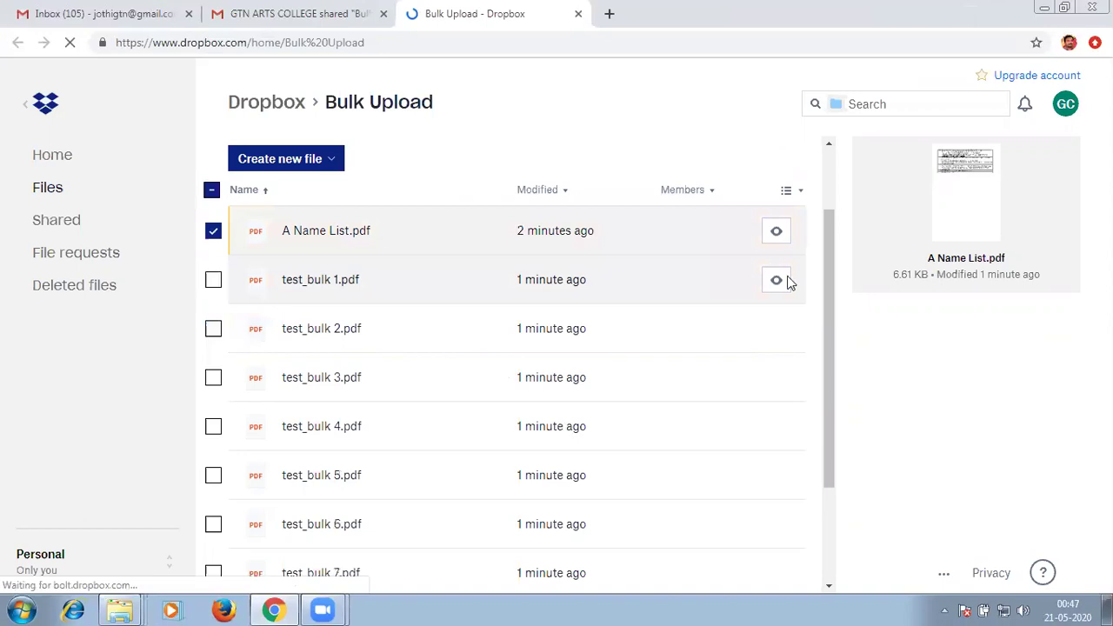
scroll(775, 333, "up", 1)
left_click(775, 333)
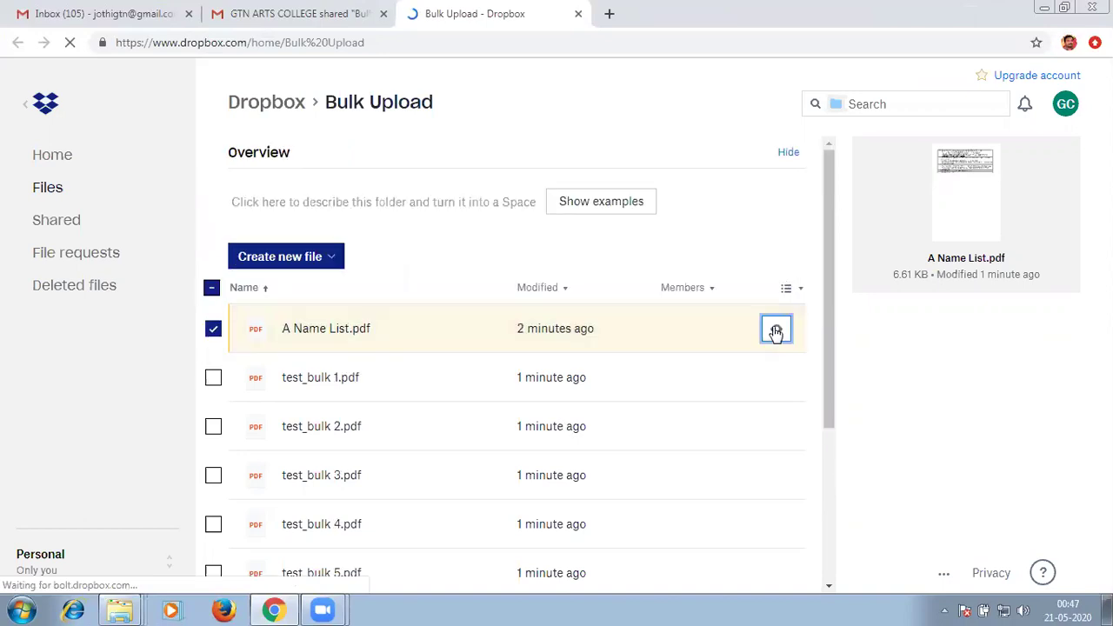
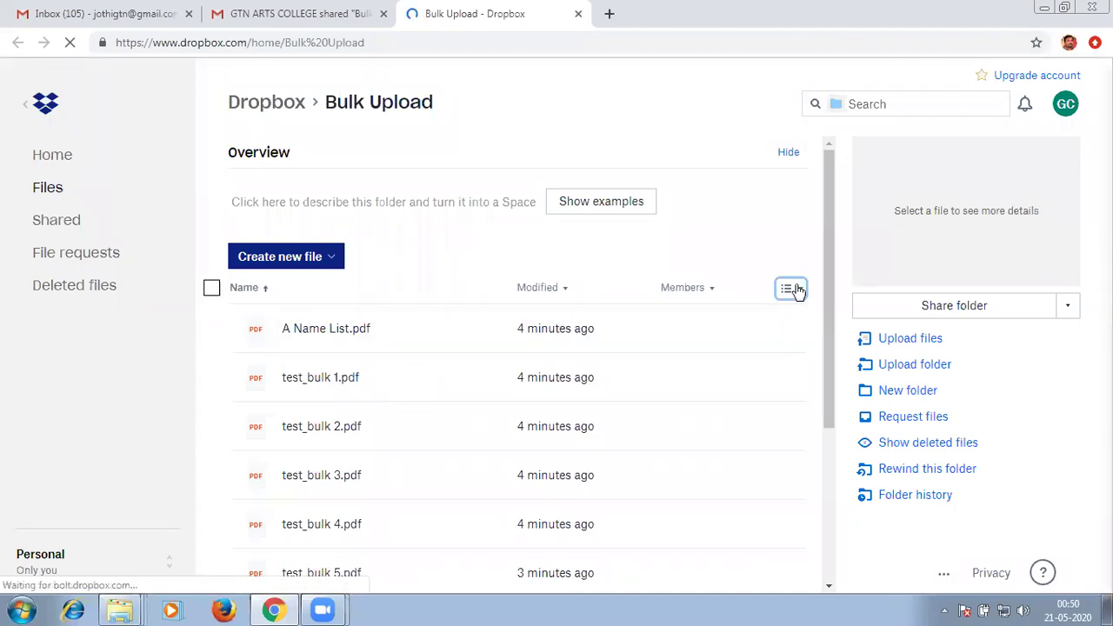
Show Bulk Upload as a thumbnail grid and download A Name List.pdf from its '...' menu.
left_click(731, 350)
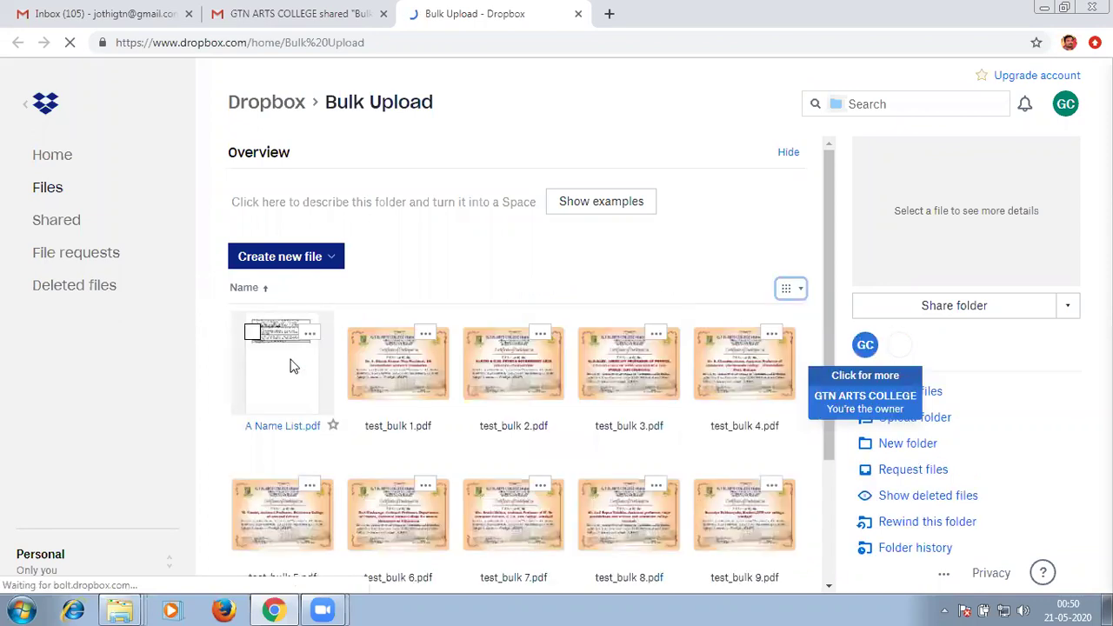
left_click(292, 365)
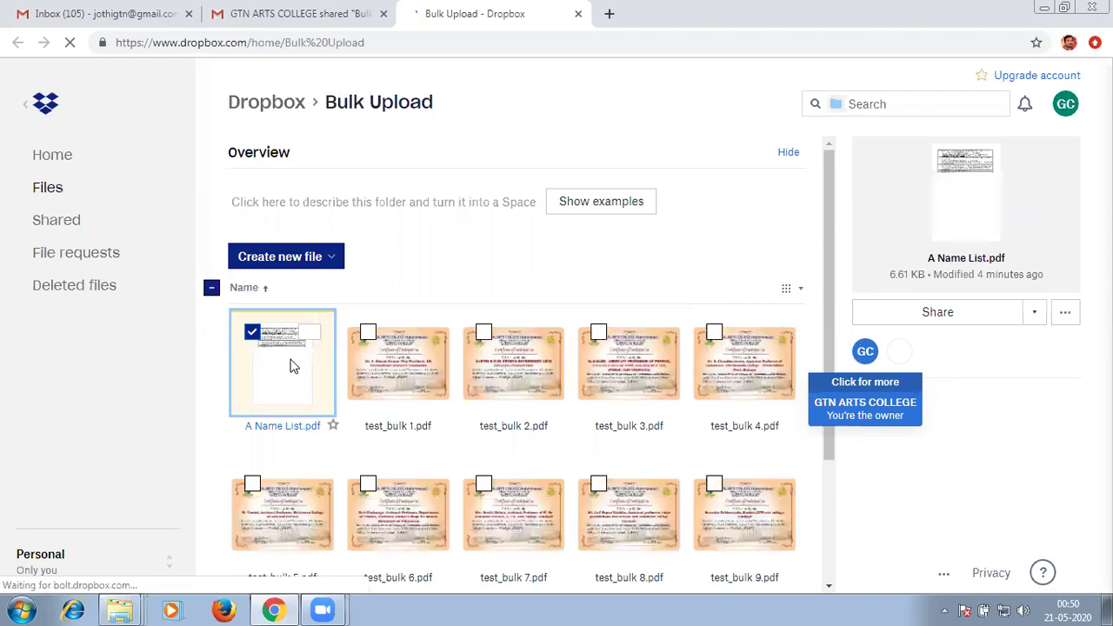
left_click(1033, 313)
left_click(1068, 311)
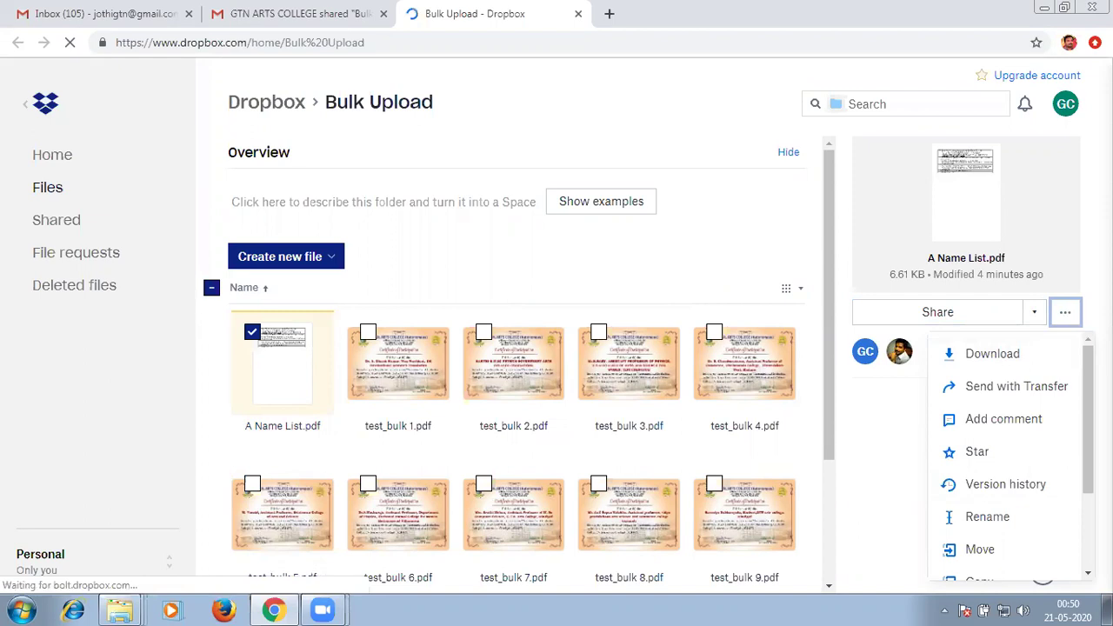
left_click(1066, 314)
left_click(1066, 314)
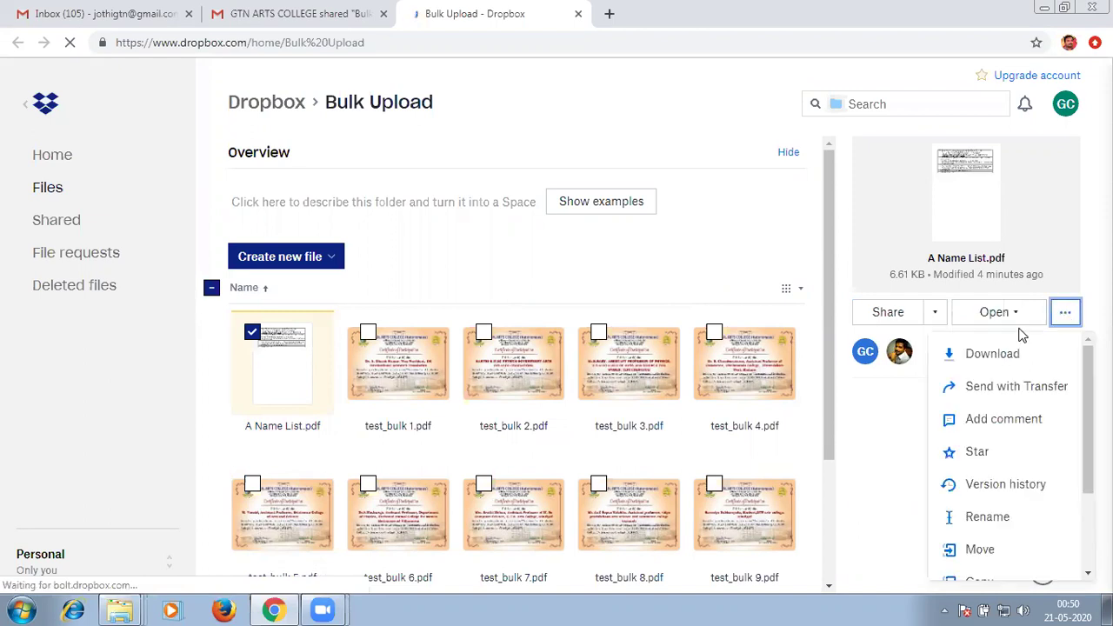
left_click(1007, 362)
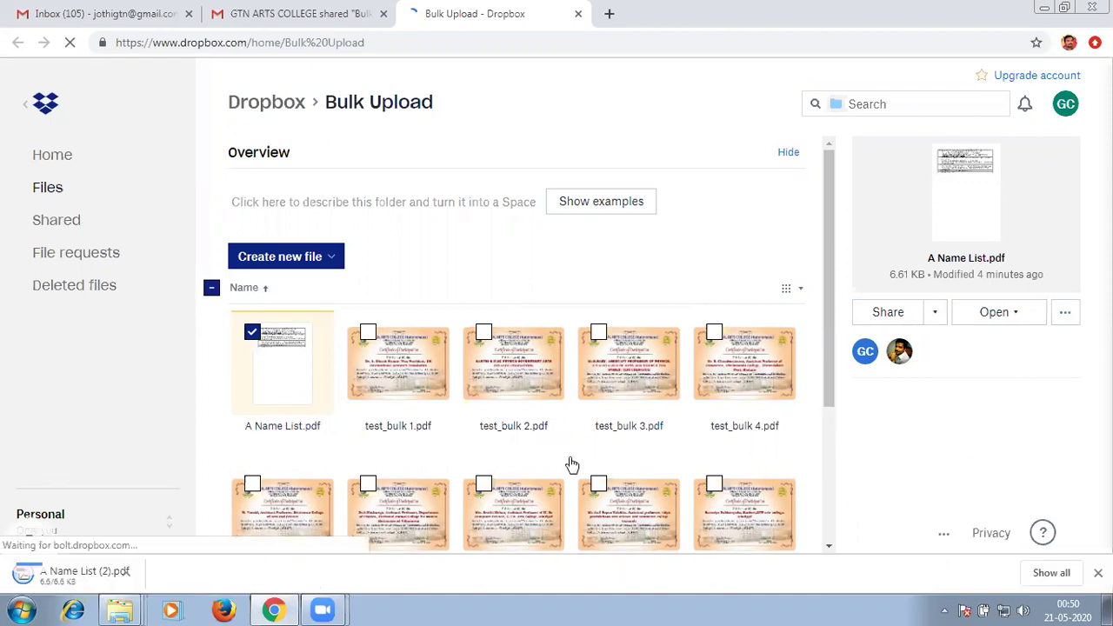
Open A Name List (2).pdf in Acrobat, check participants 9 and 10, then return to Dropbox.
left_click(168, 574)
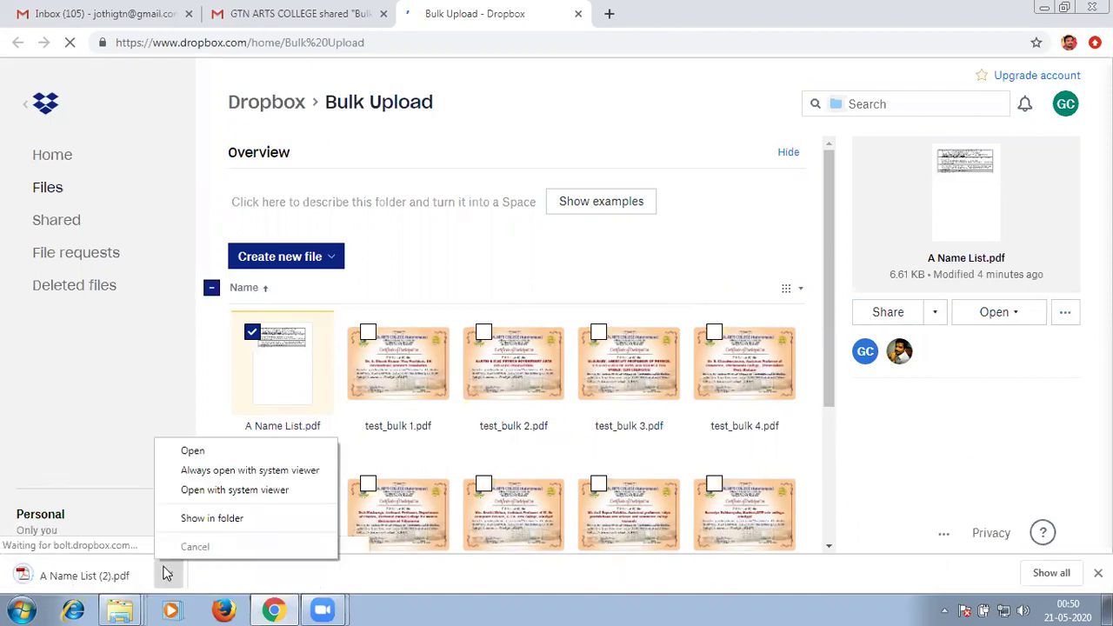
left_click(211, 517)
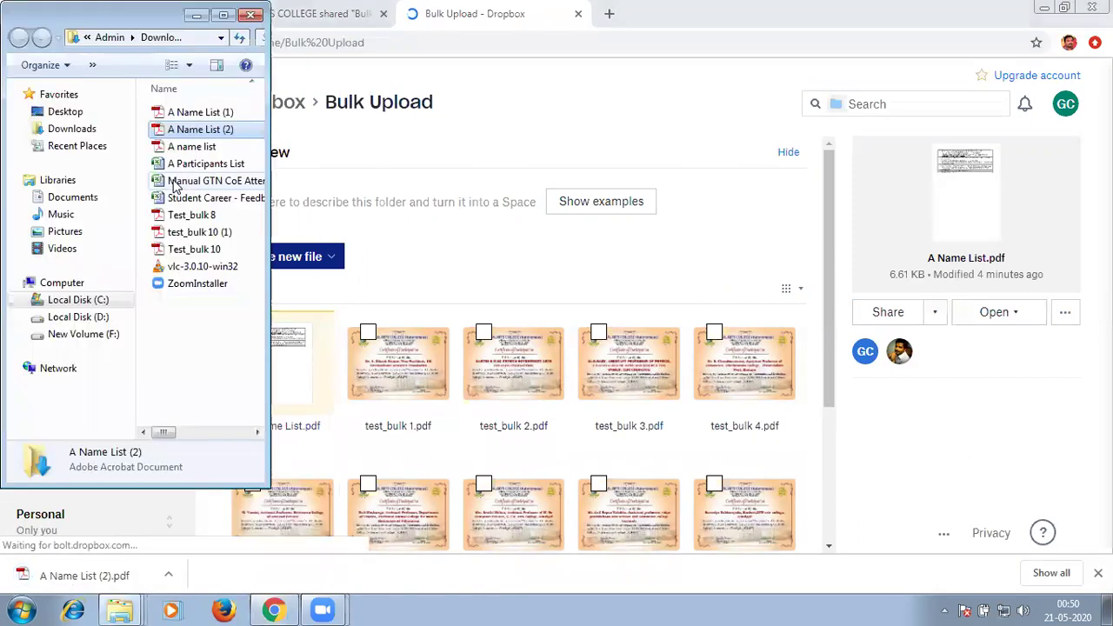
double_click(166, 130)
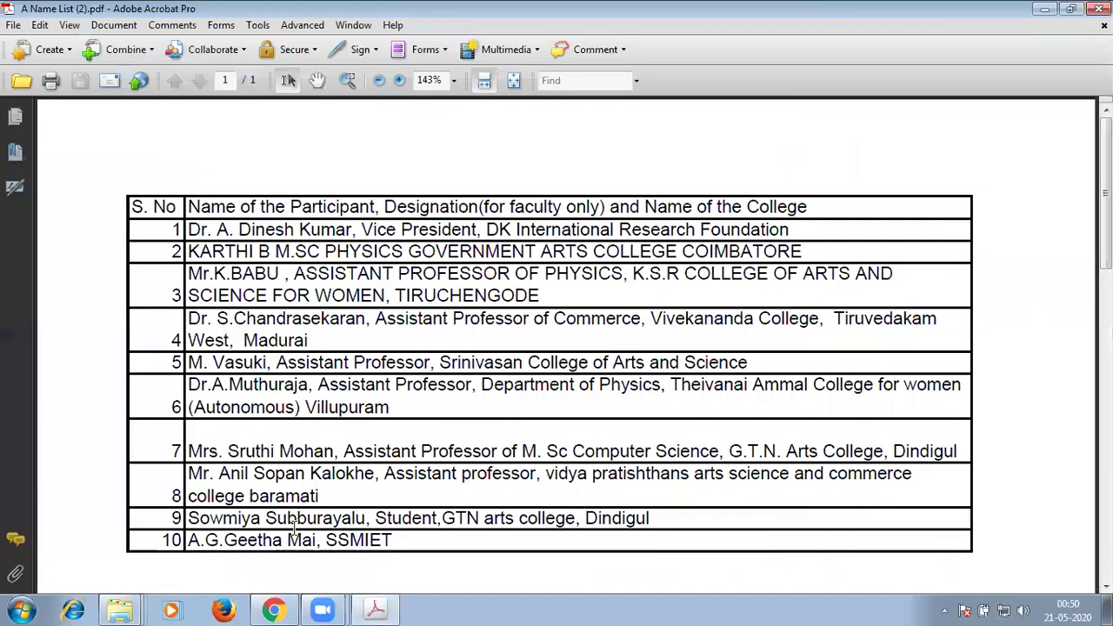
left_click_drag(294, 524, 170, 541)
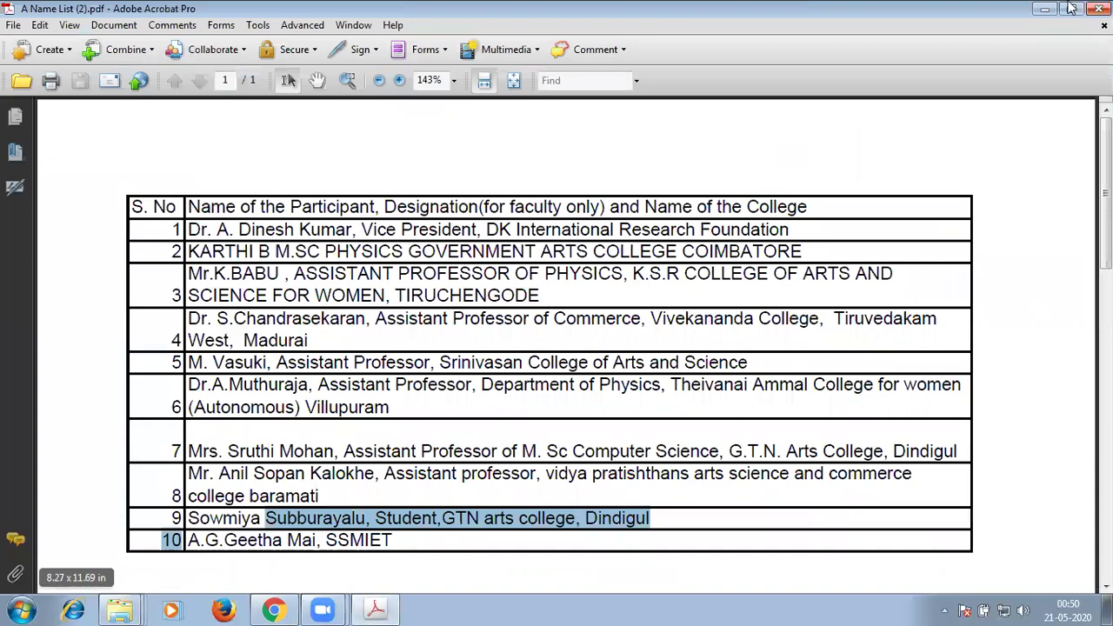
key("alt+F4")
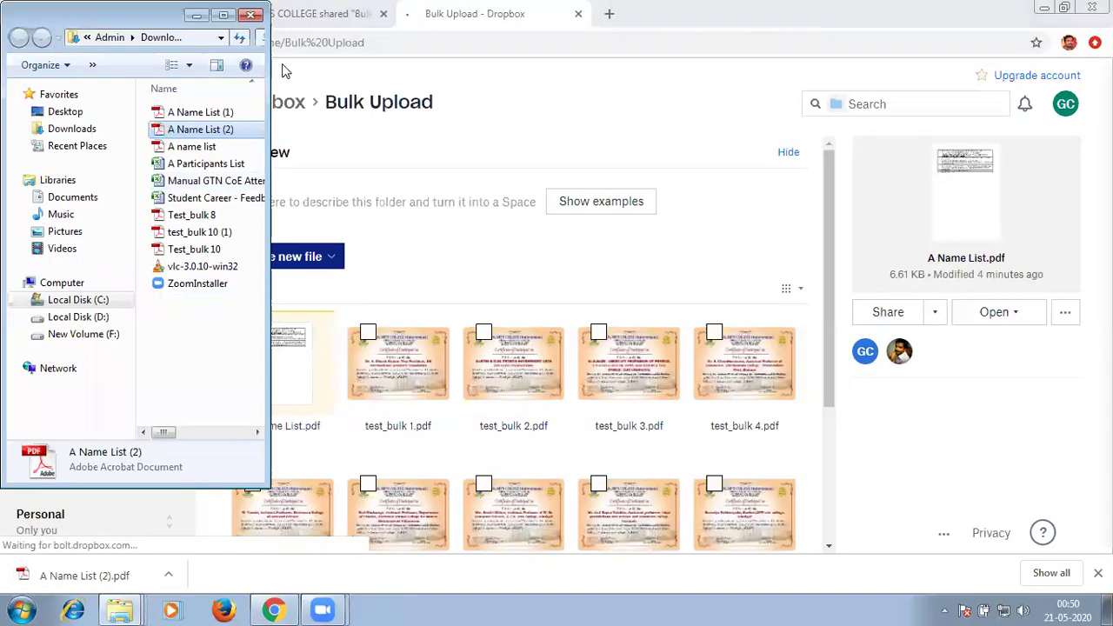
left_click(282, 71)
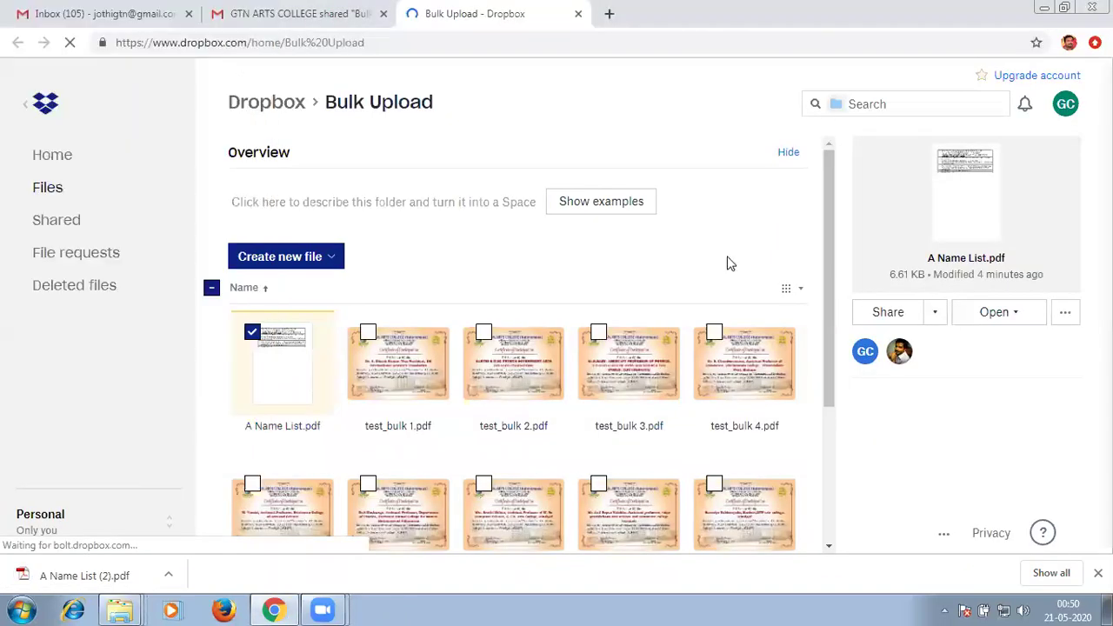
Clear all file selections and search the page for '10'.
left_click(211, 291)
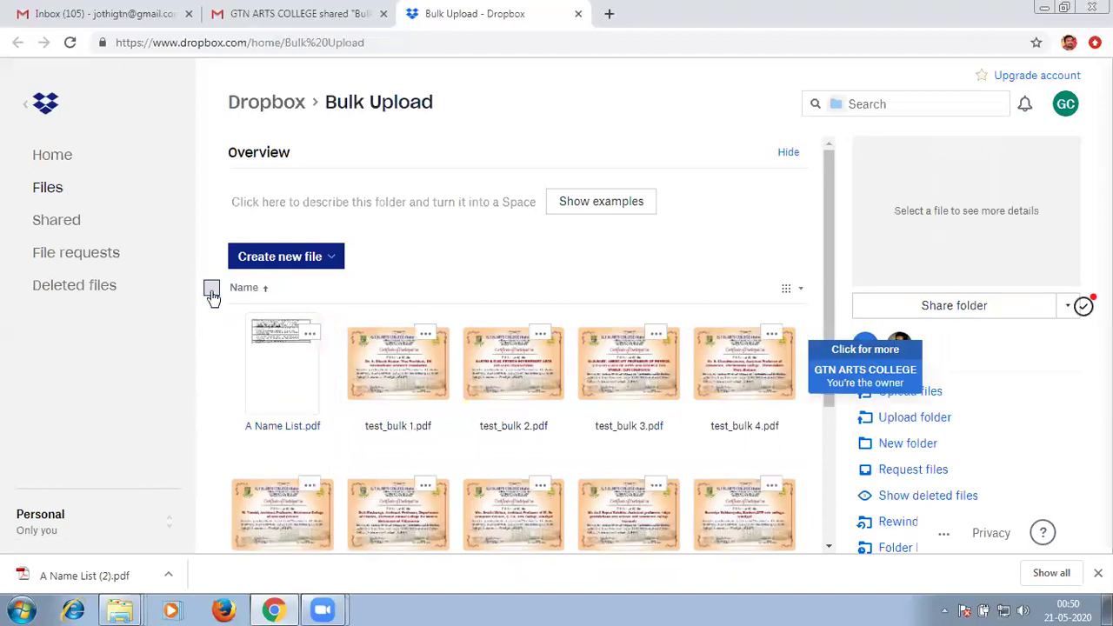
left_click(211, 290)
left_click(598, 227)
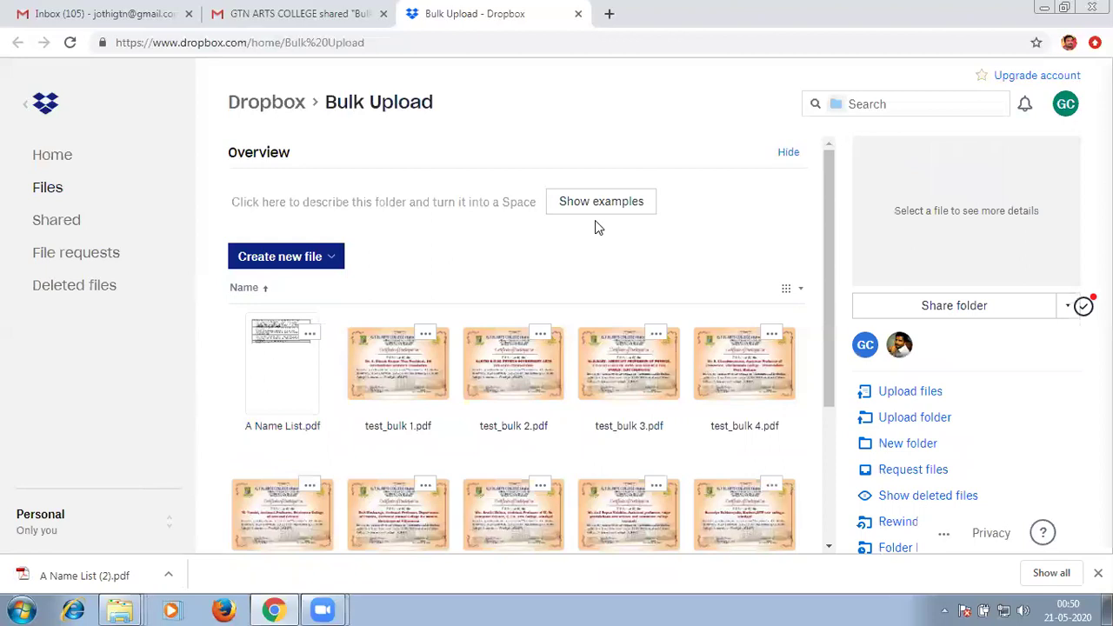
key("ctrl+f")
type("1")
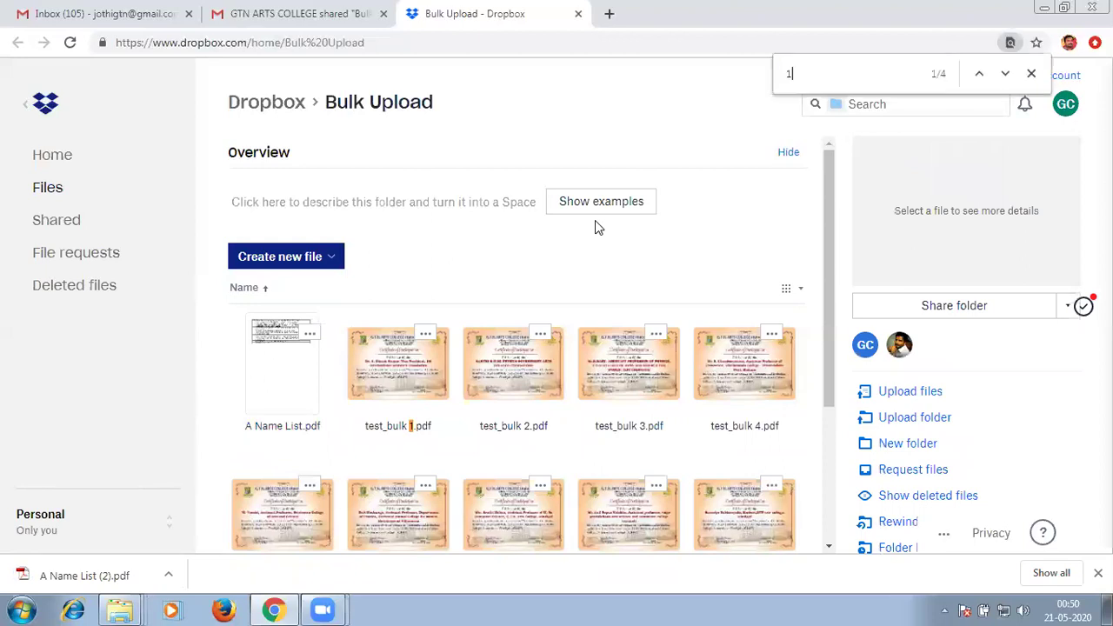
type("0")
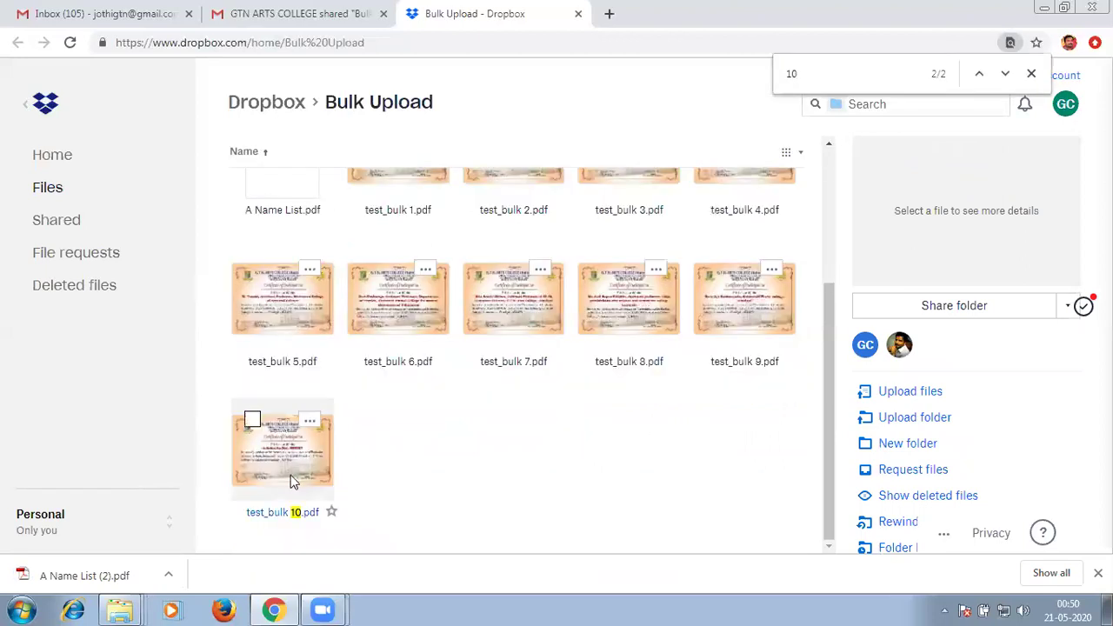
Download test_bulk 10.pdf from its '...' menu, then untick it.
left_click(252, 422)
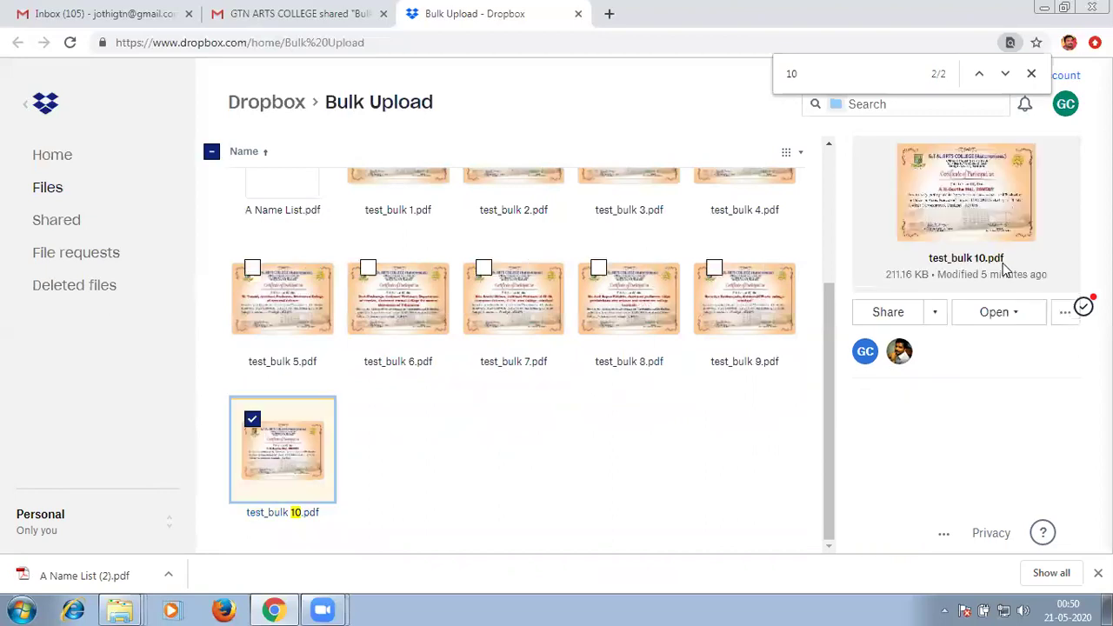
left_click(1065, 313)
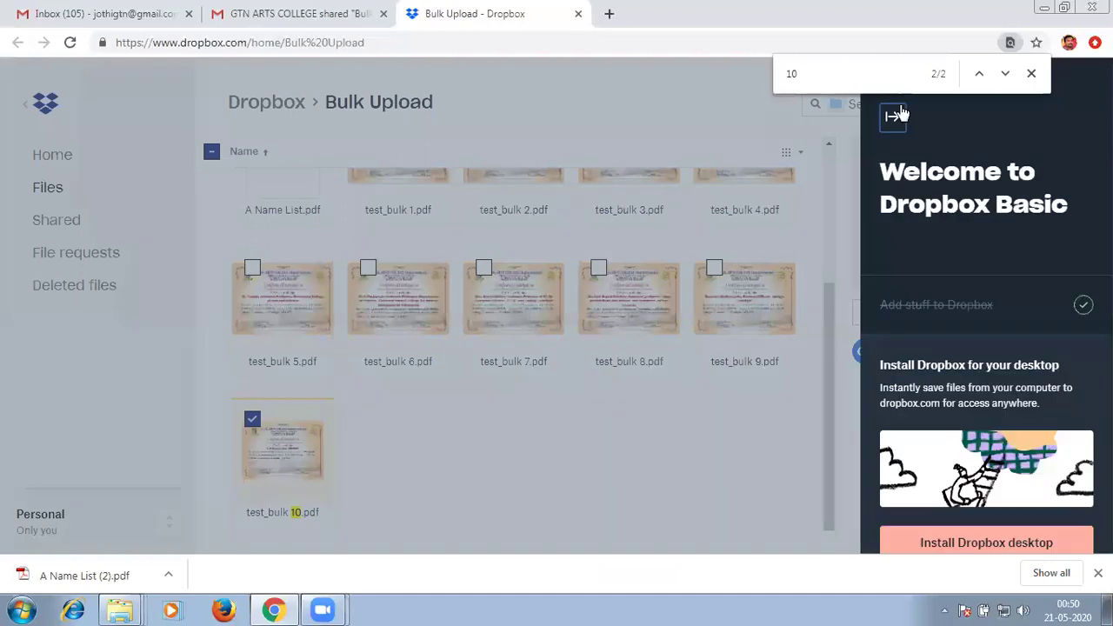
left_click(895, 113)
left_click(1064, 315)
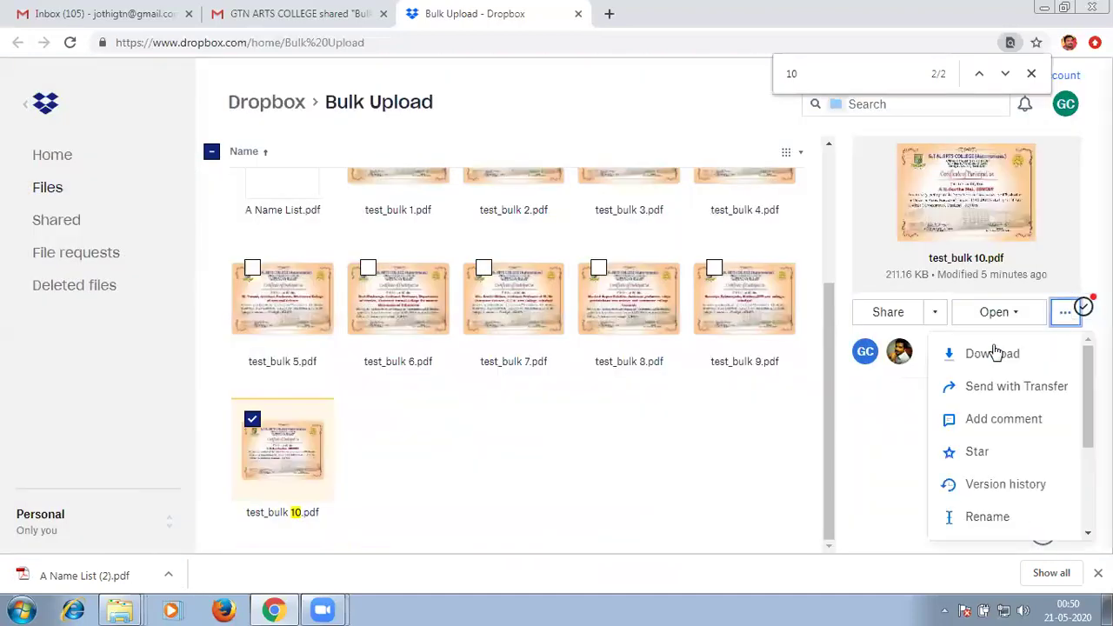
left_click(998, 352)
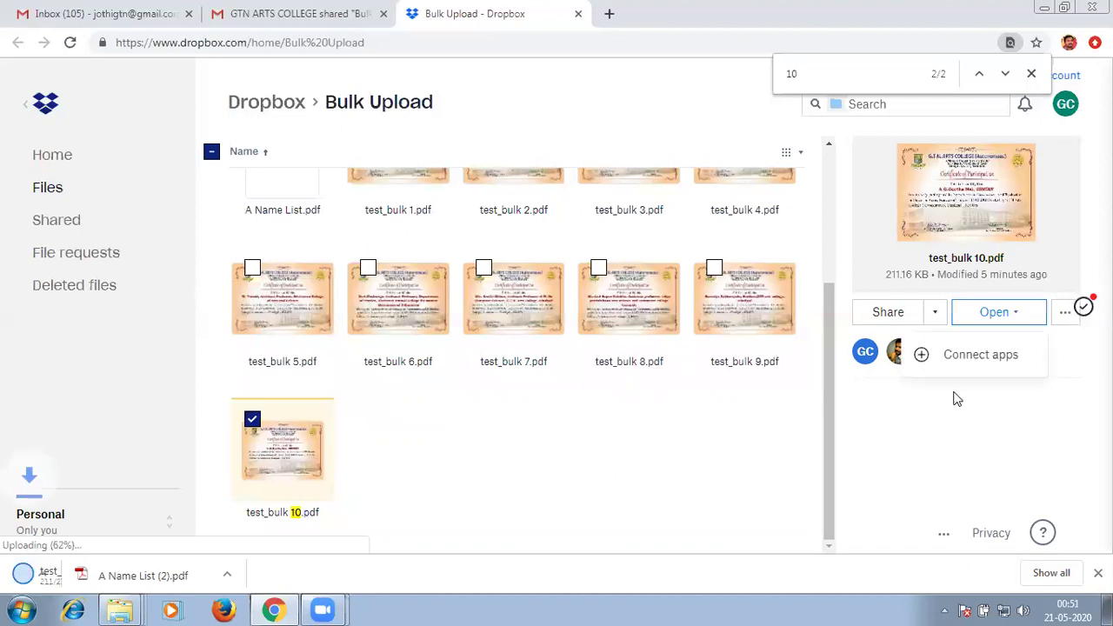
left_click(934, 313)
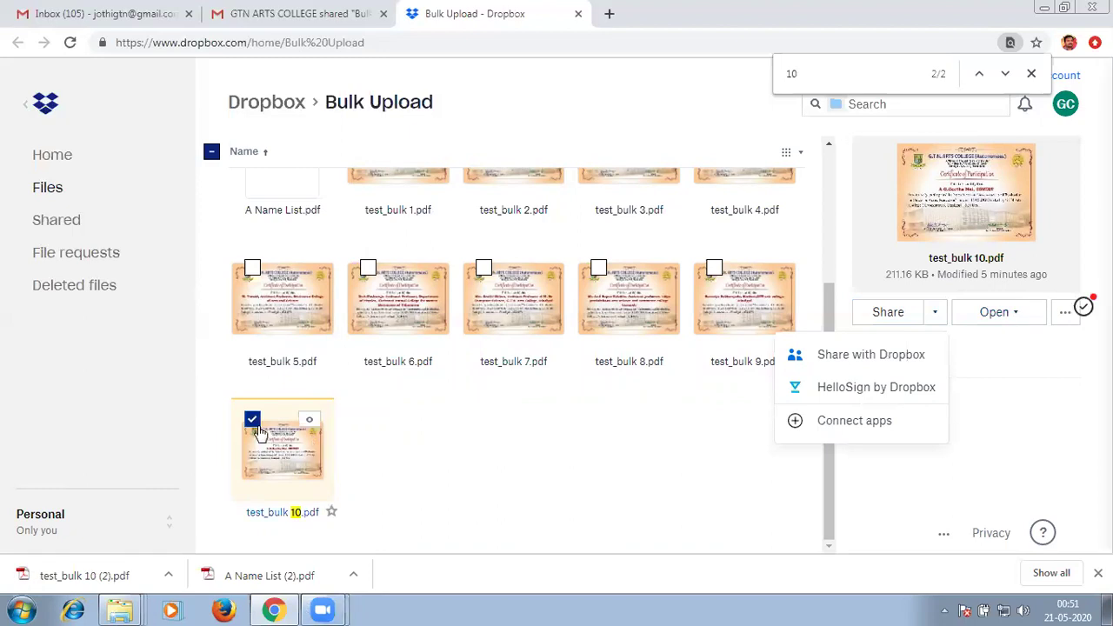
left_click(489, 447)
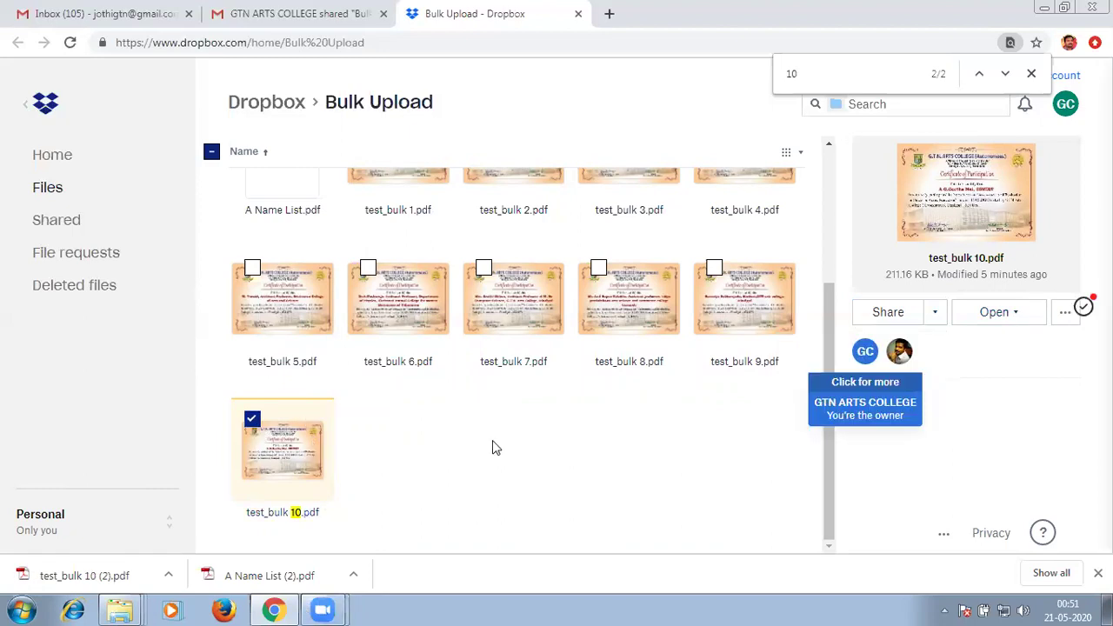
left_click(246, 422)
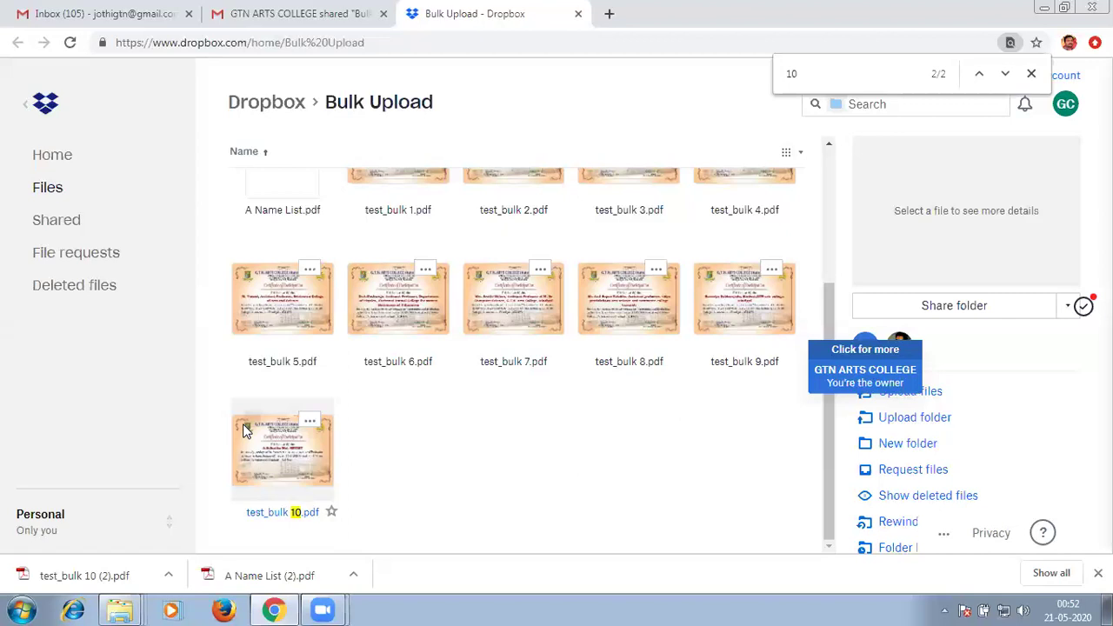
Close the find bar for '10' and scroll the Bulk Upload grid to the top.
left_click(1031, 73)
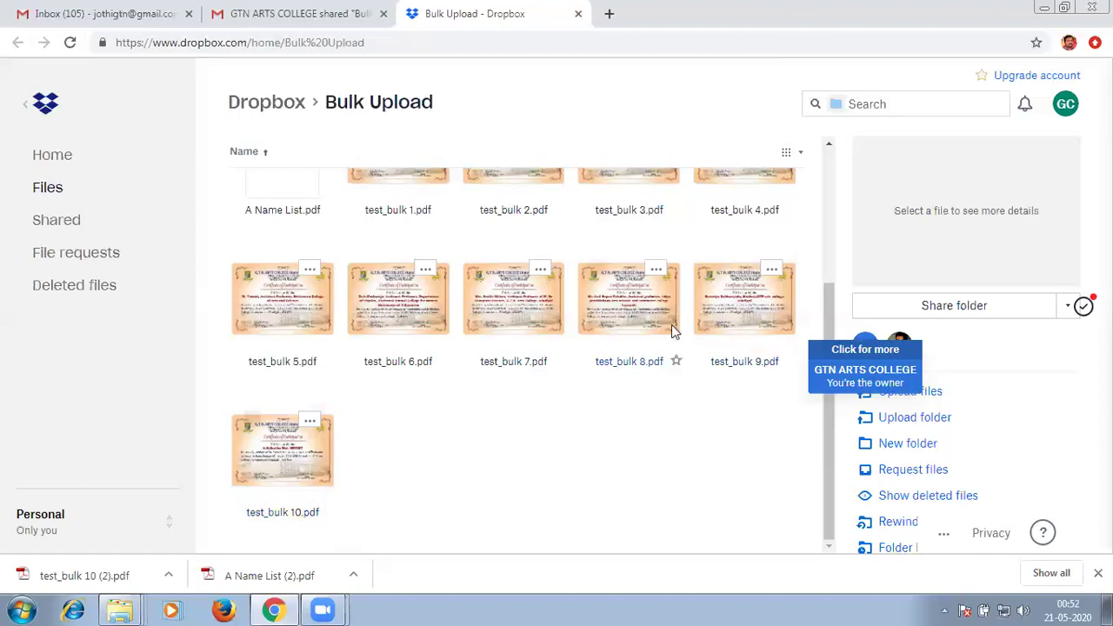
scroll(671, 330, "up", 3)
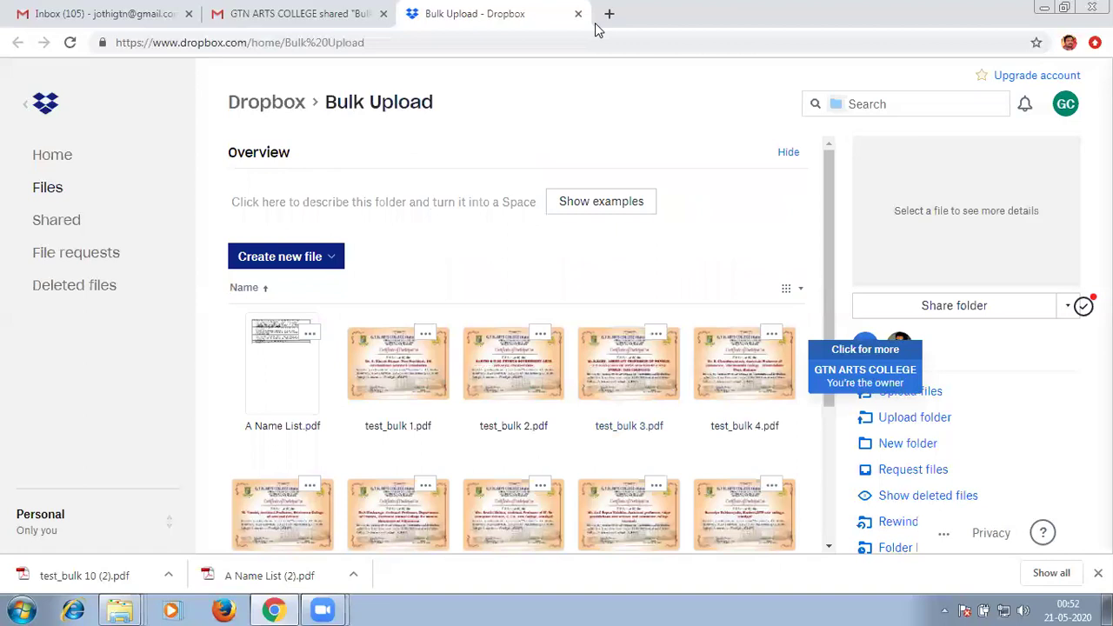